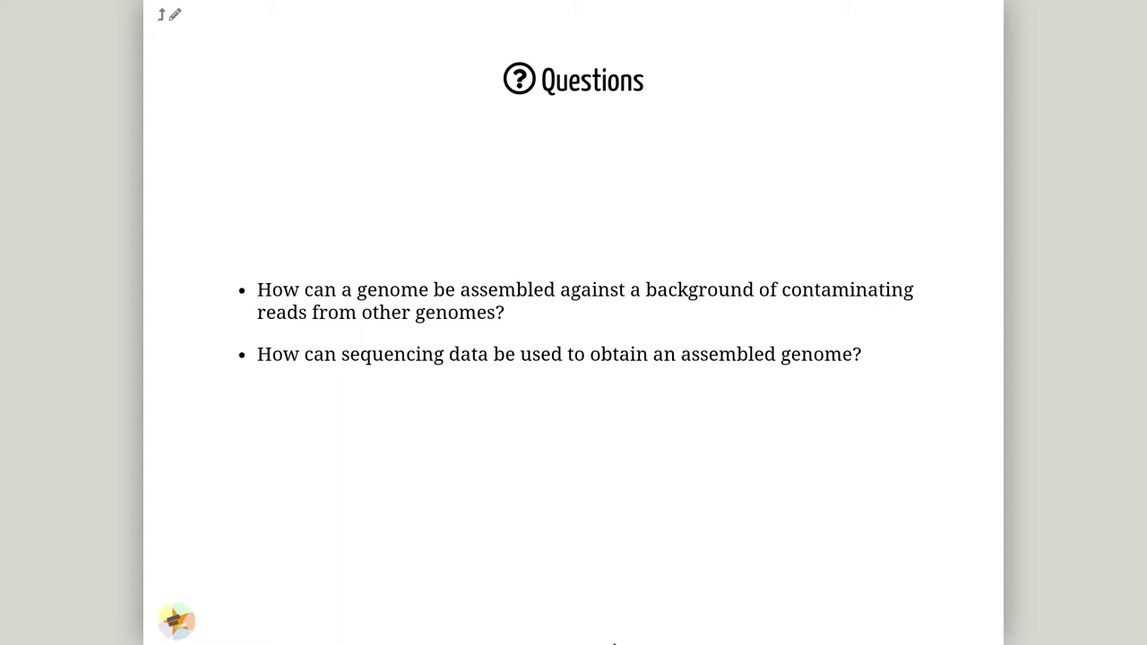
pyautogui.press('Right')
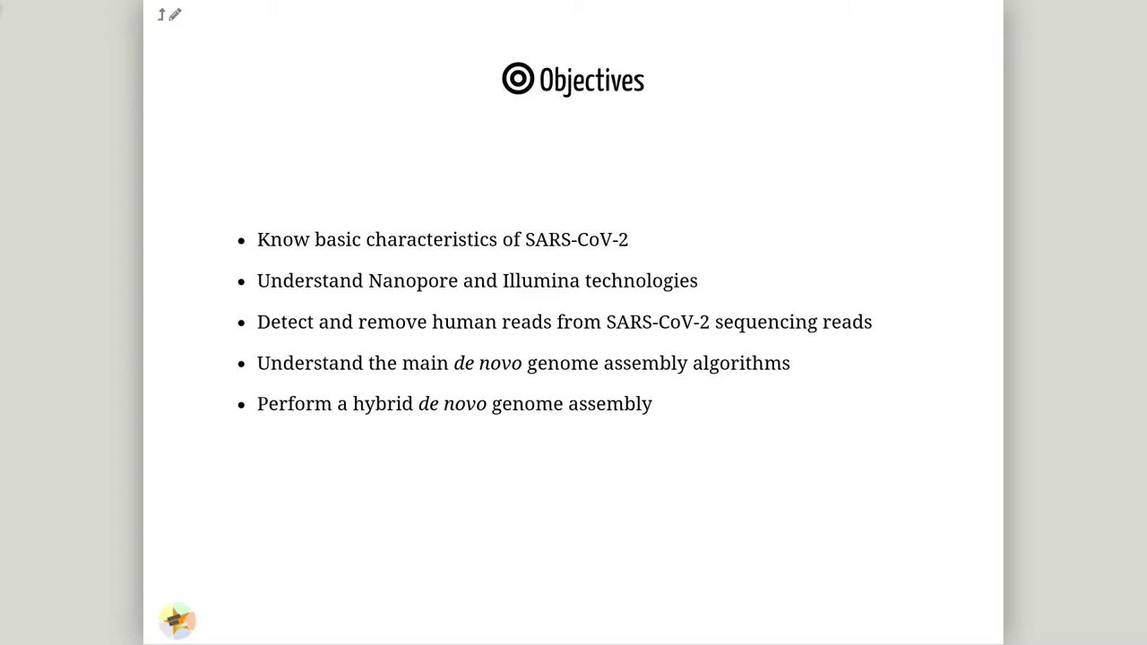
pyautogui.press('Right')
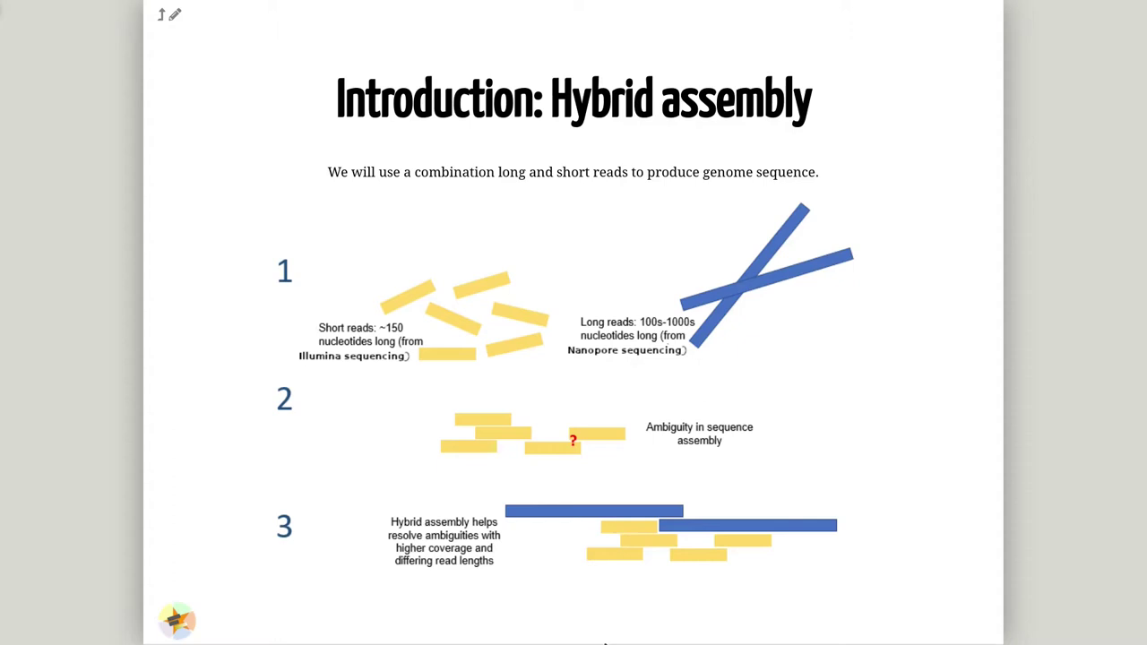
pyautogui.press('Right')
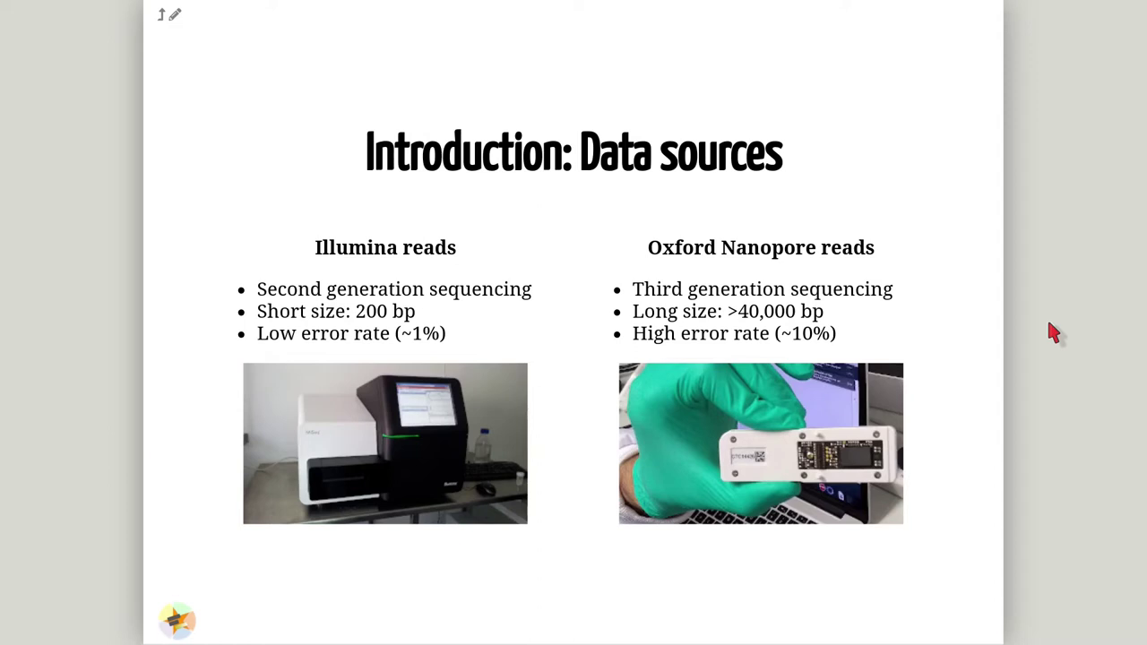
pyautogui.press('Right')
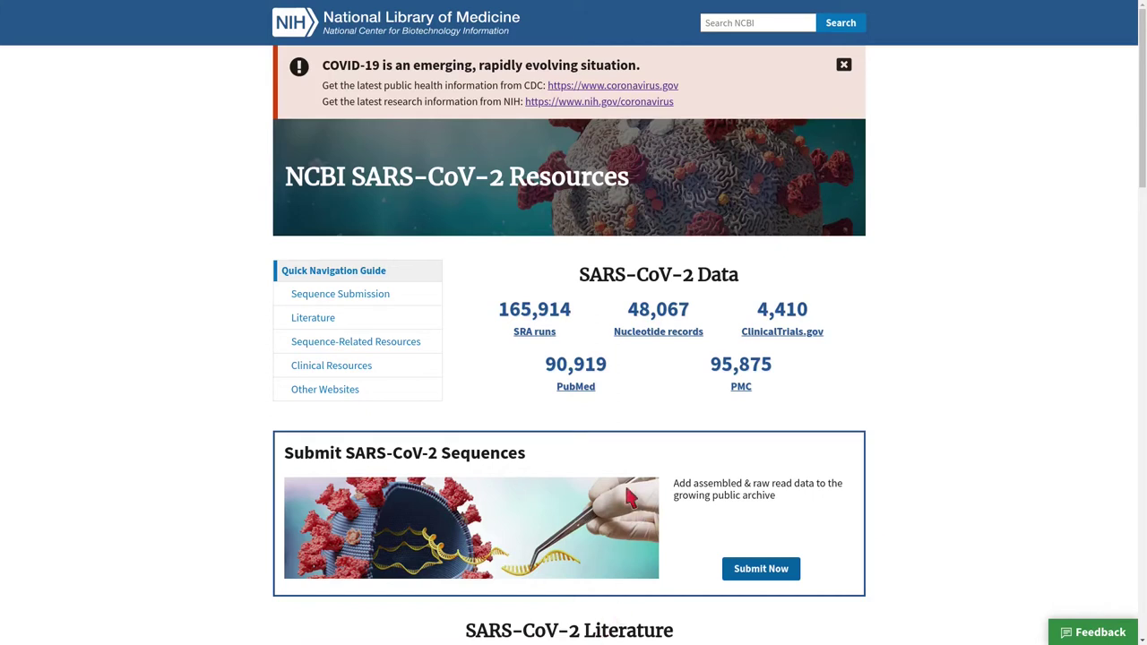
pyautogui.click(536, 331)
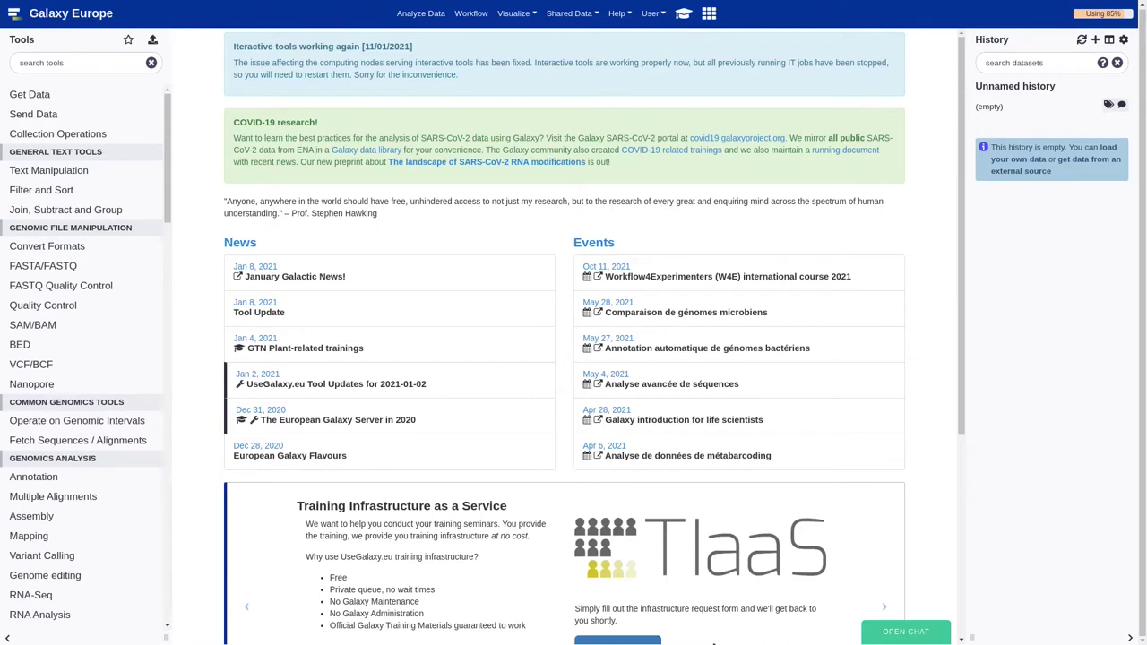
# Rename the unnamed history as "SARS-CoV-2 assembly"
pyautogui.click(1022, 91)
pyautogui.write('SARS-V')
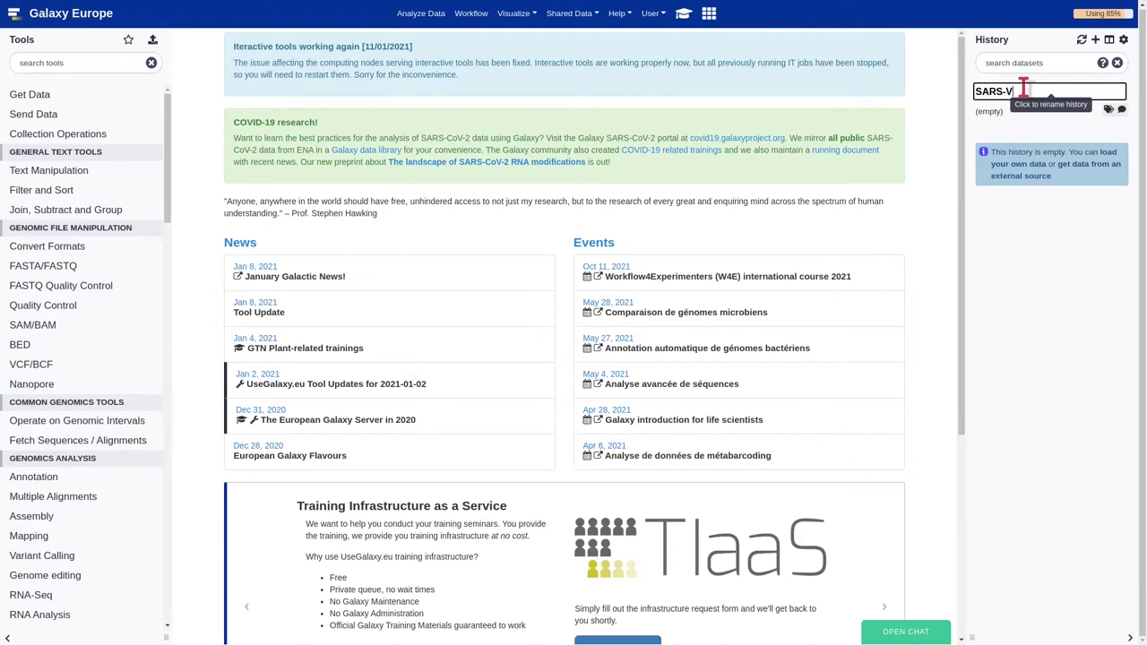
pyautogui.press('BackSpace')
pyautogui.write('CoV-2 ASS')
pyautogui.press('BackSpace')
pyautogui.press('BackSpace')
pyautogui.press('BackSpace')
pyautogui.write('assembly')
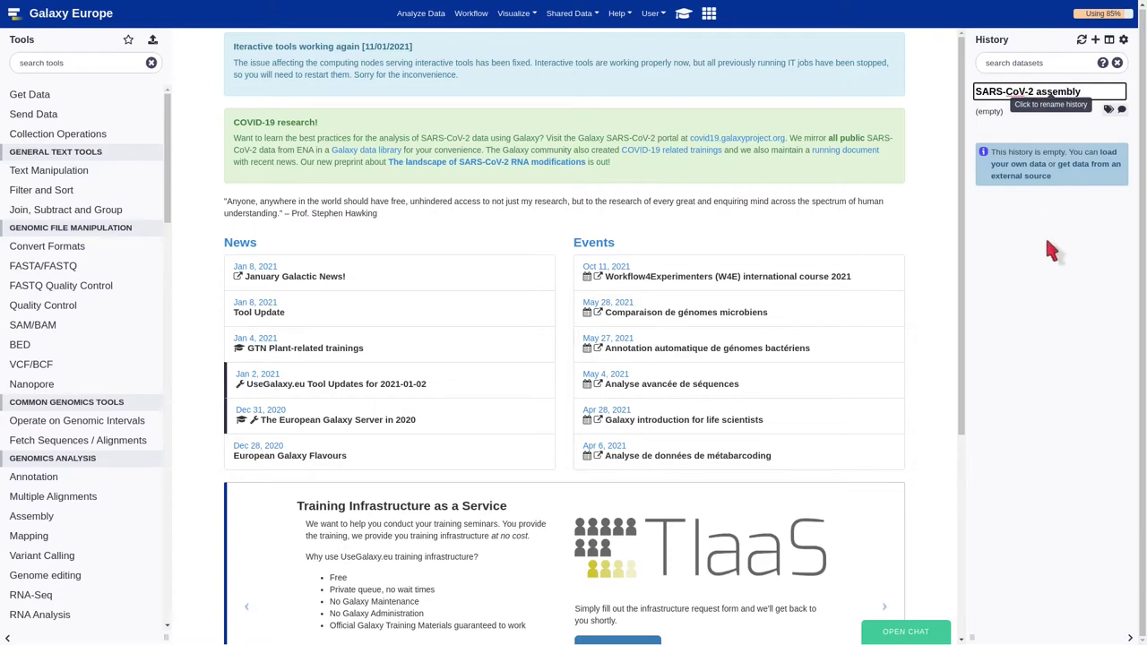
pyautogui.press('Return')
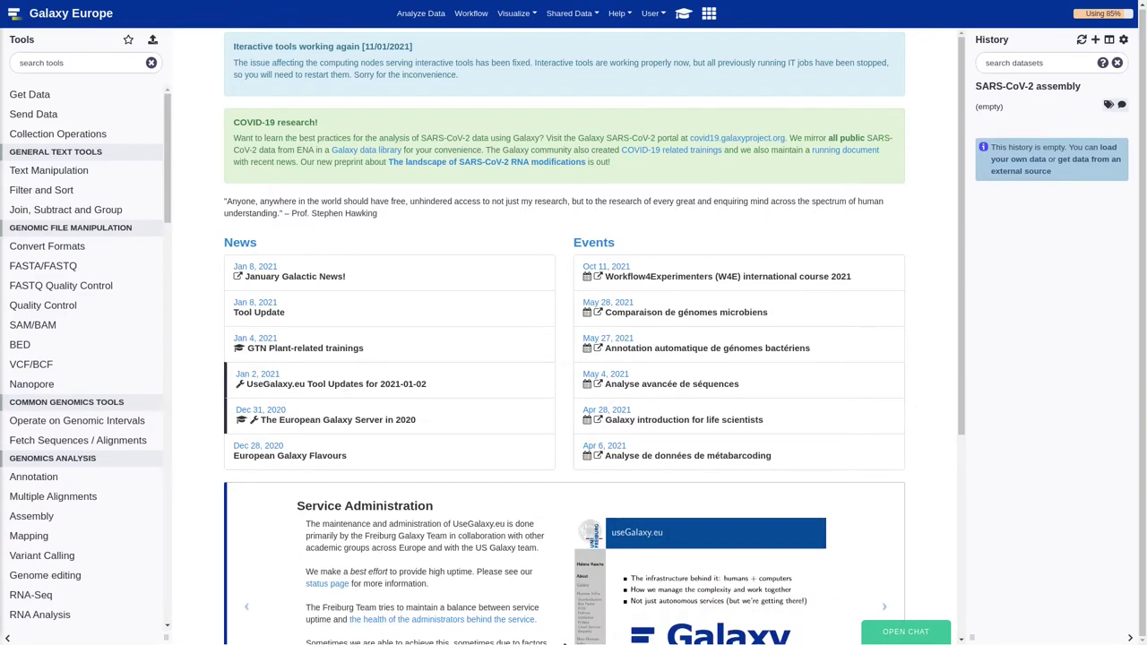
# Add a pasted-data upload entry named "Ilumina accessions" listing SRR10903401, SRR10903402 and SRR10971381, one per line
pyautogui.click(152, 39)
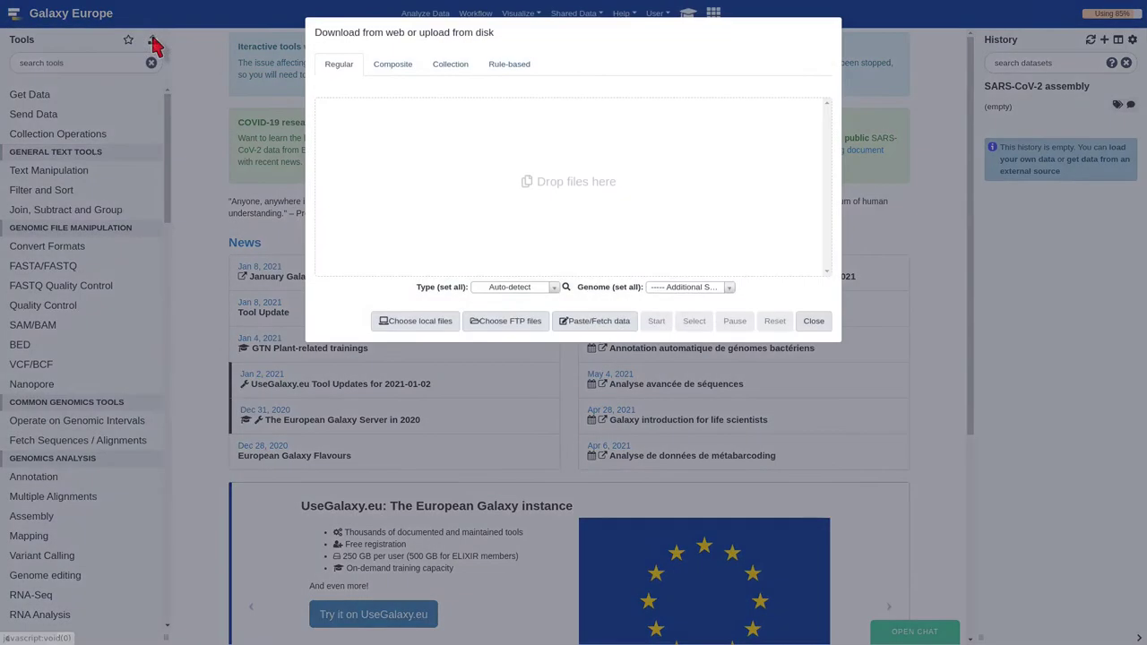
pyautogui.click(578, 322)
pyautogui.click(525, 192)
pyautogui.write('SRR10903401 SRR10903402 SRR10971381')
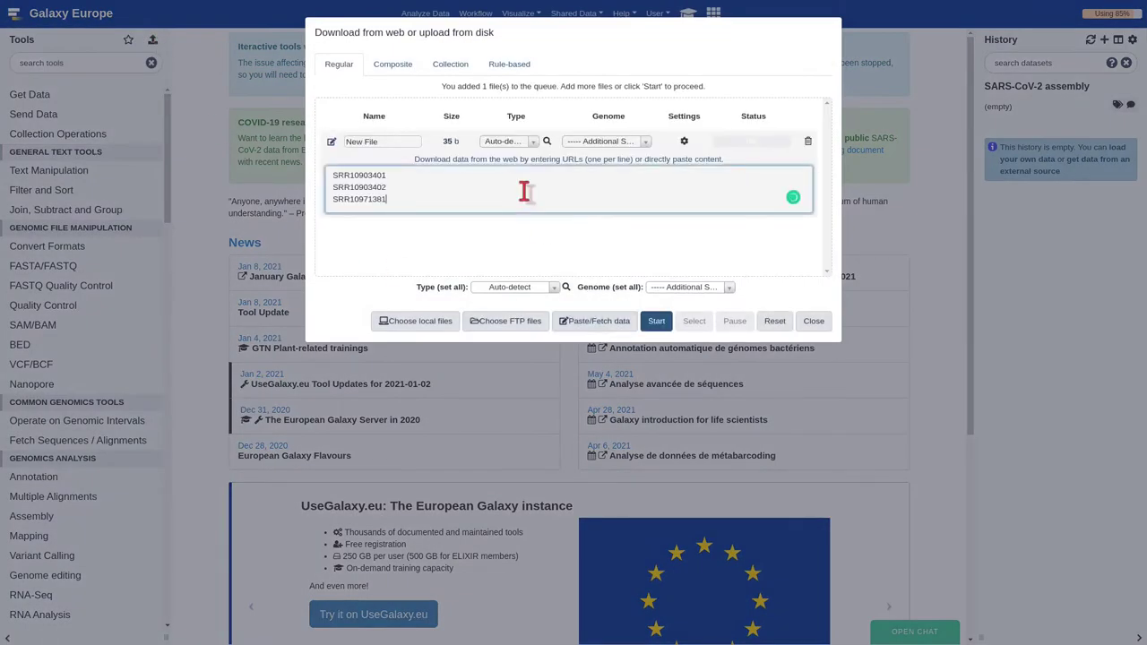
pyautogui.tripleClick(403, 143)
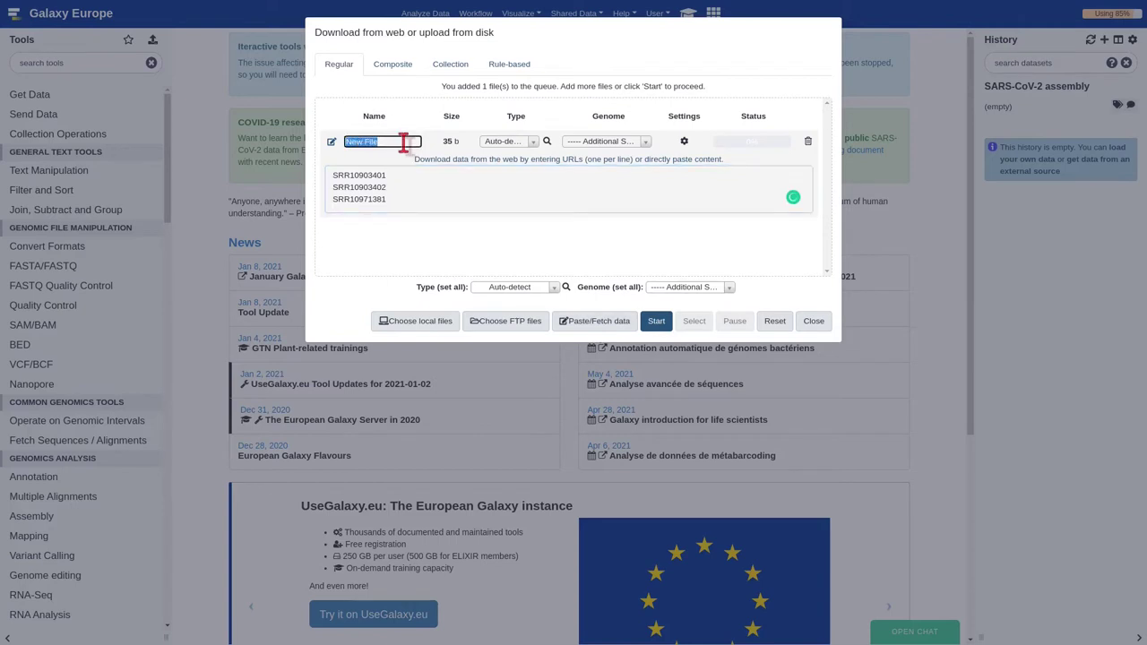
pyautogui.write('Illumina ac')
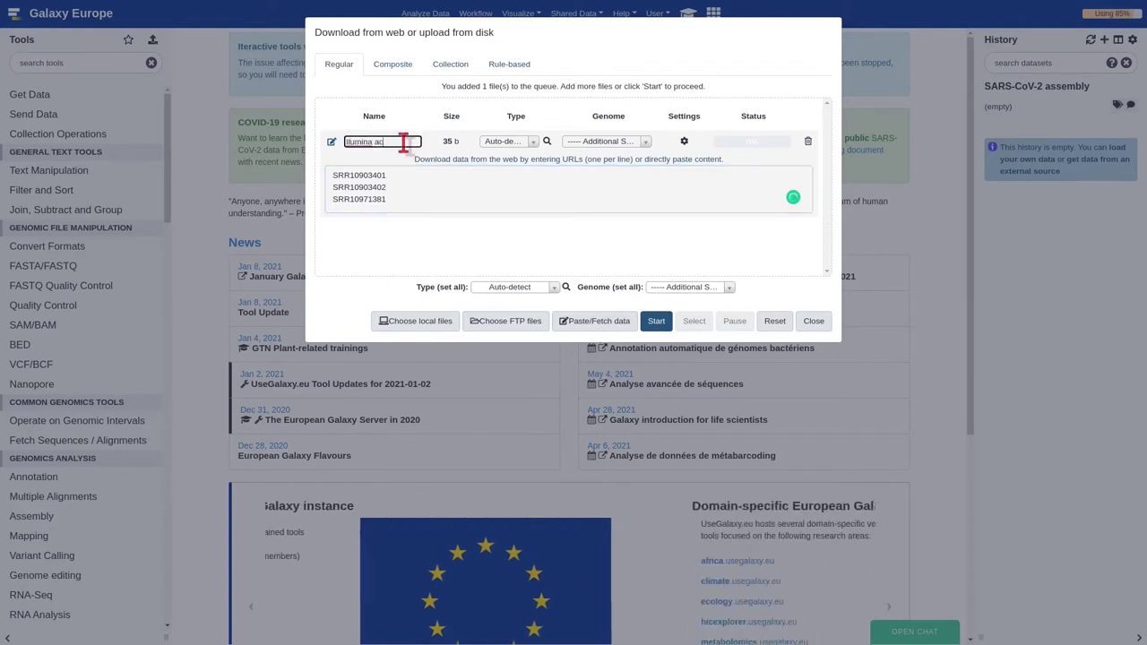
pyautogui.write('cessi')
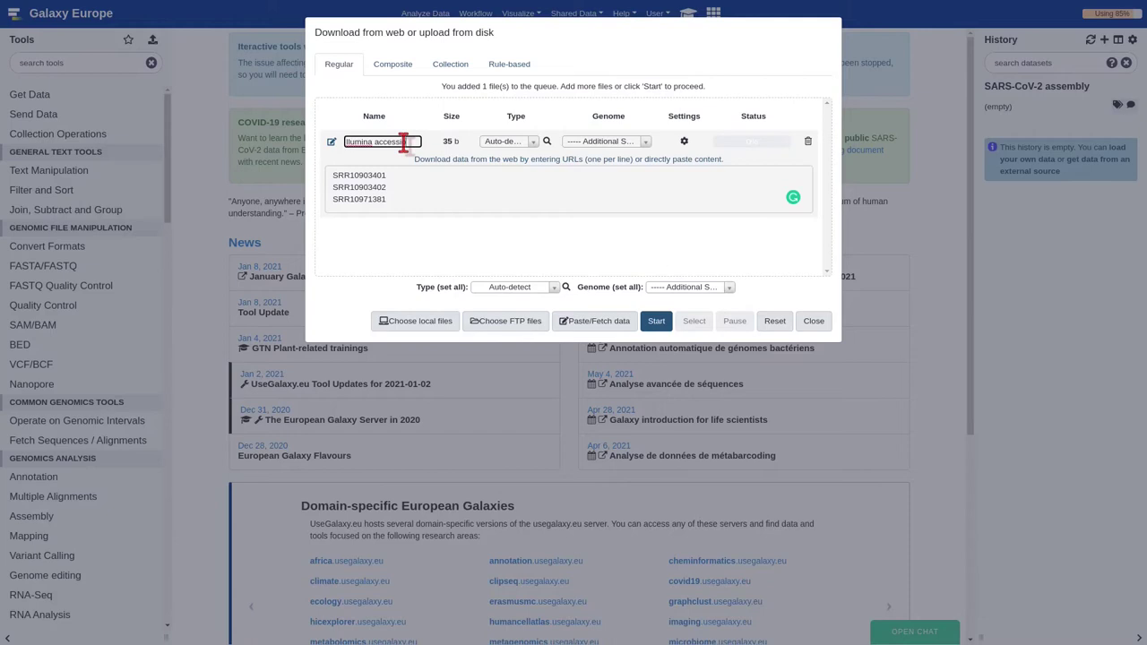
pyautogui.write('ons')
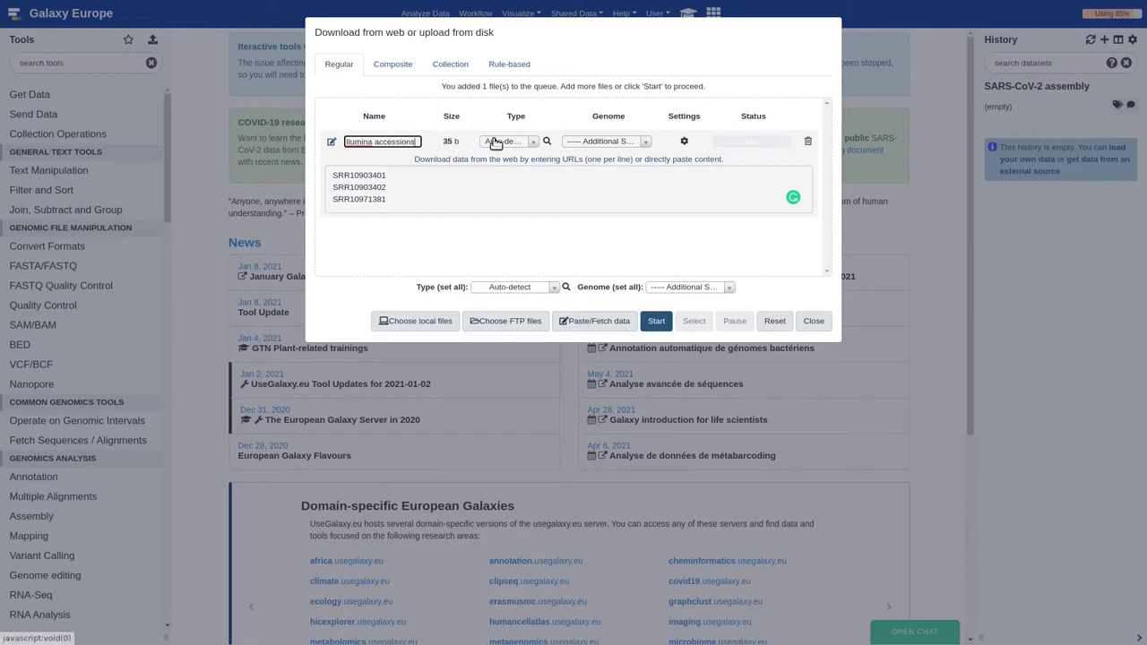
# Set the data type of the "Ilumina accessions" entry to tabular and upload it to the history
pyautogui.click(495, 143)
pyautogui.write('tabular')
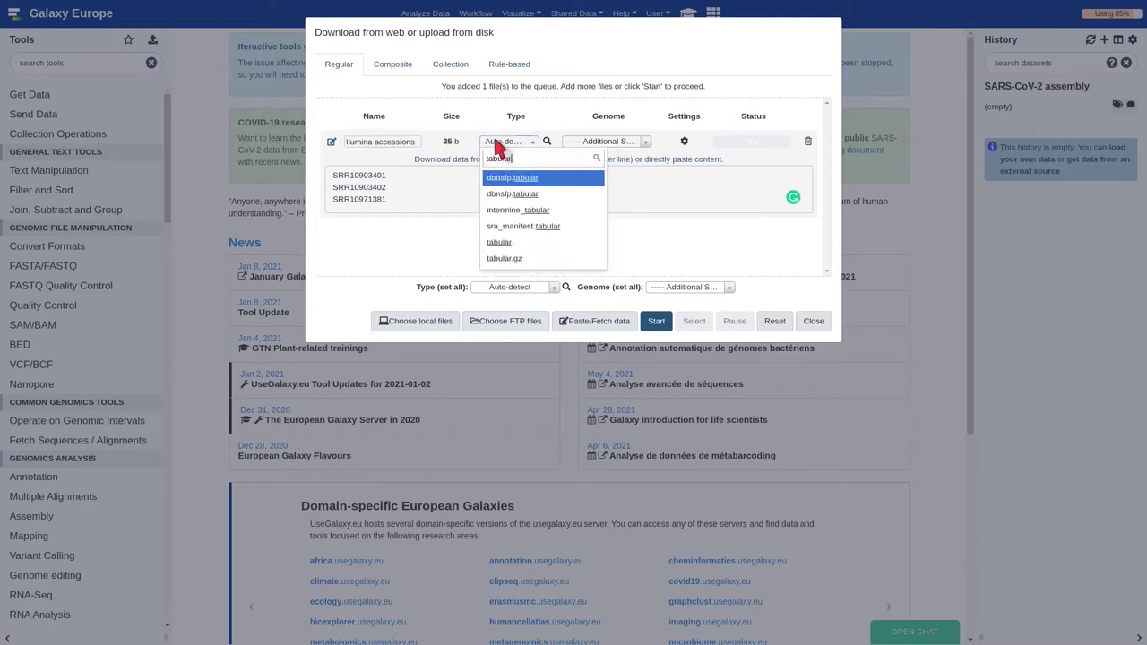
pyautogui.click(498, 242)
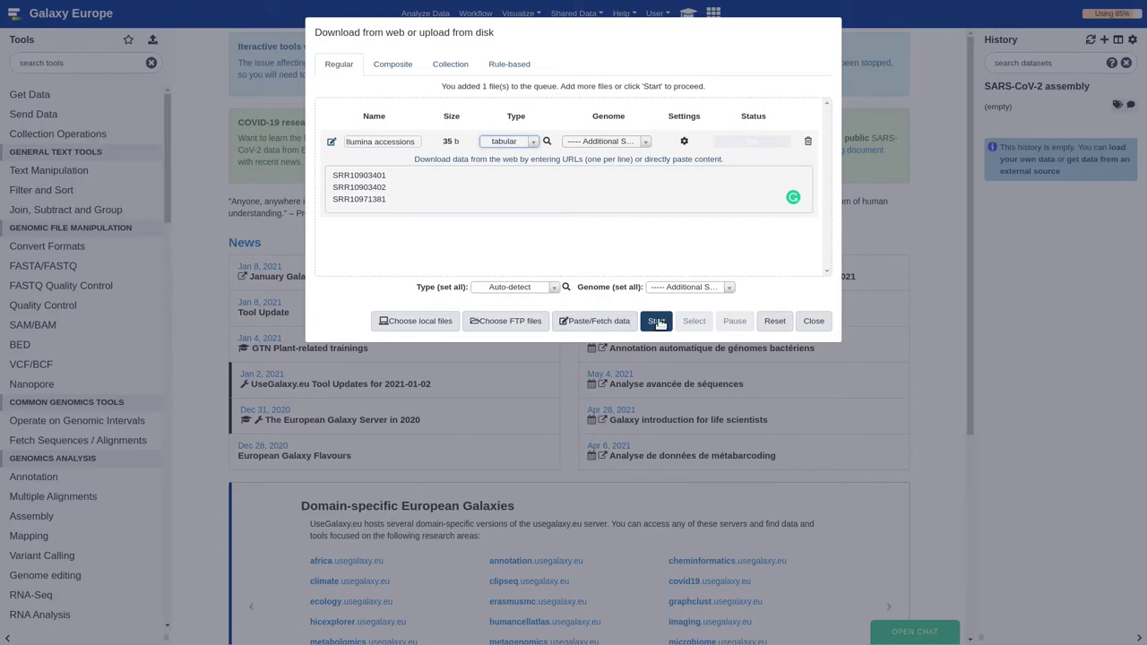
pyautogui.click(657, 320)
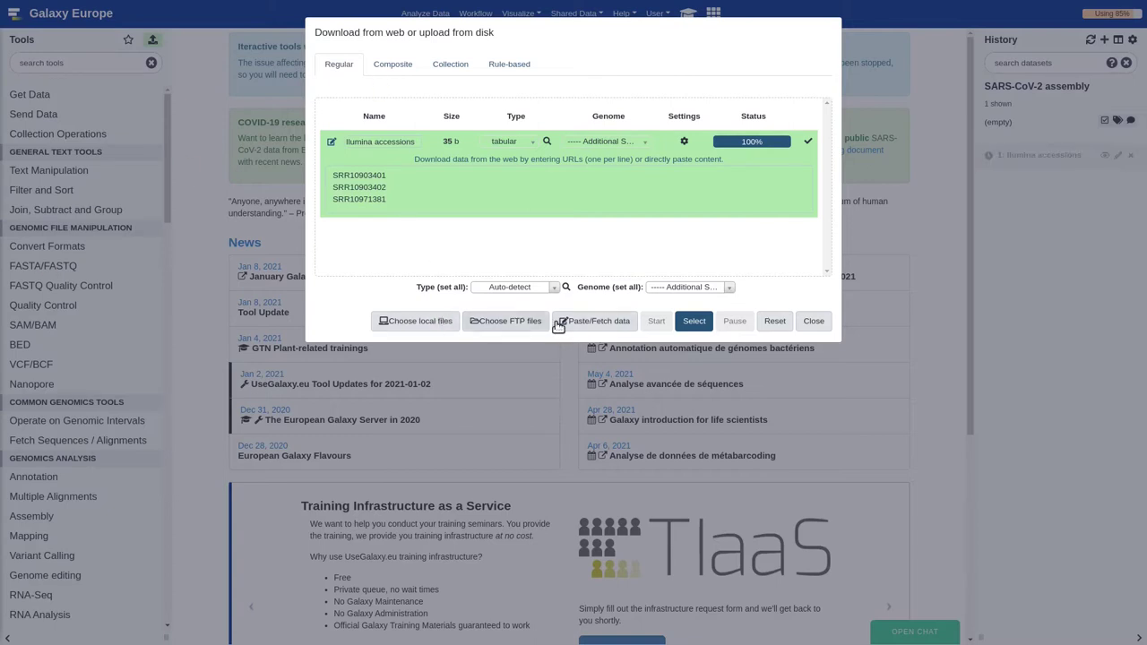
# Add a second pasted-data upload entry named "Nanopore accessions" listing SRR10948550, SRR10948474 and SRR10902284, one per line
pyautogui.click(588, 322)
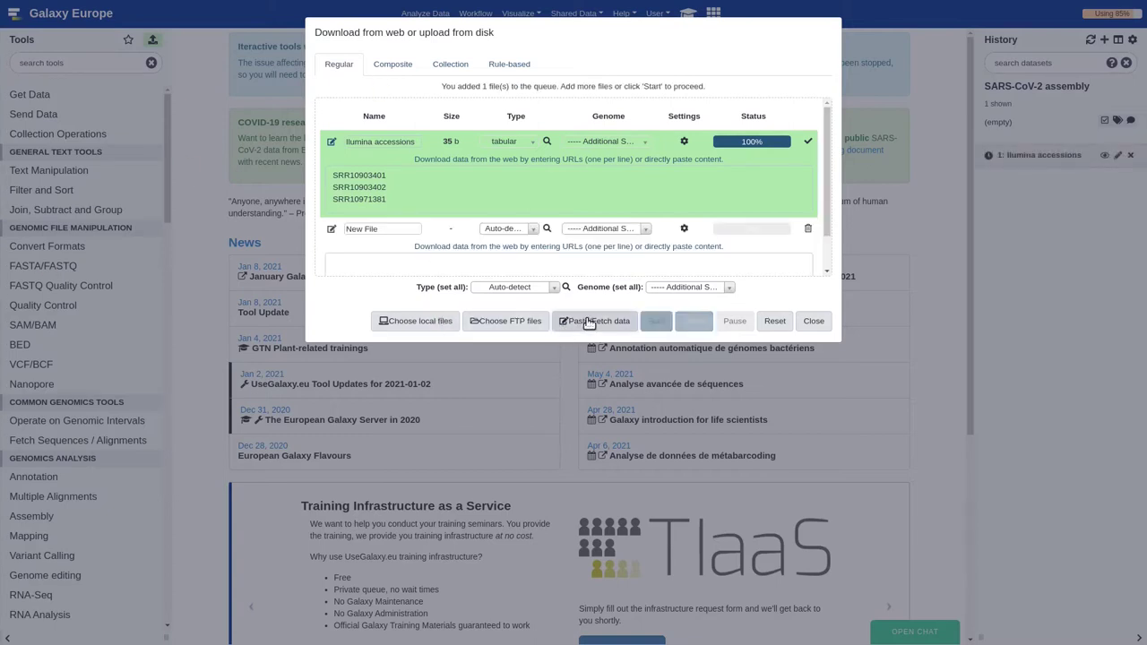
pyautogui.click(517, 262)
pyautogui.write('SRR10948550 SRR10948474 SRR10902284')
pyautogui.tripleClick(376, 213)
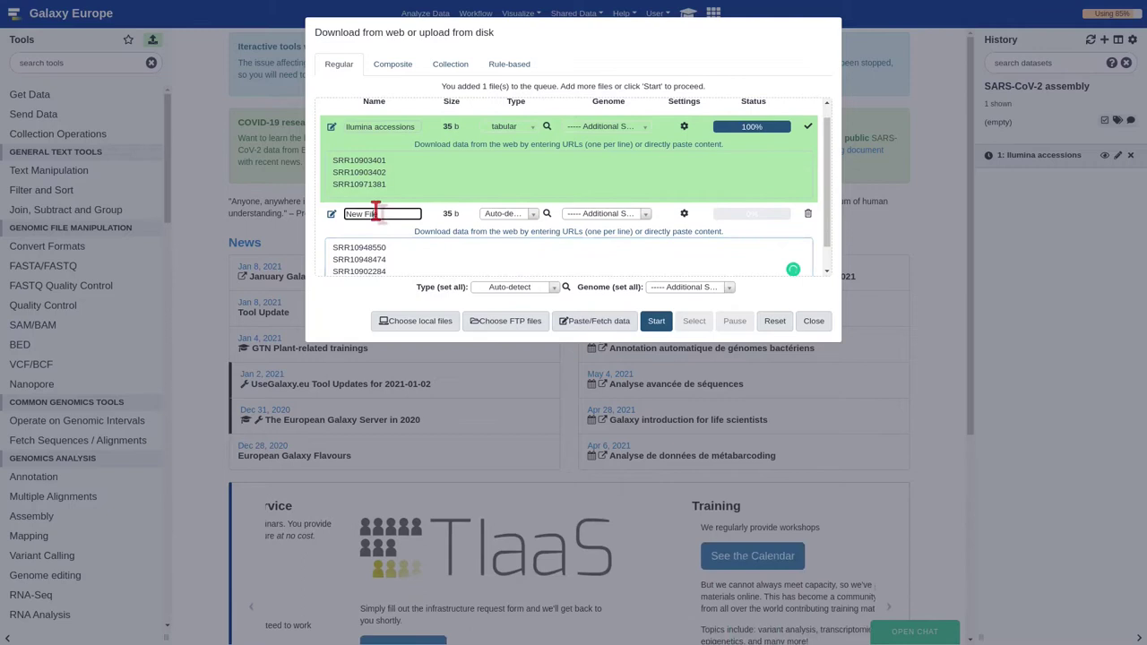
pyautogui.write('Nanopore acces')
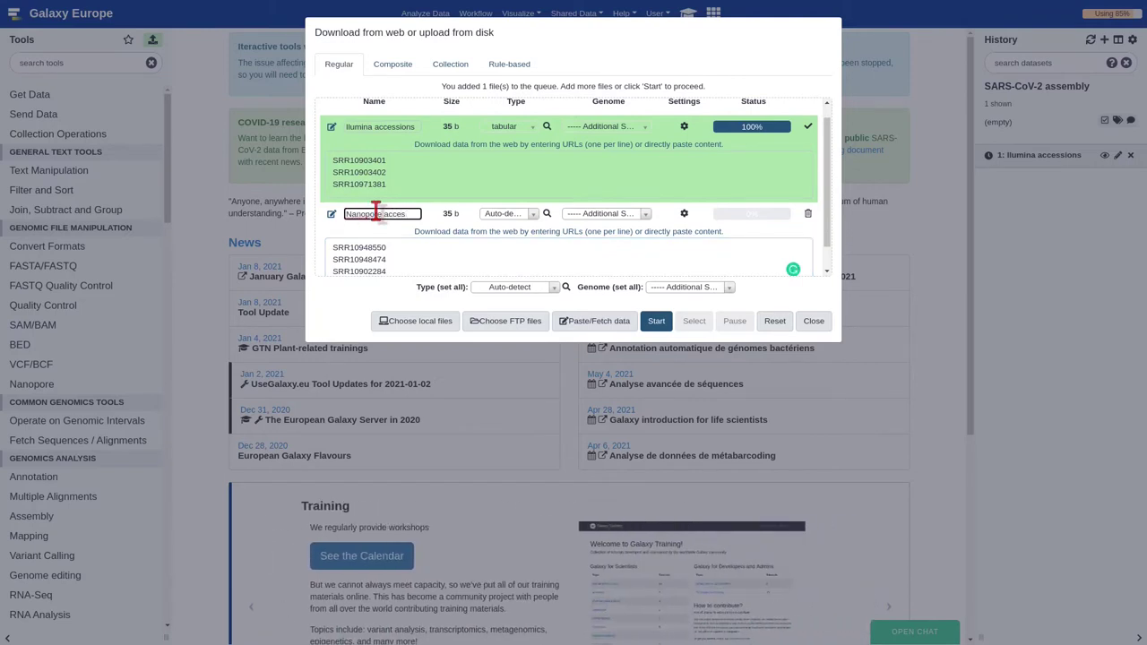
pyautogui.write('sions')
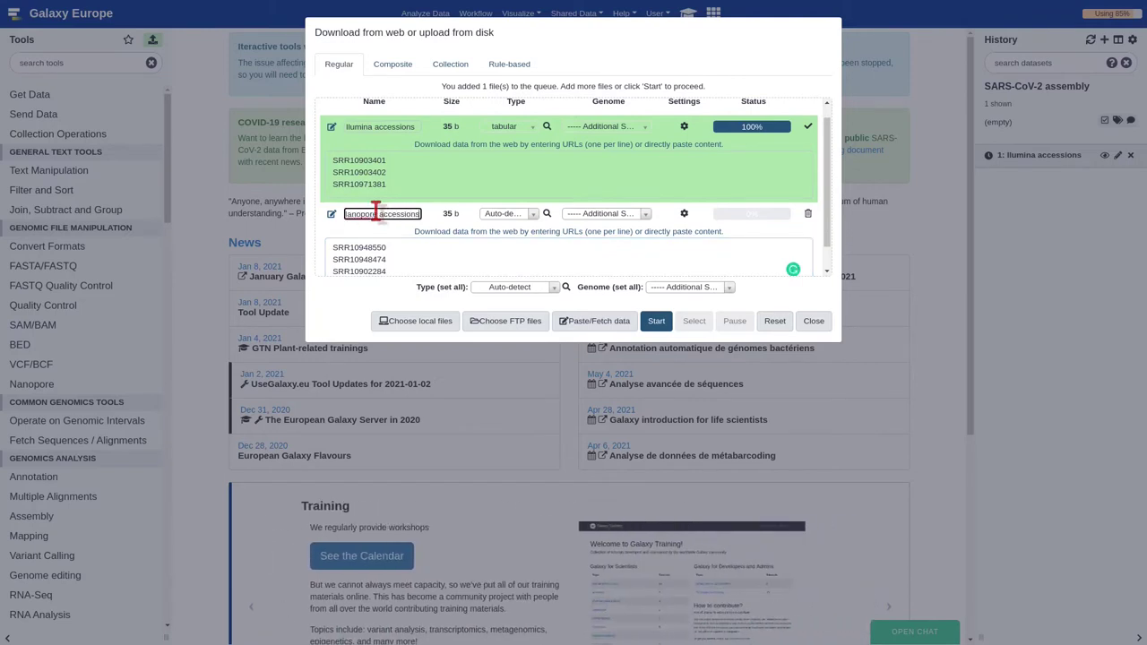
# Set the data type of the "Nanopore accessions" entry to tabular, upload it and close the upload dialog
pyautogui.click(521, 215)
pyautogui.write('tabul')
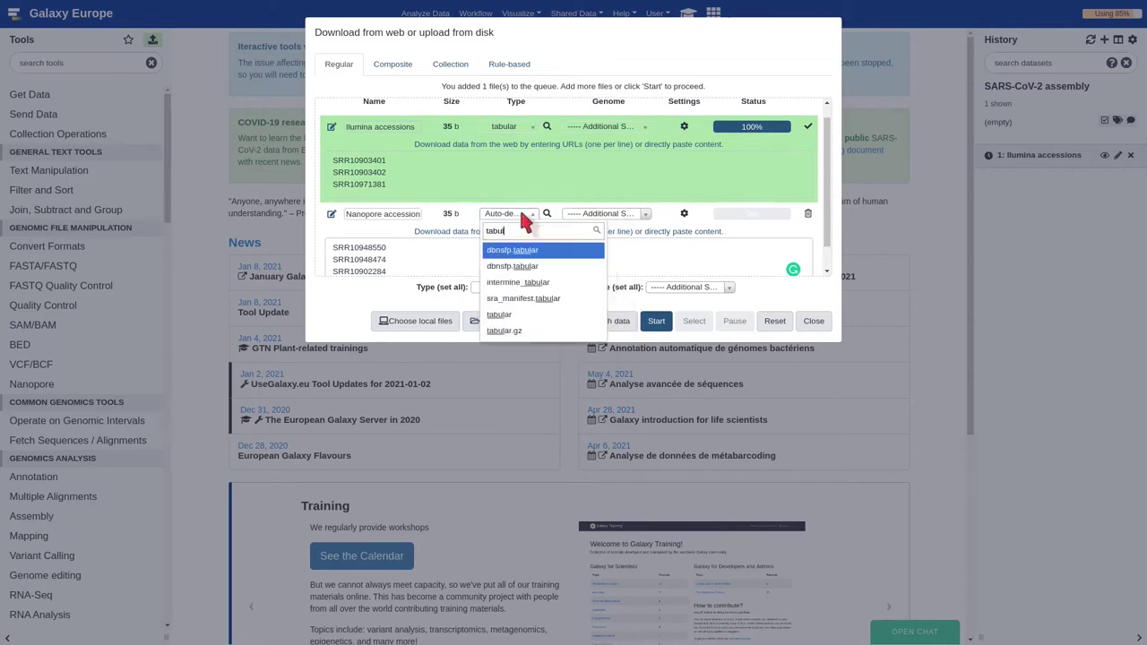
pyautogui.click(500, 315)
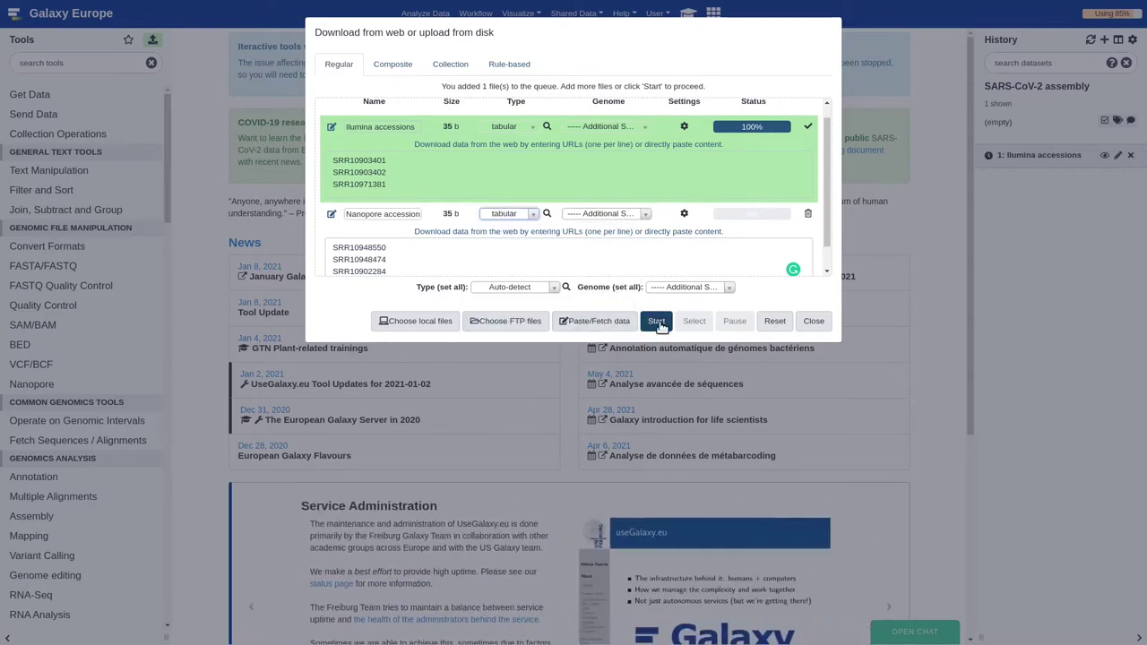
pyautogui.click(656, 323)
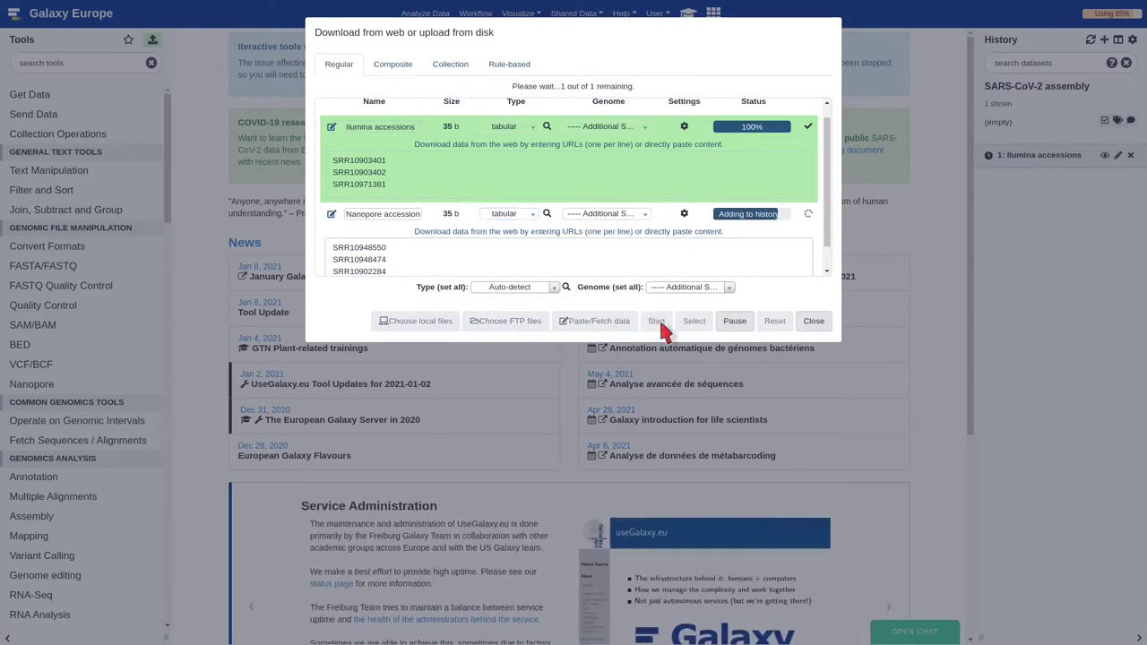
pyautogui.click(814, 322)
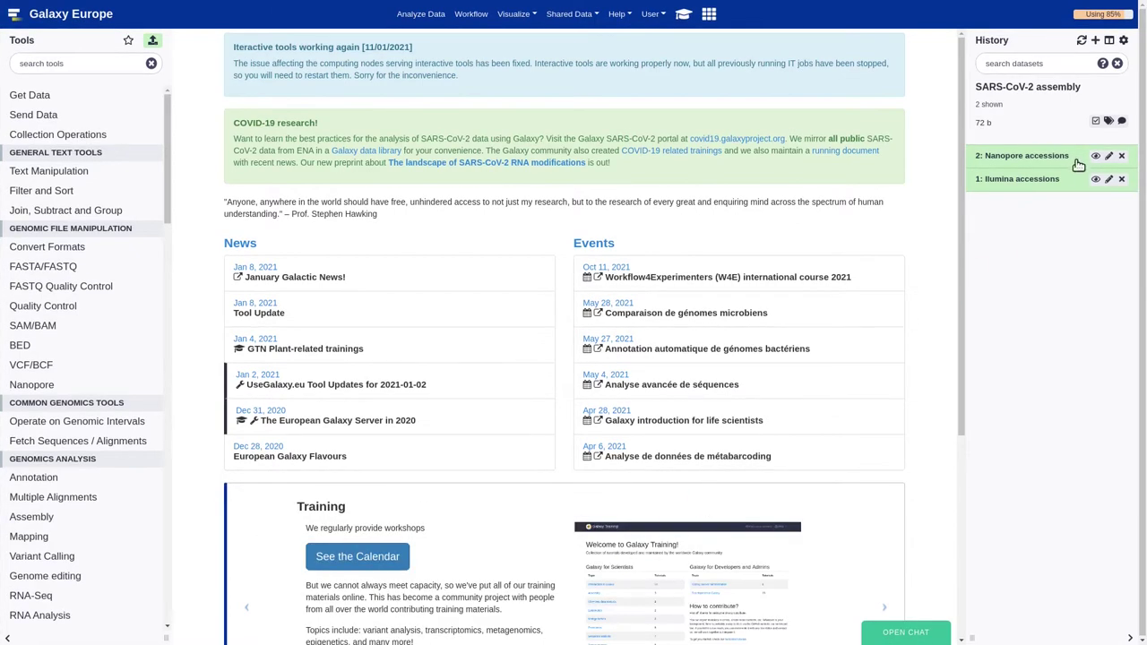
# Tag the Nanopore accessions dataset in the history with #nanopore
pyautogui.click(1076, 161)
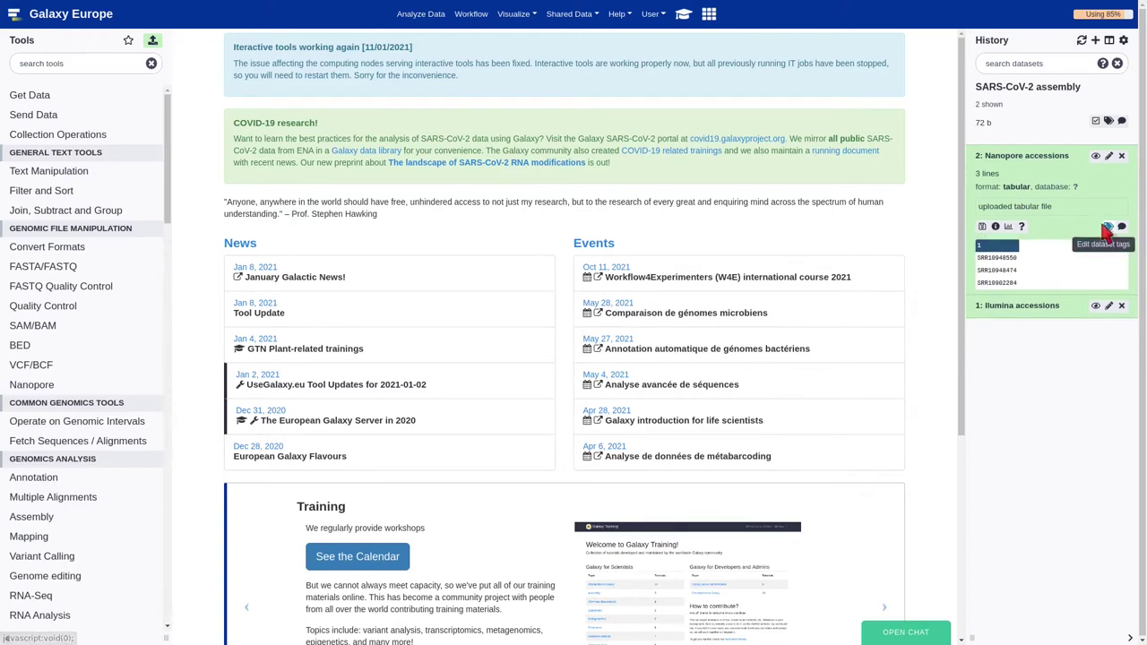
pyautogui.click(1108, 232)
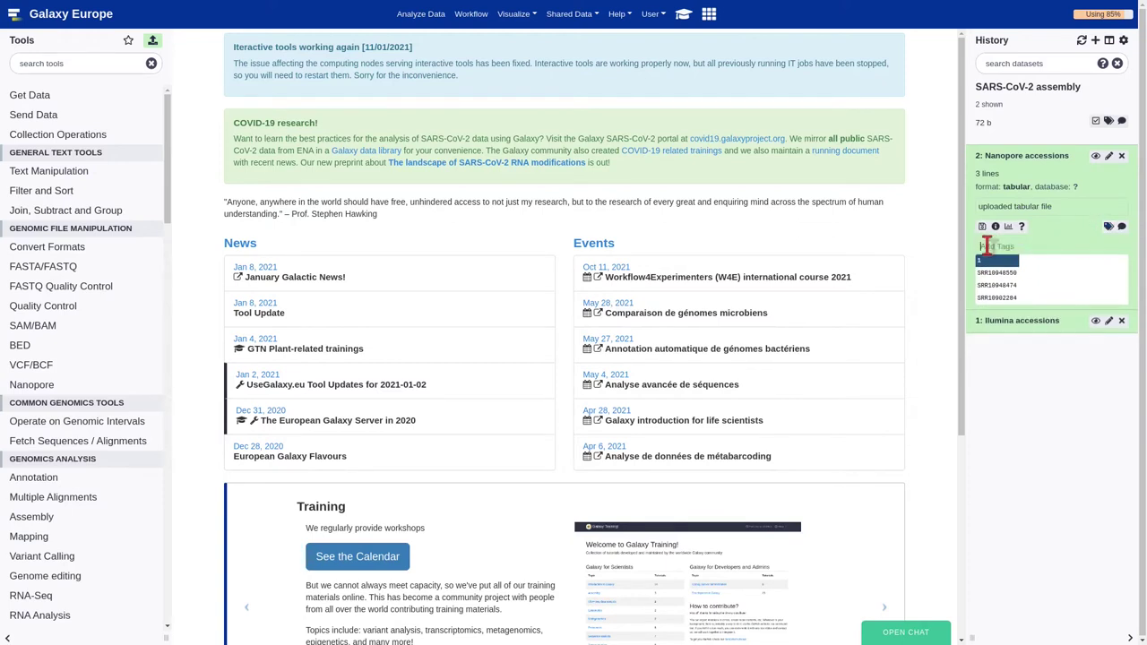
pyautogui.write('#nanopore')
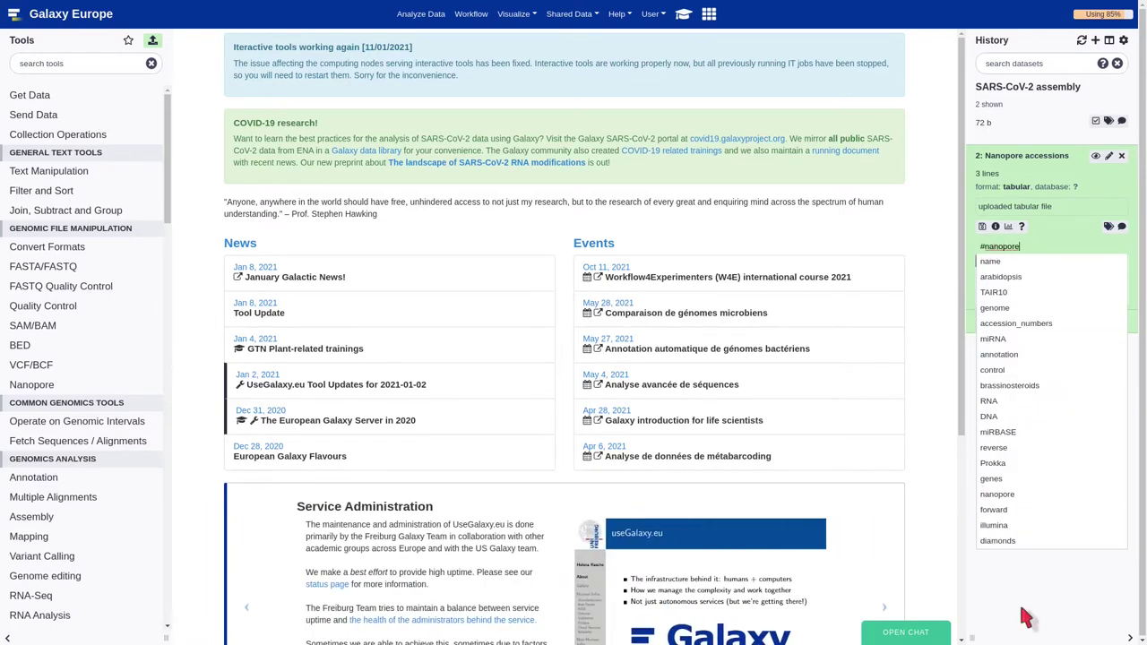
pyautogui.press('Return')
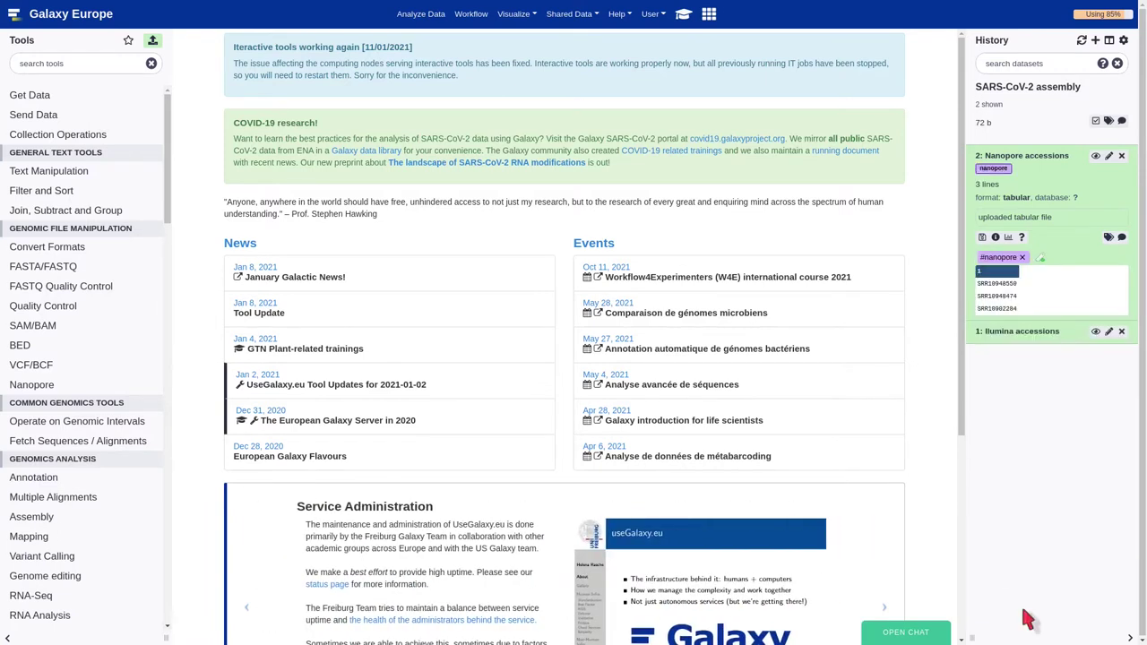
# Tag the Ilumina accessions dataset in the history with #illumina
pyautogui.click(1073, 334)
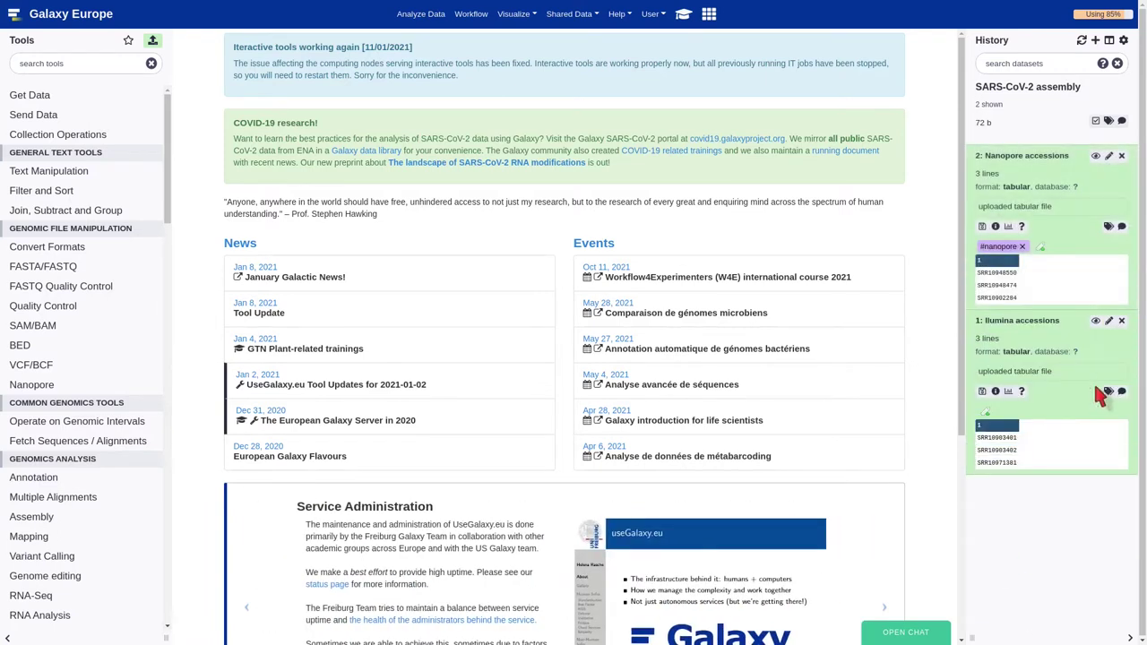
pyautogui.click(986, 409)
pyautogui.write('#illumina')
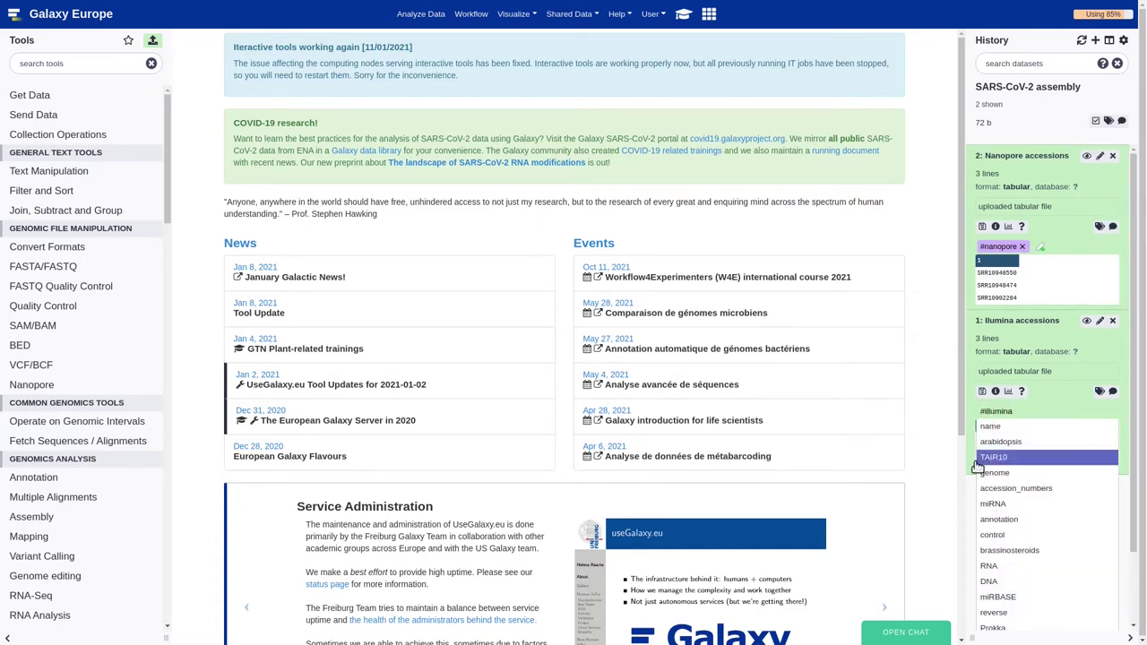
pyautogui.press('Return')
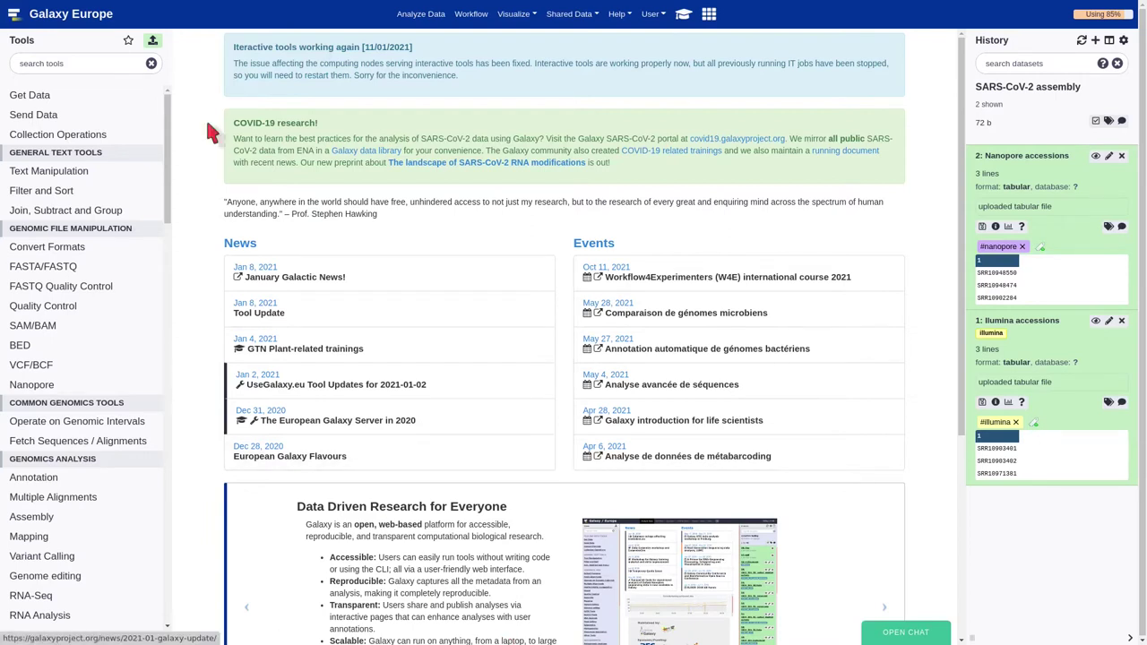
# Search the tools for "NCBI fast download" and open Faster Download and Extract Reads in FASTQ
pyautogui.click(104, 64)
pyautogui.write('NCBI fast')
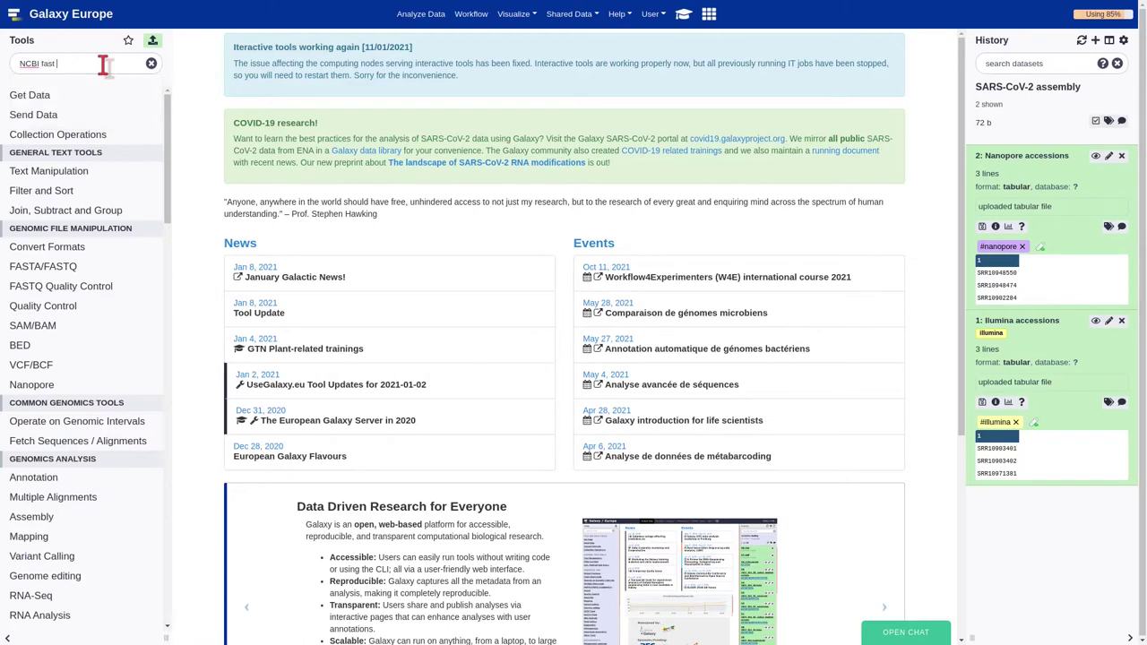
pyautogui.write(' download')
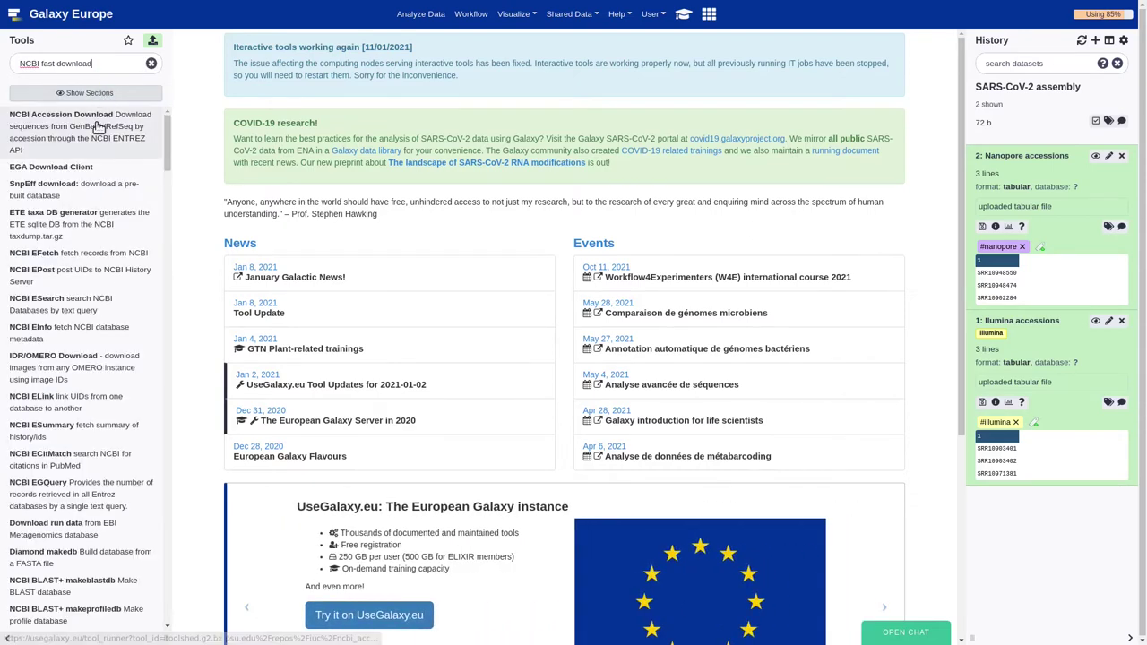
pyautogui.scroll(-1, 78, 307)
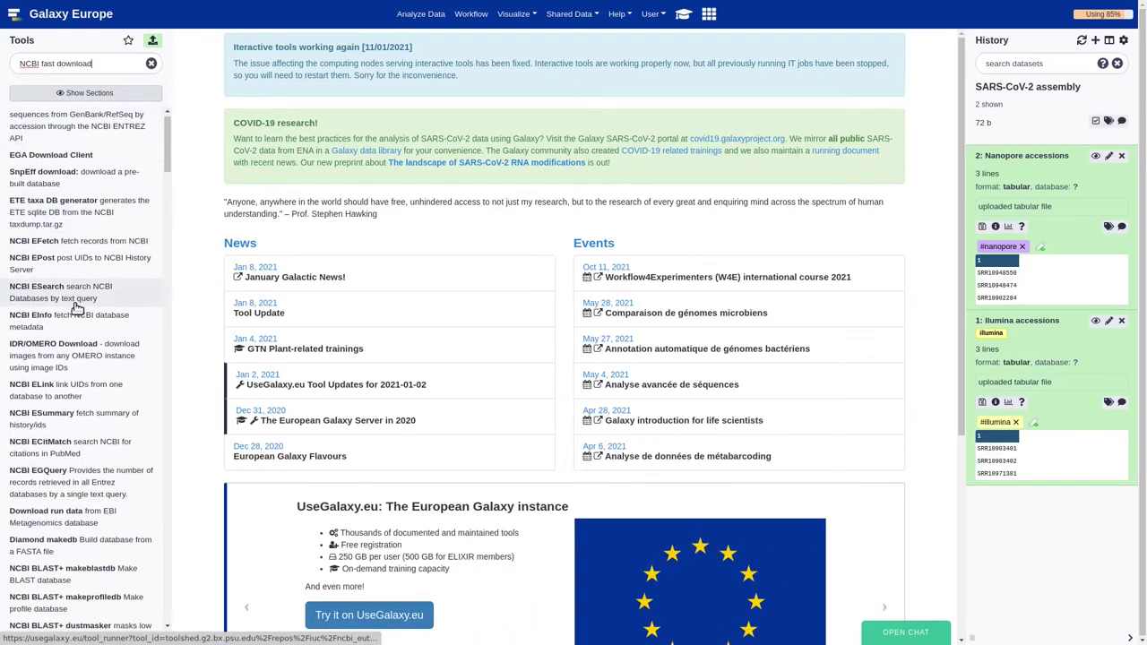
pyautogui.scroll(-5, 78, 309)
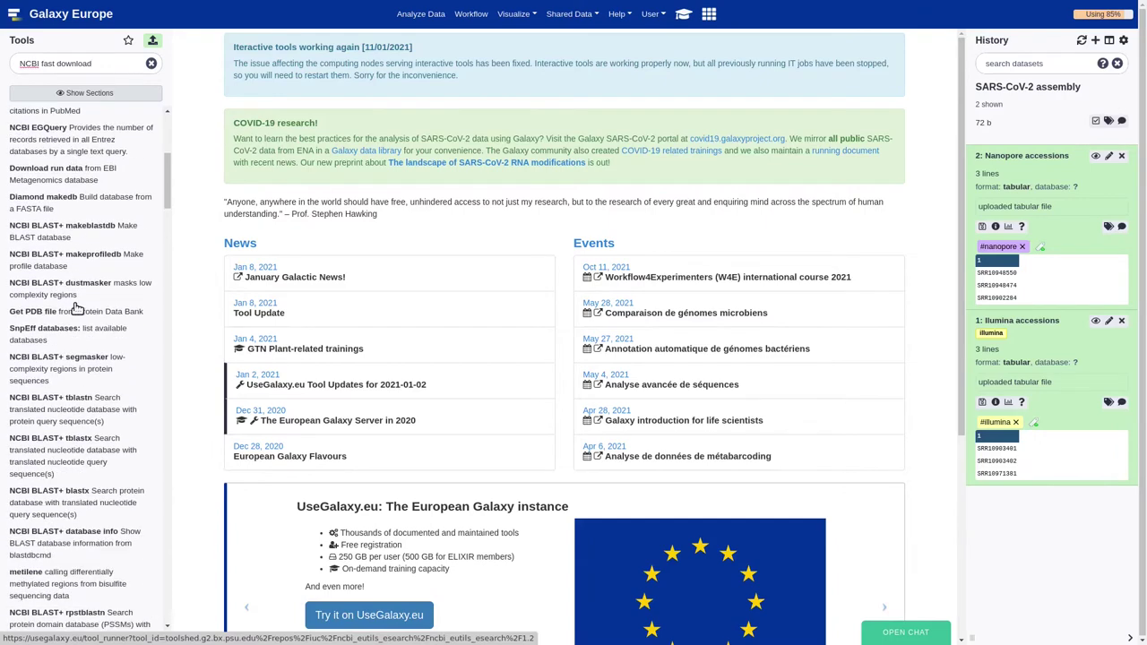
pyautogui.scroll(-8, 78, 308)
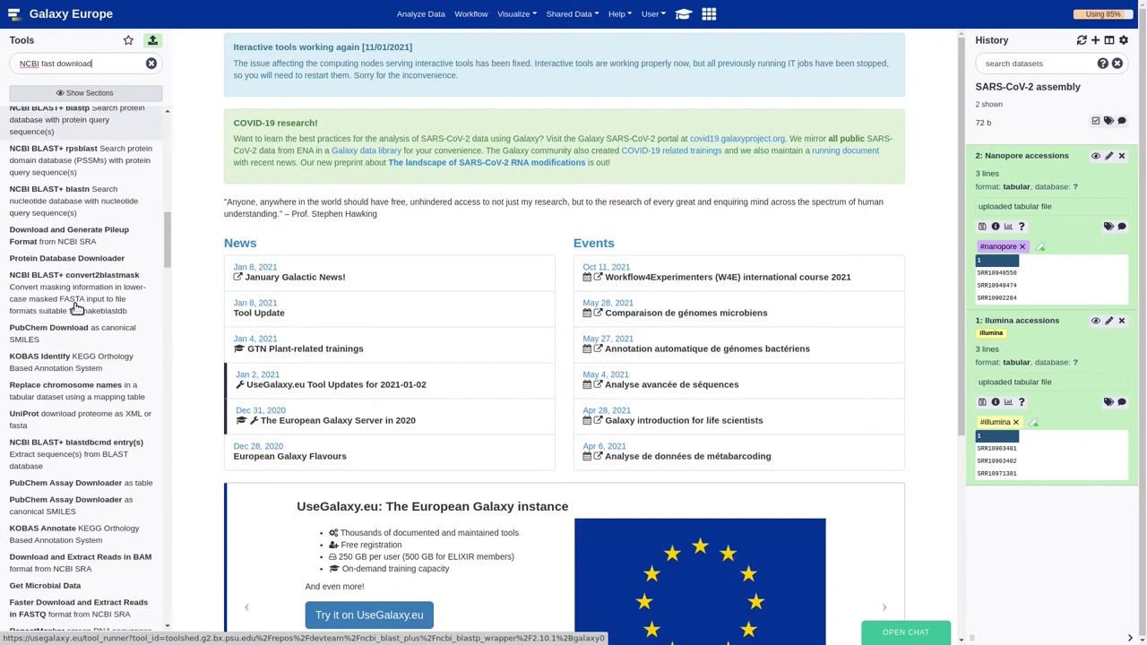
pyautogui.scroll(-4, 78, 308)
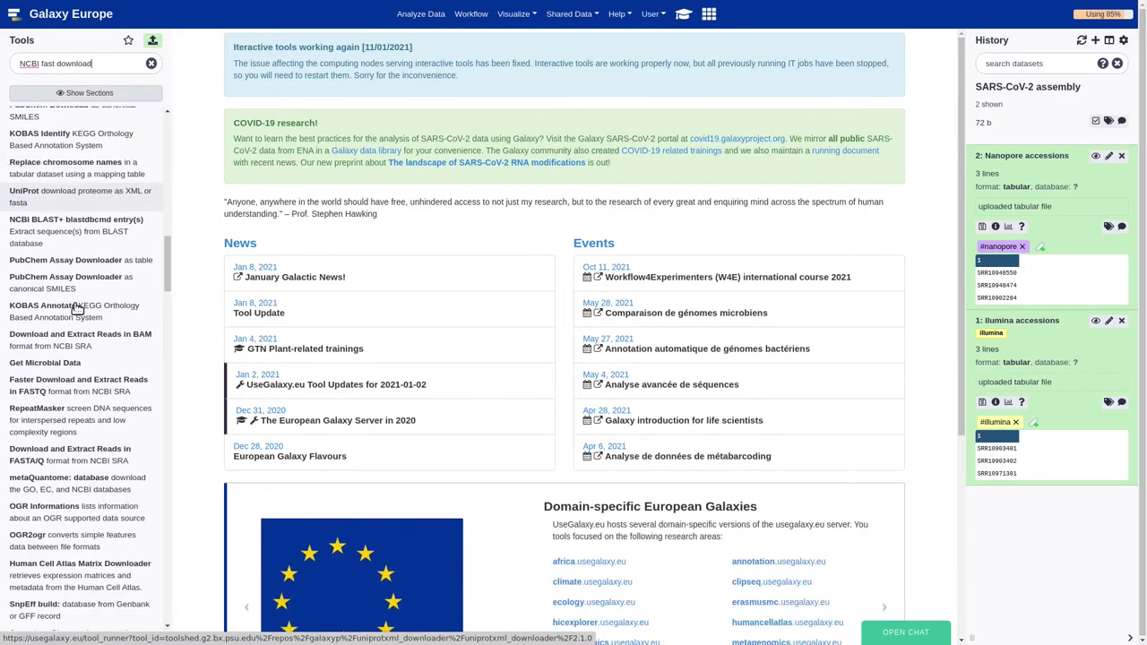
pyautogui.click(78, 389)
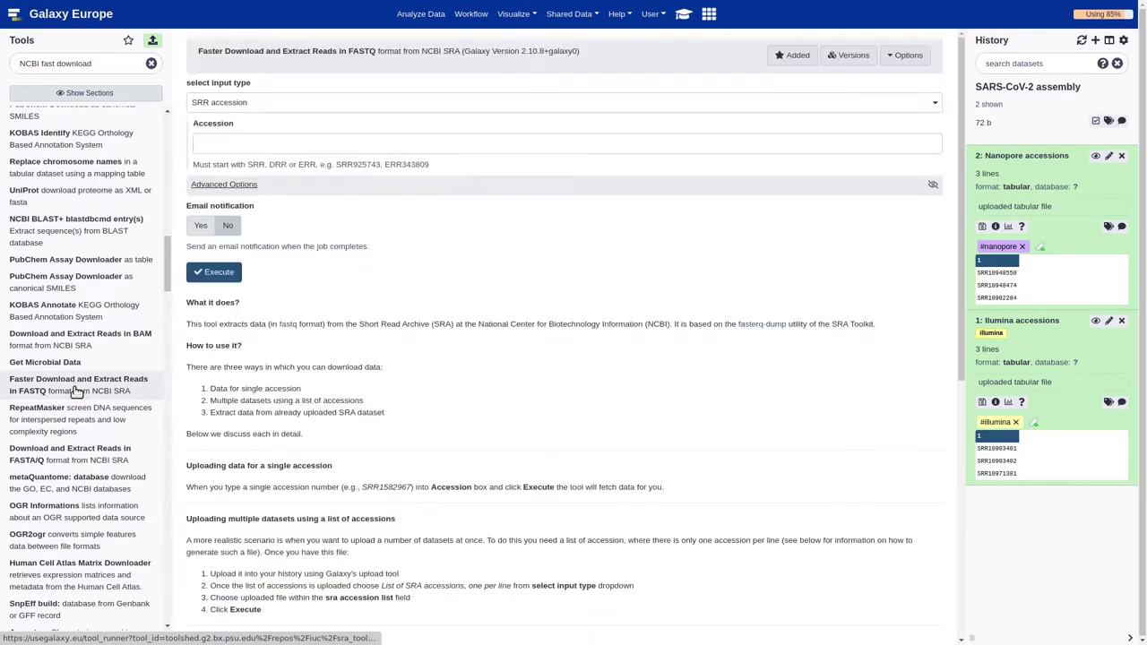
# Run the read download with input type "List of SRA accession, one per line" on both the Nanopore and Ilumina accessions datasets
pyautogui.click(253, 106)
pyautogui.click(227, 156)
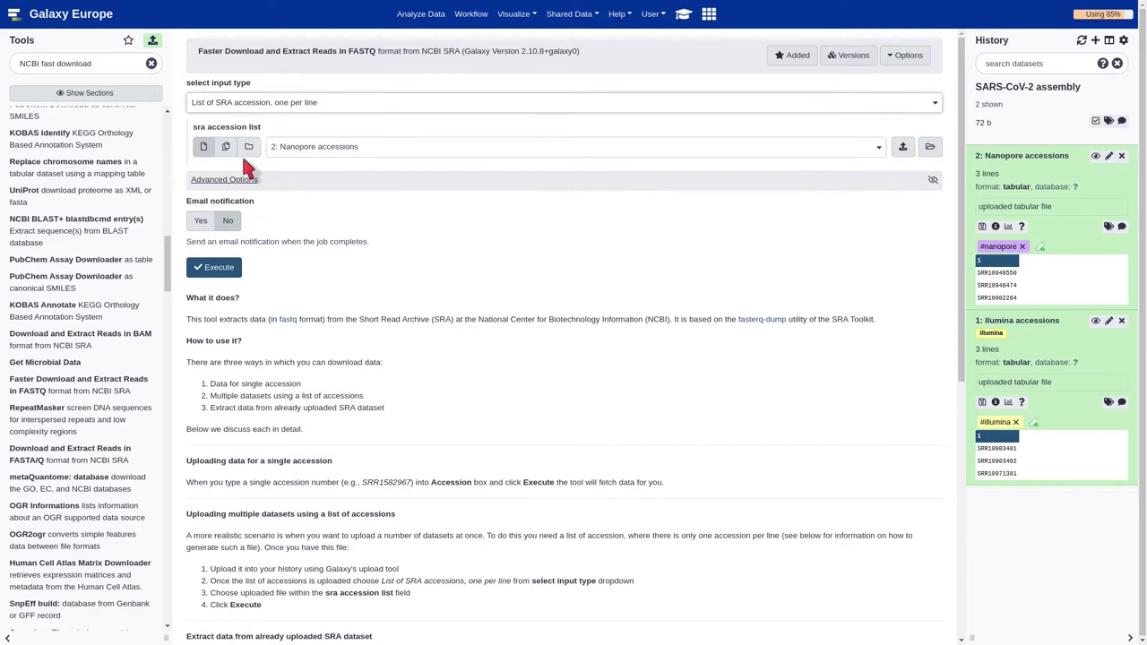
pyautogui.click(227, 151)
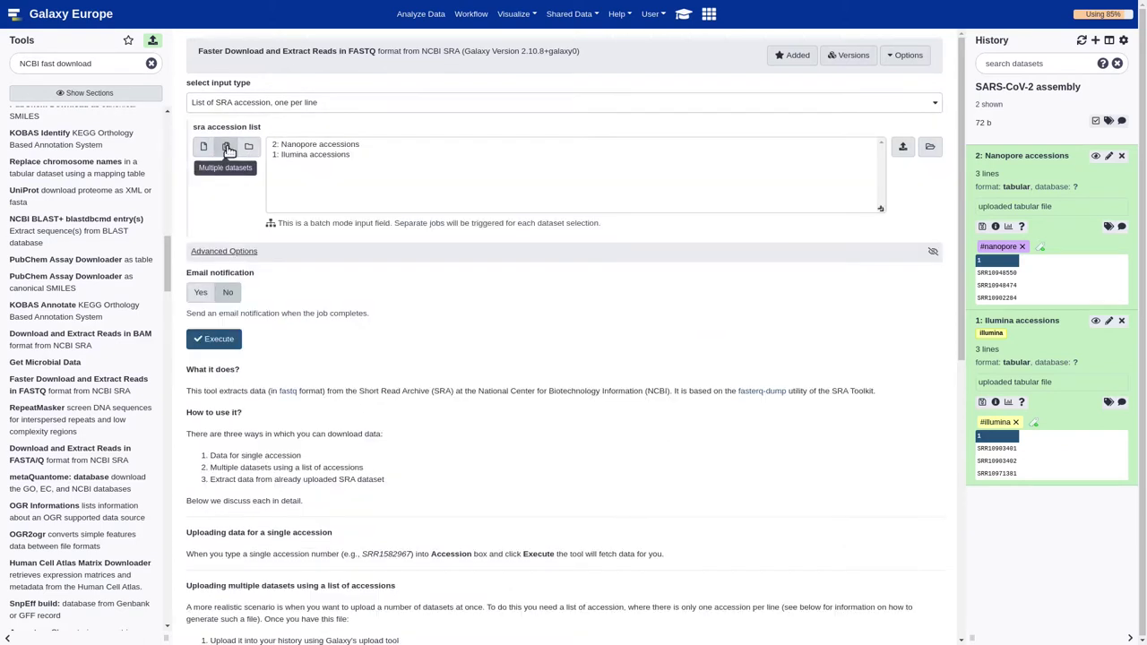
pyautogui.click(306, 145)
pyautogui.keyDown('shift'); pyautogui.click(308, 156); pyautogui.keyUp('shift')
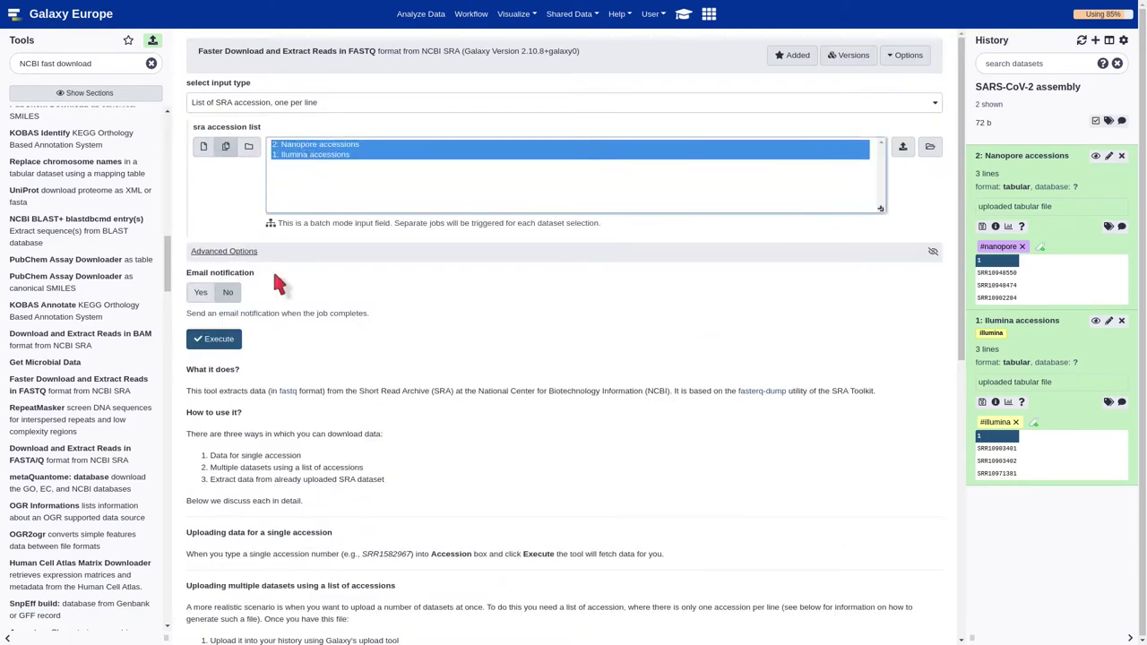
pyautogui.click(215, 339)
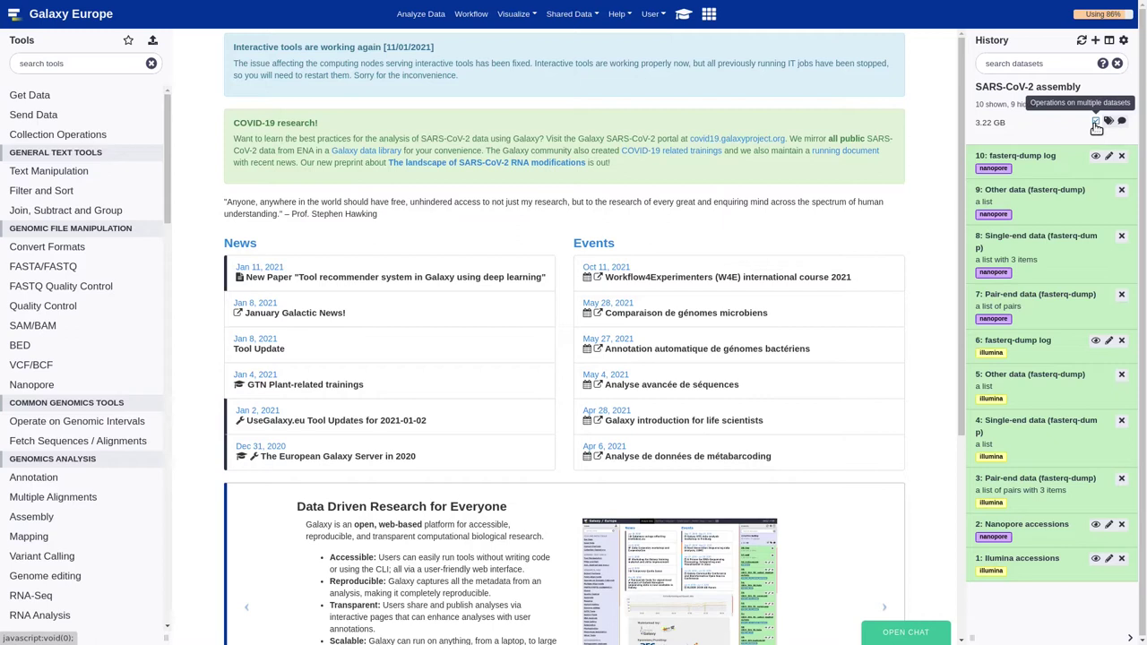
# Delete both fasterq-dump logs, both Other data collections, the nanopore Pair-end collection and the illumina Single-end collection, and hide deleted items
pyautogui.click(1095, 123)
pyautogui.click(981, 175)
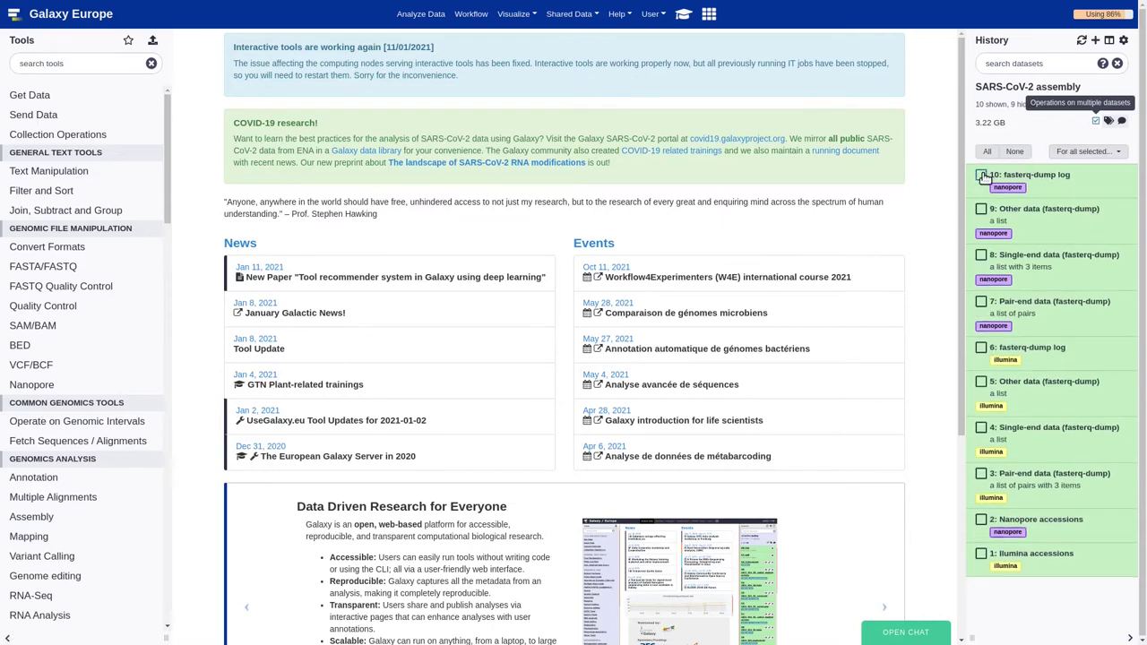
pyautogui.click(981, 209)
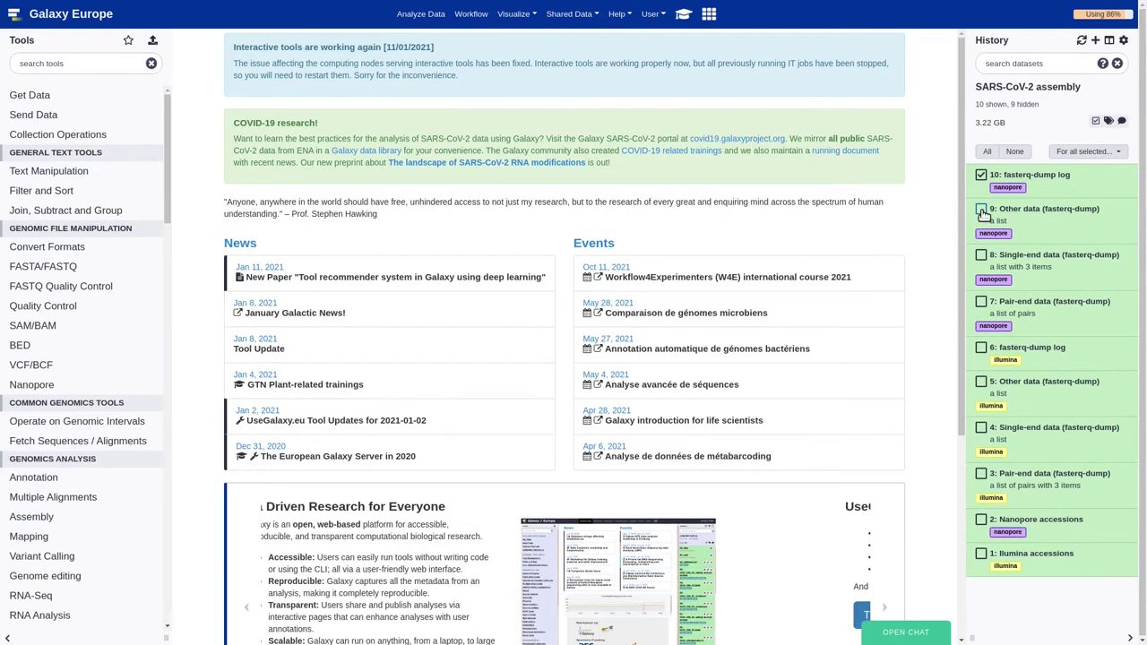
pyautogui.click(981, 302)
pyautogui.click(981, 348)
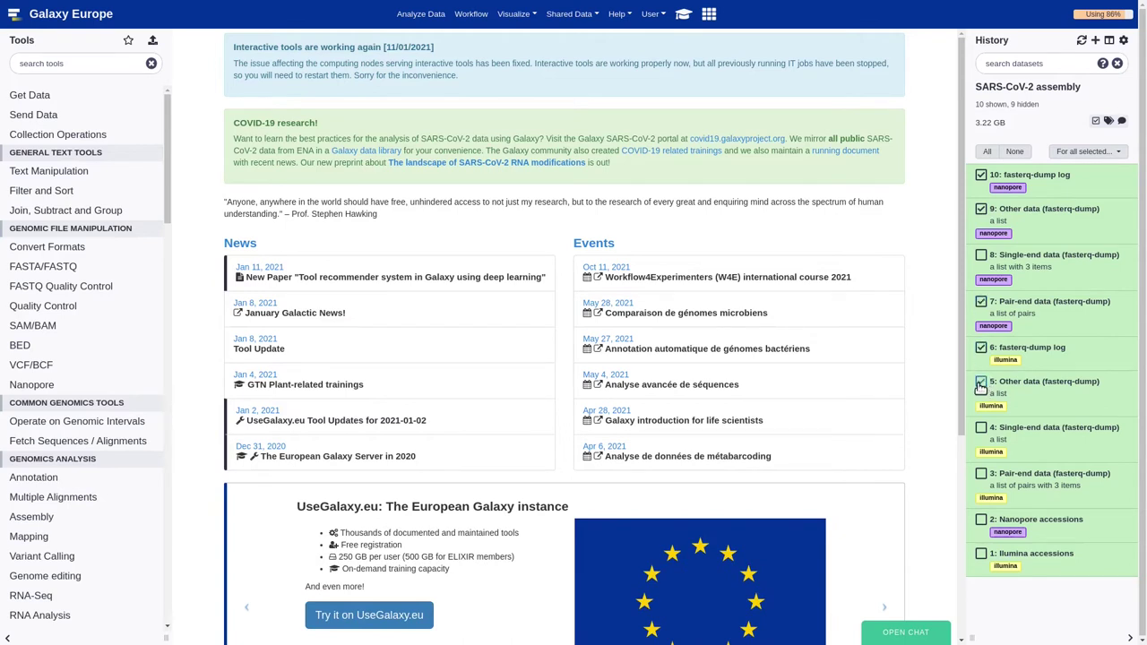
pyautogui.click(981, 429)
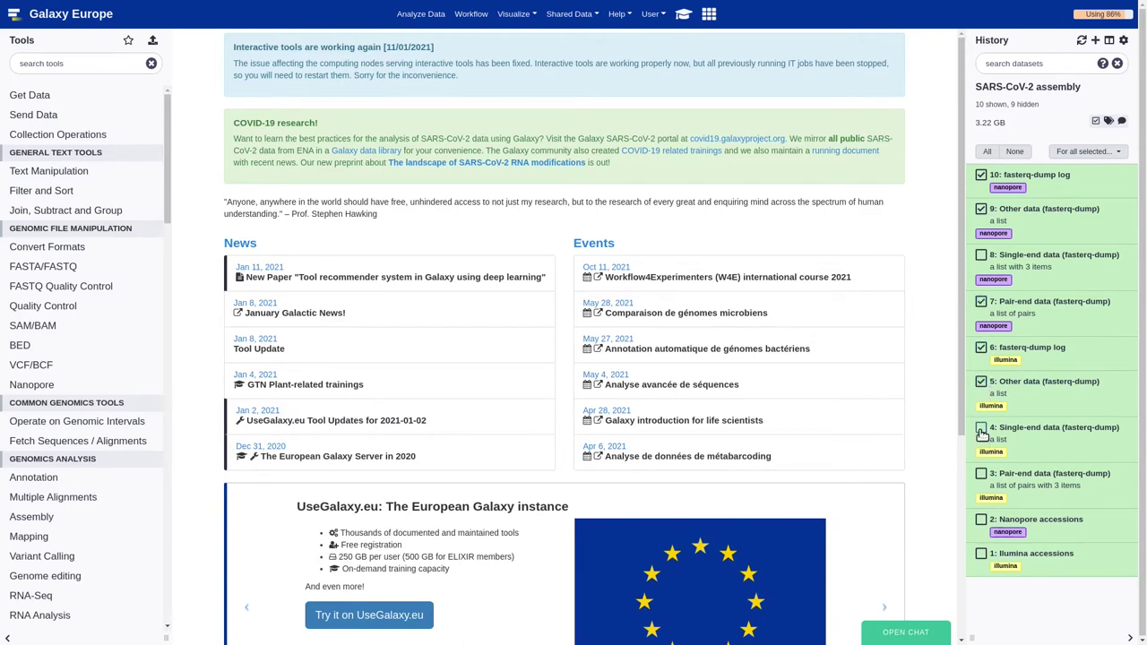
pyautogui.click(1111, 153)
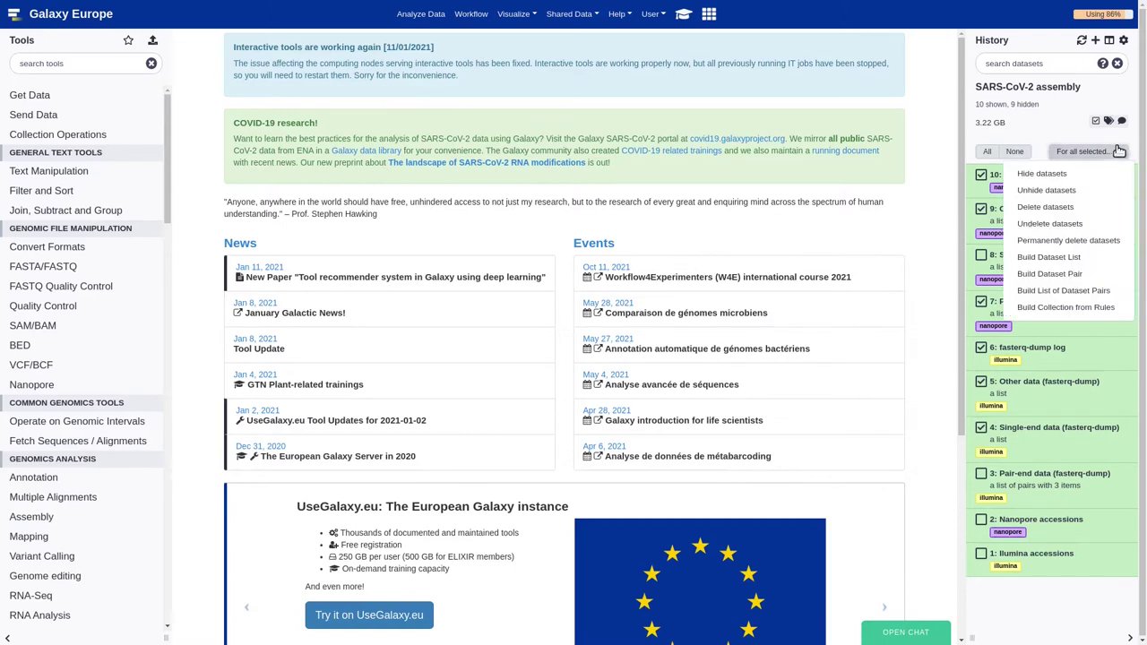
pyautogui.click(1067, 207)
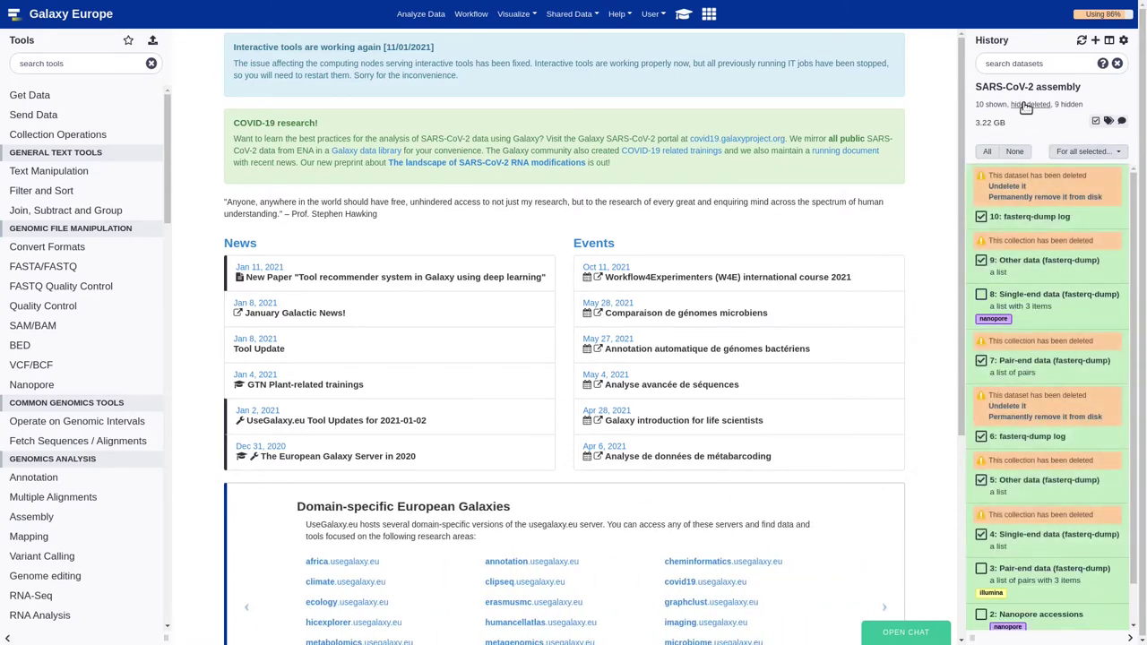
pyautogui.click(1026, 104)
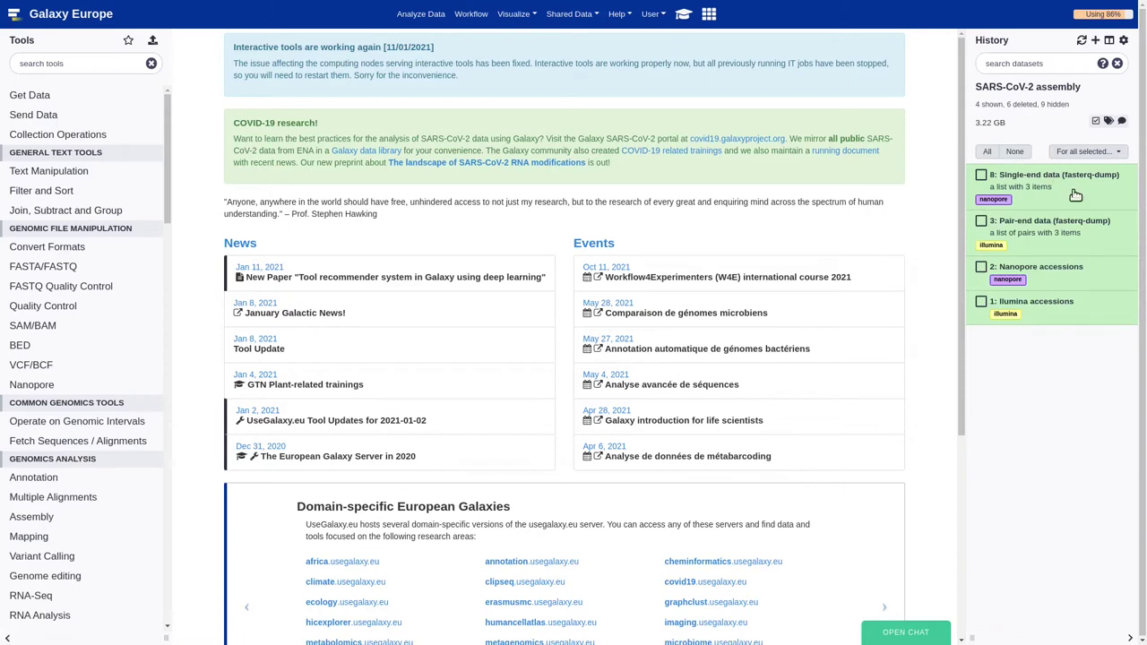
pyautogui.click(1094, 123)
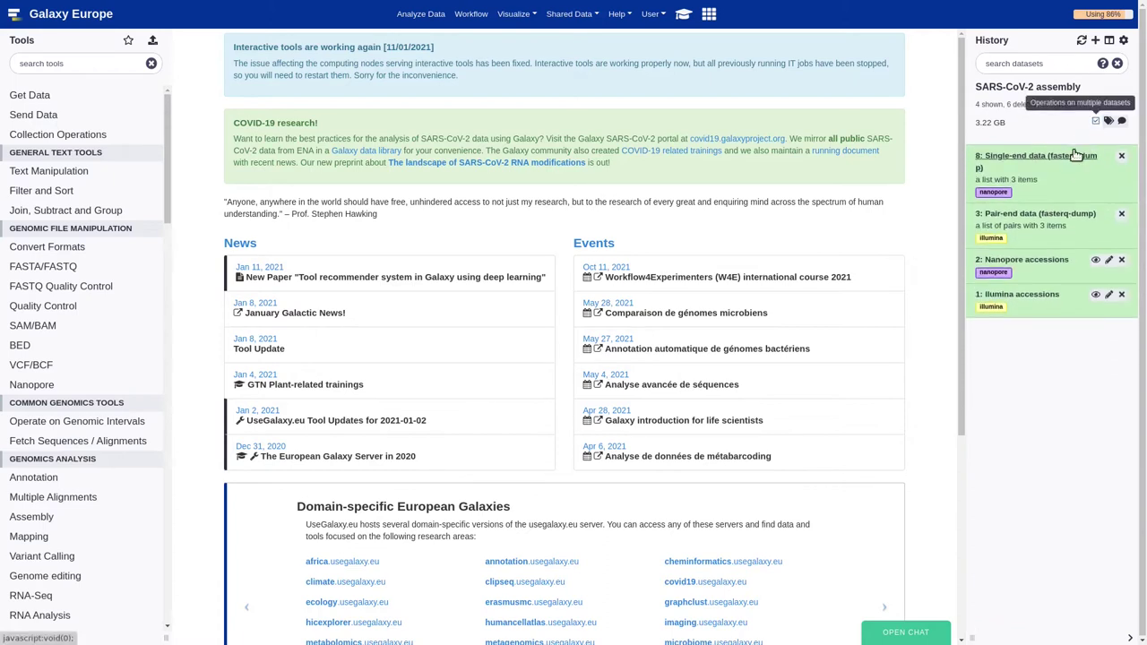
# Rename the nanopore Single-end data collection as "Nanopore reads" and return to the history
pyautogui.click(1071, 160)
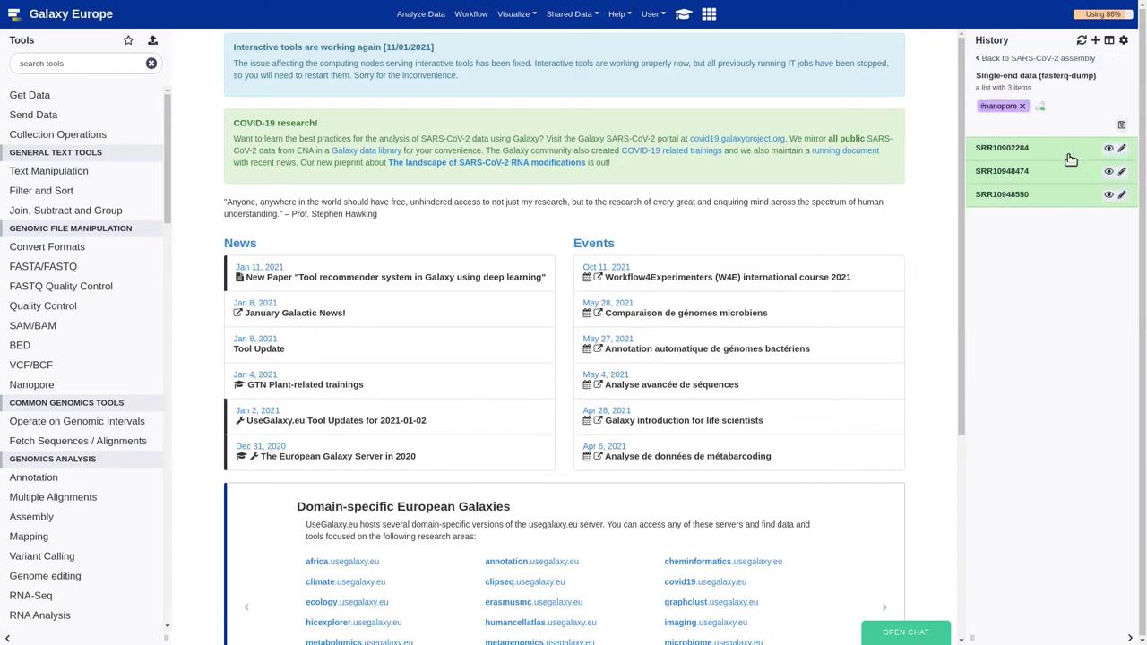
pyautogui.click(1031, 75)
pyautogui.write('Nanopore reads')
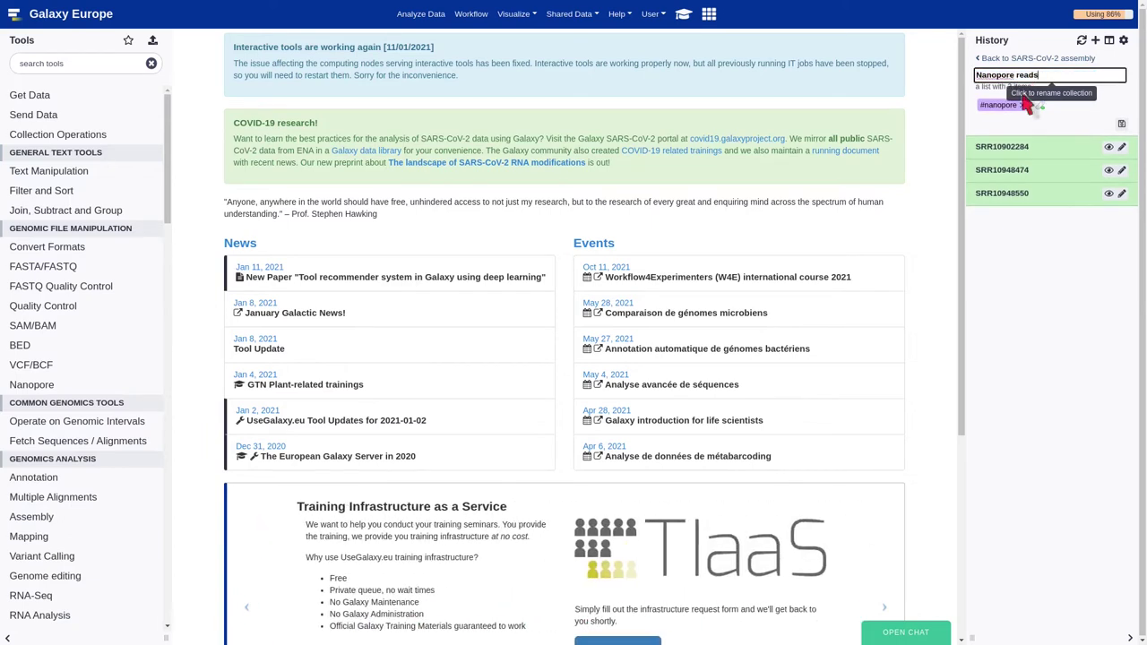
pyautogui.press('Return')
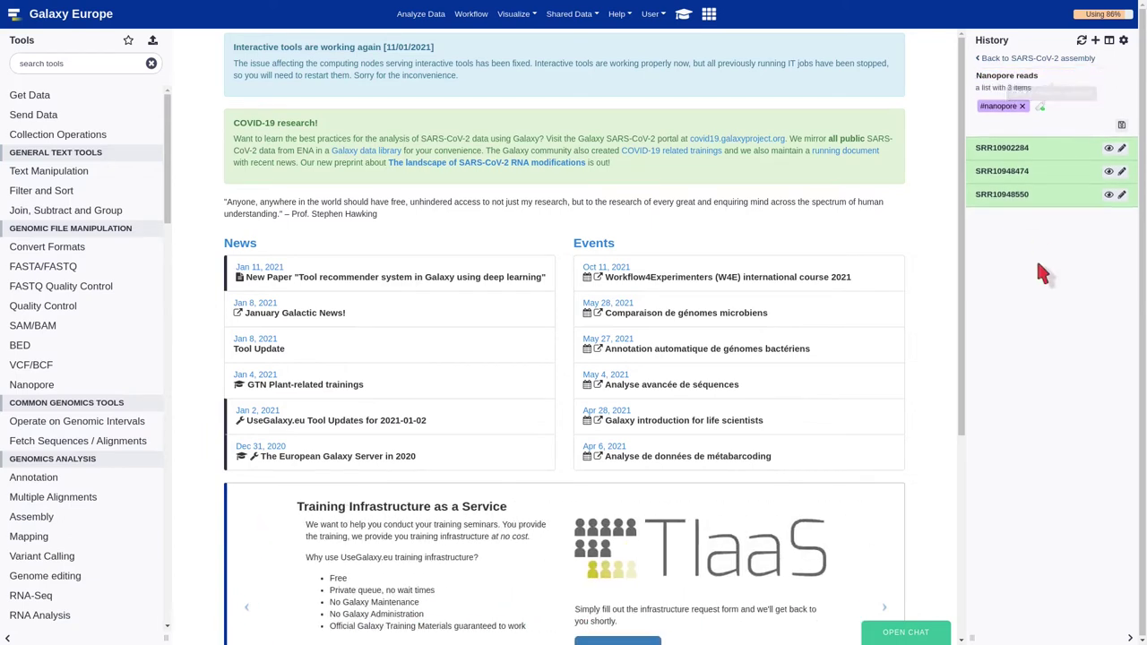
pyautogui.click(1014, 58)
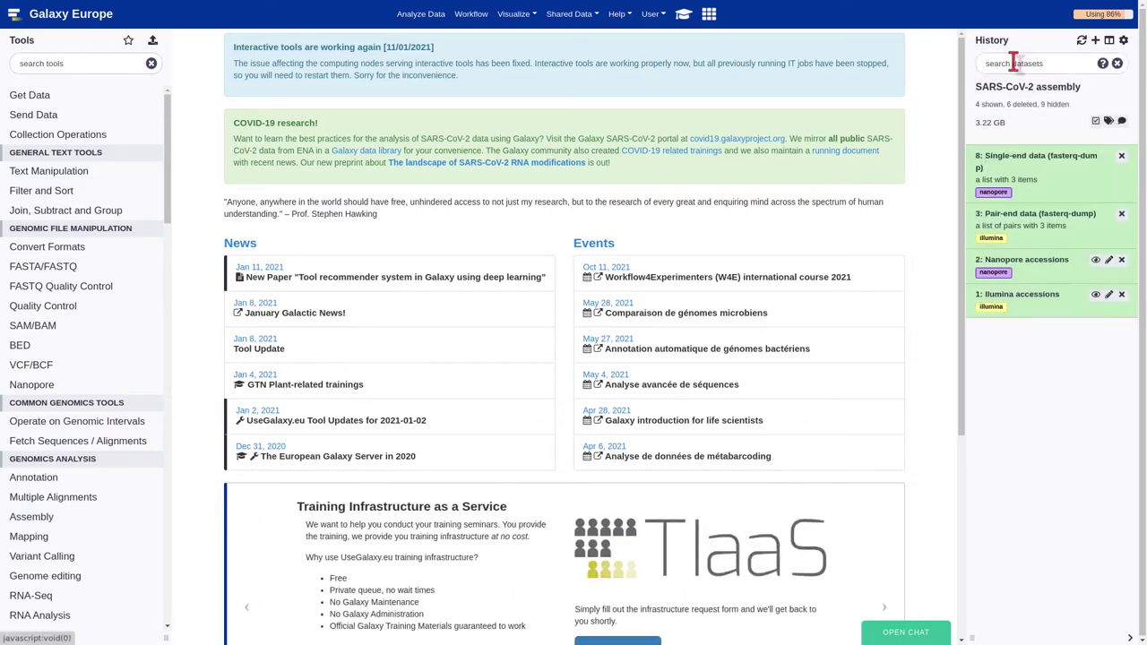
# Rename the illumina Pair-end data collection as "Illumina reads", return to the history and refresh it
pyautogui.click(1073, 215)
pyautogui.click(1037, 79)
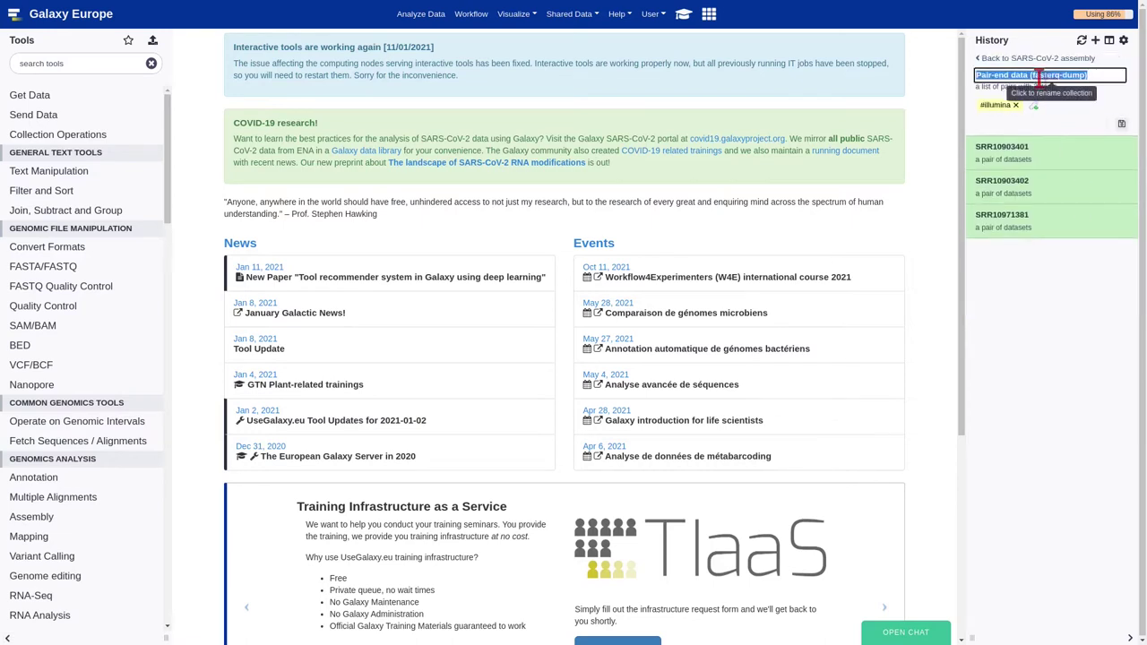
pyautogui.write('Illumina reads')
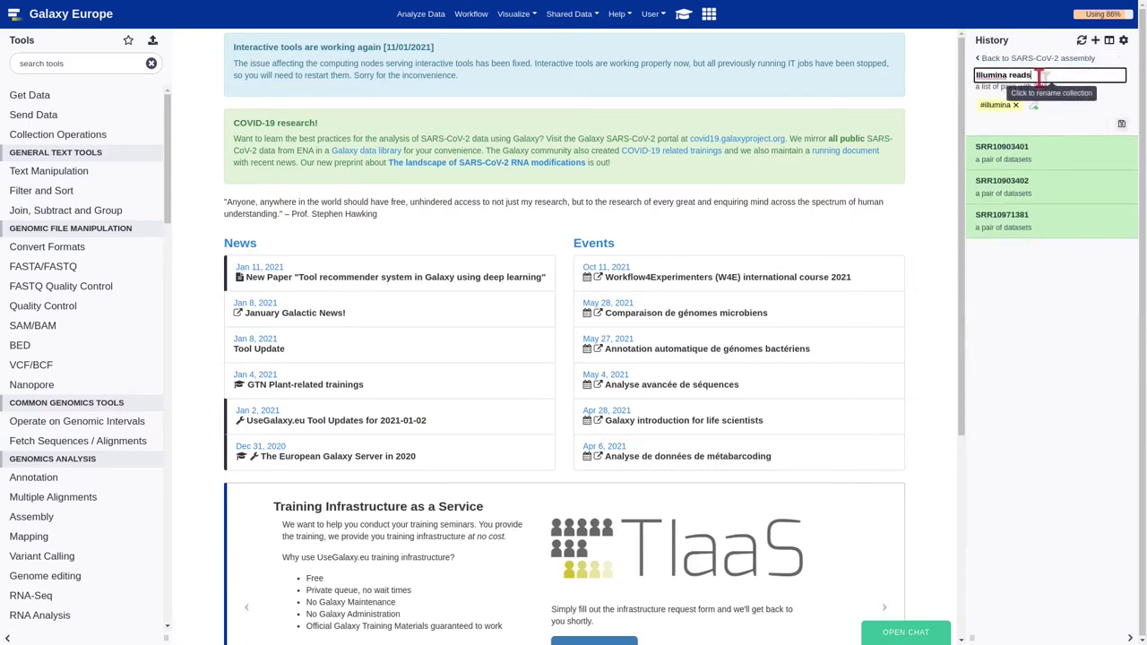
pyautogui.press('Return')
pyautogui.click(997, 58)
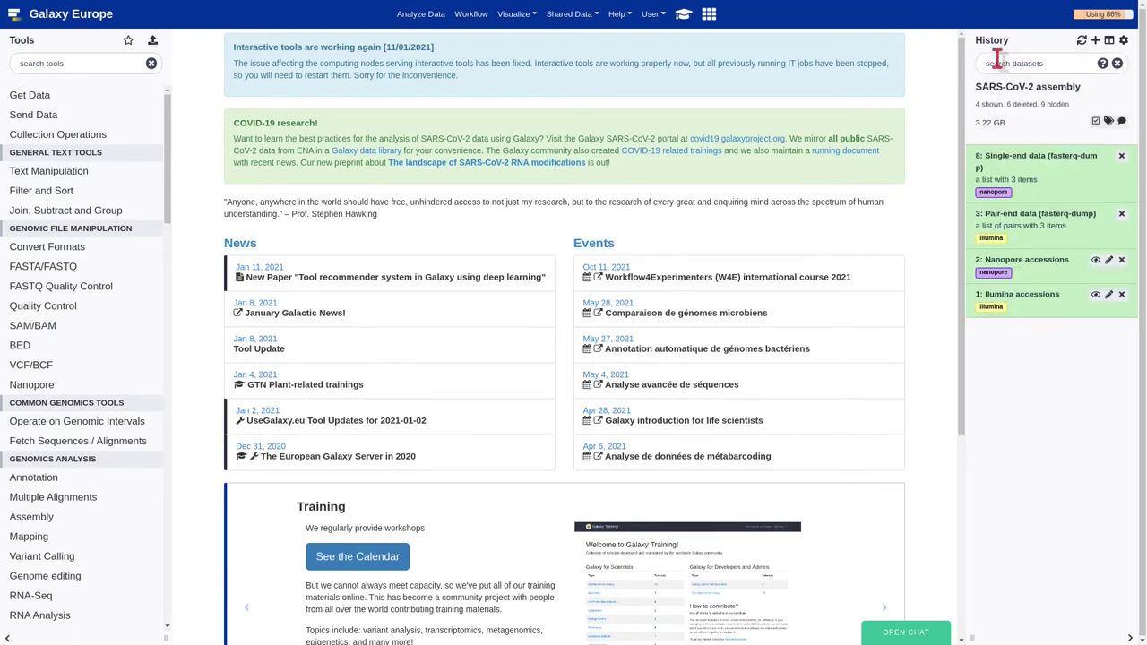
pyautogui.click(1082, 41)
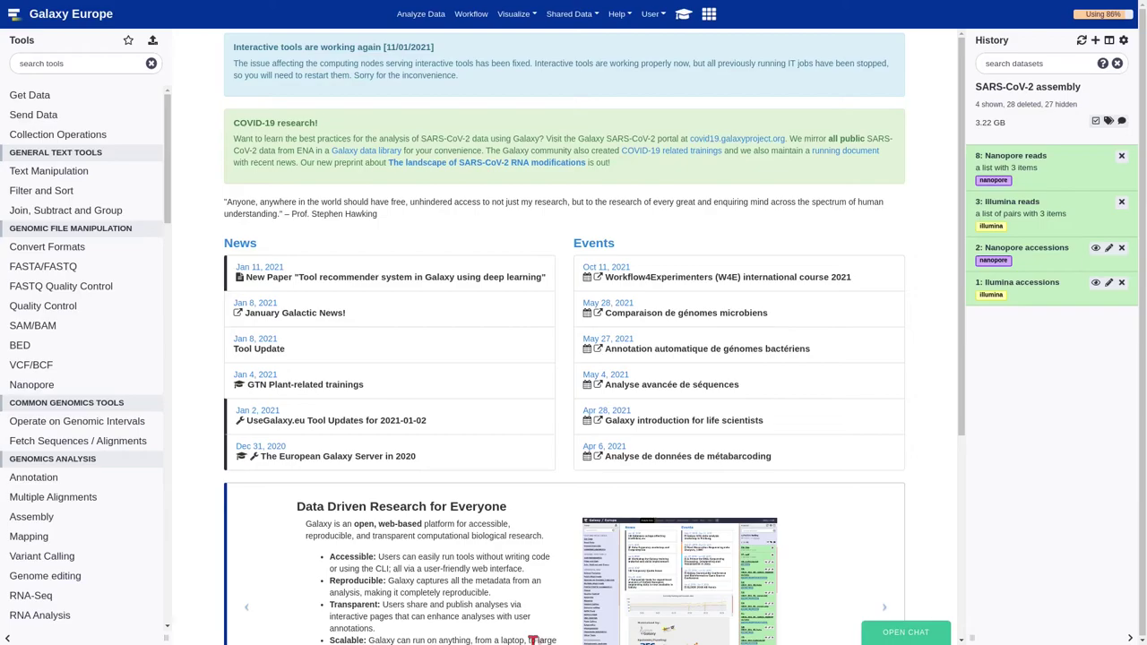
# Find and open the fastp tool and set its read type to Paired Collection for the Illumina reads
pyautogui.click(83, 68)
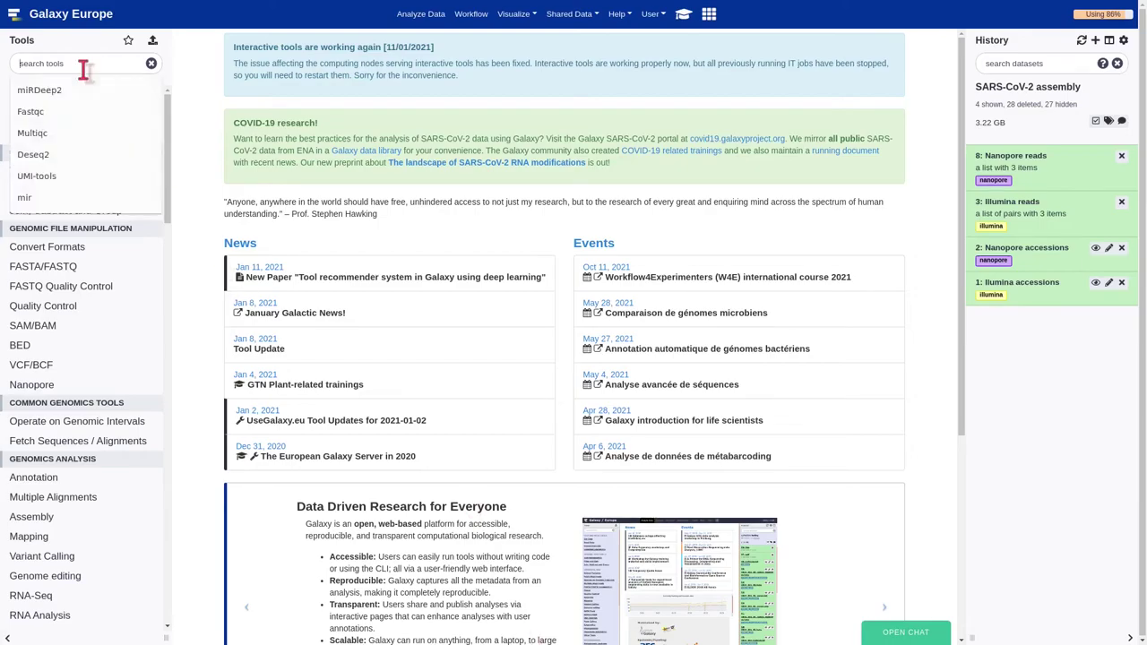
pyautogui.write('fastp')
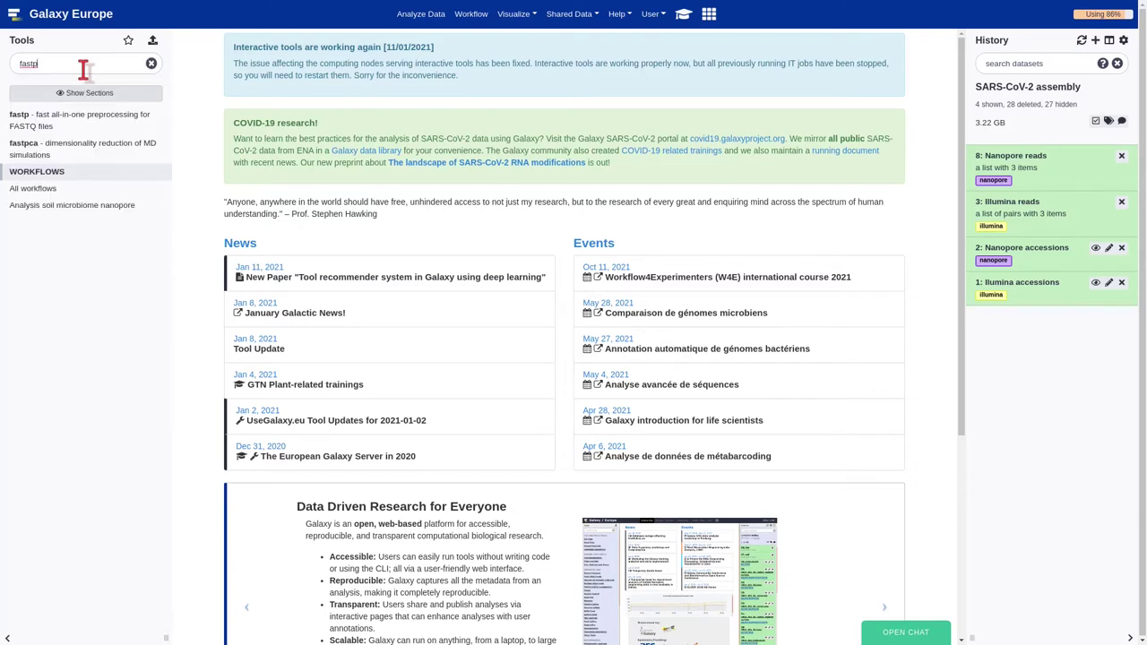
pyautogui.click(69, 117)
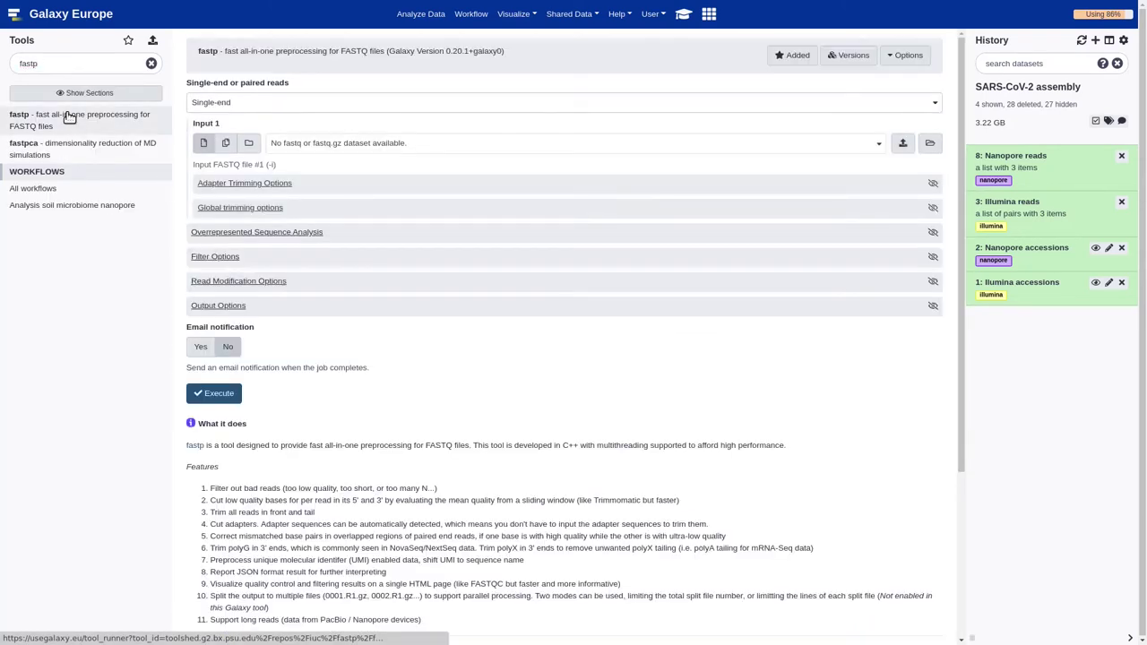
pyautogui.click(194, 104)
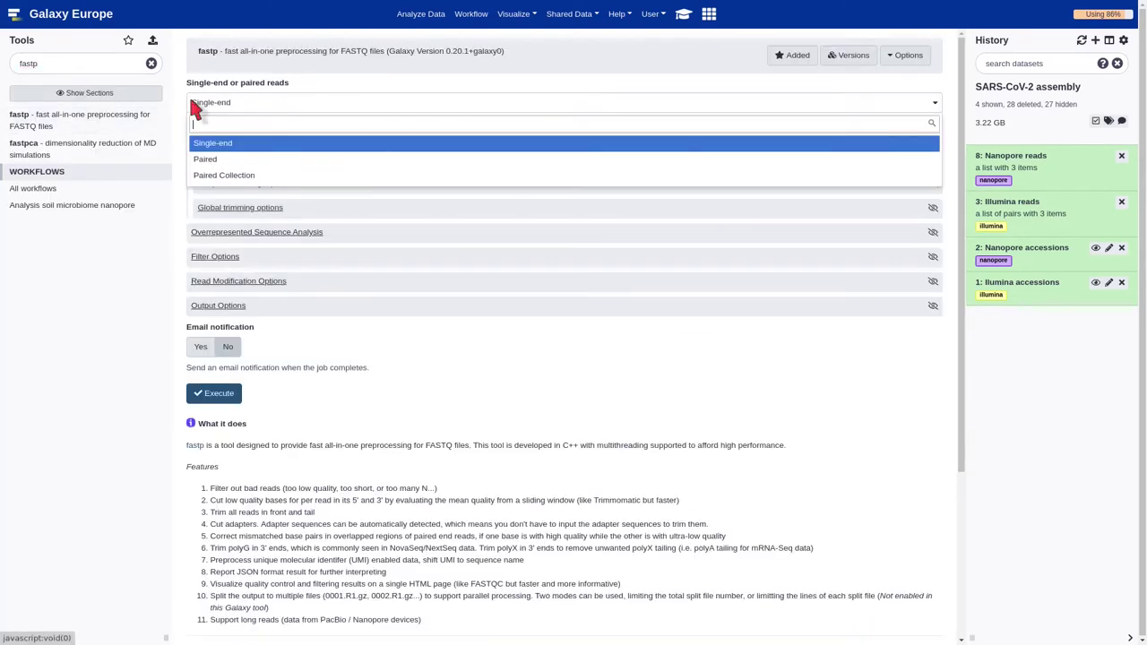
pyautogui.click(224, 176)
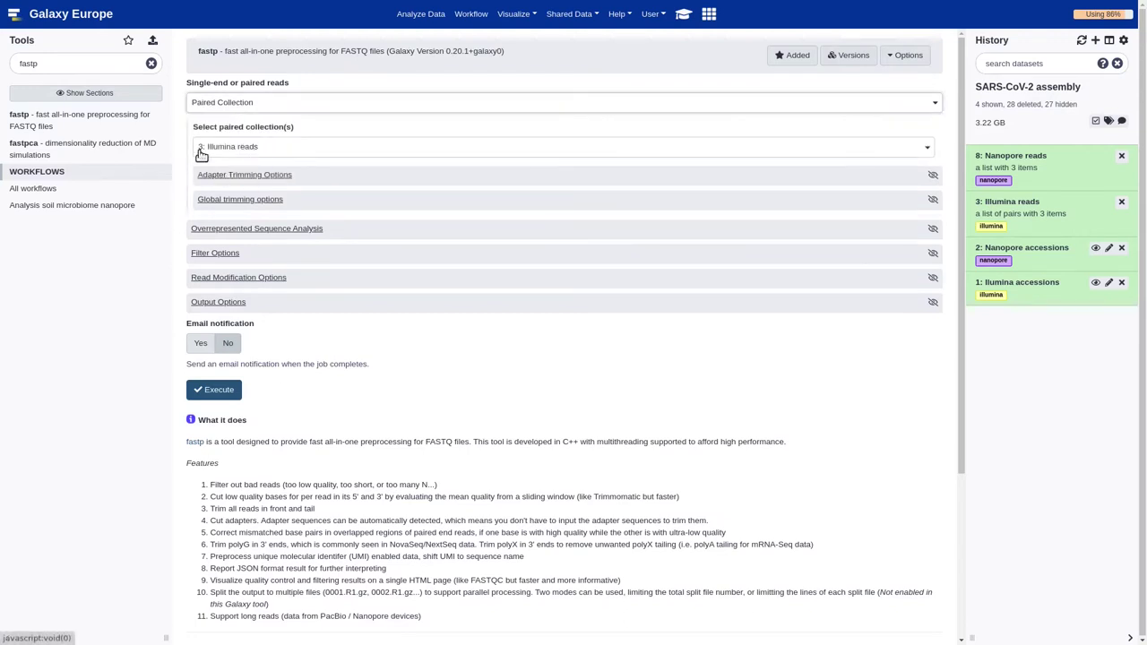
# In fastp's filter options, set the qualified quality phred to 20, the unqualified percent limit to 20 and the required length to 50
pyautogui.click(224, 254)
pyautogui.click(231, 377)
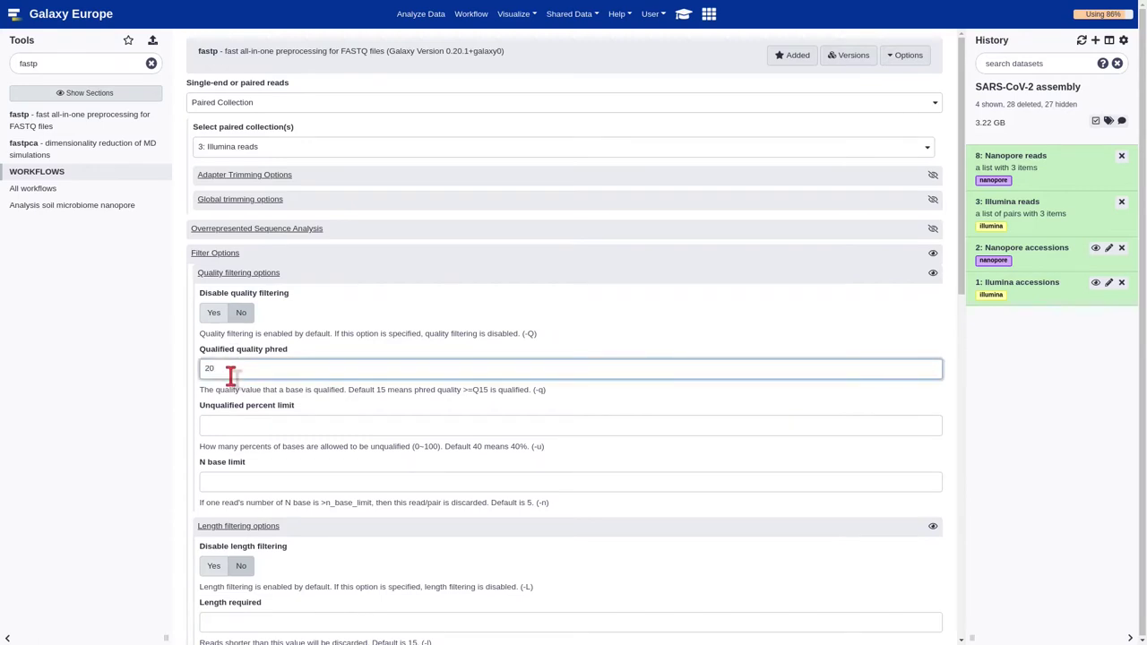
pyautogui.click(227, 422)
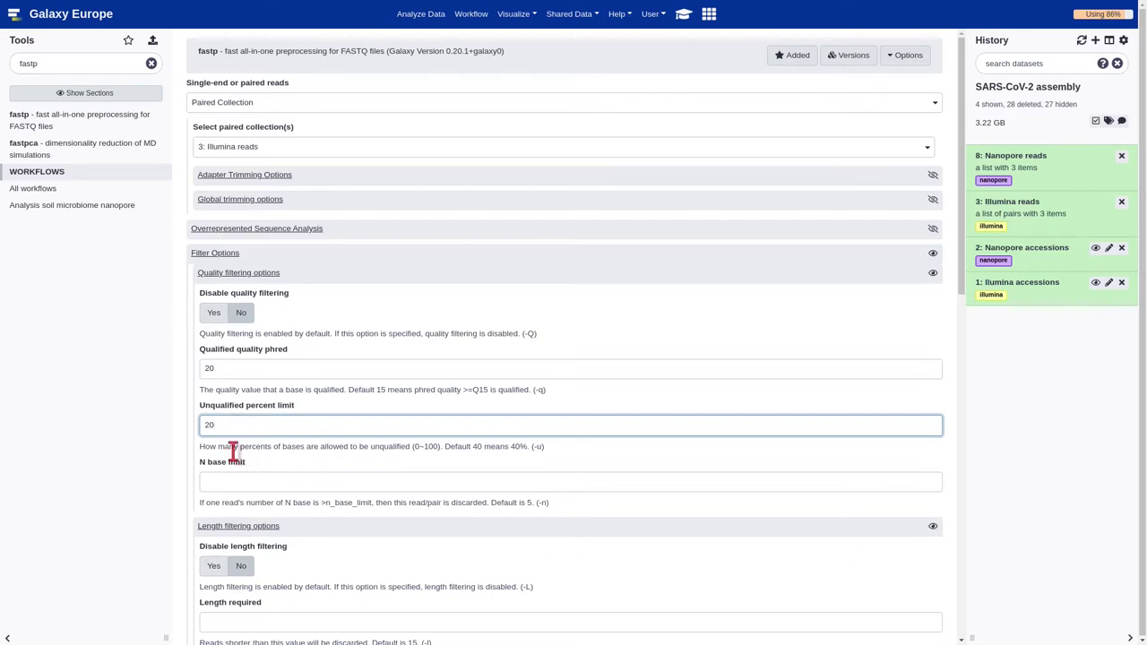
pyautogui.scroll(-2, 233, 453)
pyautogui.click(244, 460)
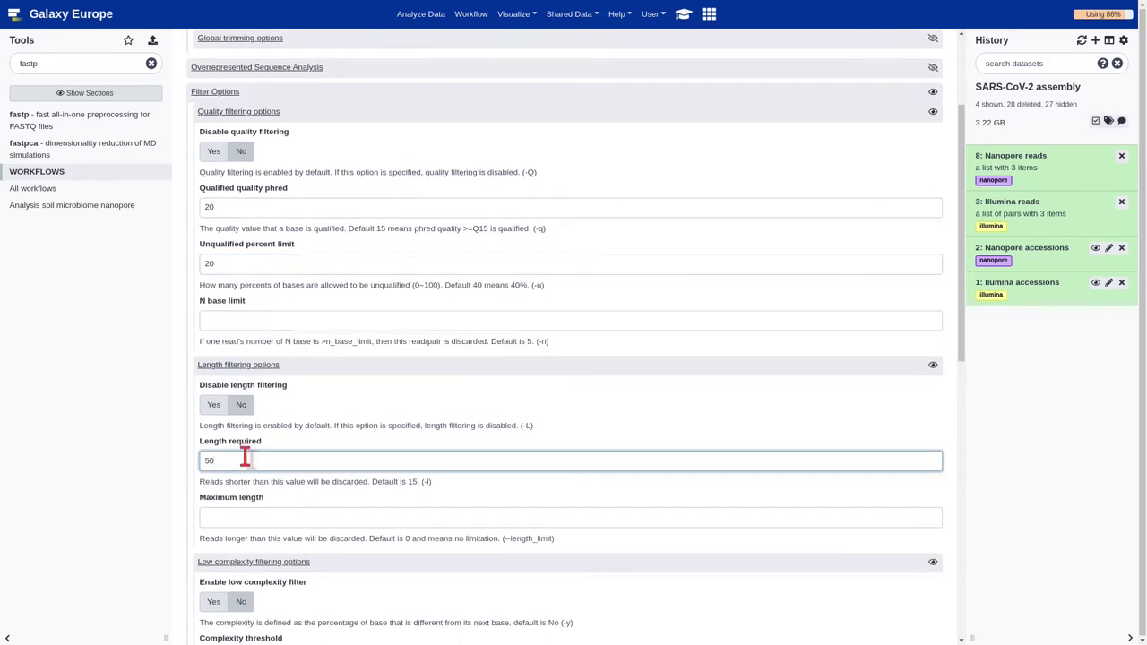
# Run fastp on the Illumina reads collection with the configured filter options and check the job submission page
pyautogui.scroll(-3, 245, 457)
pyautogui.scroll(-1, 245, 457)
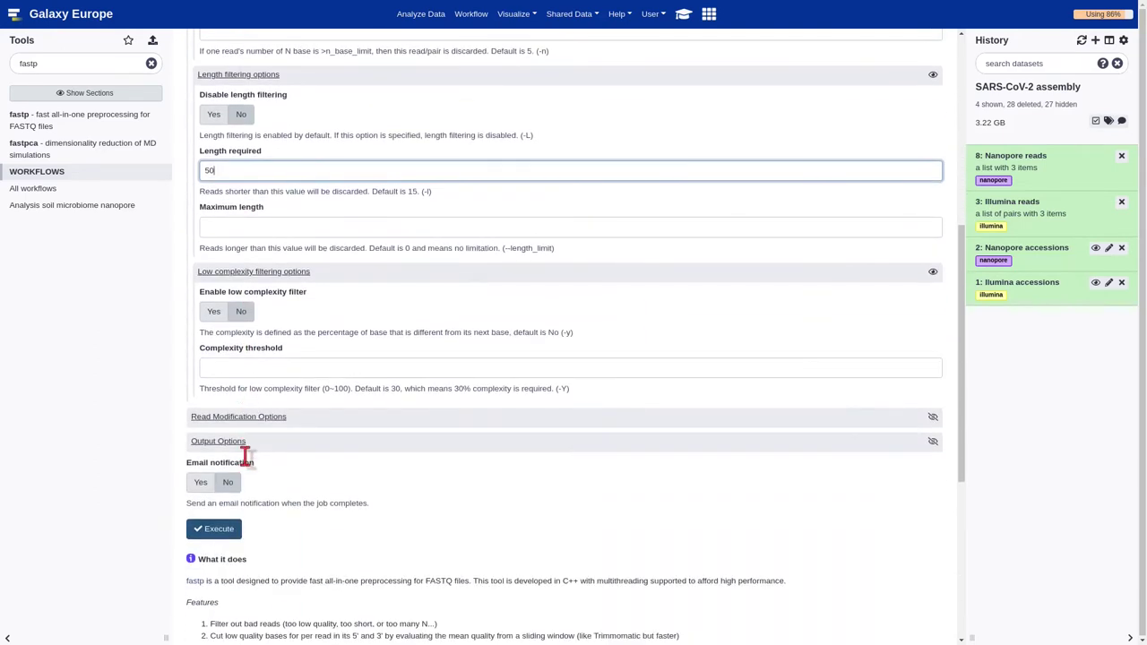
pyautogui.click(214, 528)
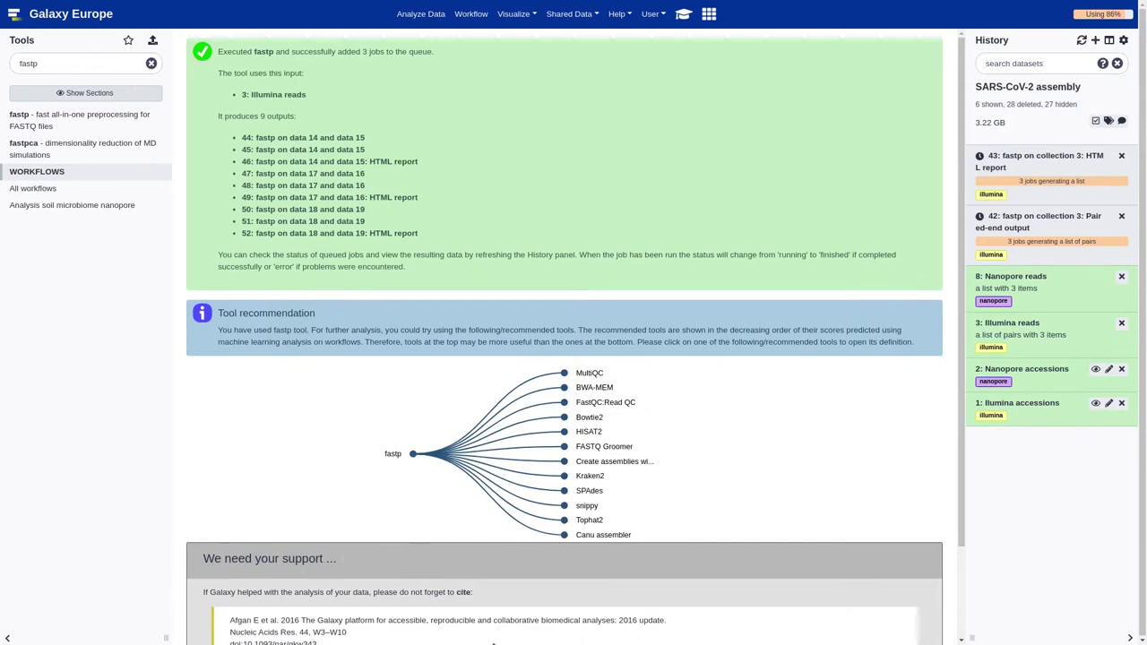
pyautogui.scroll(-1, 511, 643)
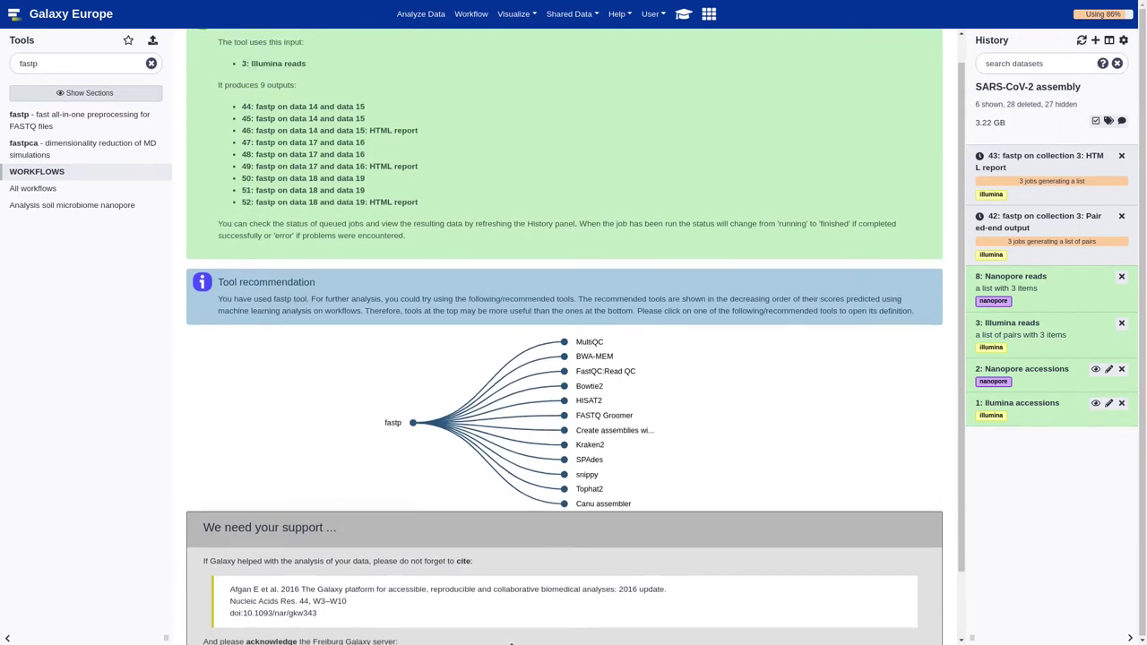
pyautogui.scroll(1, 511, 642)
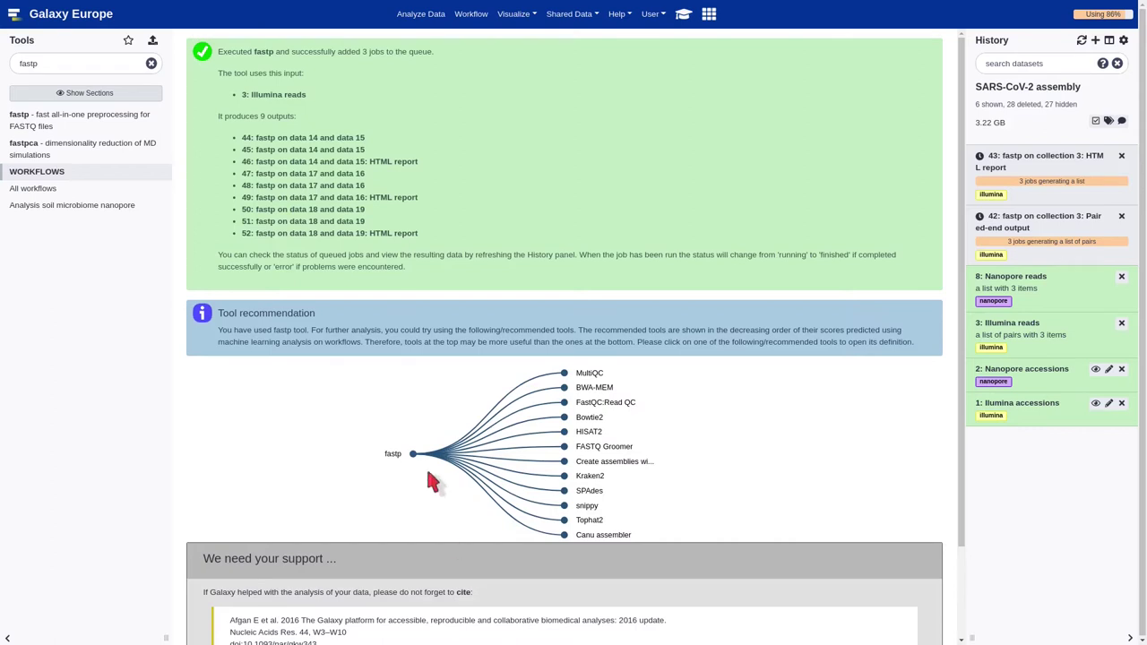
# Search the tools for Nanoplot and open the NanoPlot plotting suite for Oxford Nanopore data
pyautogui.click(149, 63)
pyautogui.click(134, 64)
pyautogui.write('nano')
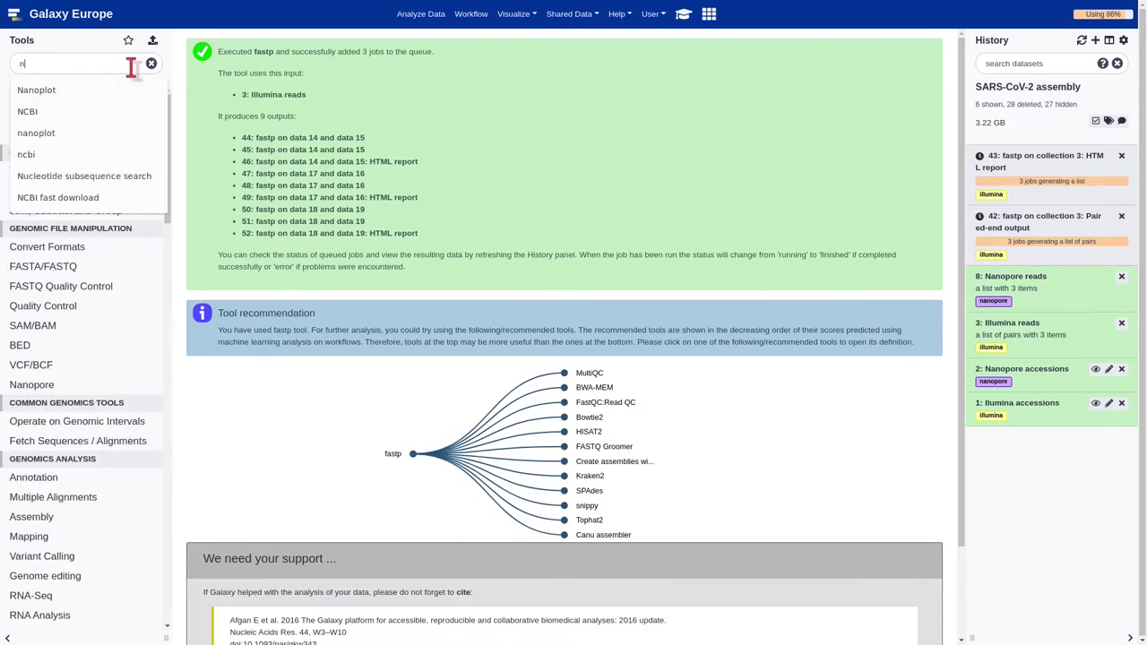
pyautogui.click(86, 91)
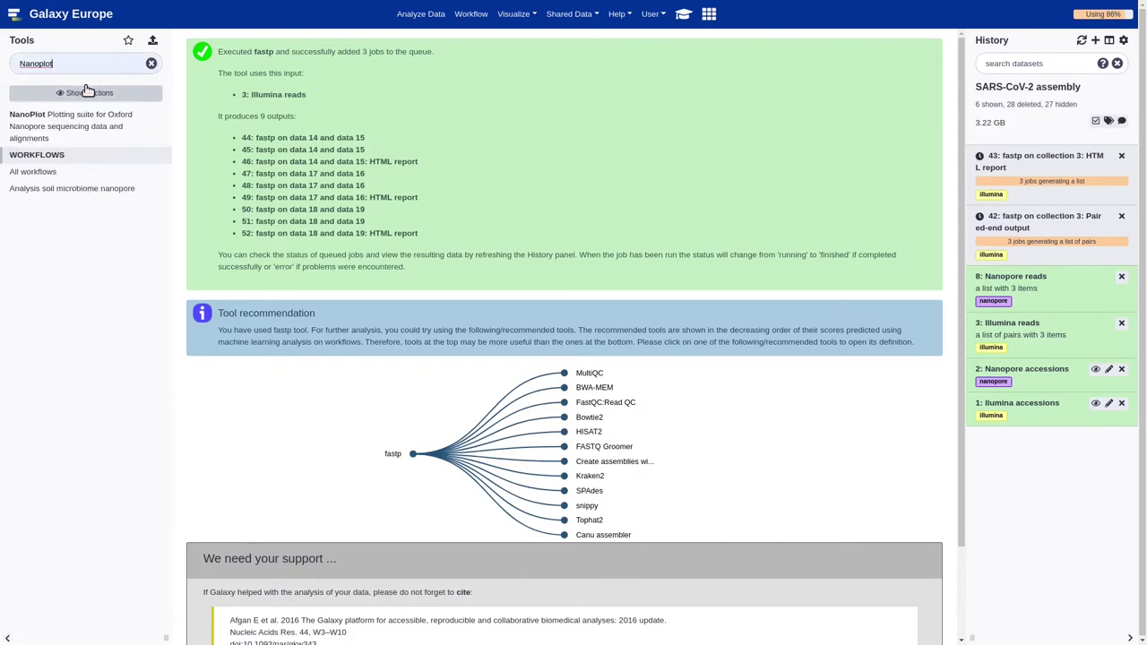
pyautogui.click(103, 124)
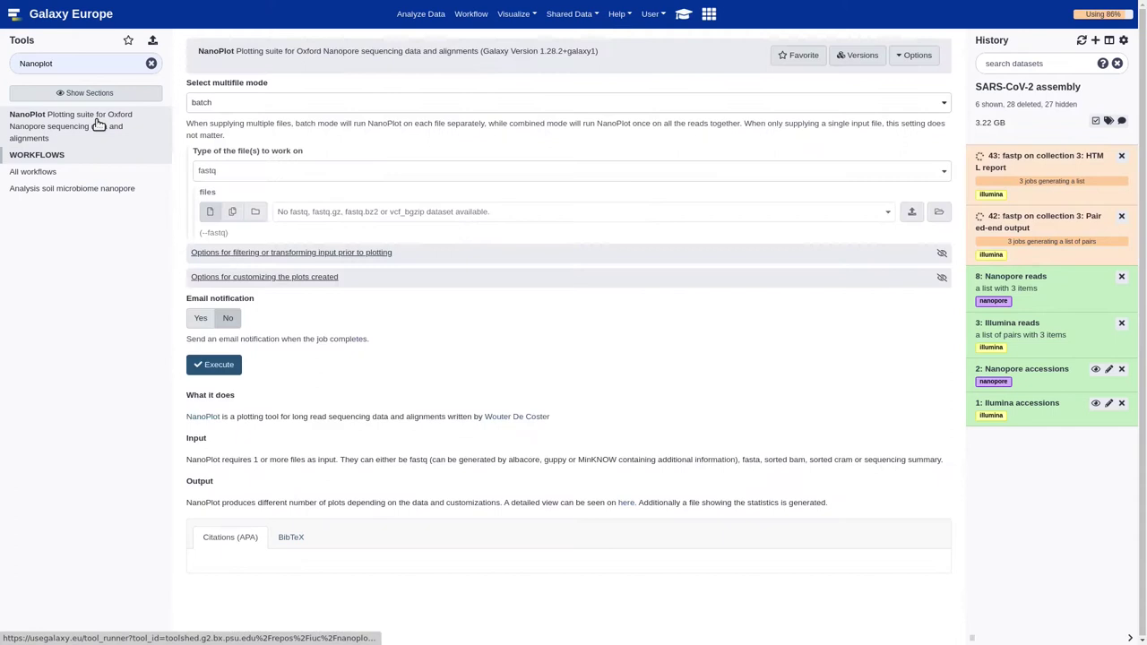
# Keep NanoPlot's multifile mode at batch and select the Nanopore reads dataset collection as the fastq input
pyautogui.click(242, 104)
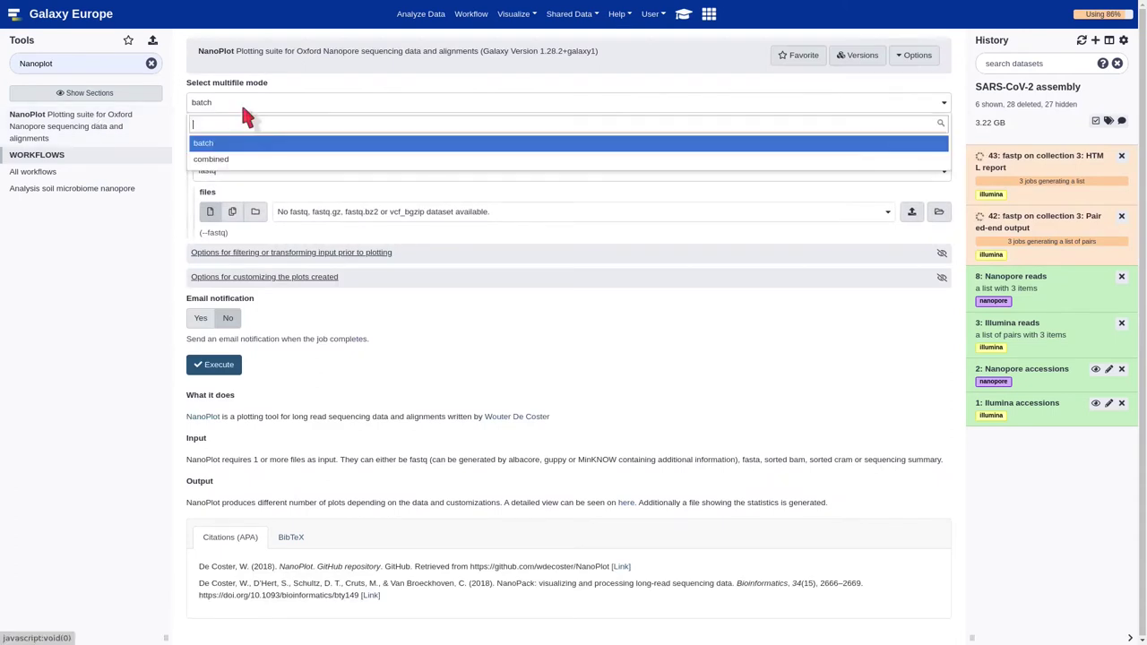
pyautogui.click(242, 106)
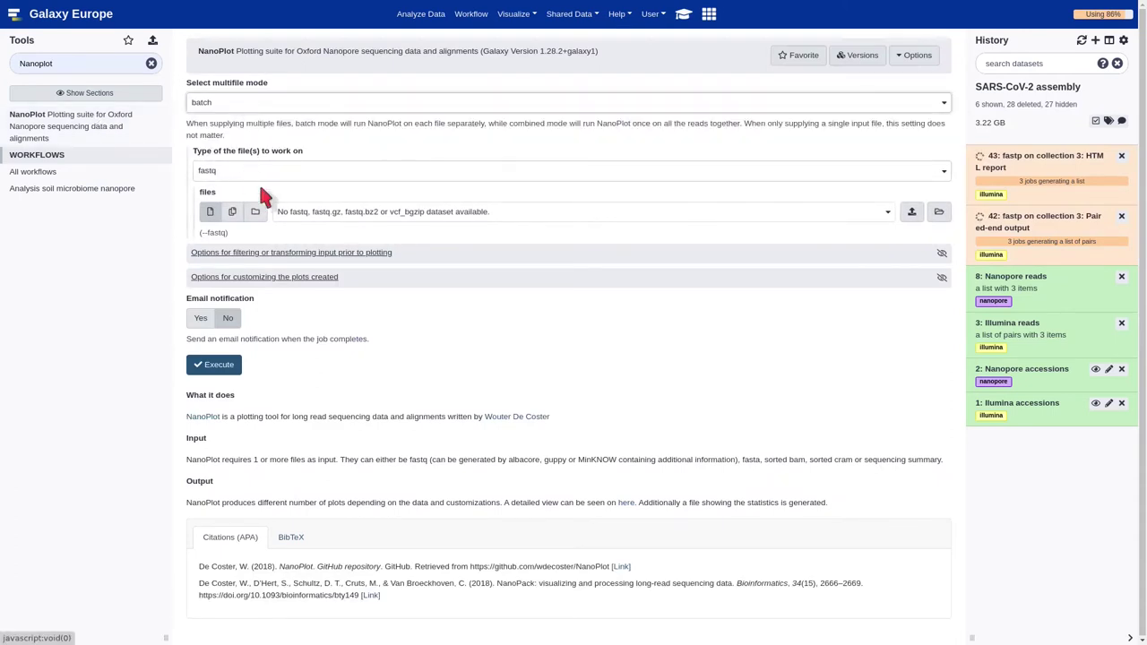
pyautogui.click(256, 212)
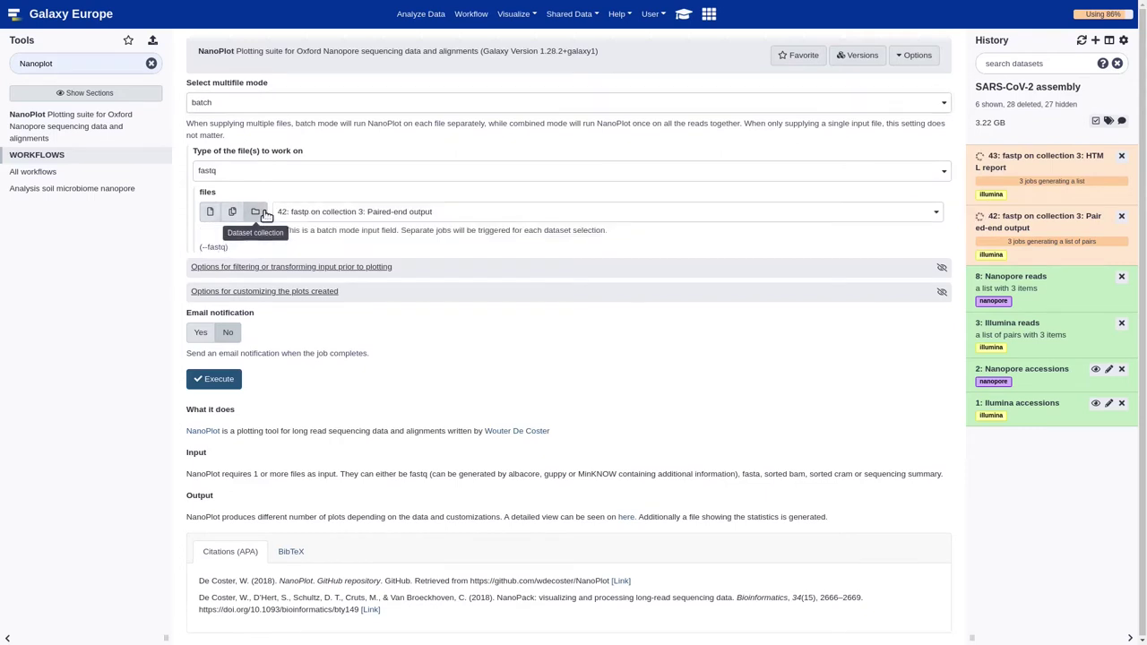
pyautogui.click(301, 217)
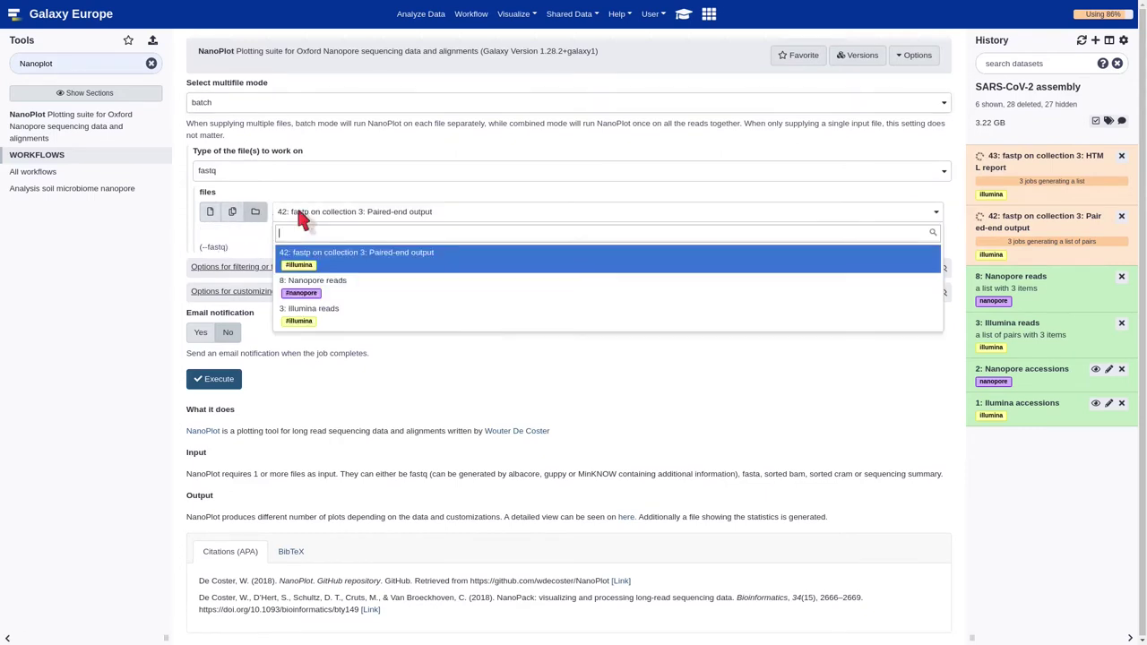
pyautogui.click(367, 297)
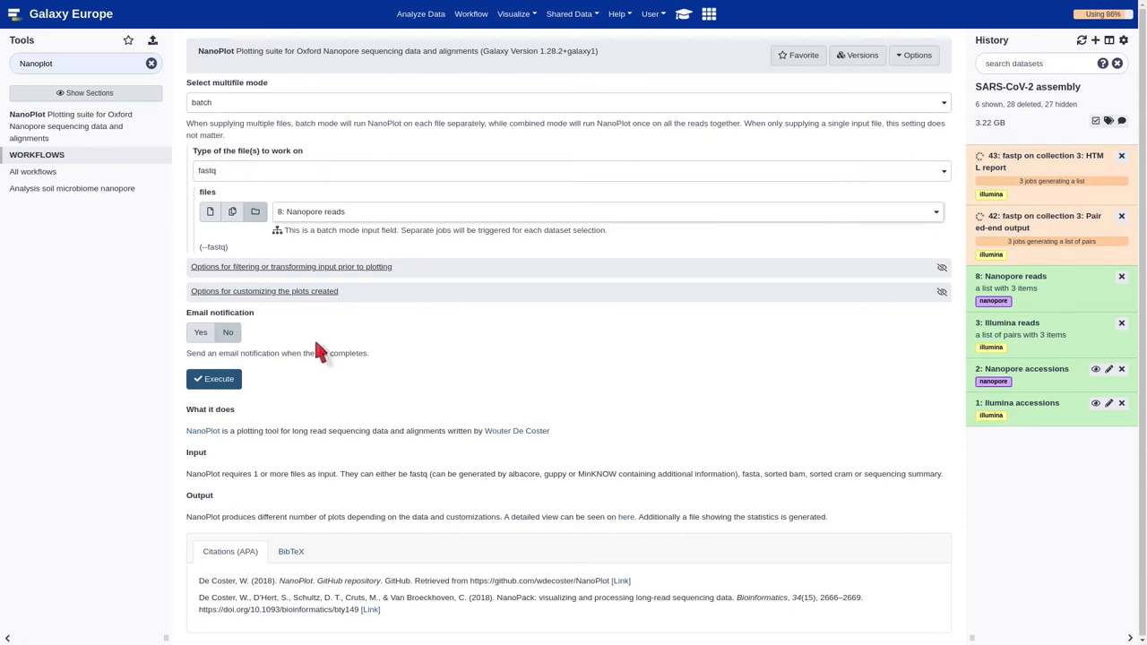
# Enable logarithmic scaling of lengths in NanoPlot's filtering and transforming options and run the tool
pyautogui.click(280, 267)
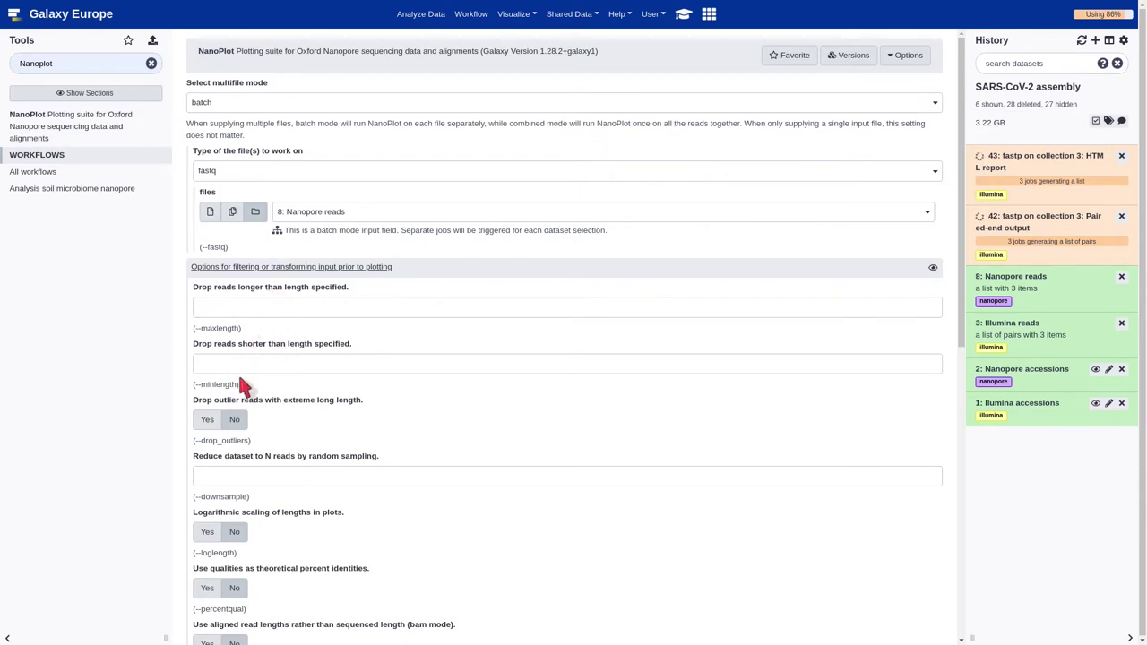
pyautogui.scroll(-1, 244, 385)
pyautogui.scroll(-3, 238, 378)
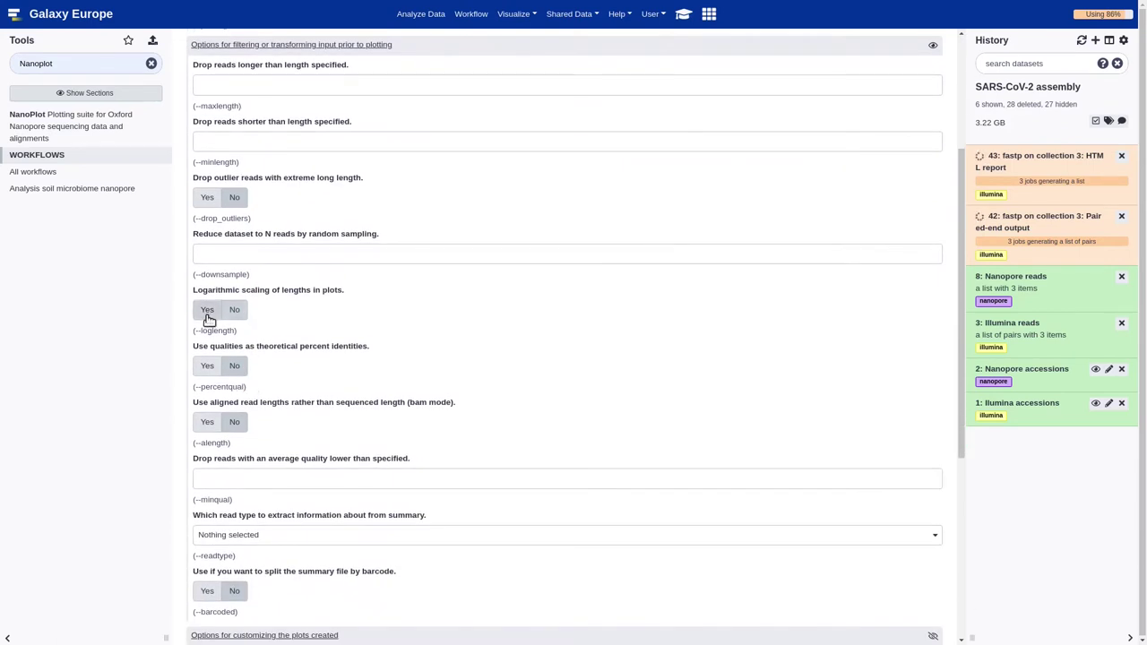
pyautogui.click(207, 315)
pyautogui.scroll(-4, 326, 444)
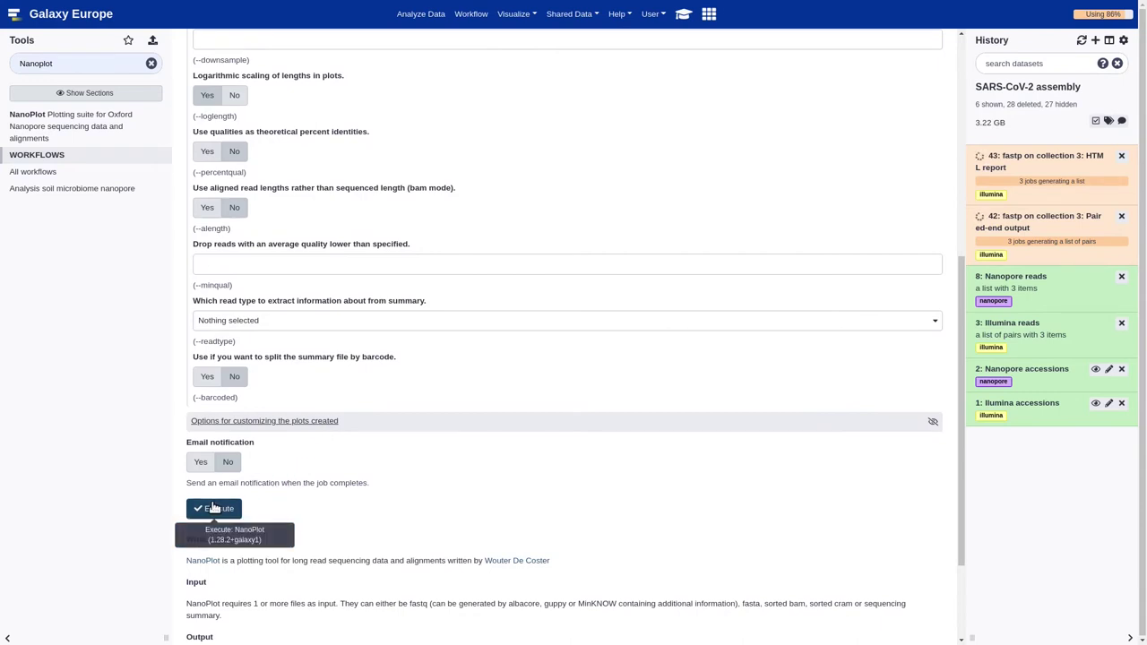
pyautogui.click(215, 508)
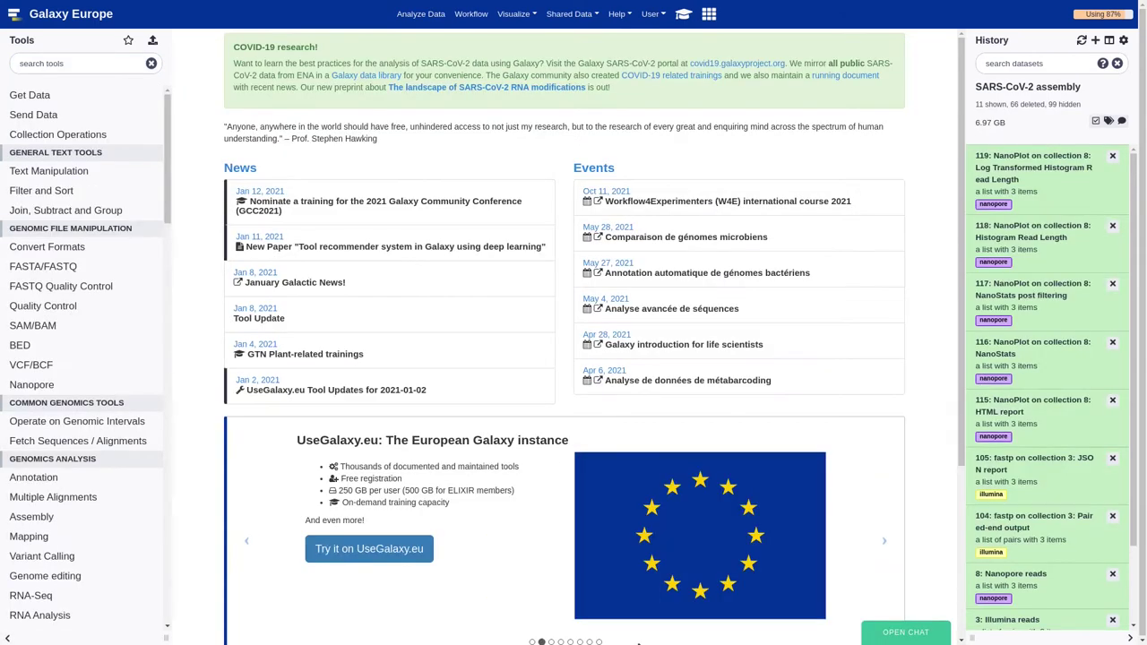
# Search the tools for Multiqc and open the MultiQC tool that aggregates analysis results into a single report
pyautogui.click(103, 63)
pyautogui.write('Multiqc')
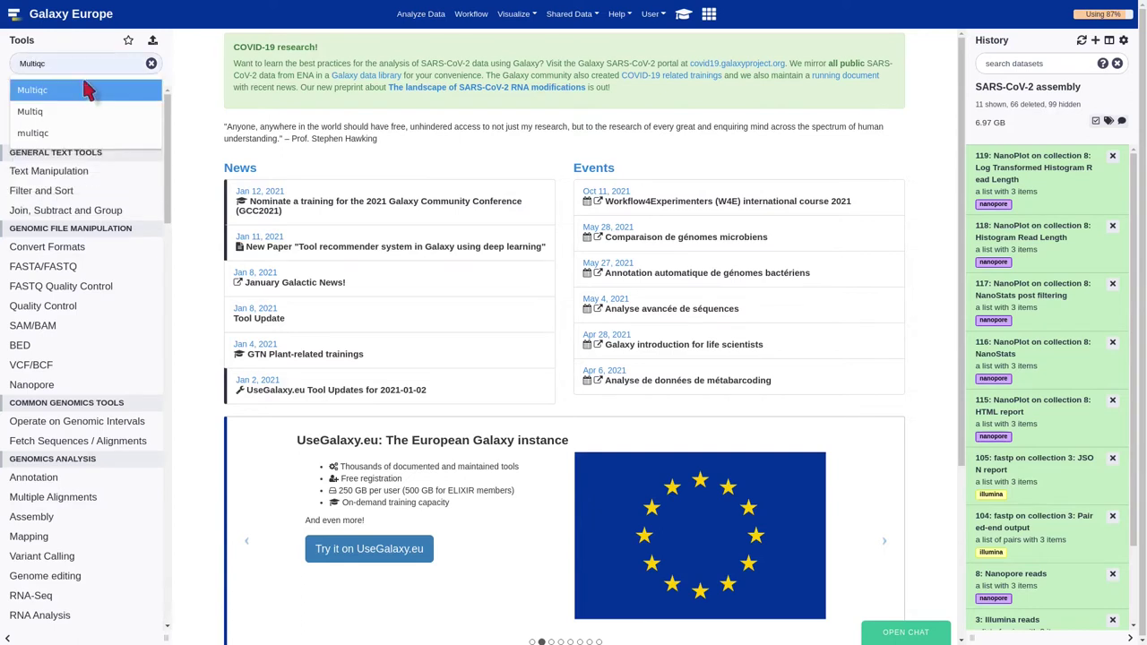
pyautogui.click(86, 90)
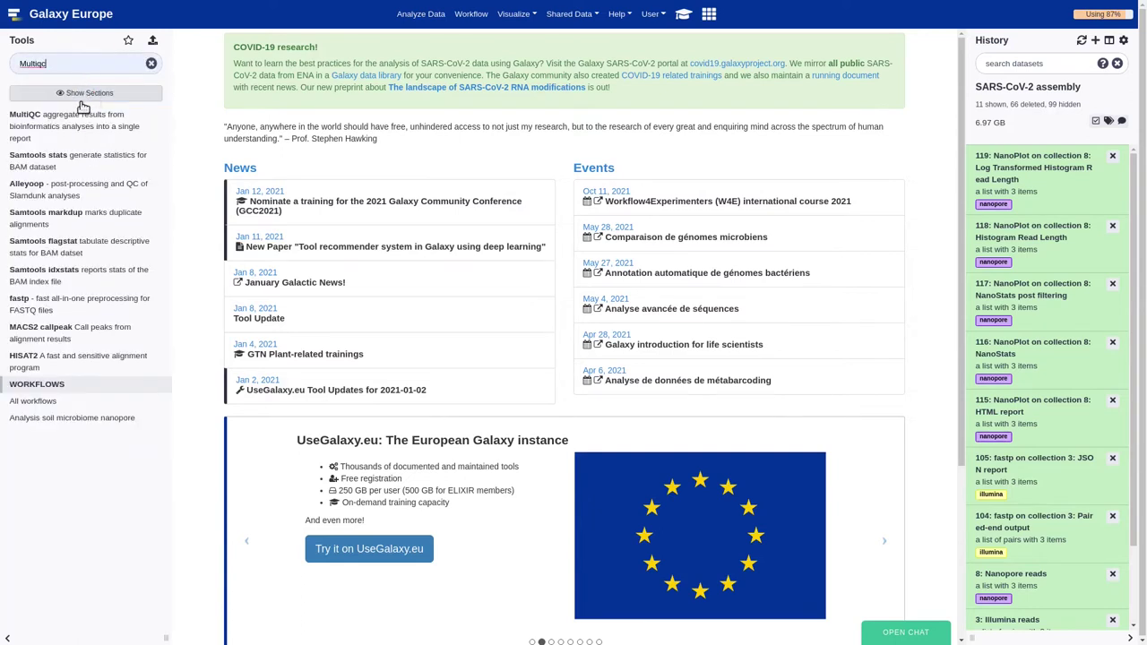
pyautogui.click(85, 128)
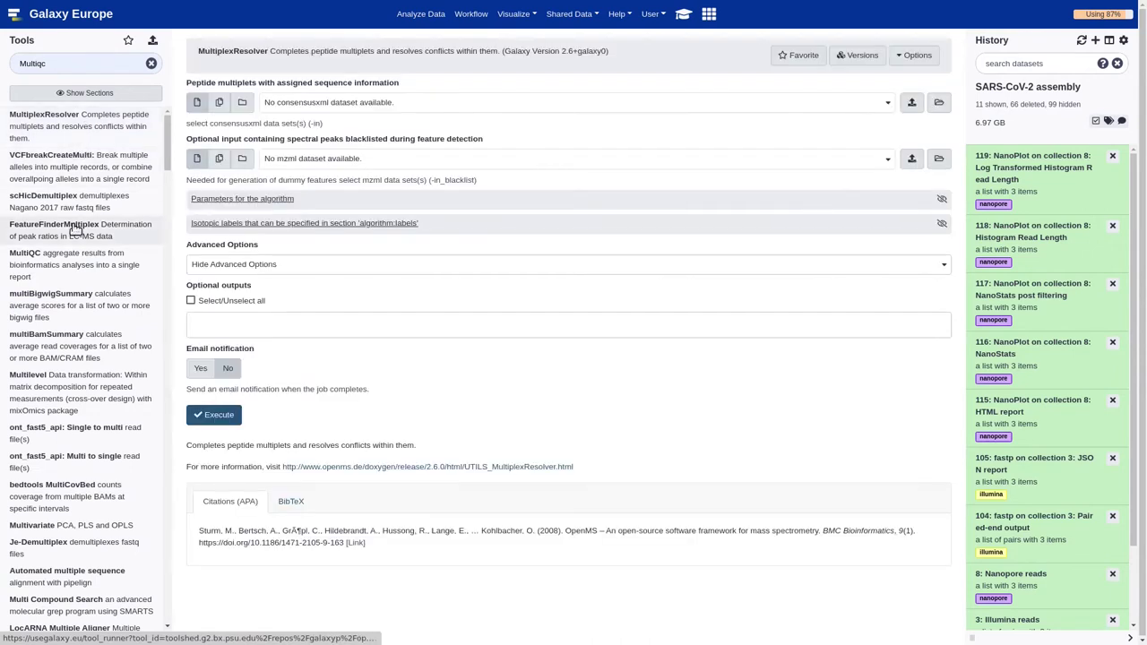
pyautogui.click(64, 261)
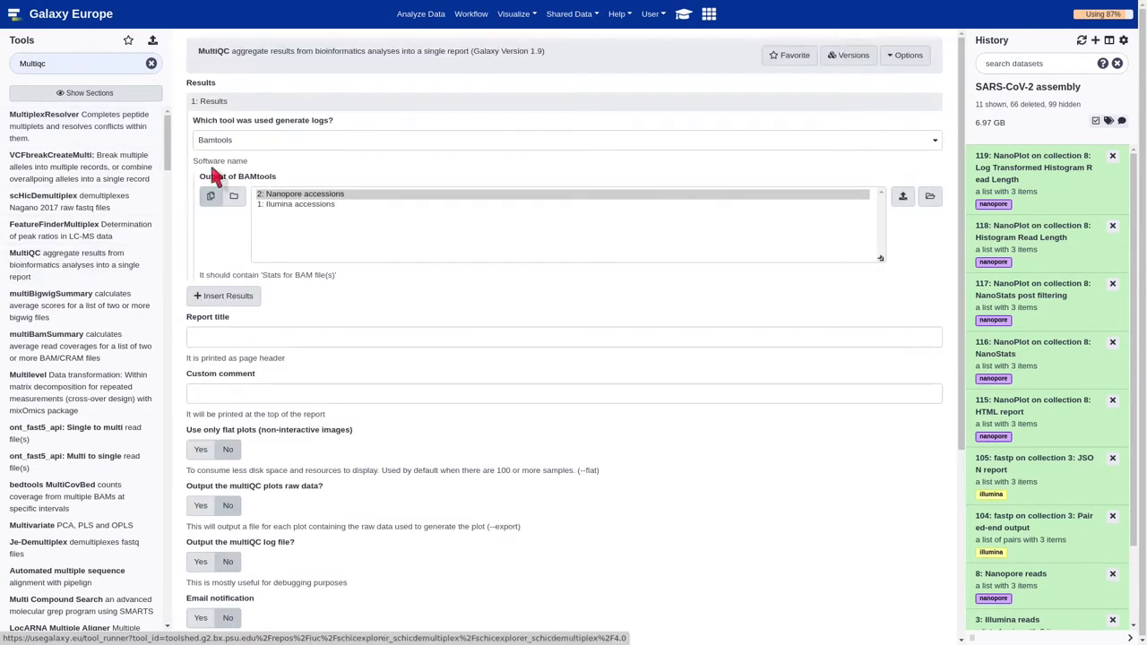
# Set fastp as the log-generating tool in MultiQC and choose the fastp JSON report collection as its output
pyautogui.click(228, 144)
pyautogui.write('fastp')
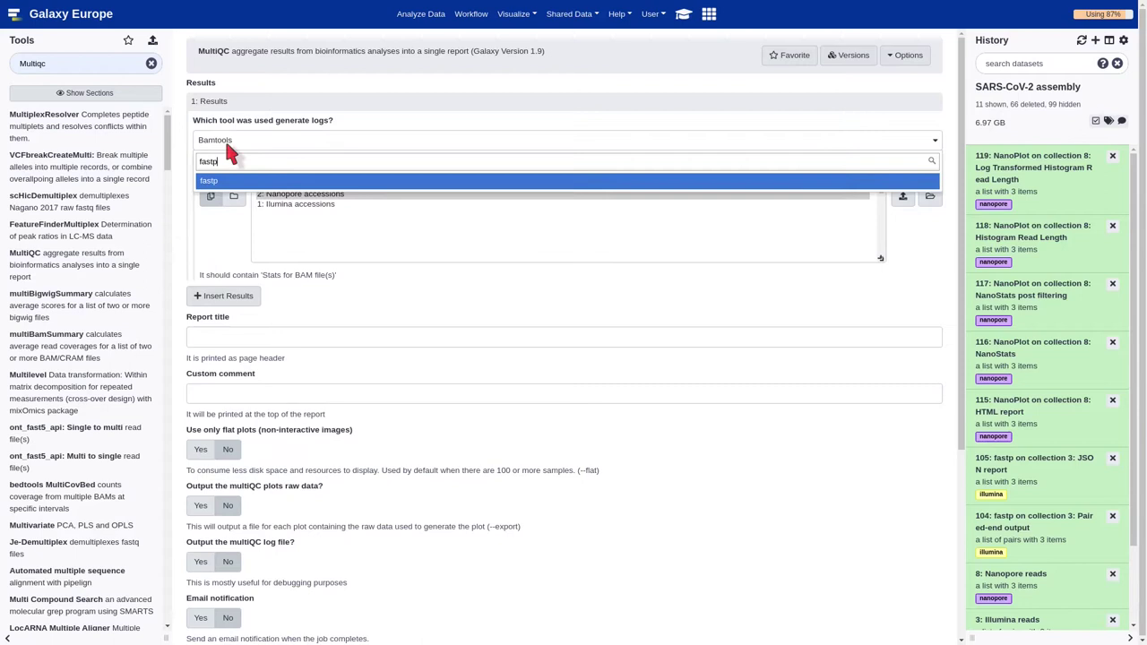
pyautogui.click(216, 180)
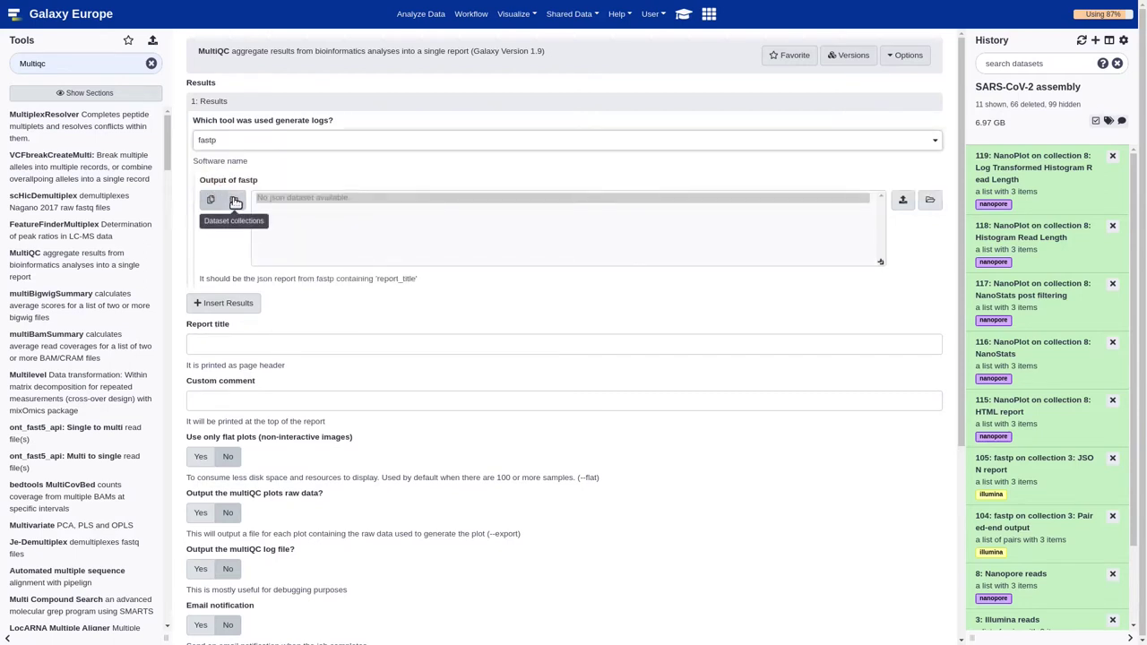
pyautogui.click(233, 199)
pyautogui.click(294, 199)
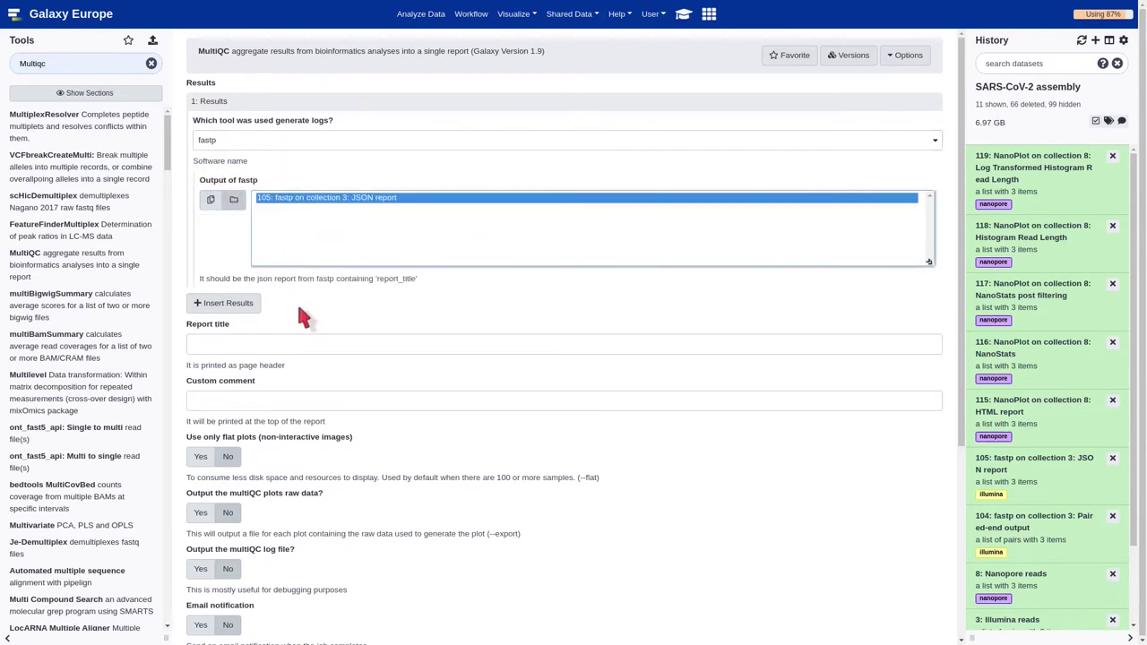
# Title the MultiQC report "Illumina reads report" and run the tool
pyautogui.click(280, 349)
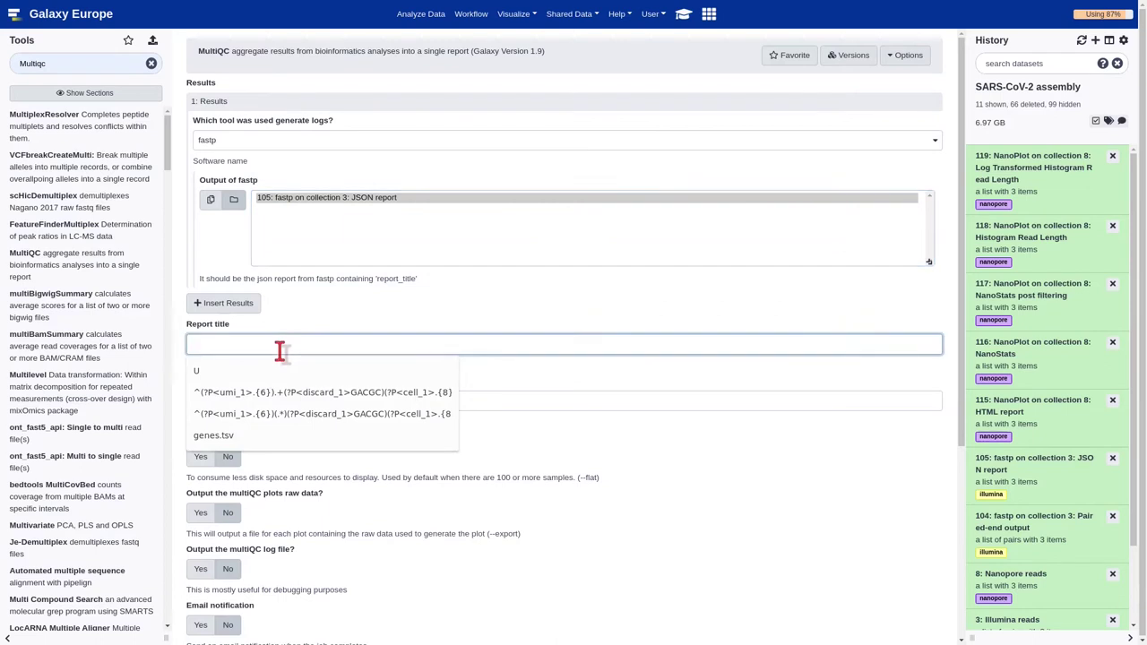
pyautogui.write('Illumina reads report')
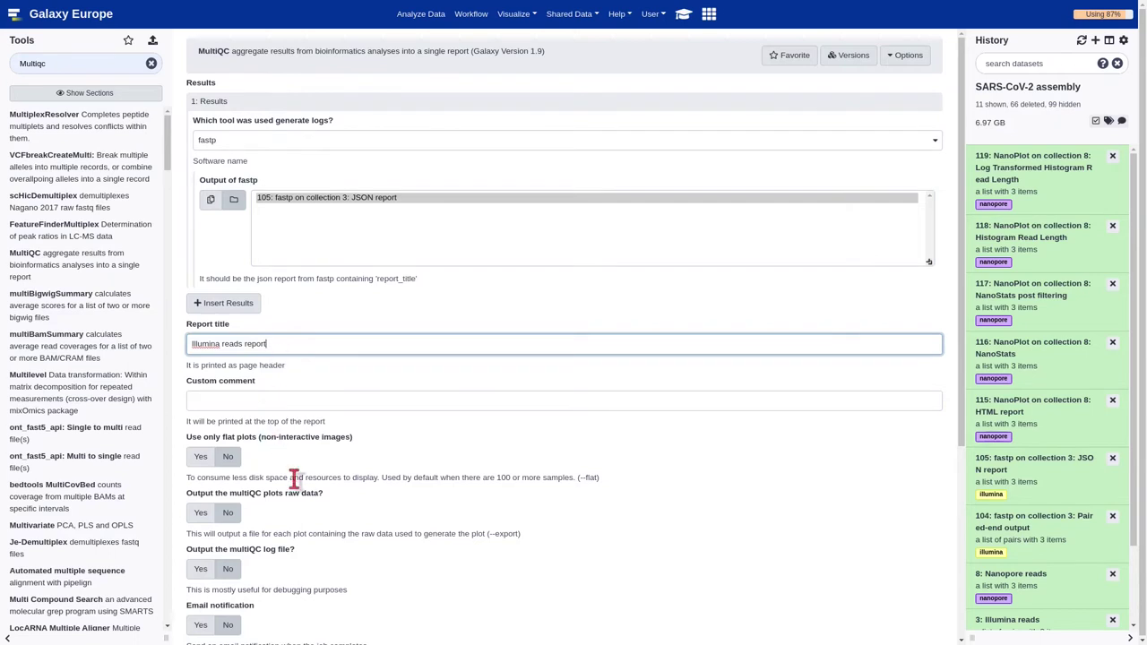
pyautogui.scroll(-2, 295, 476)
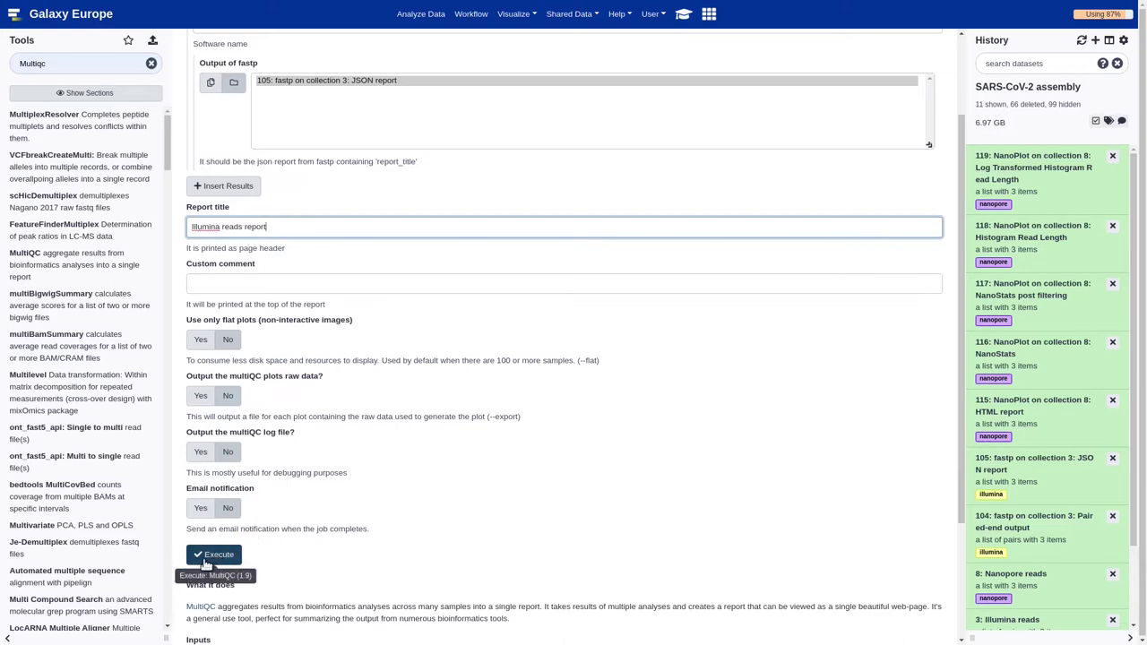
pyautogui.click(213, 557)
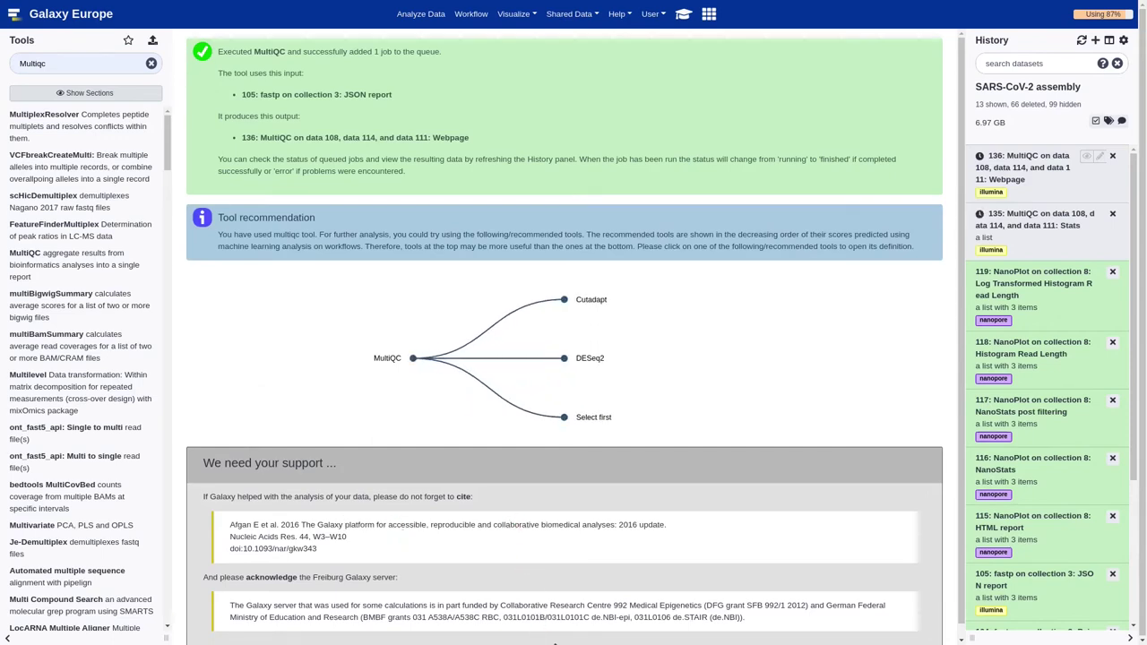
# Reload the history, expand the MultiQC Webpage dataset and view the report
pyautogui.press('F5')
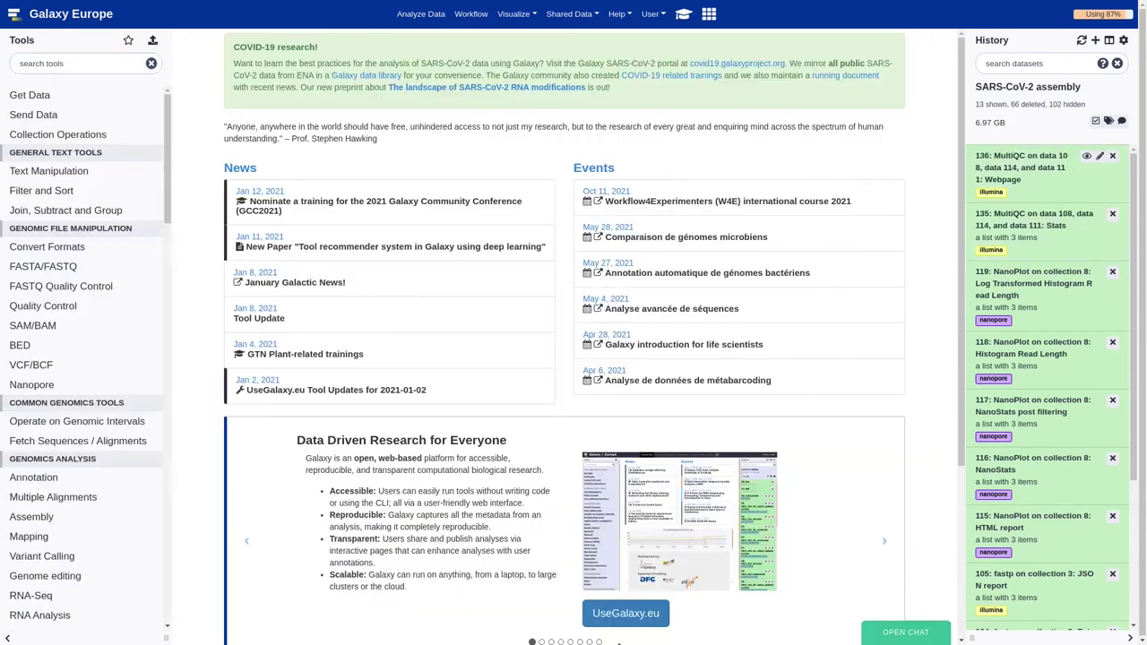
pyautogui.click(1065, 185)
pyautogui.click(1088, 158)
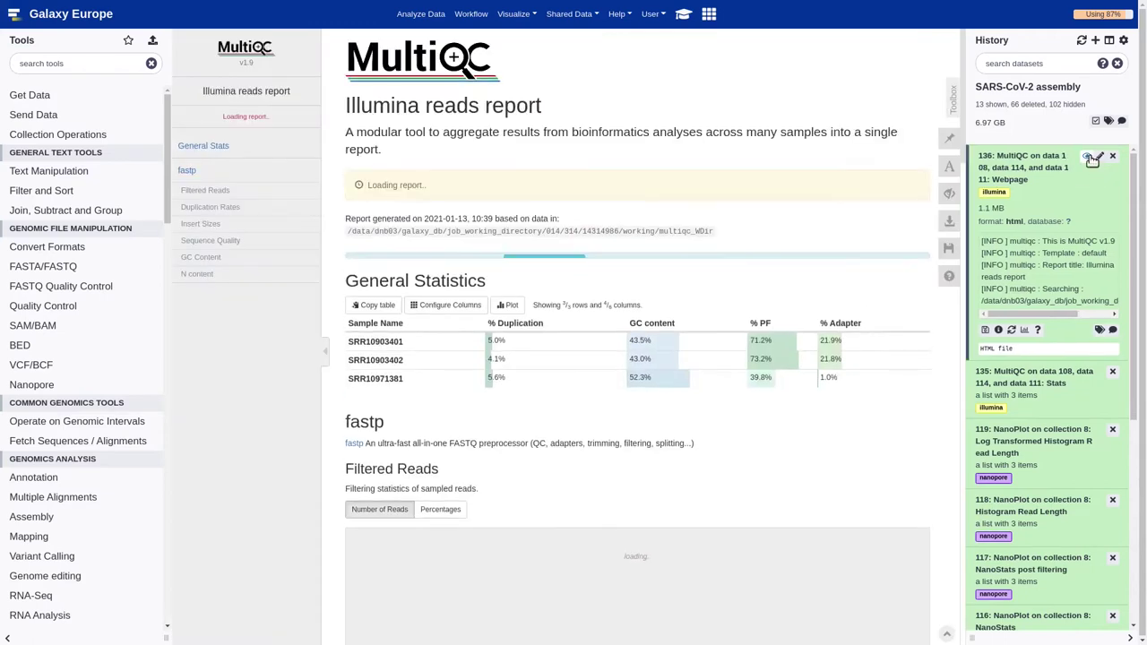
# Review the General Statistics of the Illumina reads report and show the Filtered Reads plot as percentages
pyautogui.scroll(-3, 801, 257)
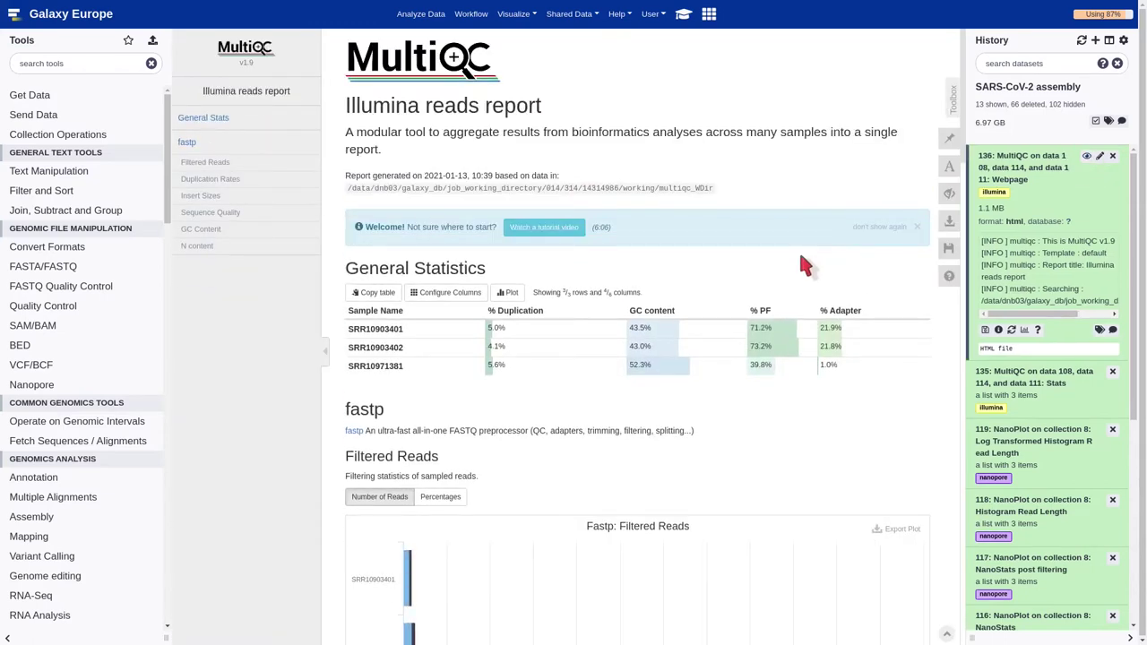
pyautogui.scroll(-1, 803, 265)
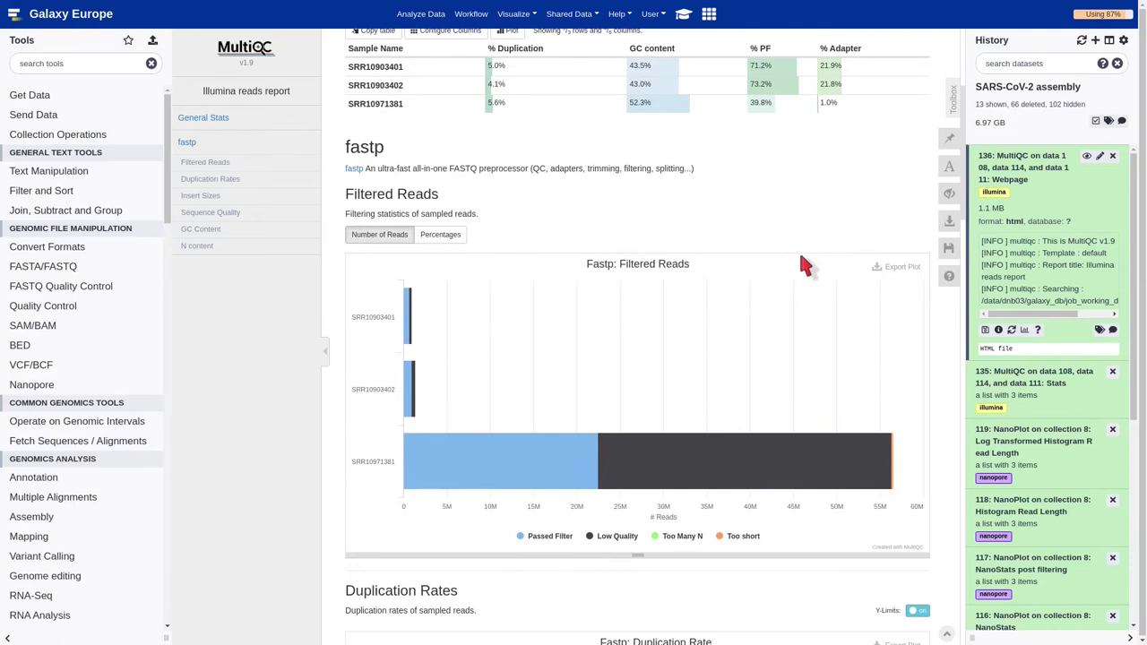
pyautogui.click(448, 234)
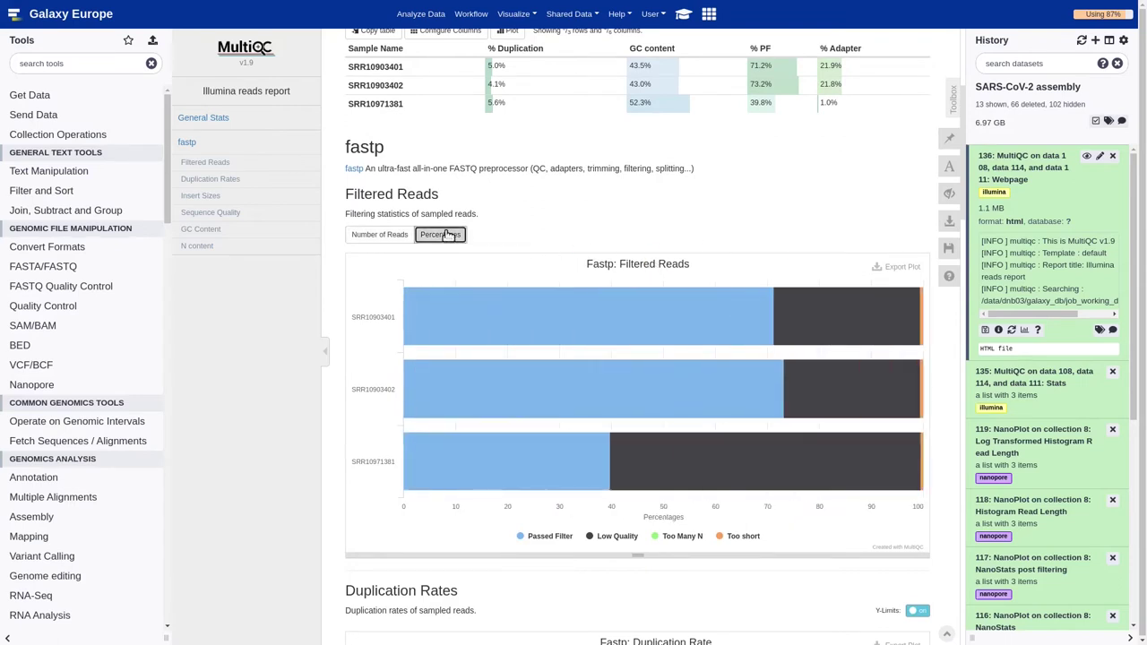
pyautogui.moveTo(684, 363)
# Examine the Duplication Rates and Insert Sizes plots of the fastp results in the MultiQC report
pyautogui.scroll(-5, 642, 527)
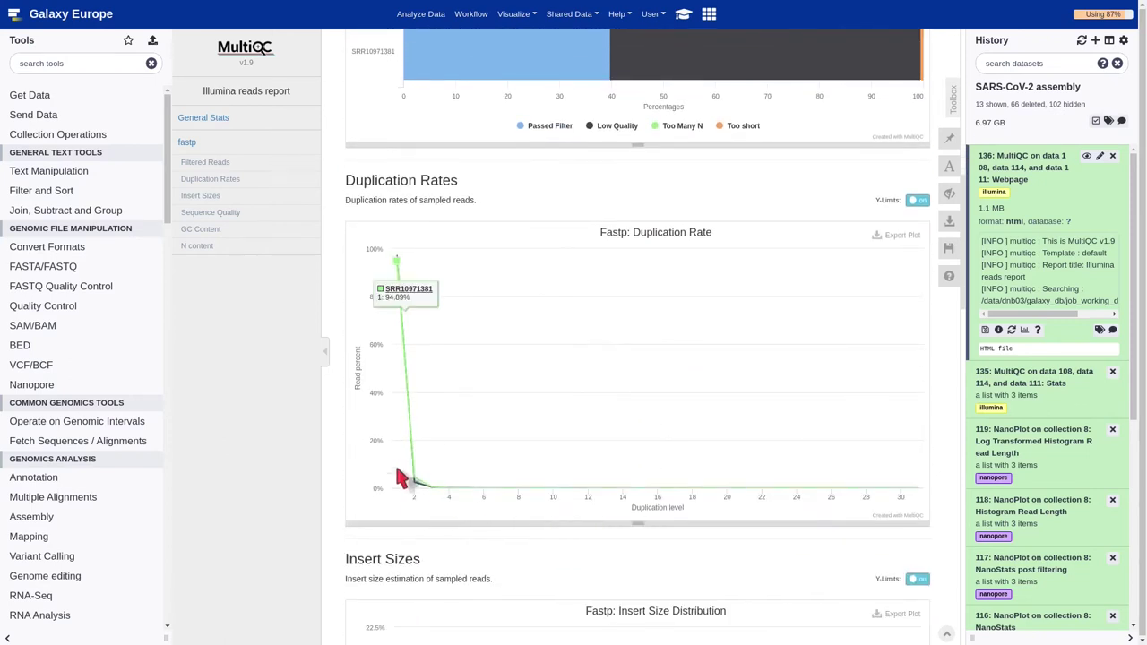
pyautogui.moveTo(411, 500)
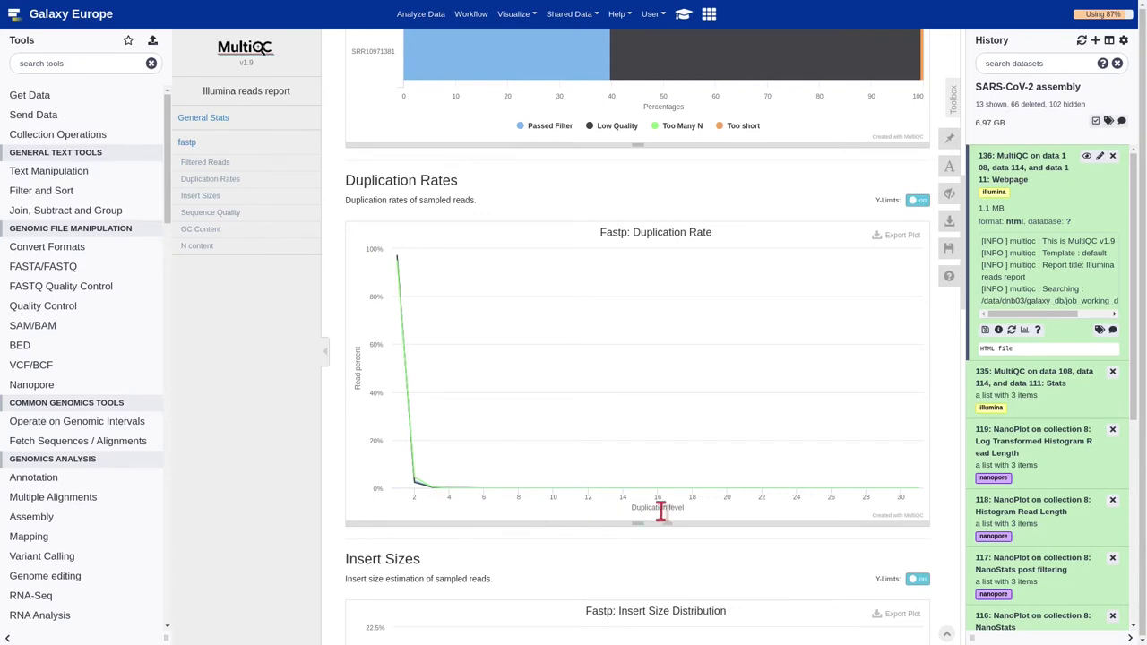
pyautogui.scroll(-4, 660, 511)
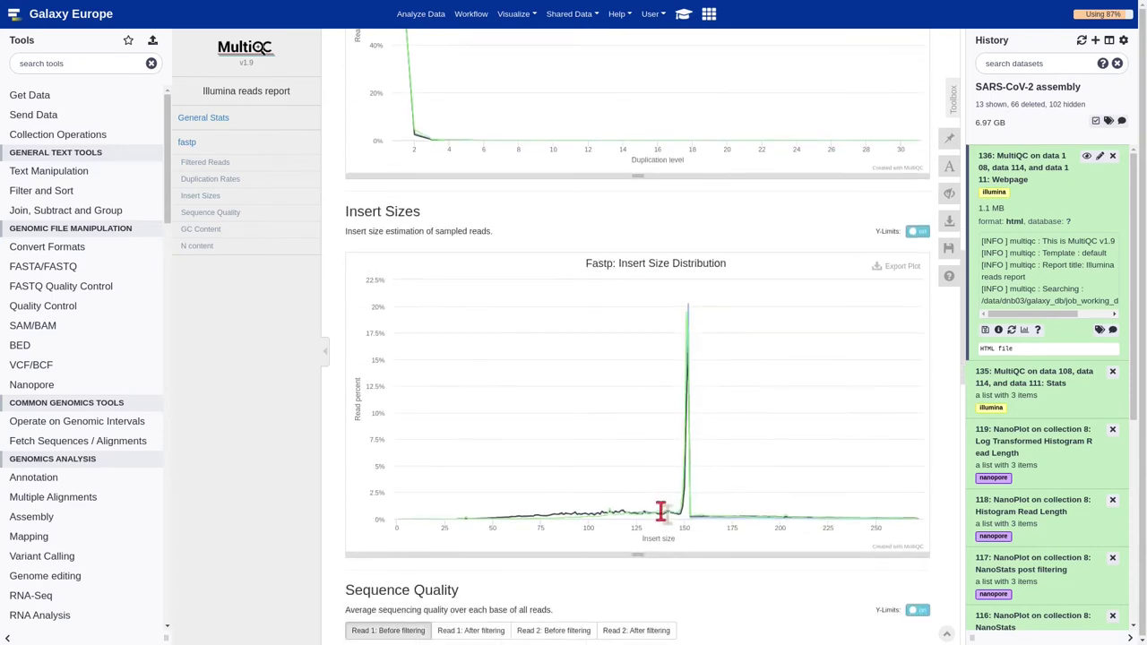
pyautogui.moveTo(683, 493)
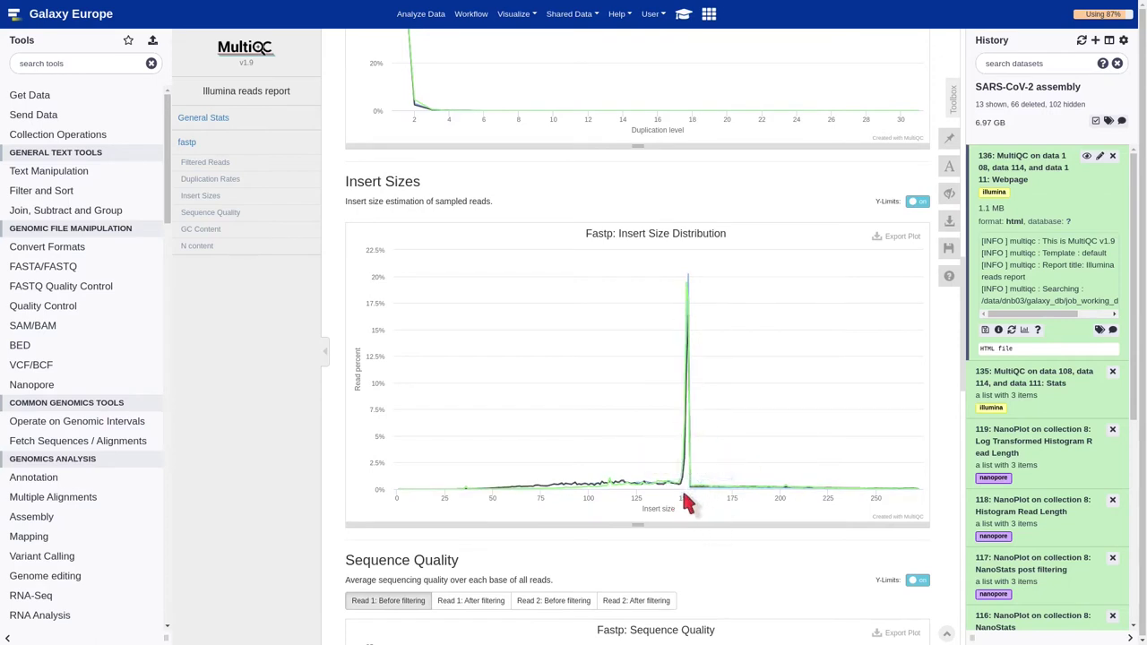
# Compare the Sequence Quality plots for read 1 and read 2 before and after filtering
pyautogui.scroll(-4, 685, 501)
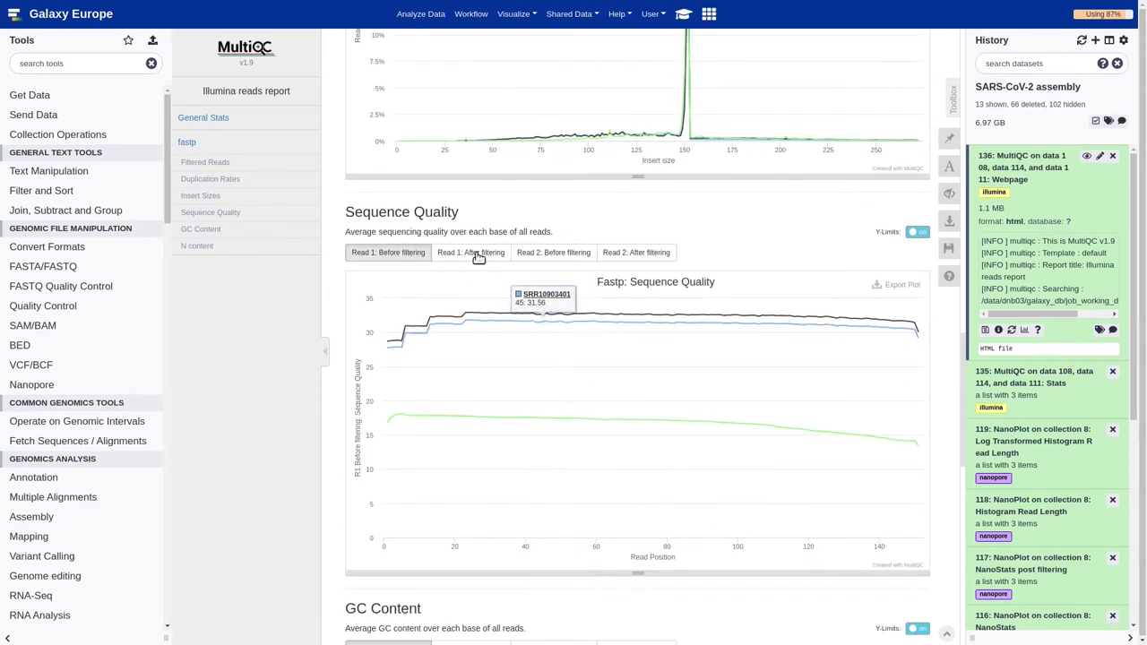
pyautogui.click(477, 254)
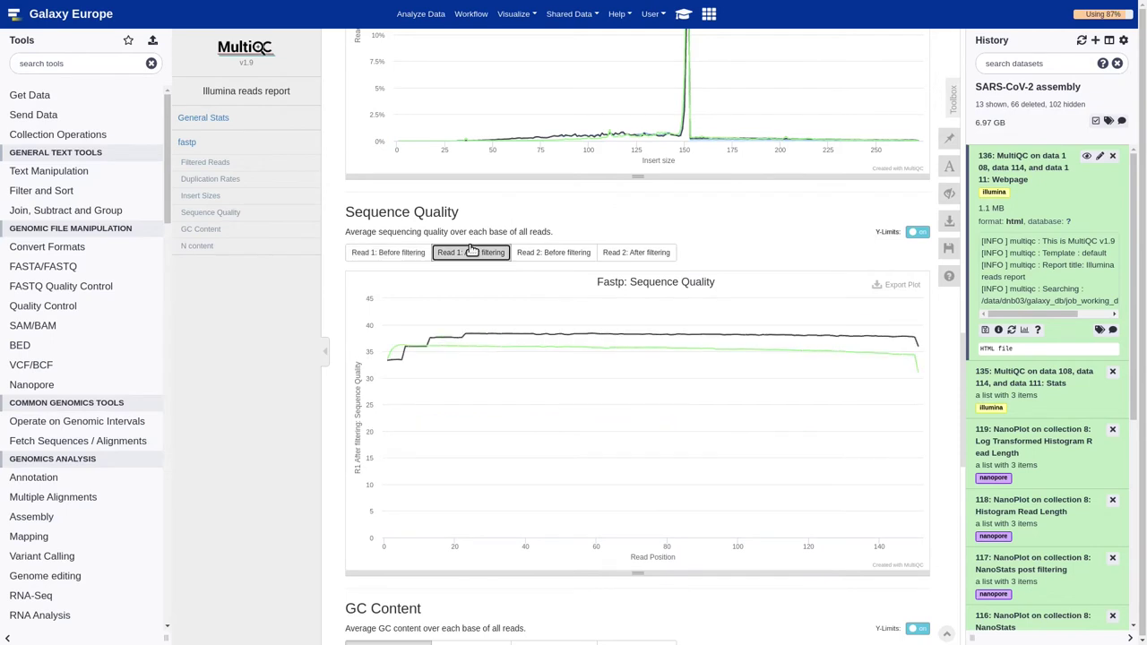
pyautogui.click(542, 257)
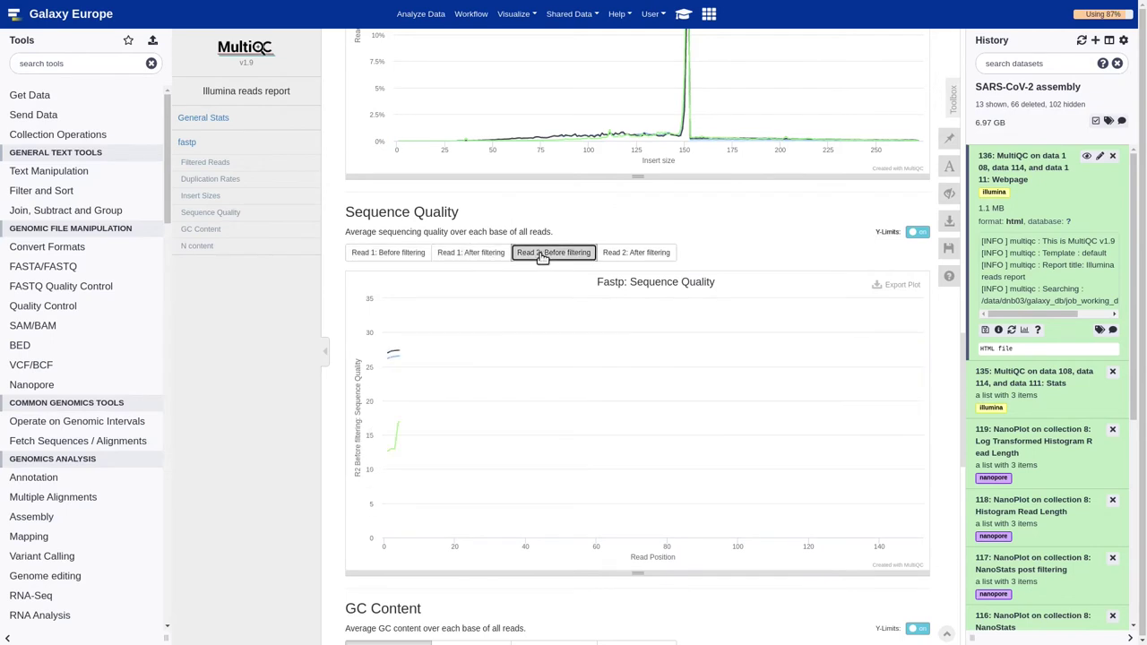
pyautogui.click(624, 253)
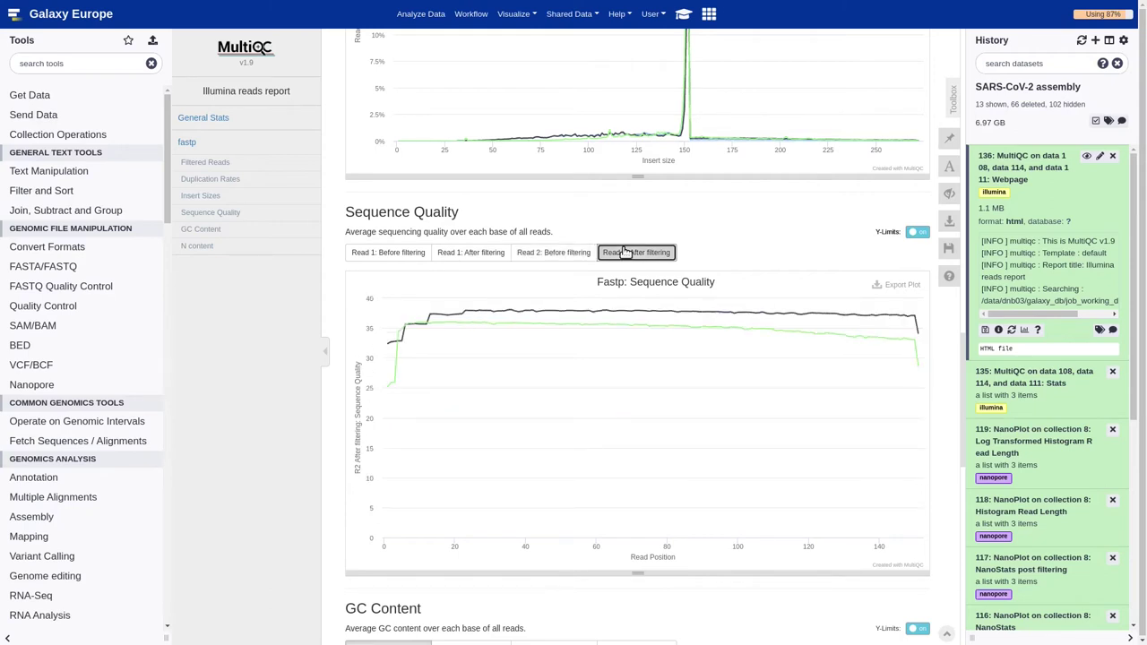
# Compare the GC Content plots for read 1 and read 2 before and after filtering
pyautogui.scroll(-5, 625, 253)
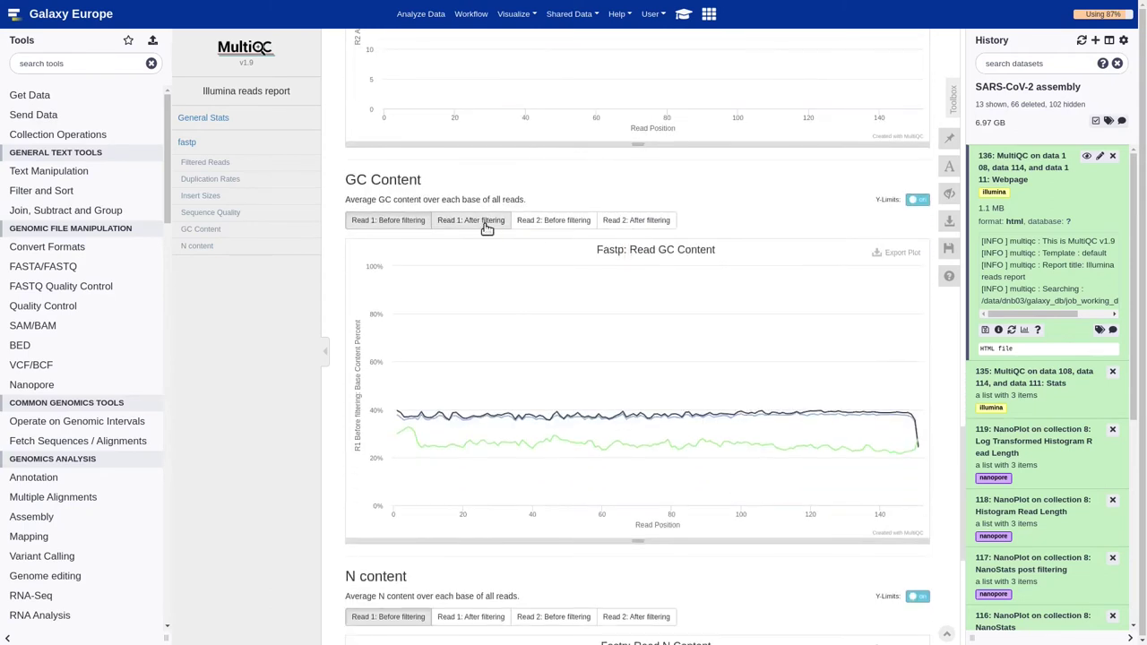
pyautogui.click(475, 223)
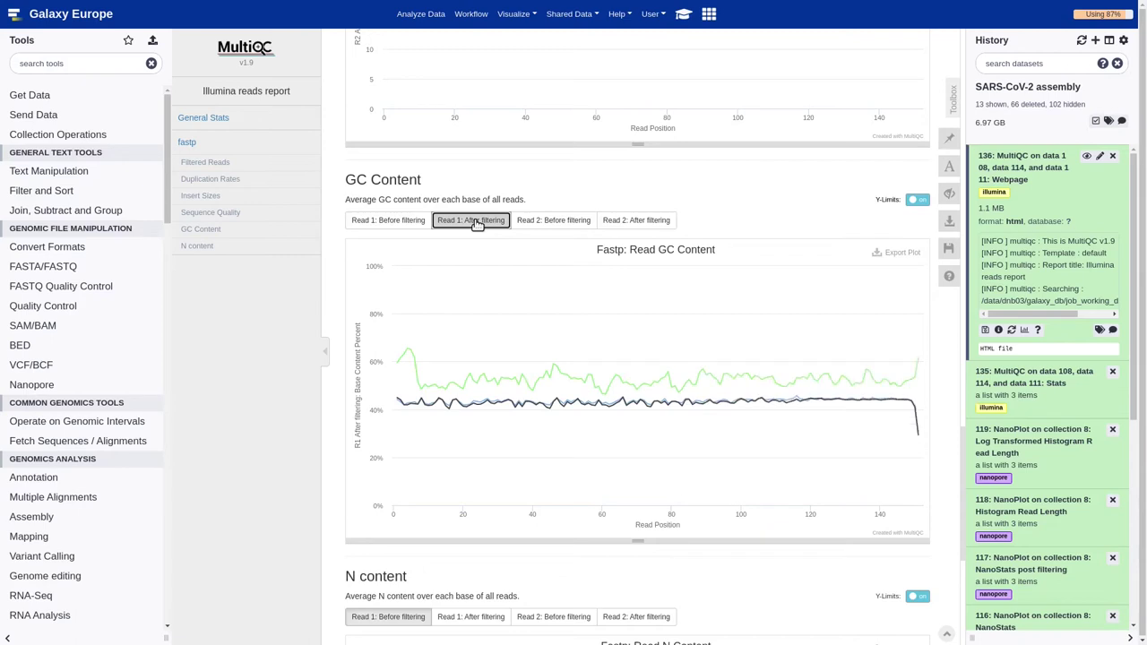
pyautogui.click(543, 224)
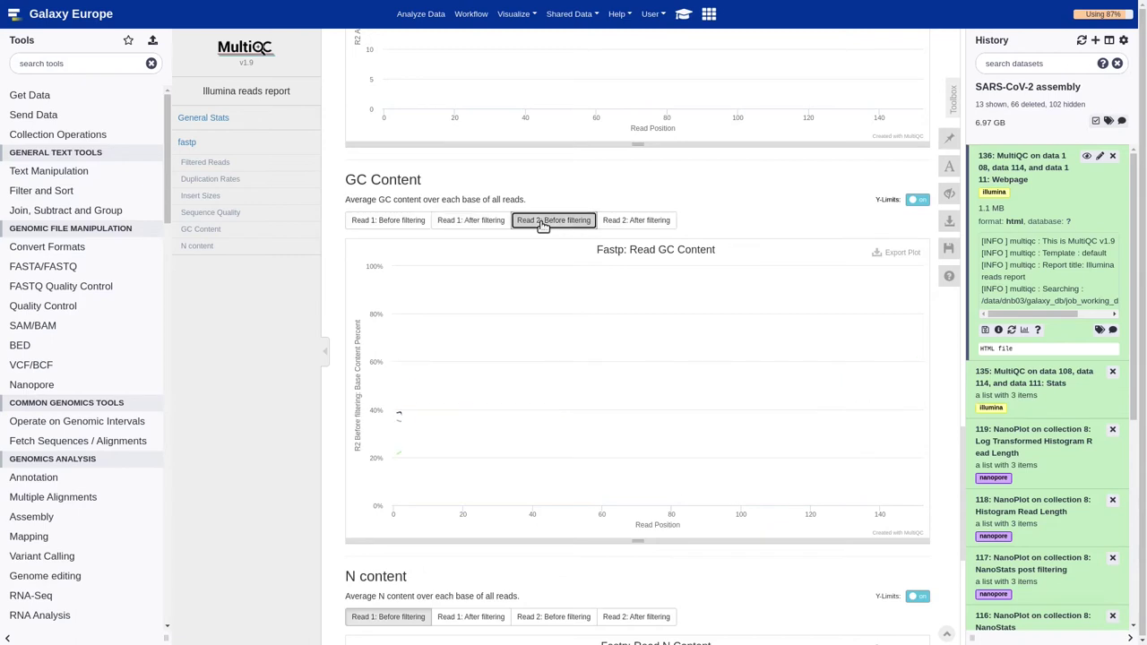
pyautogui.click(633, 224)
# Inspect the N content plots for read 1 after filtering and for read 2 before and after filtering
pyautogui.scroll(-5, 633, 228)
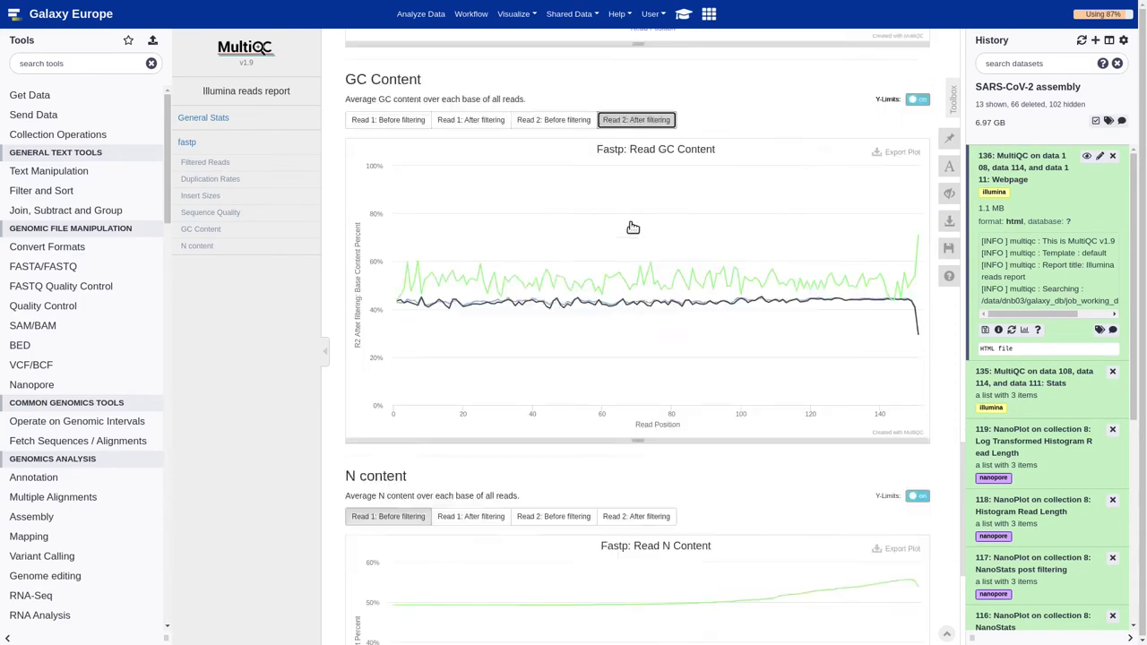
pyautogui.click(491, 234)
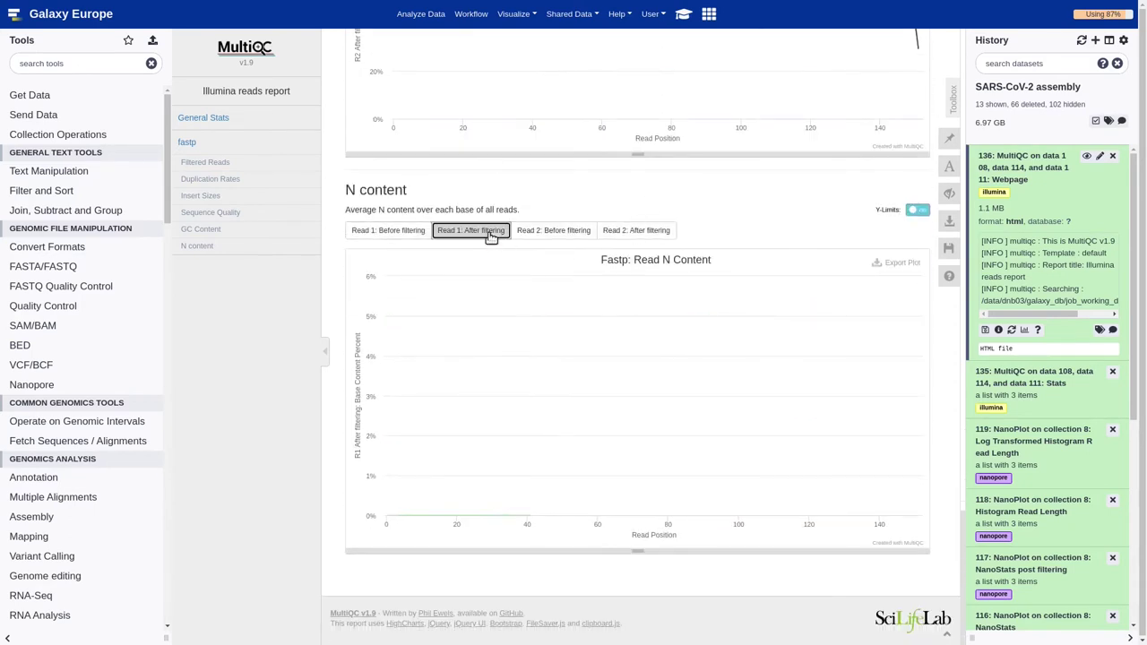
pyautogui.click(568, 232)
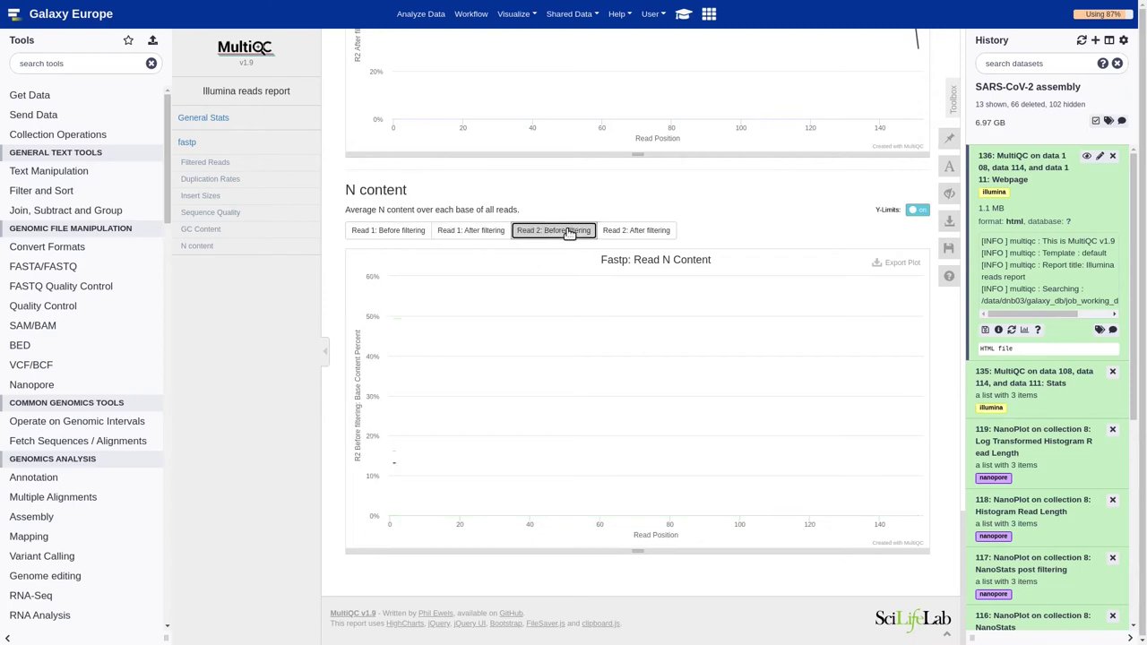
pyautogui.click(654, 233)
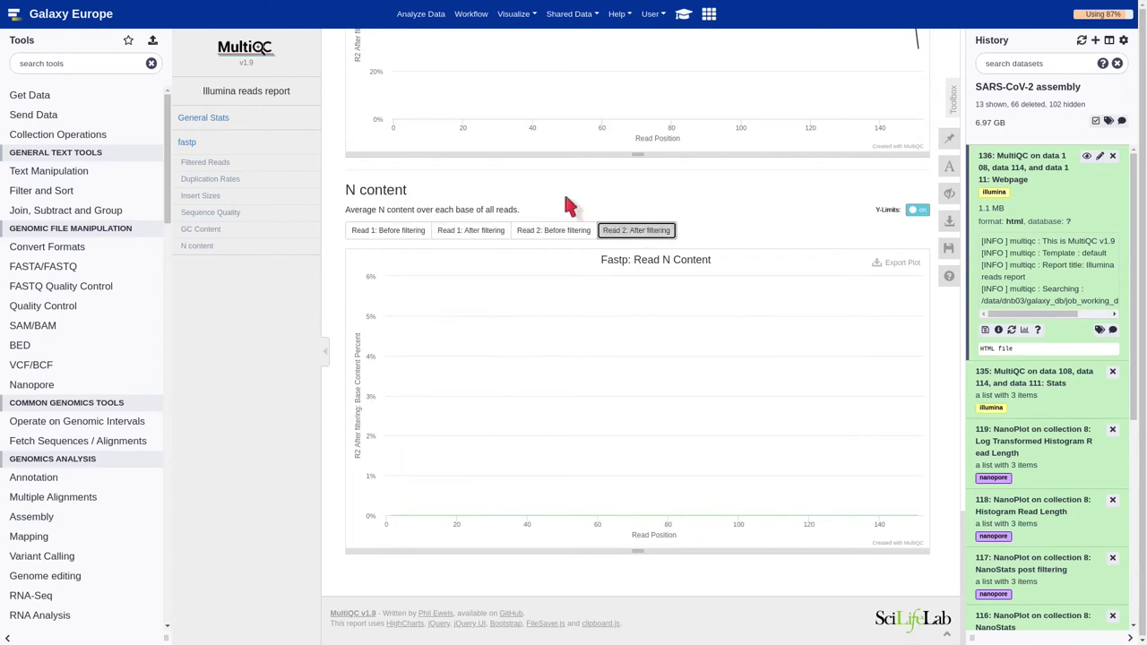
# Leave the MultiQC report and view the SRR10902284 report from the NanoPlot HTML report collection
pyautogui.click(91, 24)
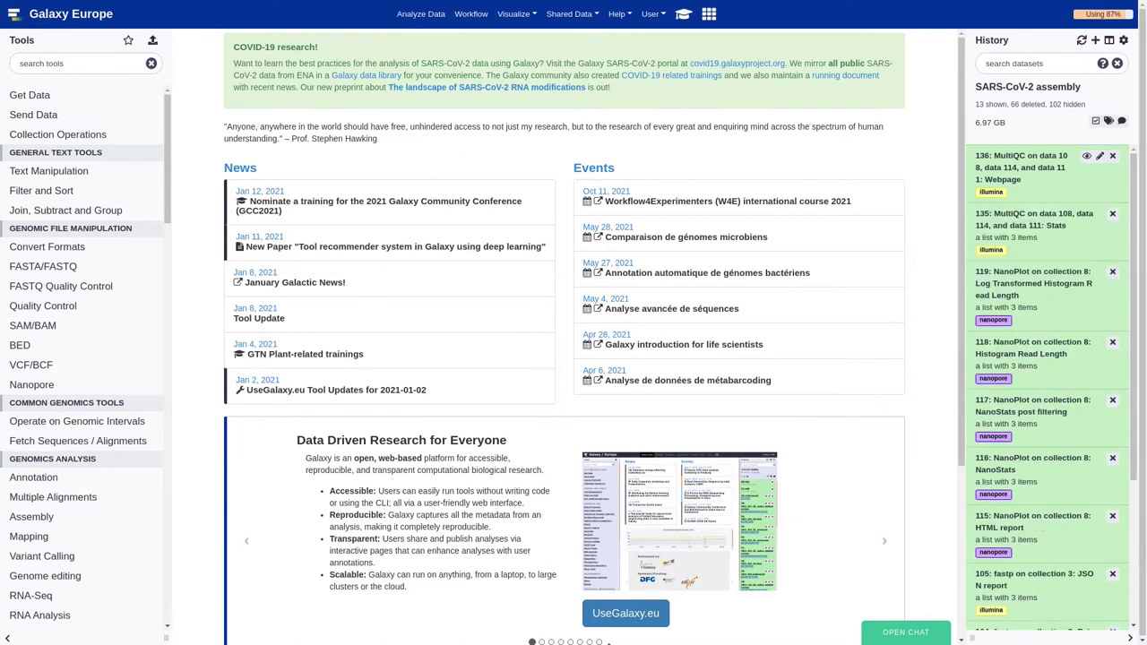
pyautogui.click(1067, 537)
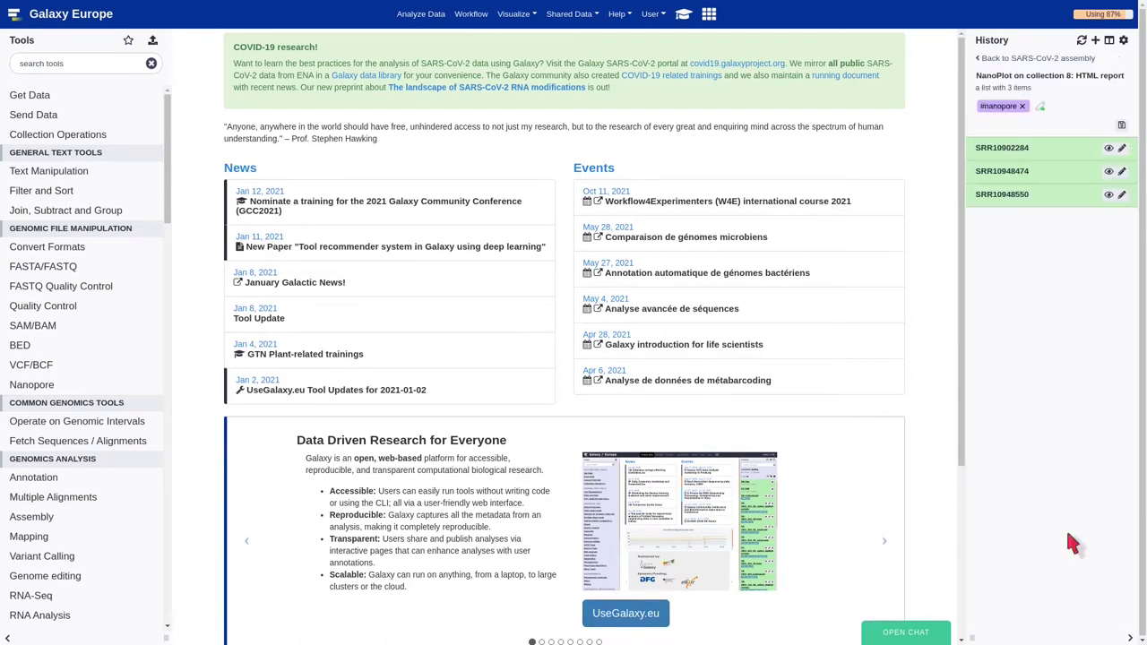
pyautogui.click(1109, 150)
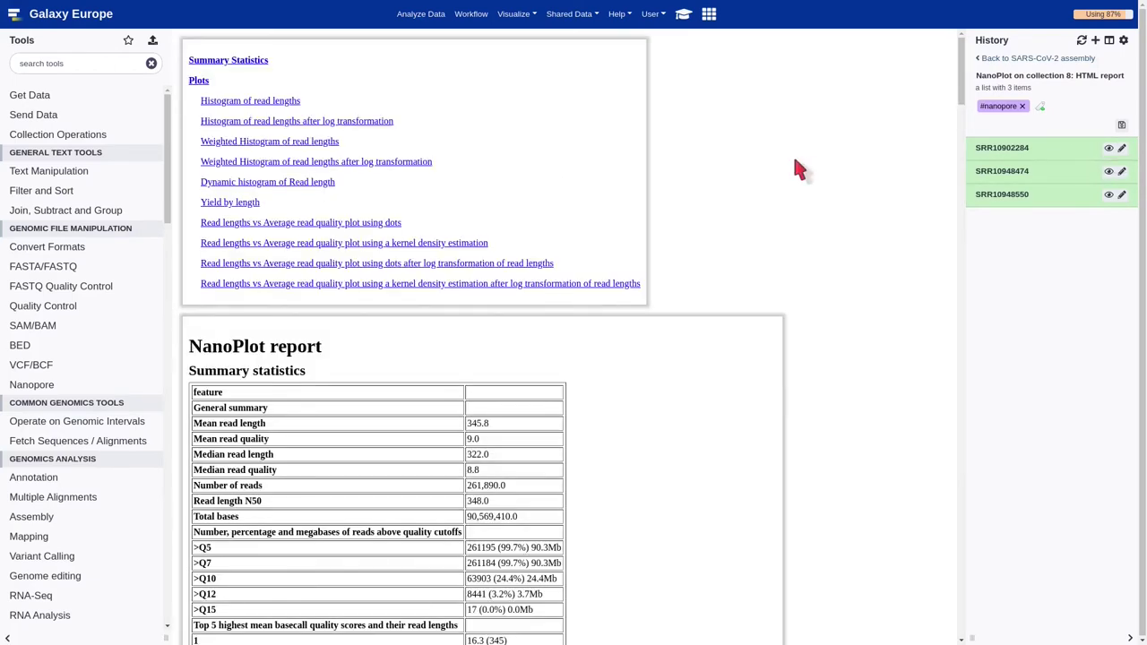
# Examine the summary statistics and the read length histograms, including the log-transformed one, in the NanoPlot report
pyautogui.scroll(-5, 797, 170)
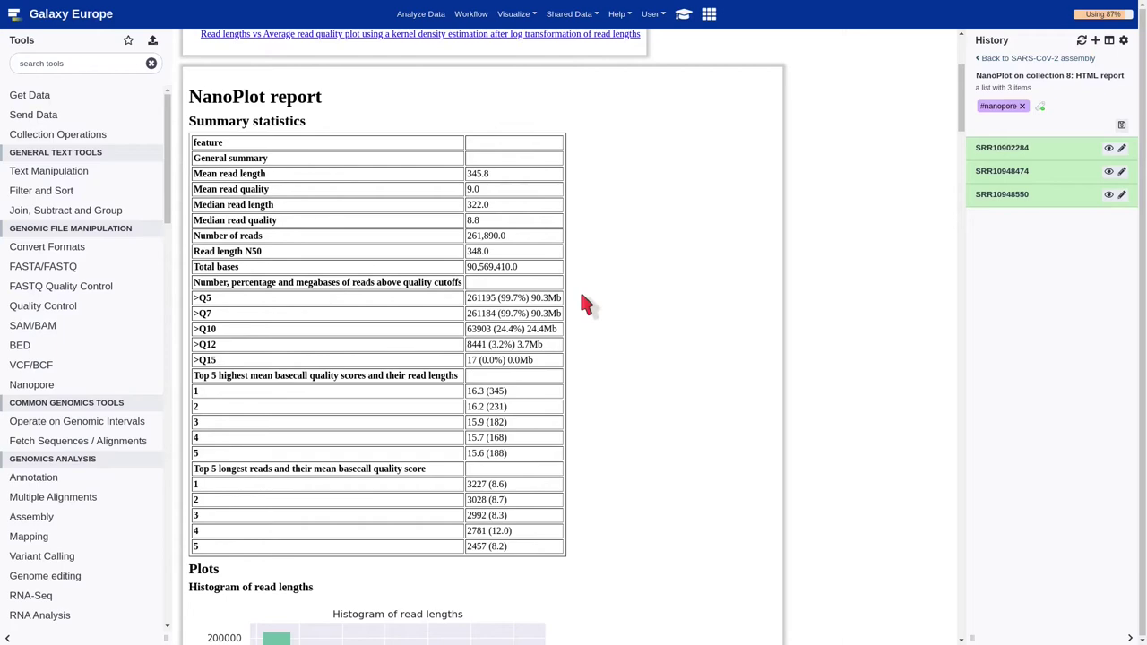
pyautogui.scroll(-1, 582, 304)
pyautogui.scroll(-2, 580, 296)
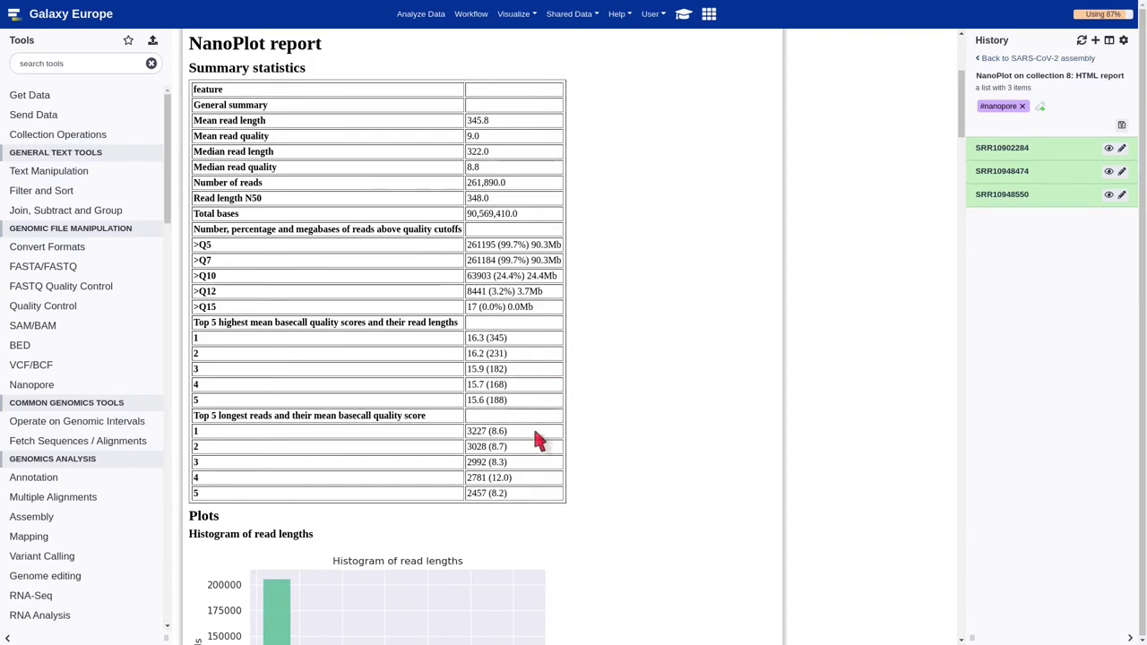
pyautogui.scroll(-4, 571, 430)
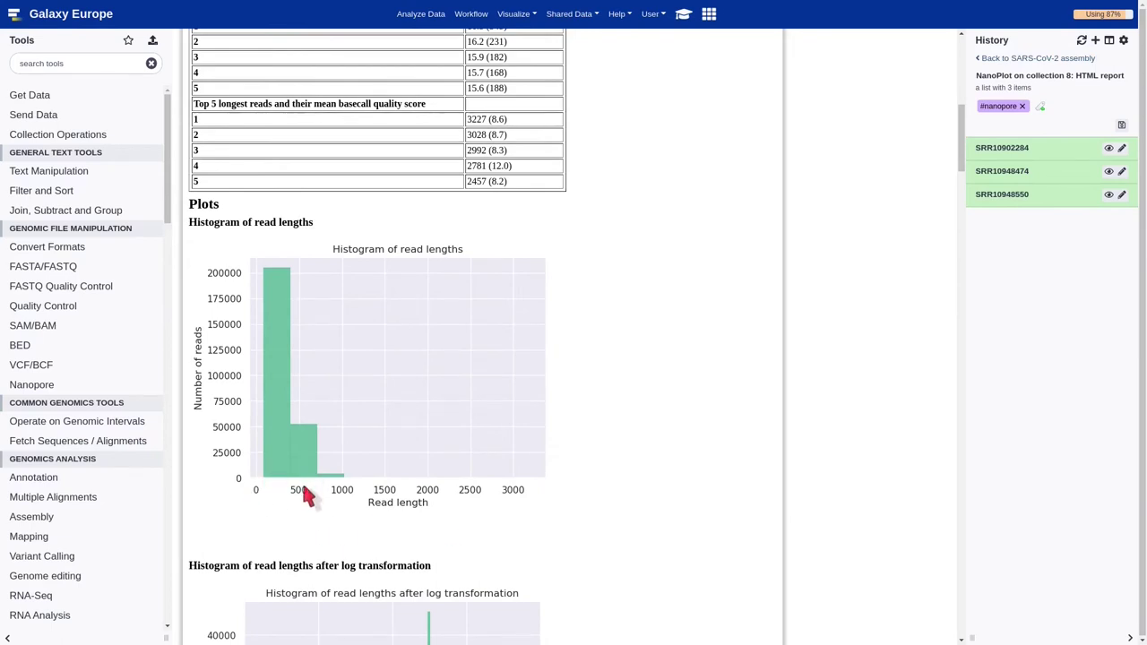
pyautogui.scroll(-5, 341, 498)
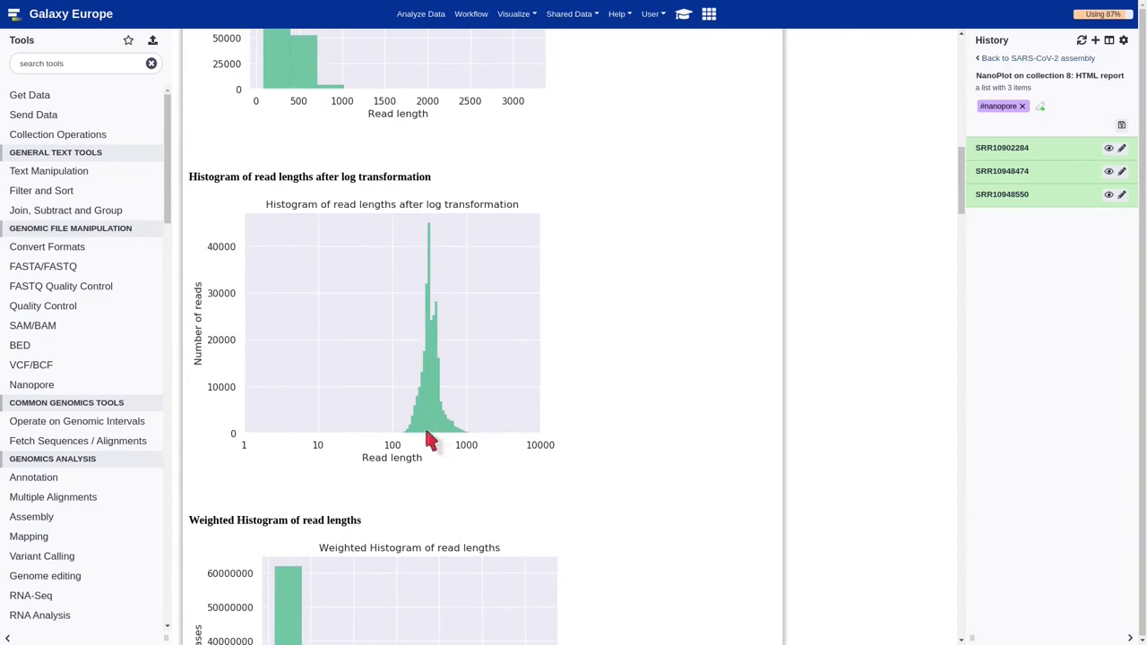
pyautogui.scroll(-4, 428, 439)
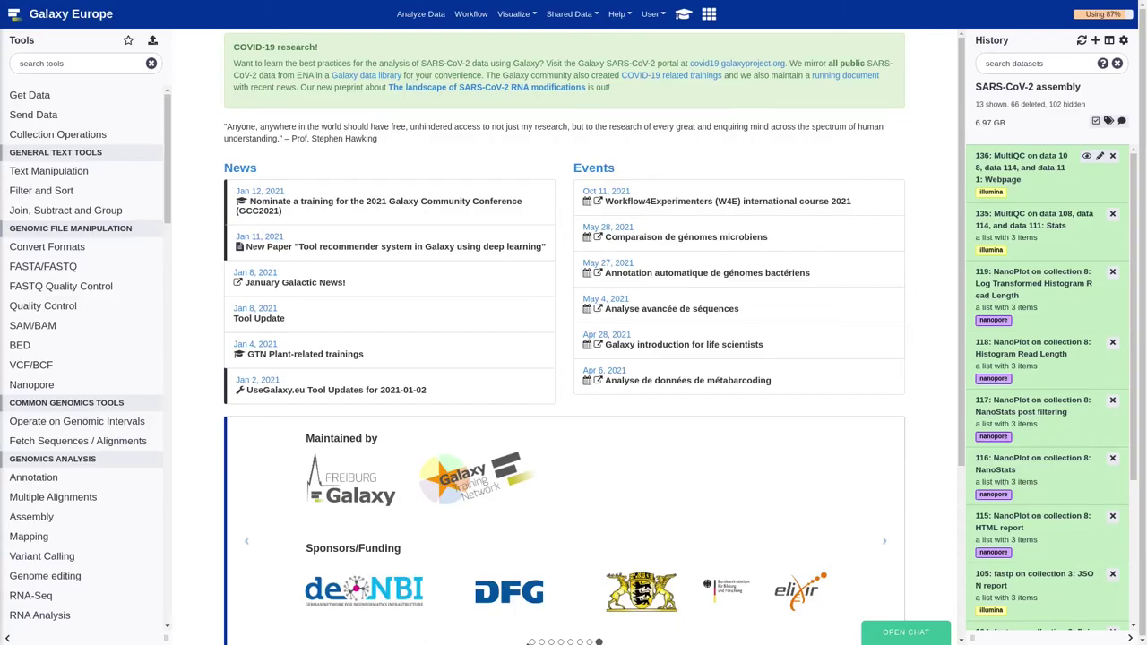
# Search the tools for bowtie2 and open the Bowtie2 tool that maps reads against a reference genome
pyautogui.click(90, 64)
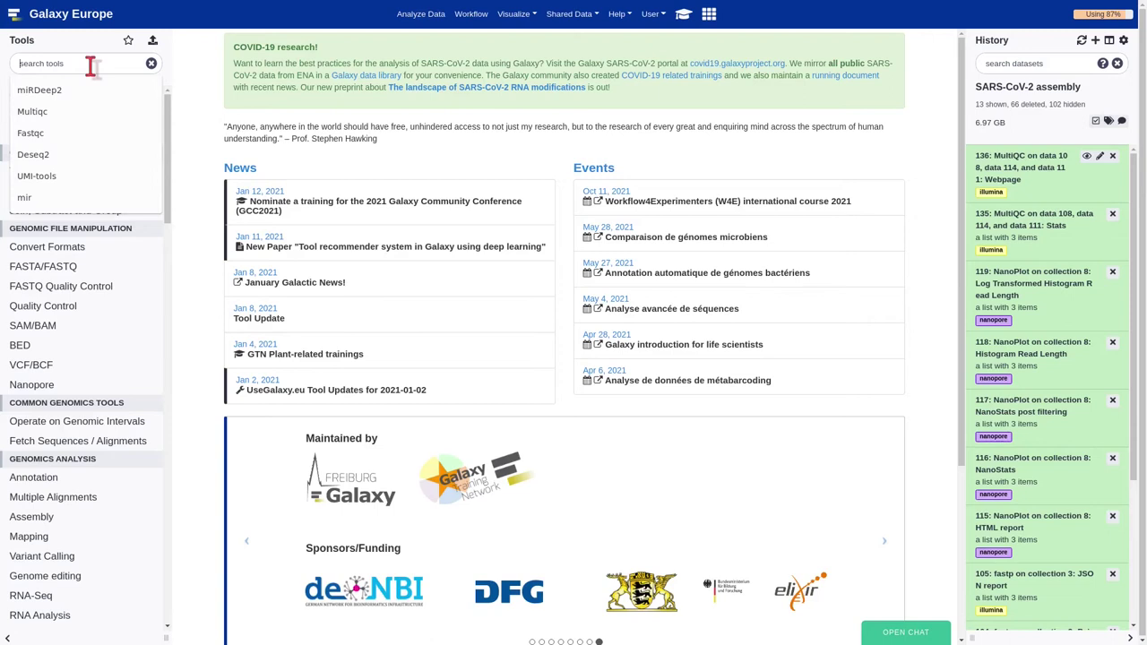
pyautogui.write('bowt')
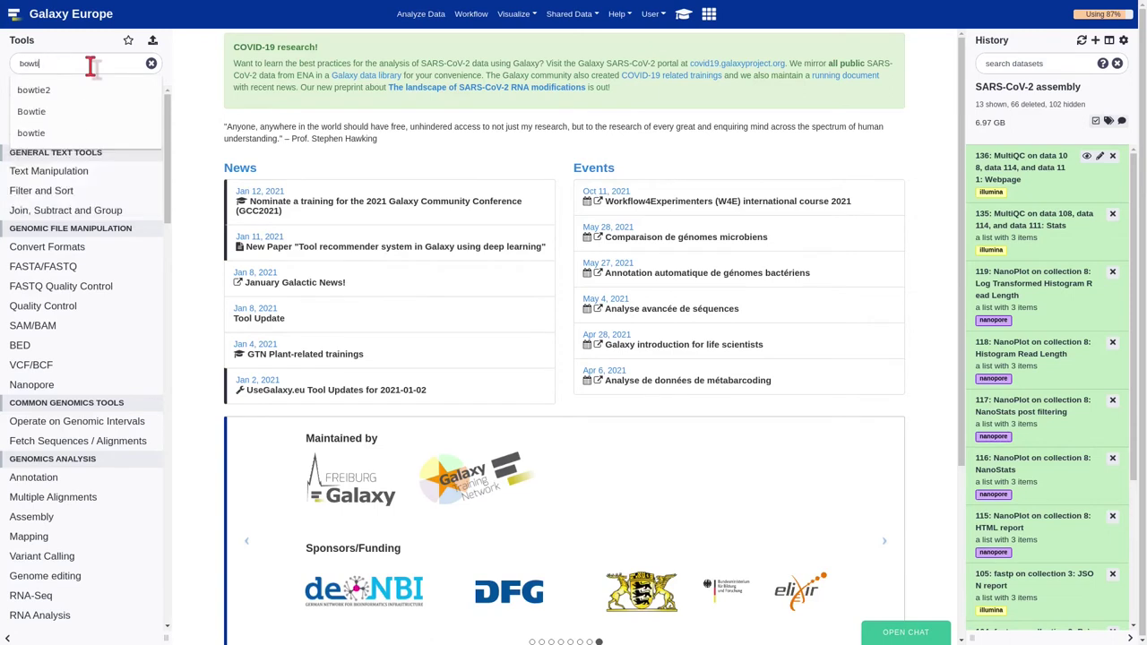
pyautogui.write('ie2')
pyautogui.click(77, 90)
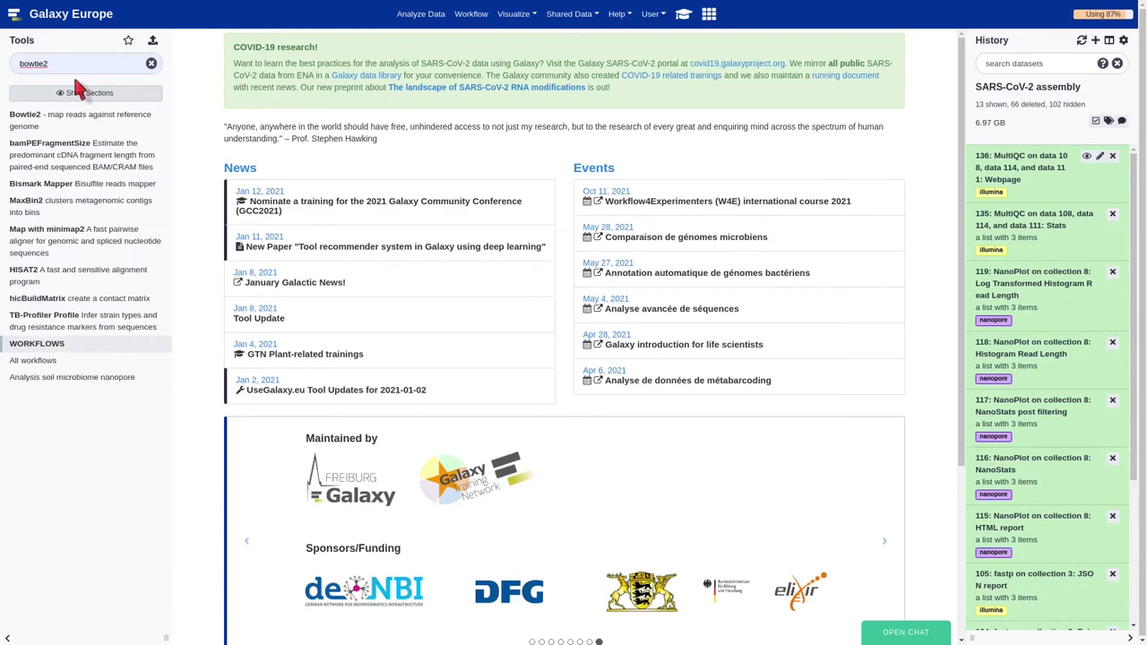
pyautogui.click(106, 117)
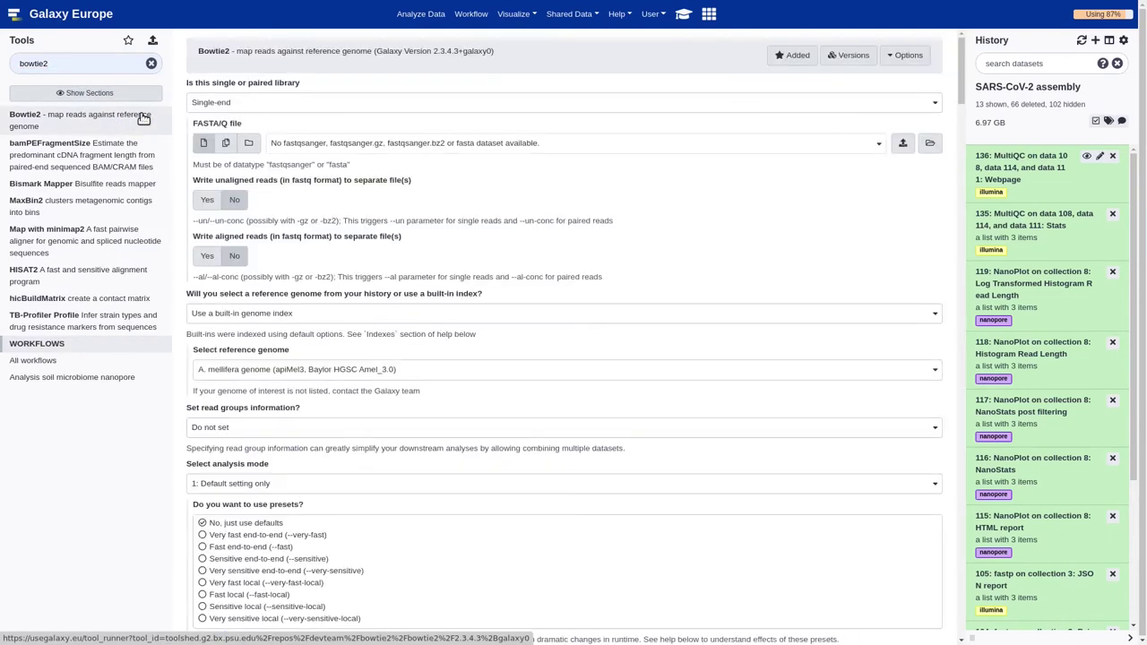
# Set the Bowtie2 library type to Paired-end Dataset Collection and choose the fastp paired-end output collection as the FASTQ paired dataset
pyautogui.click(266, 102)
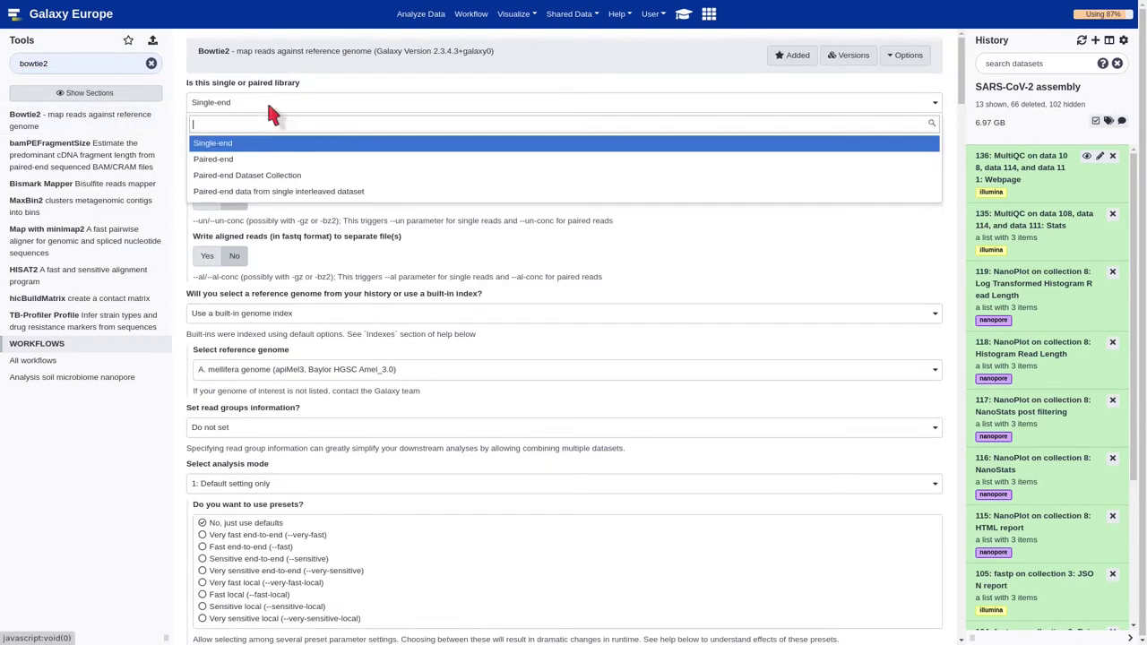
pyautogui.click(250, 160)
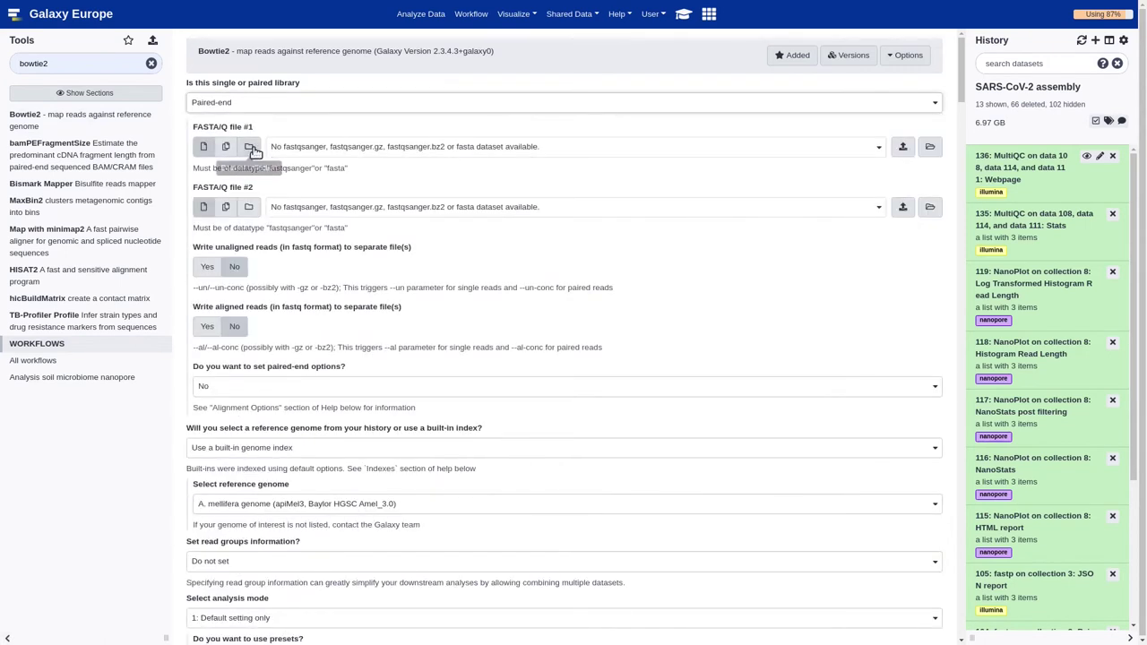
pyautogui.click(239, 102)
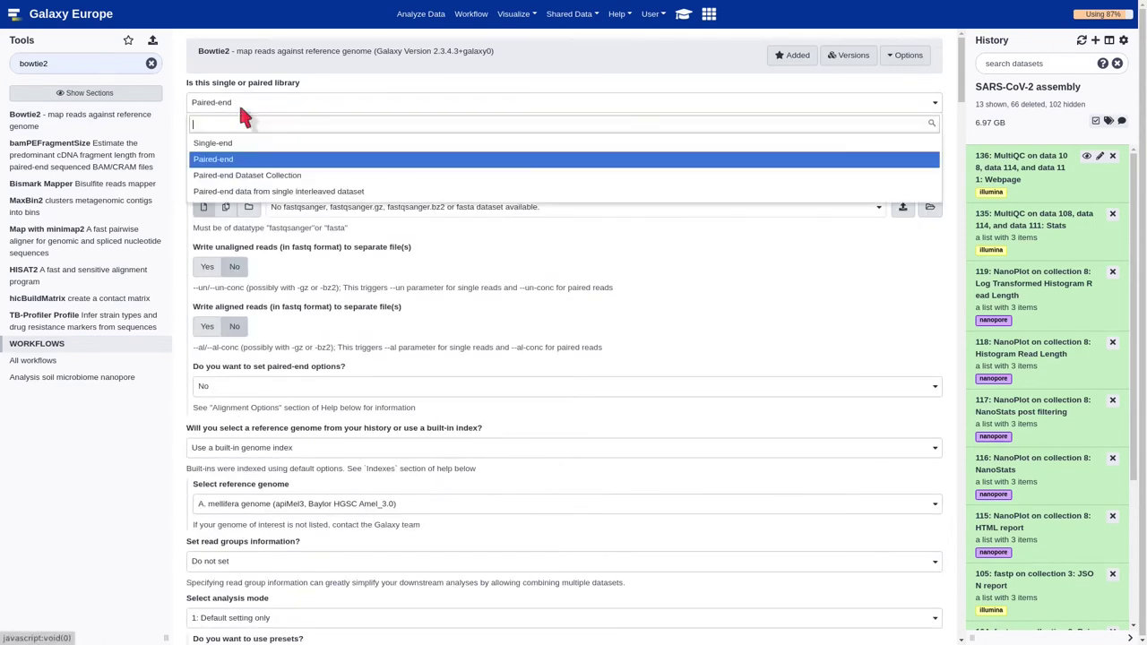
pyautogui.click(247, 174)
pyautogui.click(326, 152)
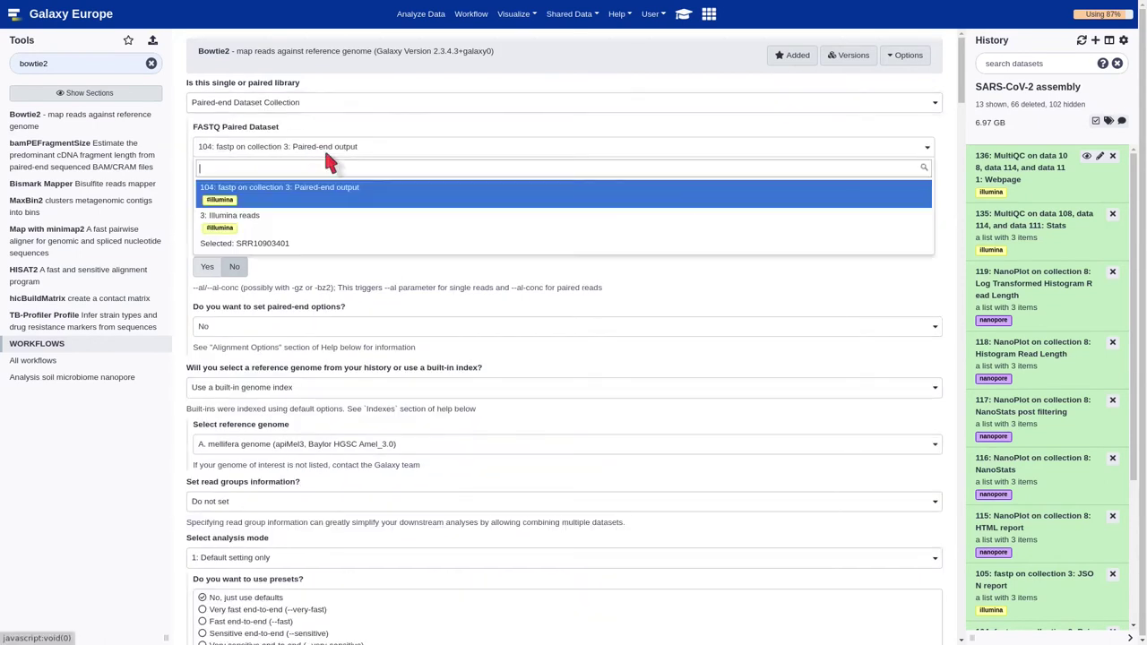
pyautogui.click(318, 192)
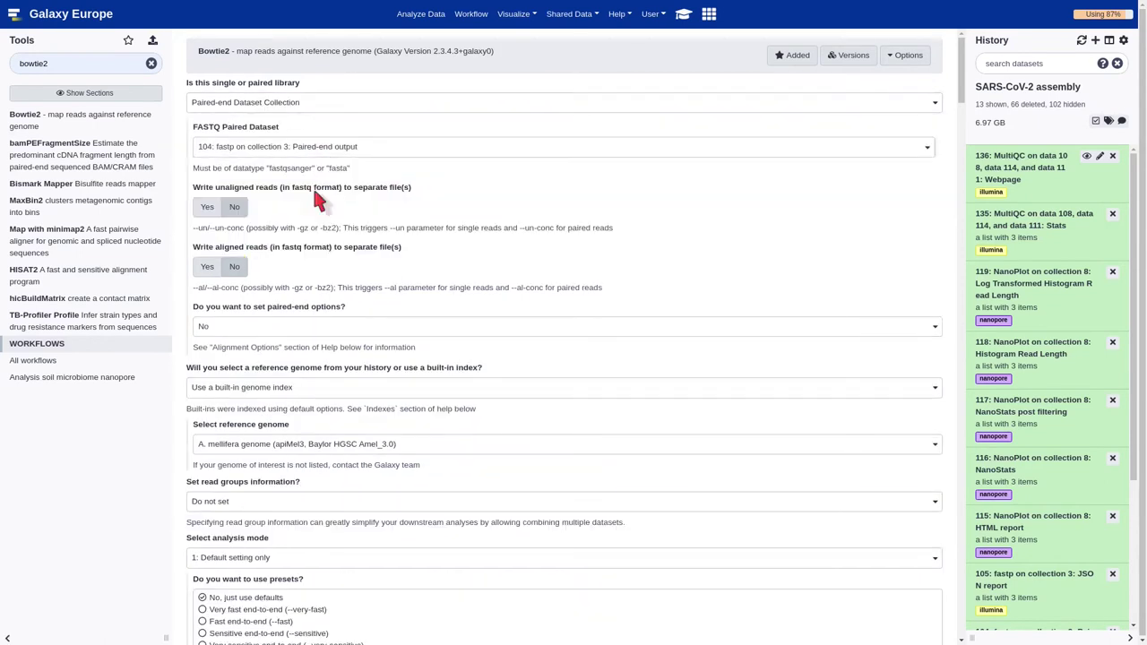
# Set the Bowtie2 built-in reference genome to Human (Homo sapiens): hg38 Canonical
pyautogui.scroll(-1, 366, 229)
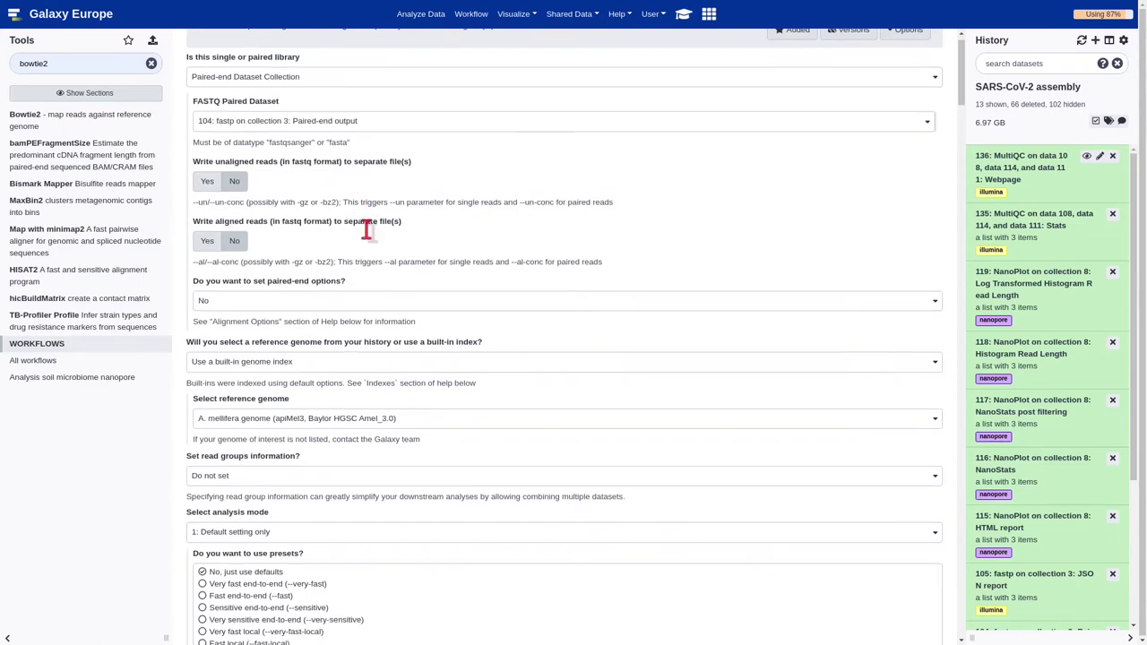
pyautogui.scroll(-1, 372, 242)
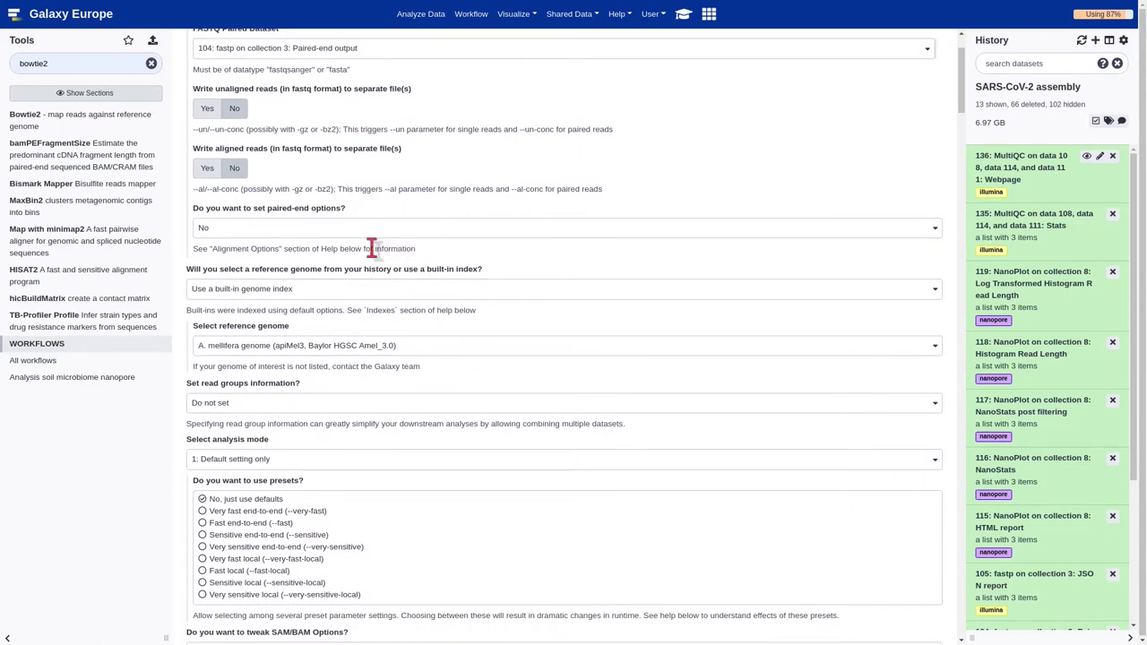
pyautogui.scroll(-2, 380, 280)
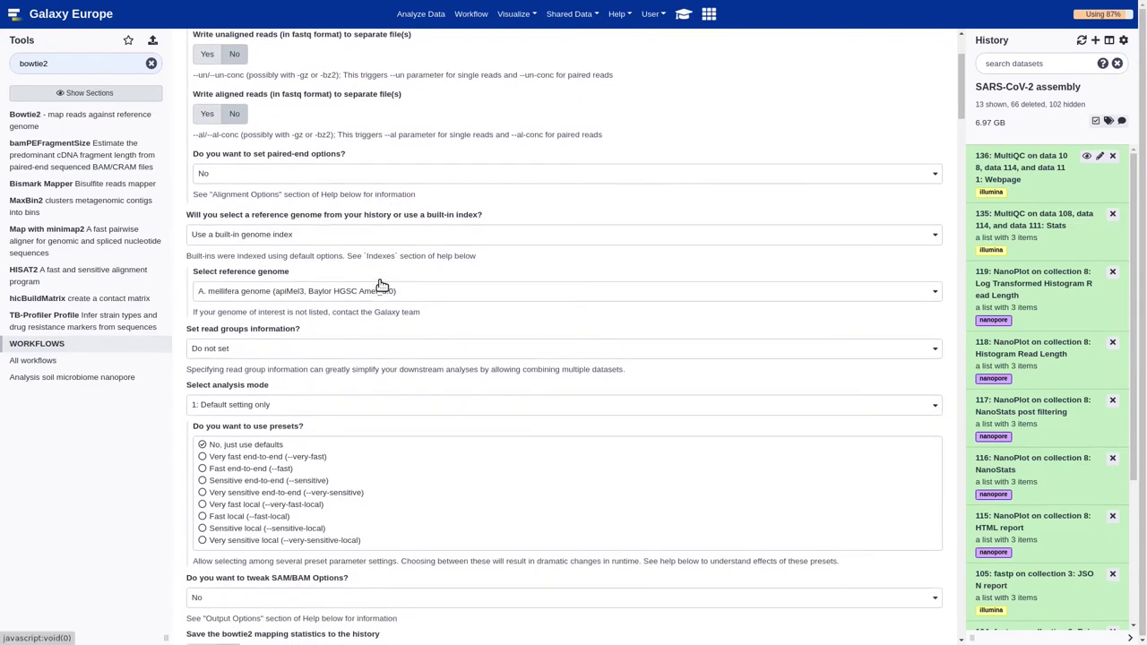
pyautogui.click(363, 272)
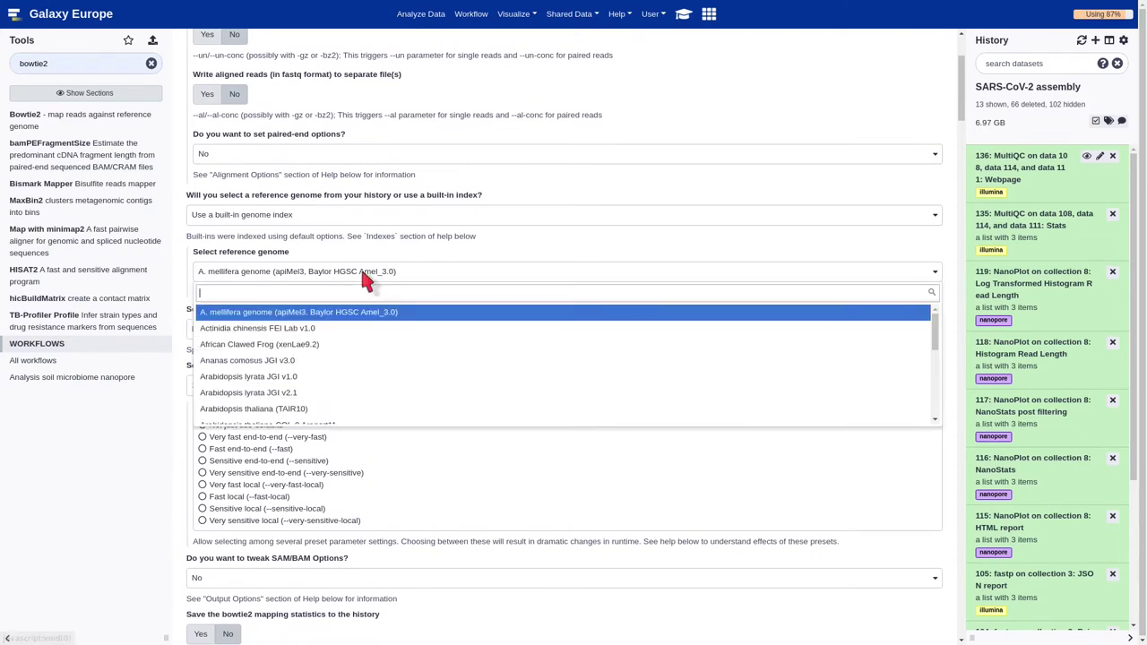
pyautogui.write('homo')
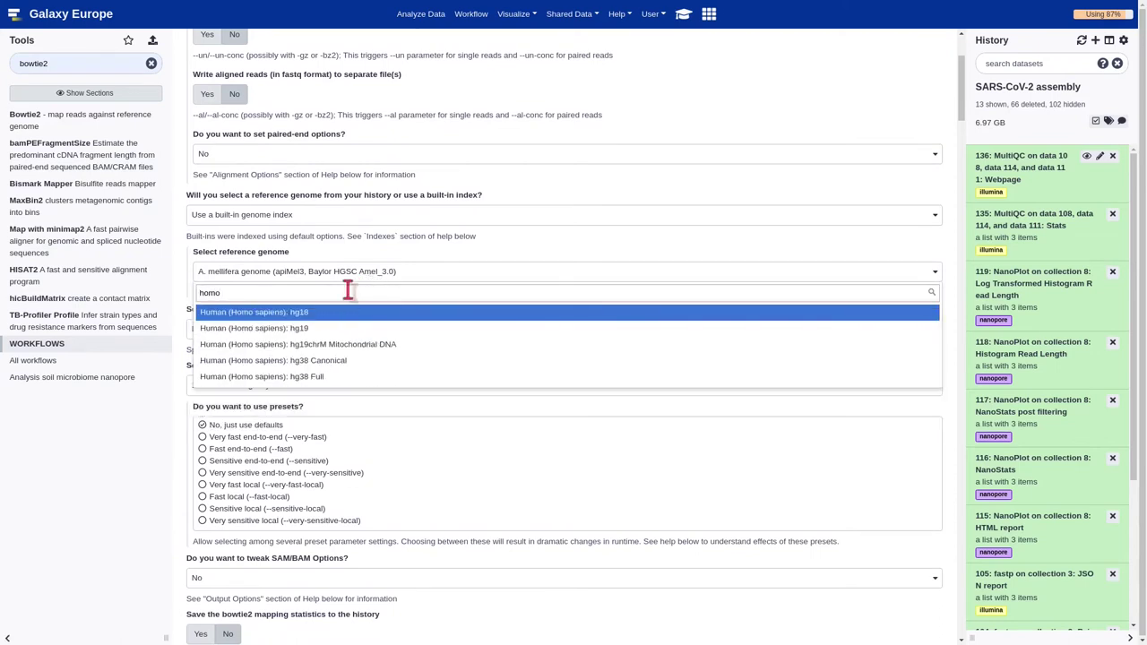
pyautogui.click(311, 361)
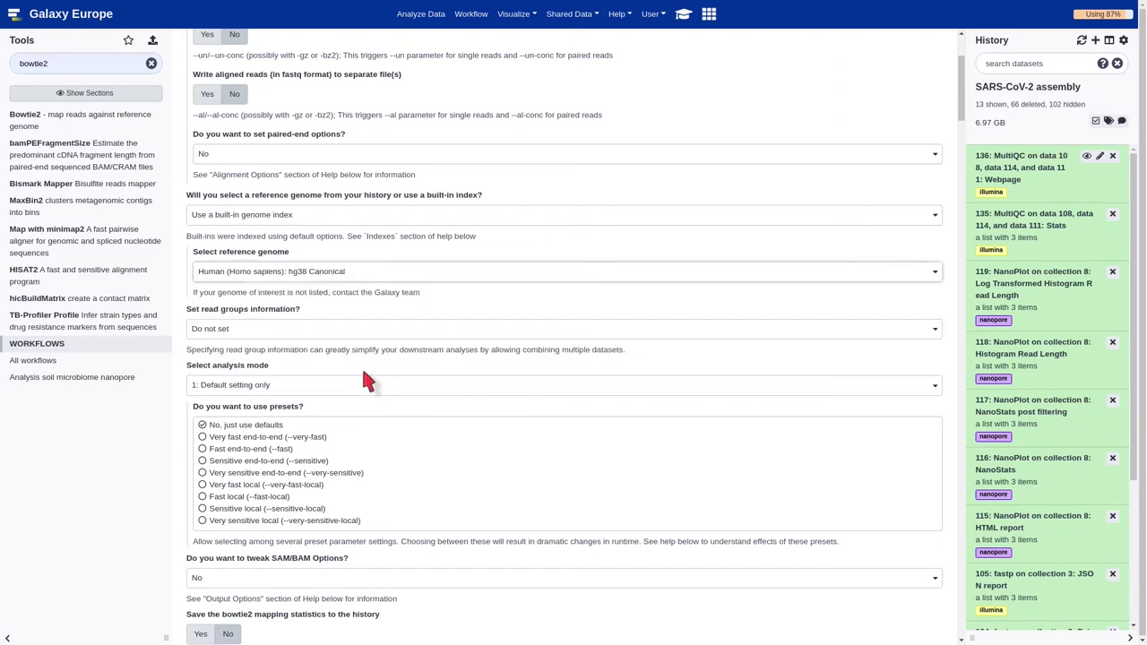
# Enable saving the bowtie2 mapping statistics to the history and run the Bowtie2 mapping
pyautogui.scroll(-2, 366, 380)
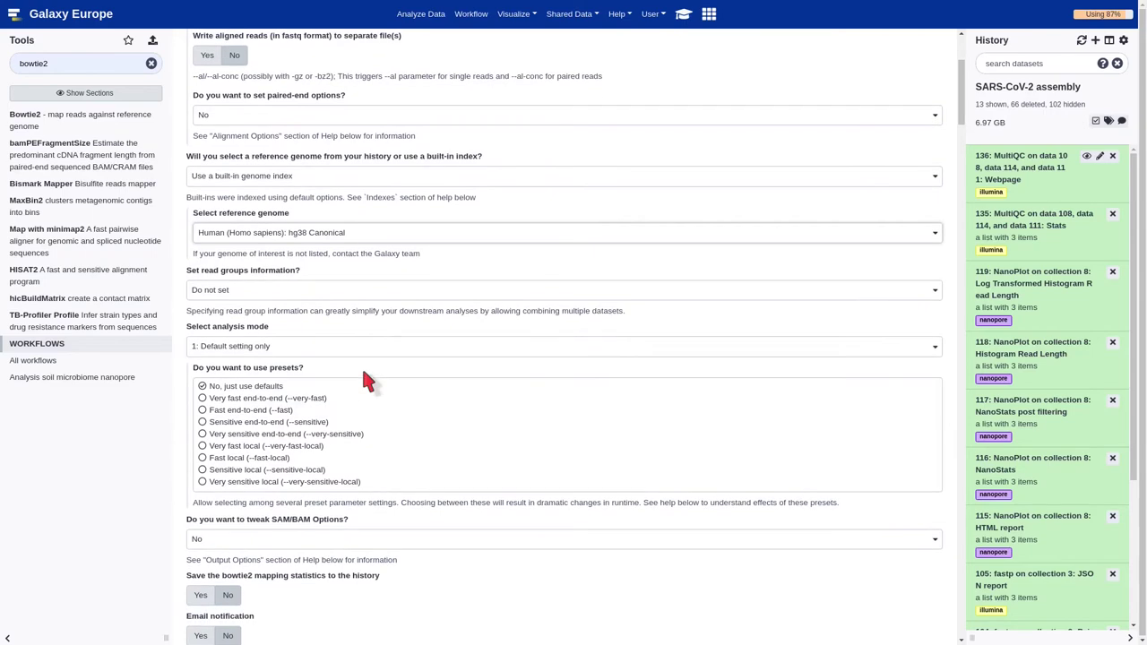
pyautogui.scroll(-2, 364, 375)
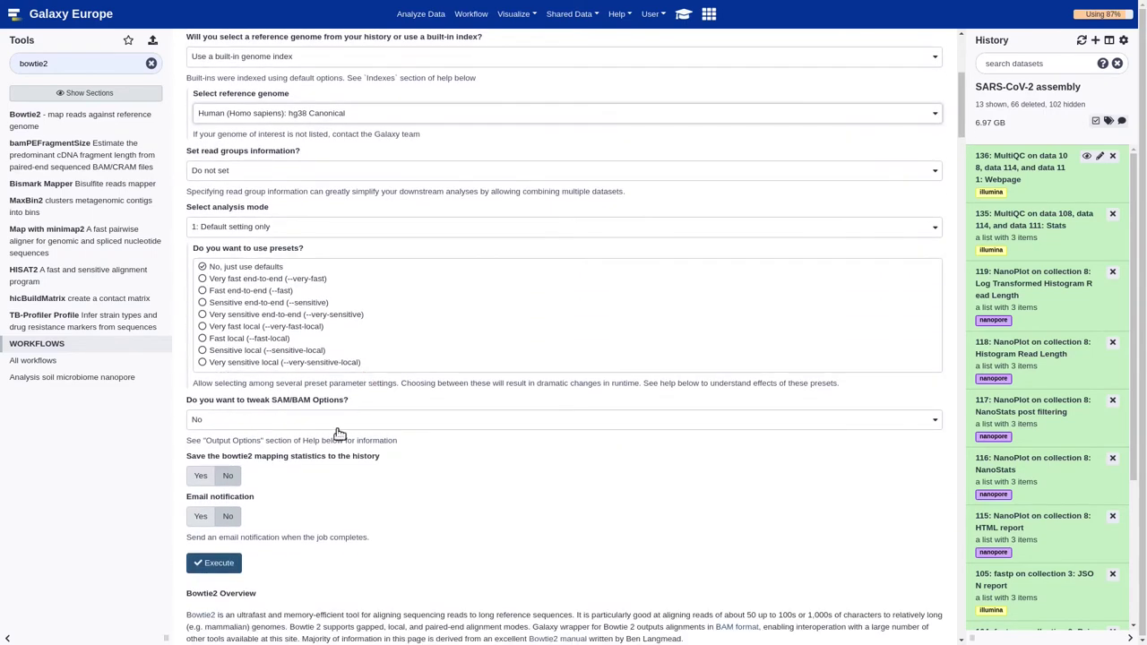
pyautogui.click(202, 475)
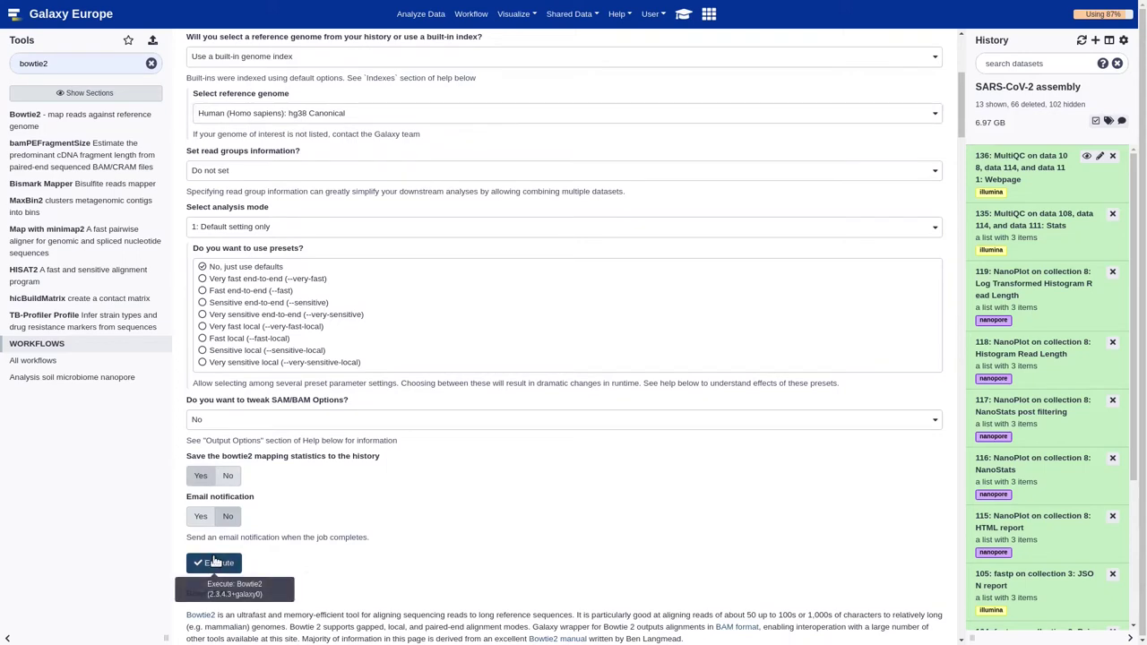
pyautogui.click(215, 559)
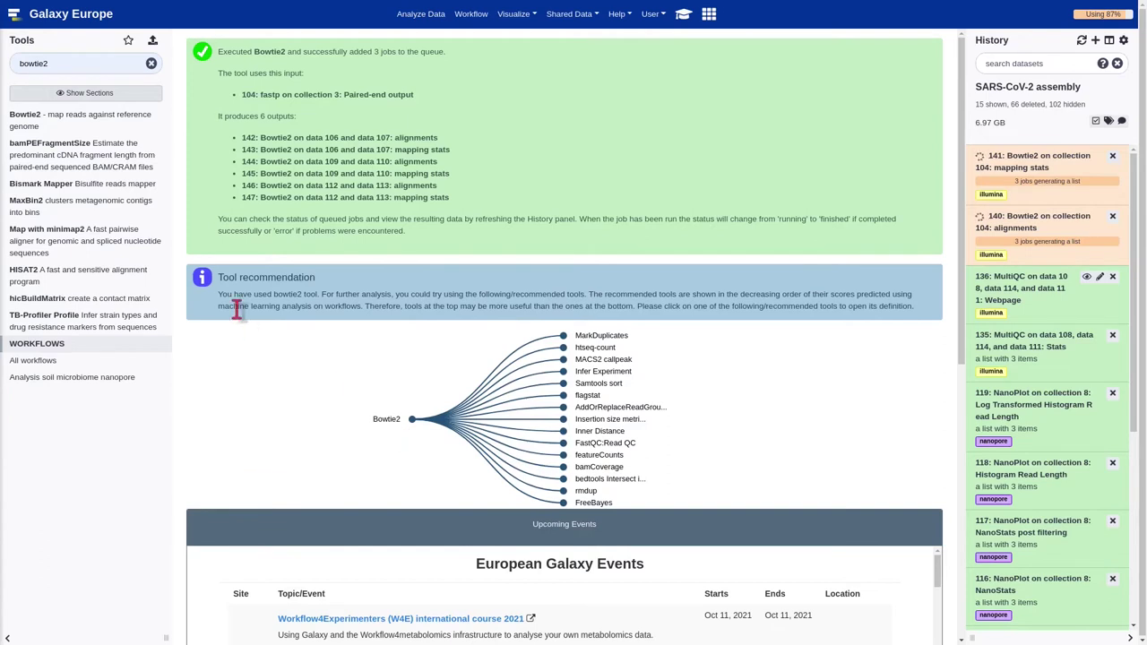
# Search the tools for minimap2 and open the Map with minimap2 tool
pyautogui.doubleClick(91, 63)
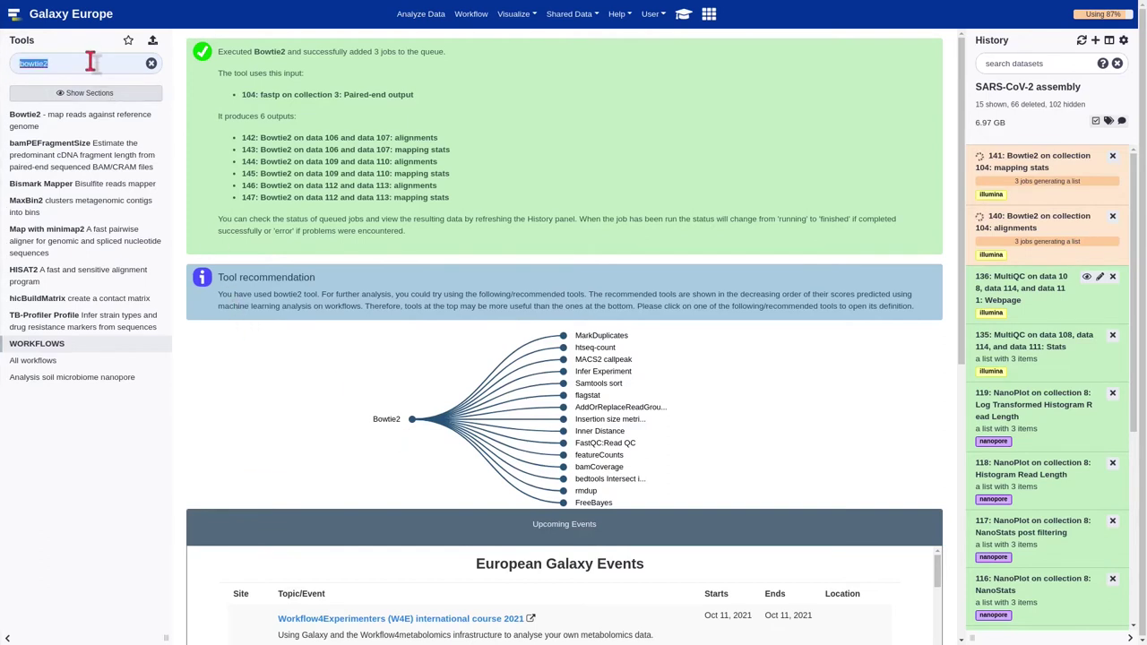
pyautogui.write('minimap2')
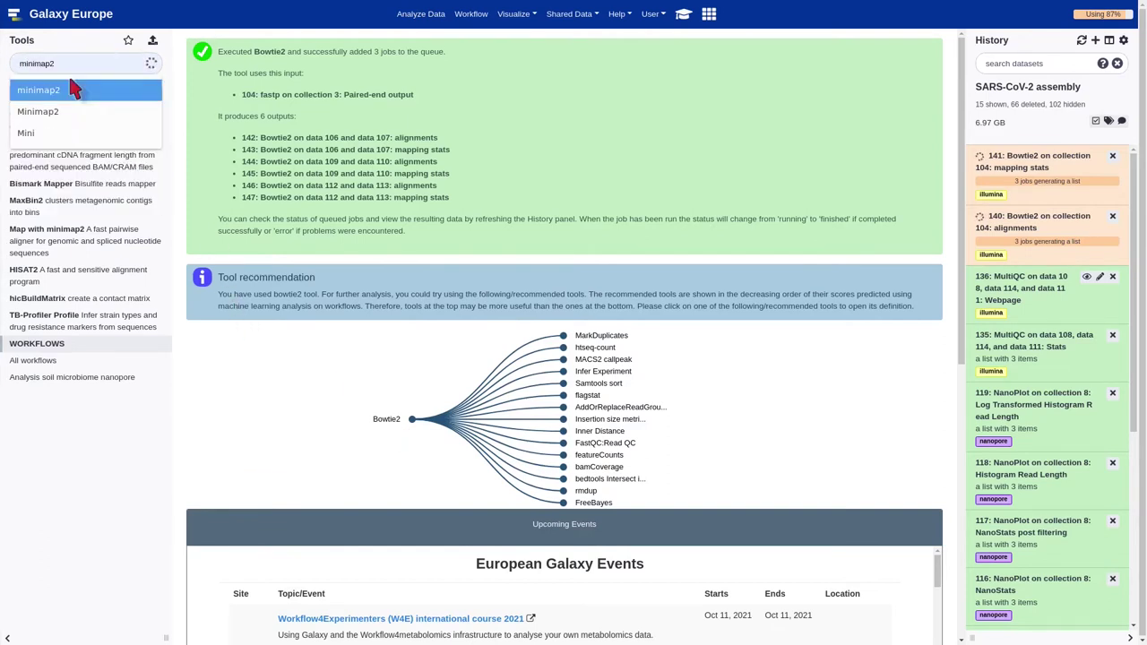
pyautogui.click(74, 89)
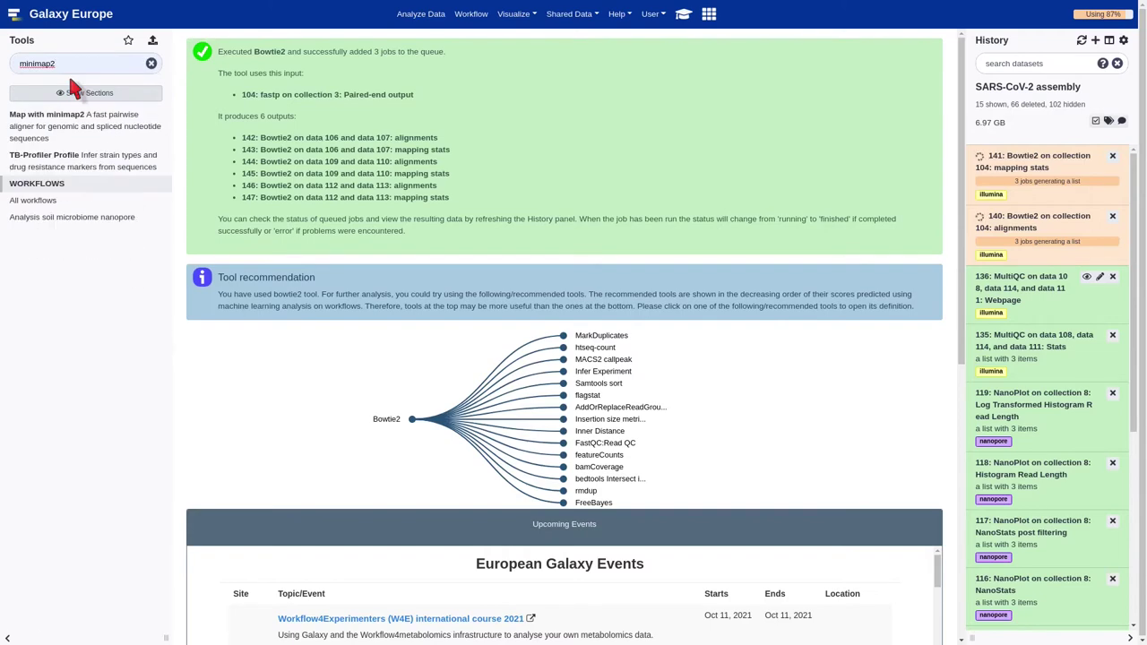
pyautogui.click(77, 114)
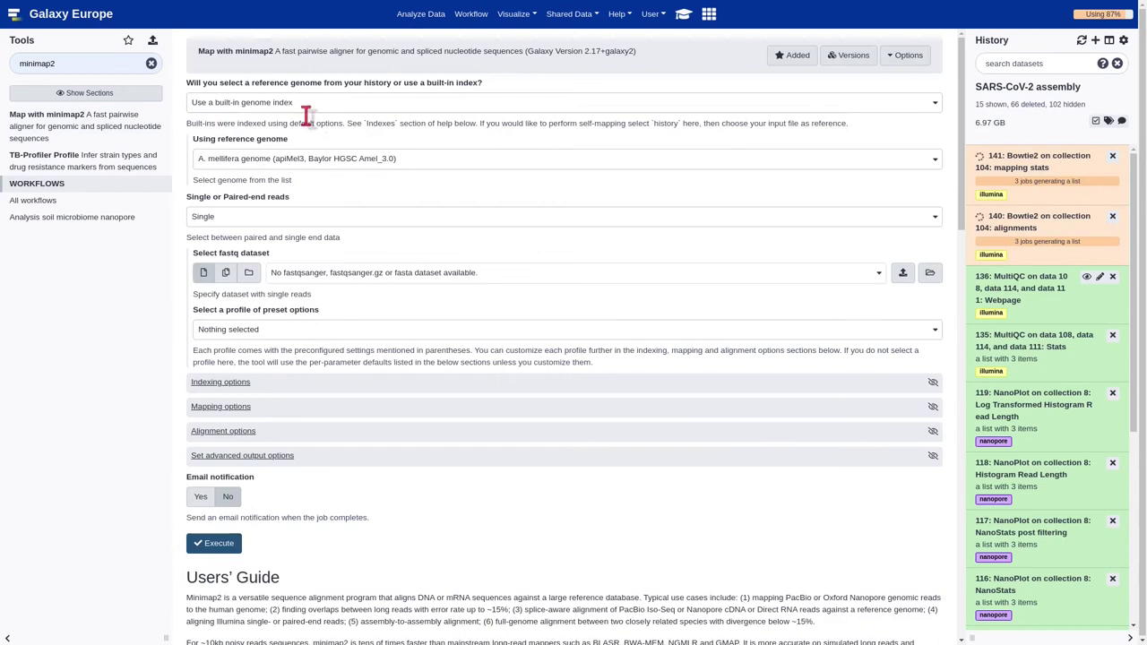
# Set the minimap2 reference genome to Human Dec. 2013 (GRCh38/hg38) (hg38) and choose the Nanopore reads collection as the fastq dataset
pyautogui.click(303, 163)
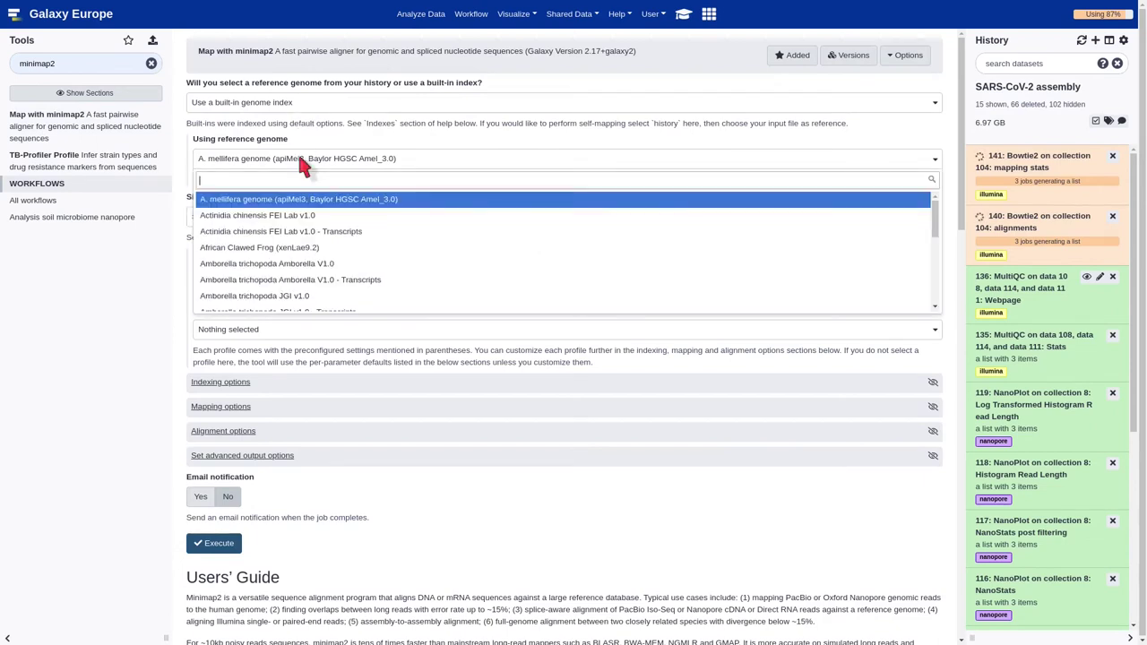
pyautogui.write('human')
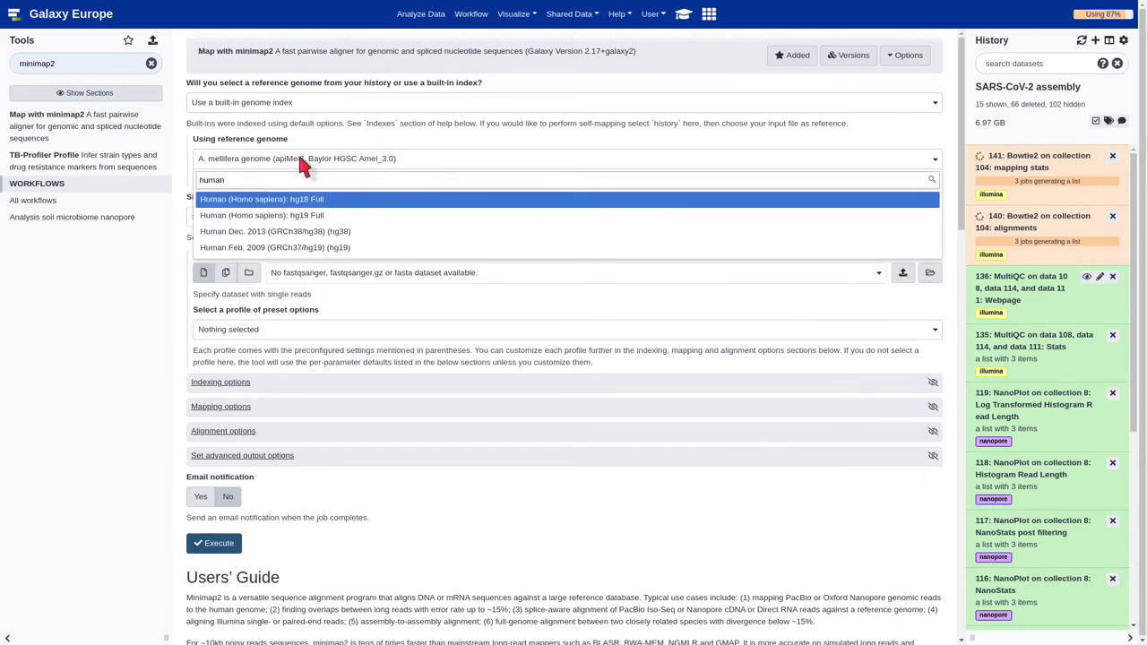
pyautogui.click(328, 231)
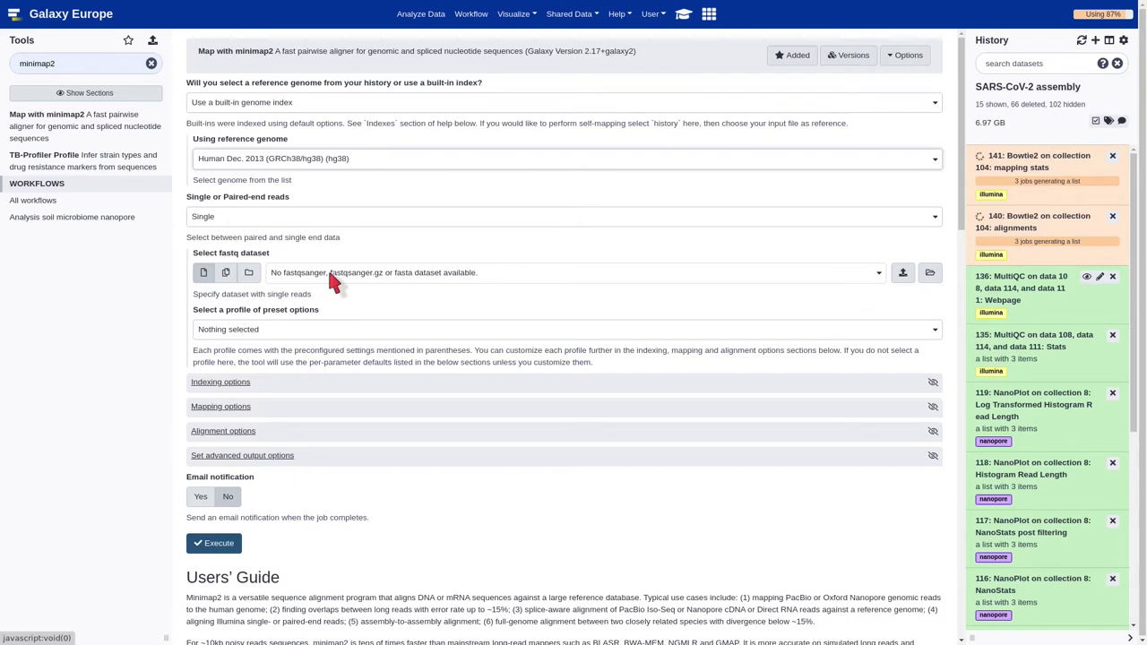
pyautogui.click(248, 273)
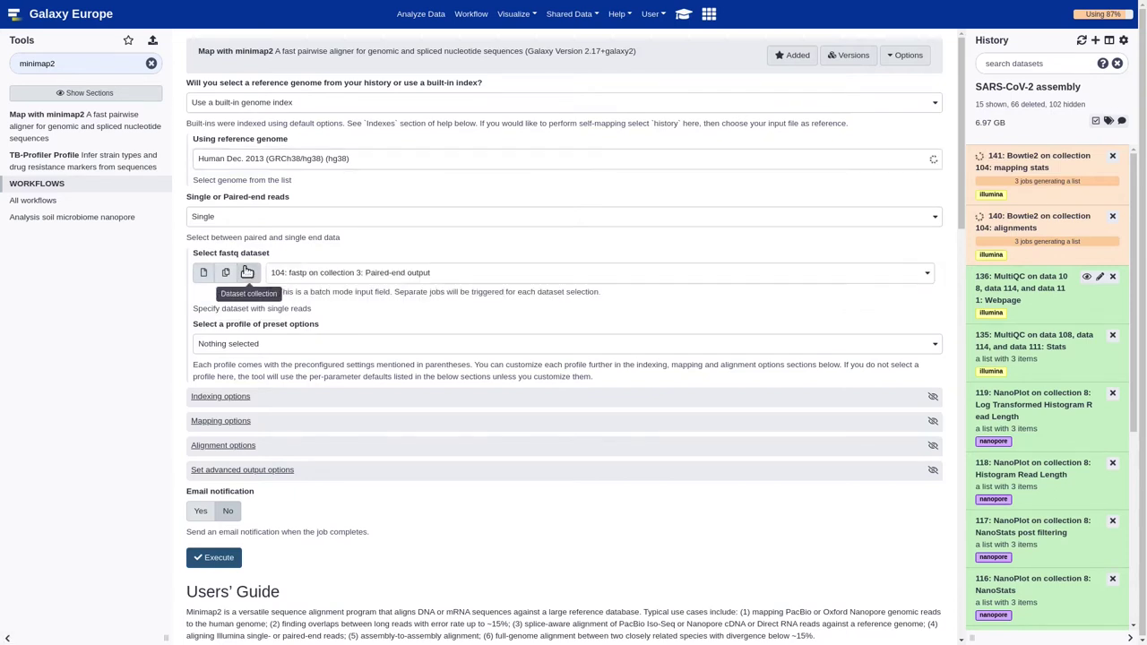
pyautogui.click(329, 280)
pyautogui.click(337, 347)
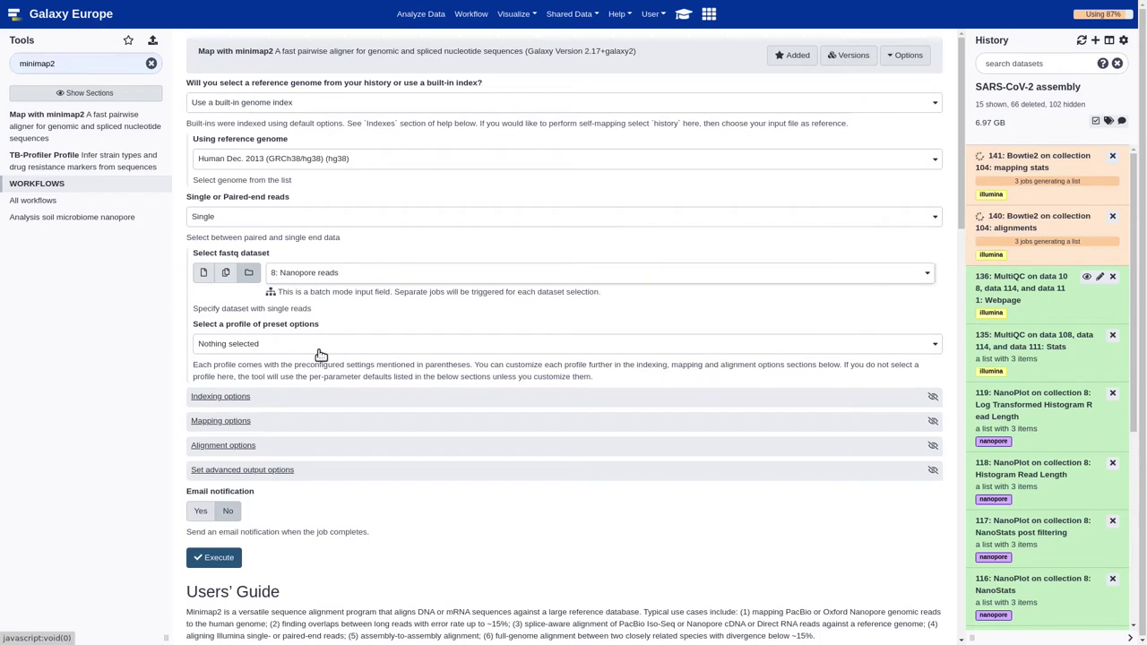
# Choose the Oxford Nanopore read to reference mapping (map-ont) preset profile and run the minimap2 mapping
pyautogui.click(314, 347)
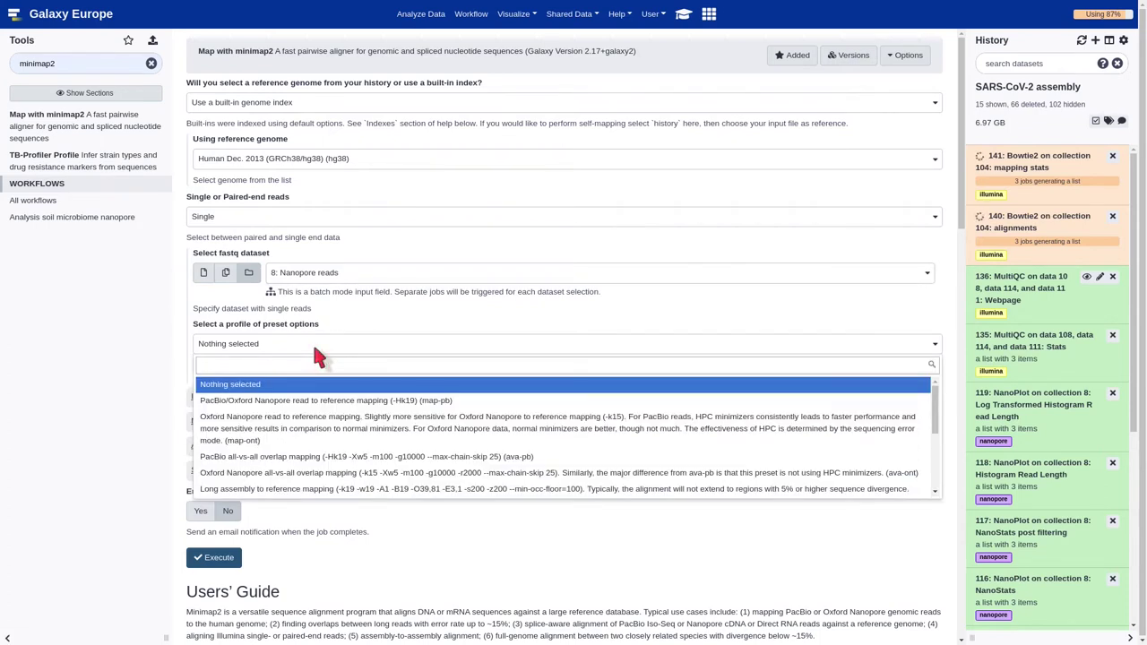
pyautogui.write('Ox')
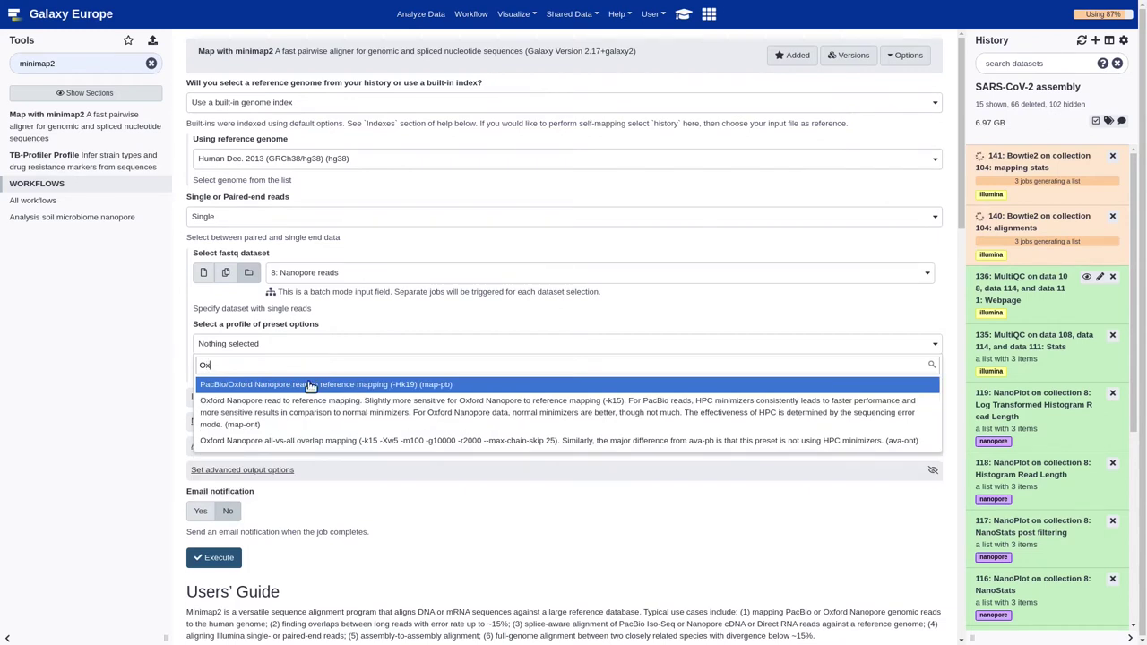
pyautogui.click(344, 408)
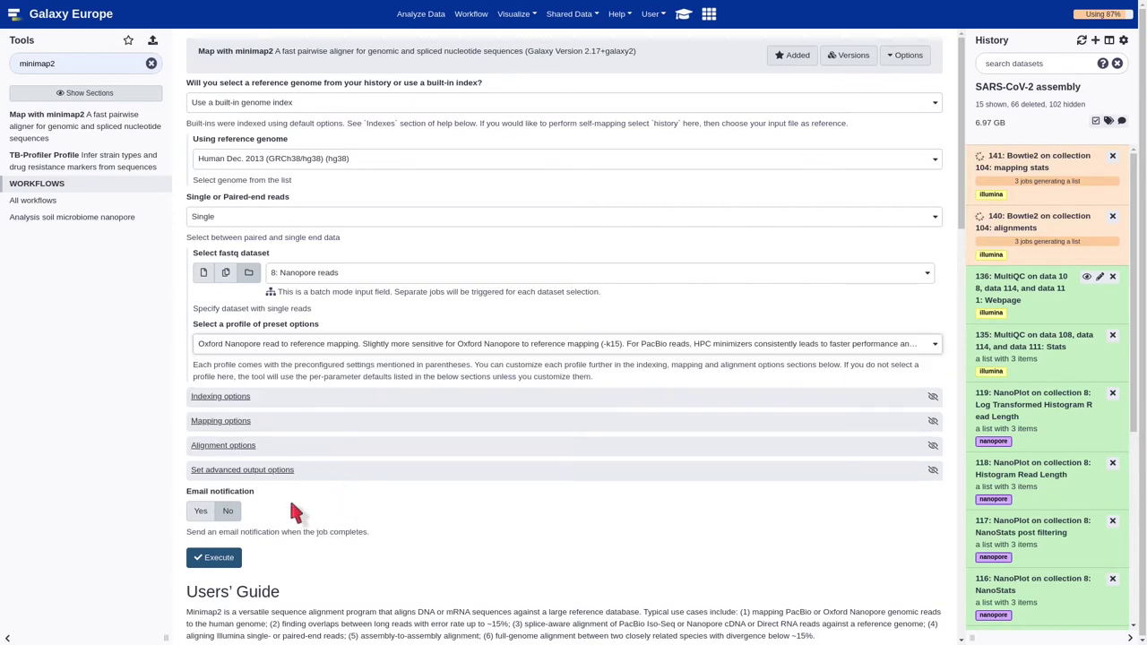
pyautogui.scroll(-2, 291, 505)
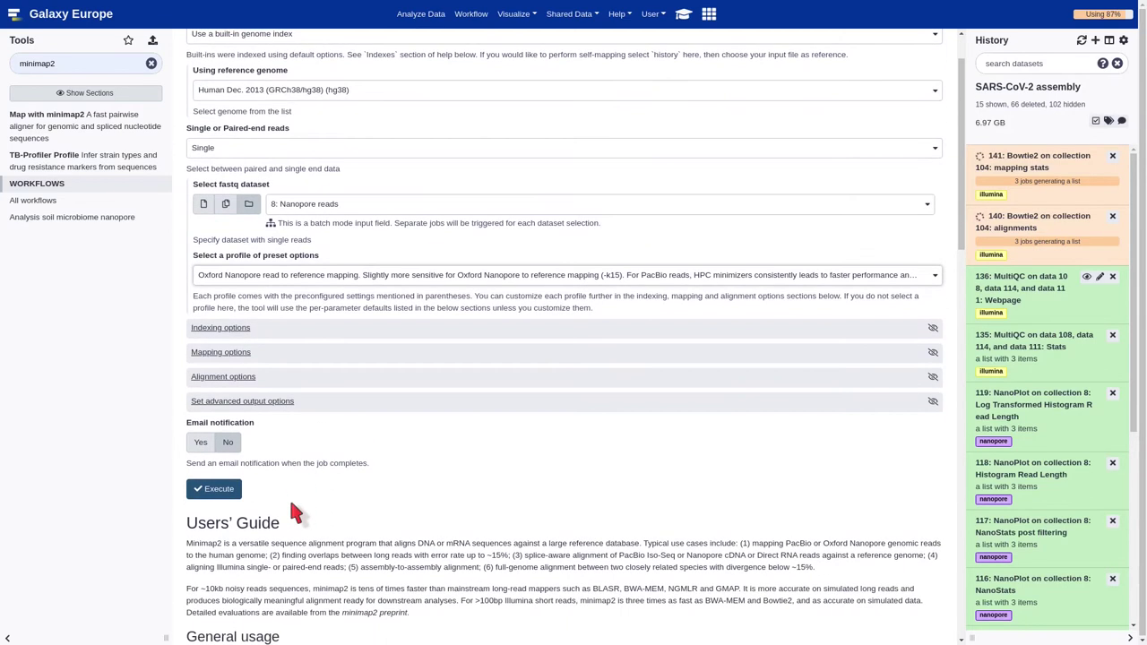
pyautogui.click(197, 498)
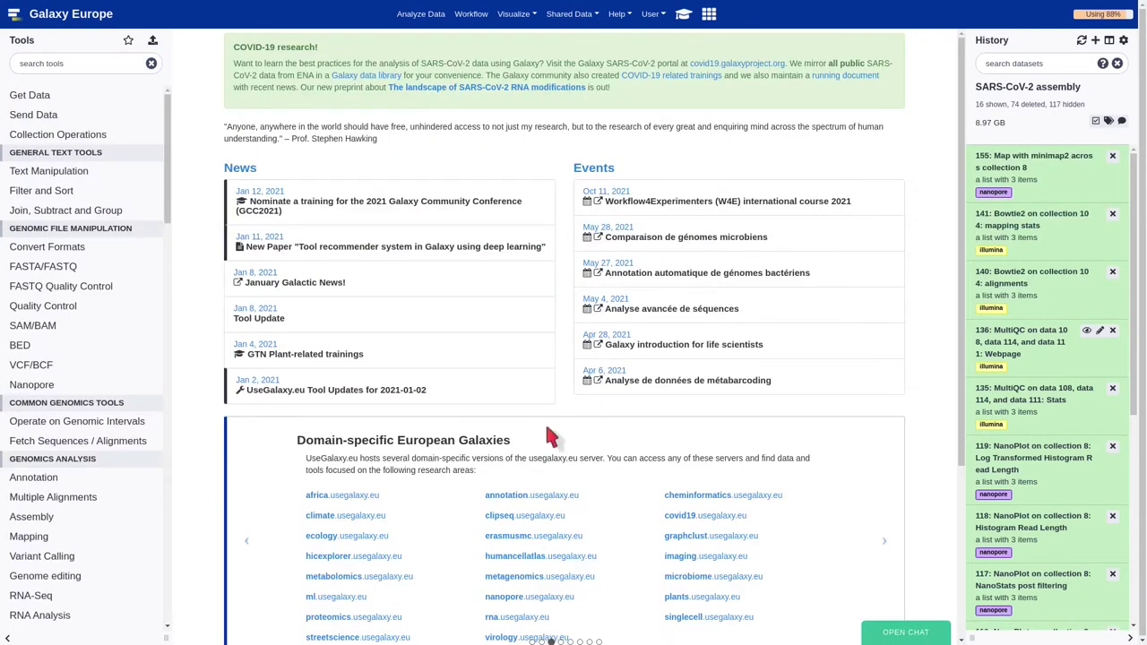
# Find and open the Samtools stats tool and choose the Map with minimap2 collection as the BAM input
pyautogui.click(103, 64)
pyautogui.write('sa')
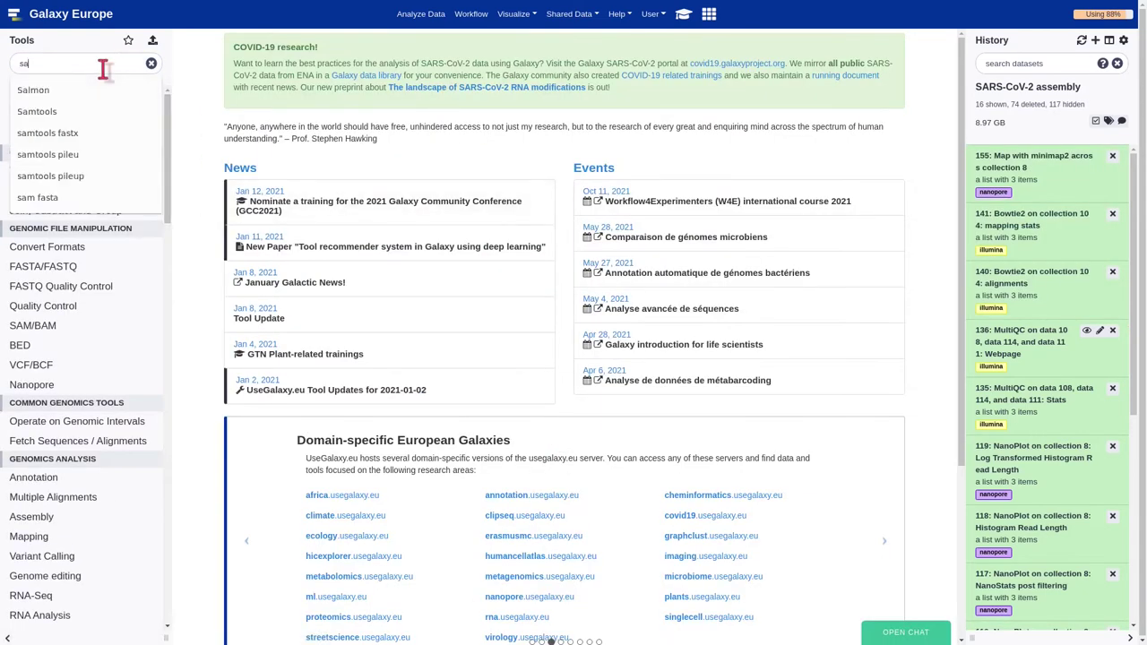
pyautogui.write('mtools stats')
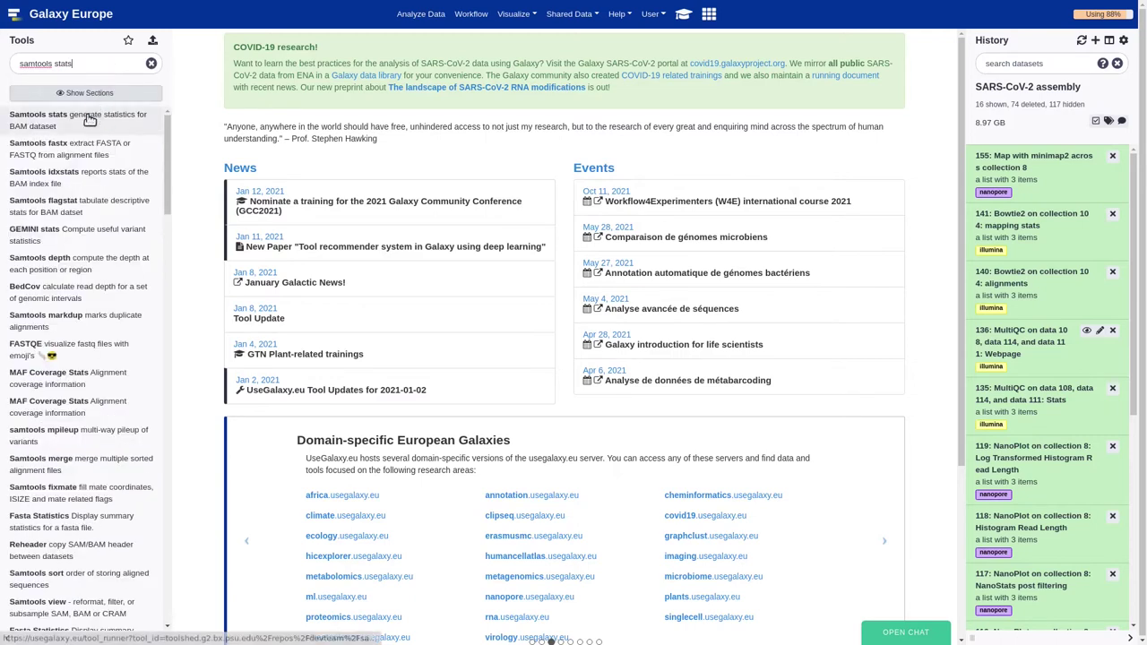
pyautogui.click(89, 120)
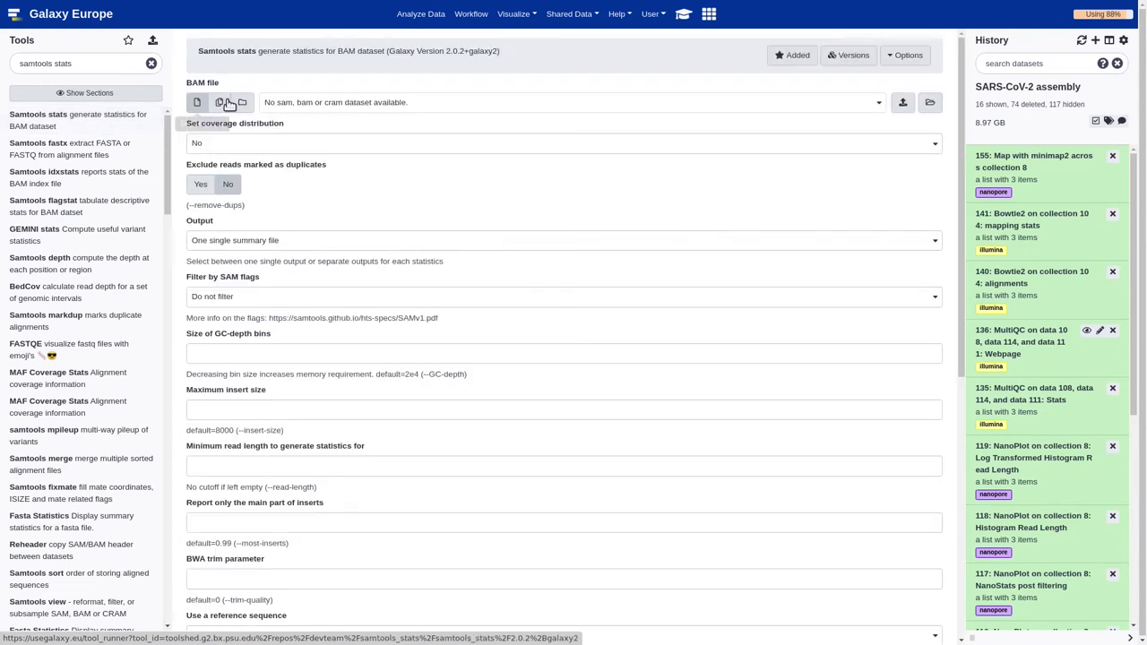
pyautogui.click(243, 102)
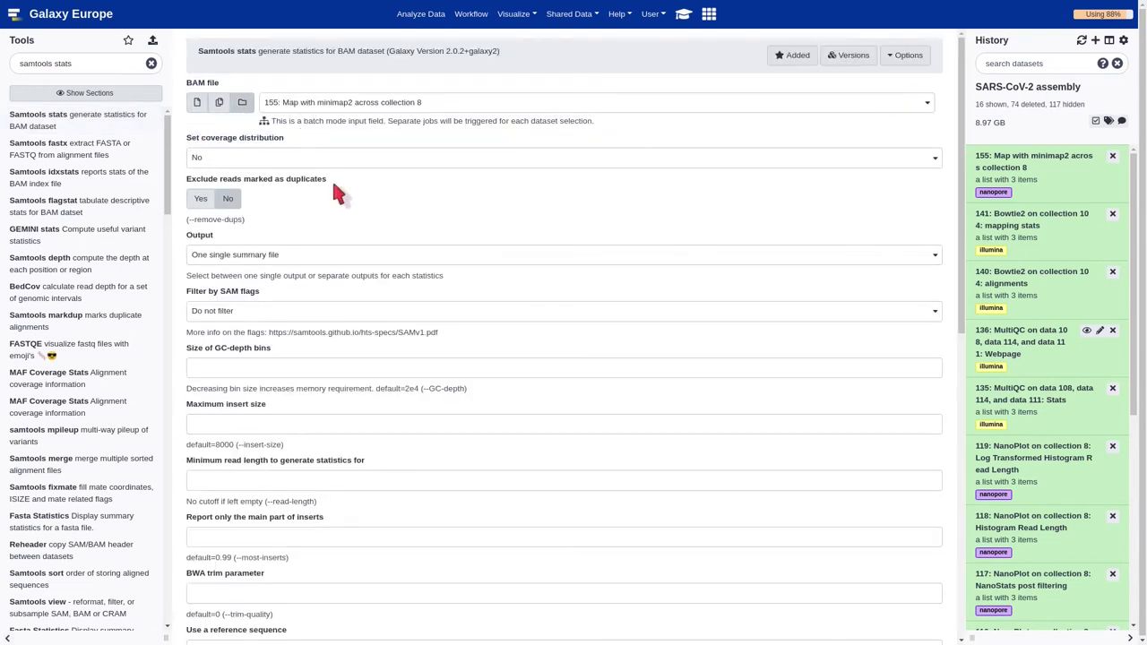
# Set the output to separate datasets for each statistic with only Summary numbers selected, and run Samtools stats
pyautogui.click(292, 255)
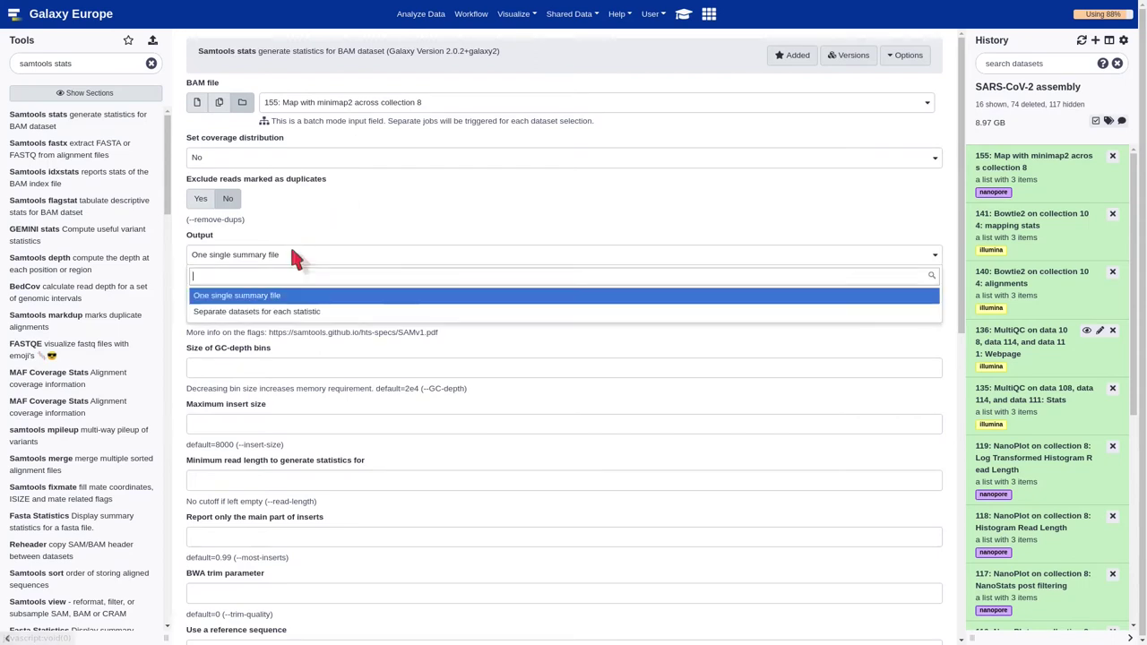
pyautogui.click(280, 309)
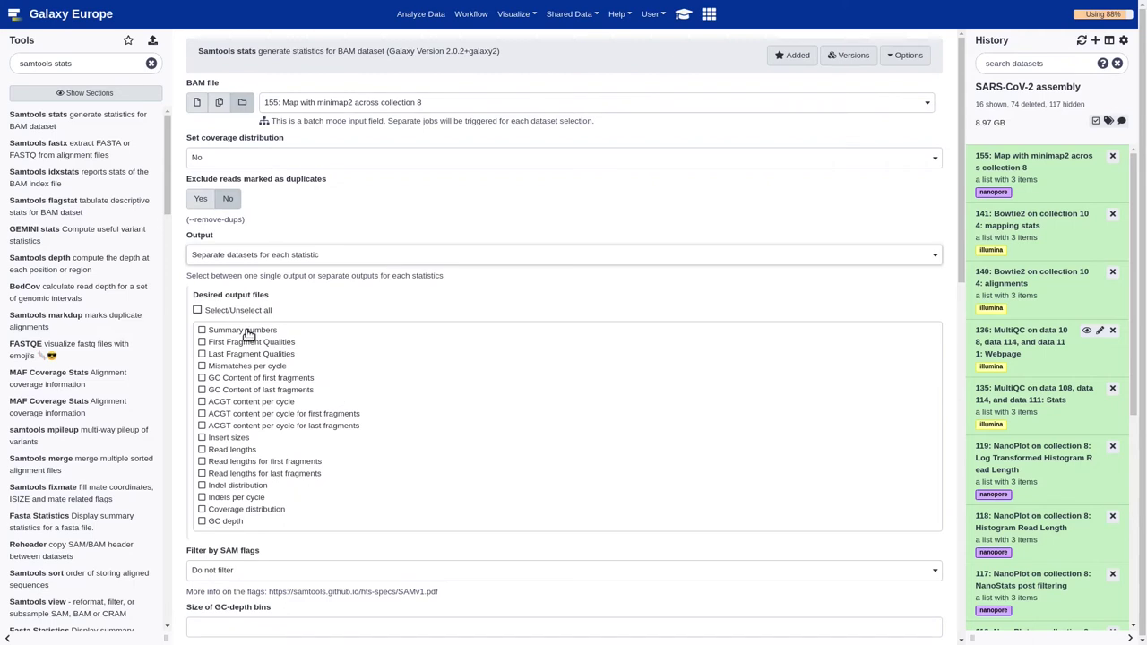
pyautogui.click(248, 331)
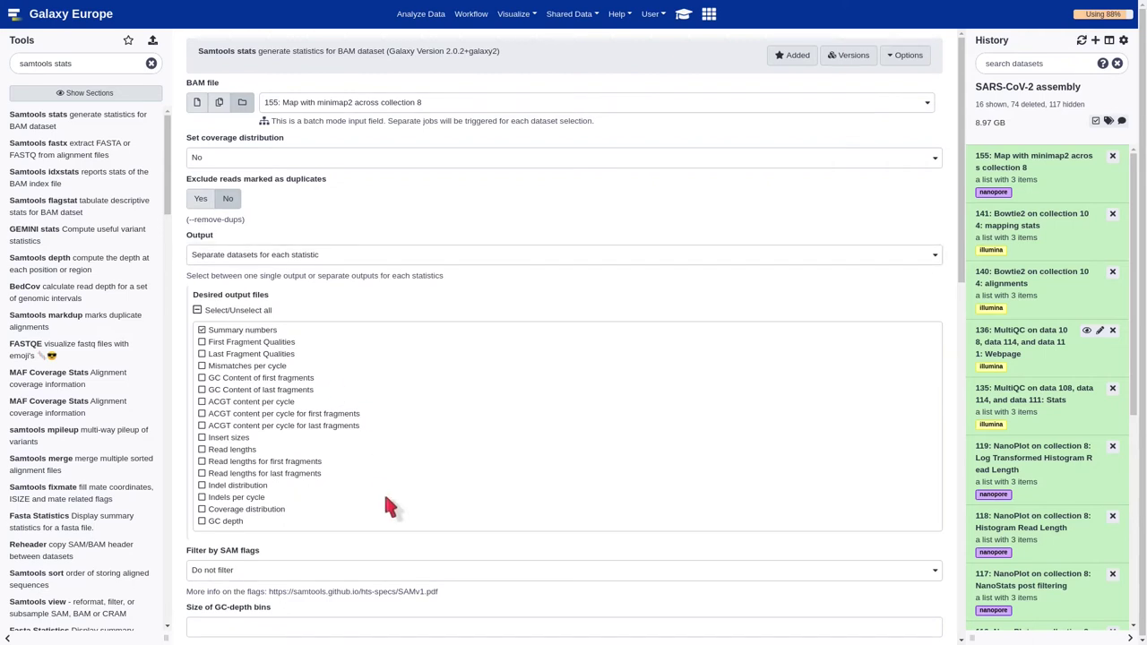
pyautogui.scroll(-5, 402, 518)
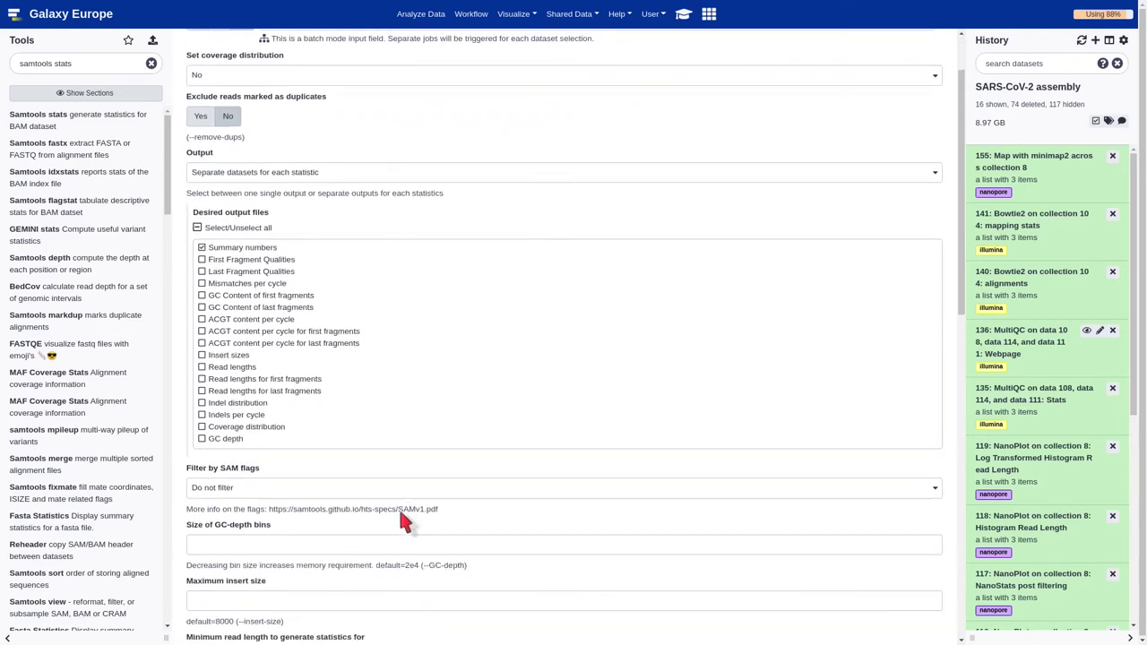
pyautogui.scroll(-5, 359, 509)
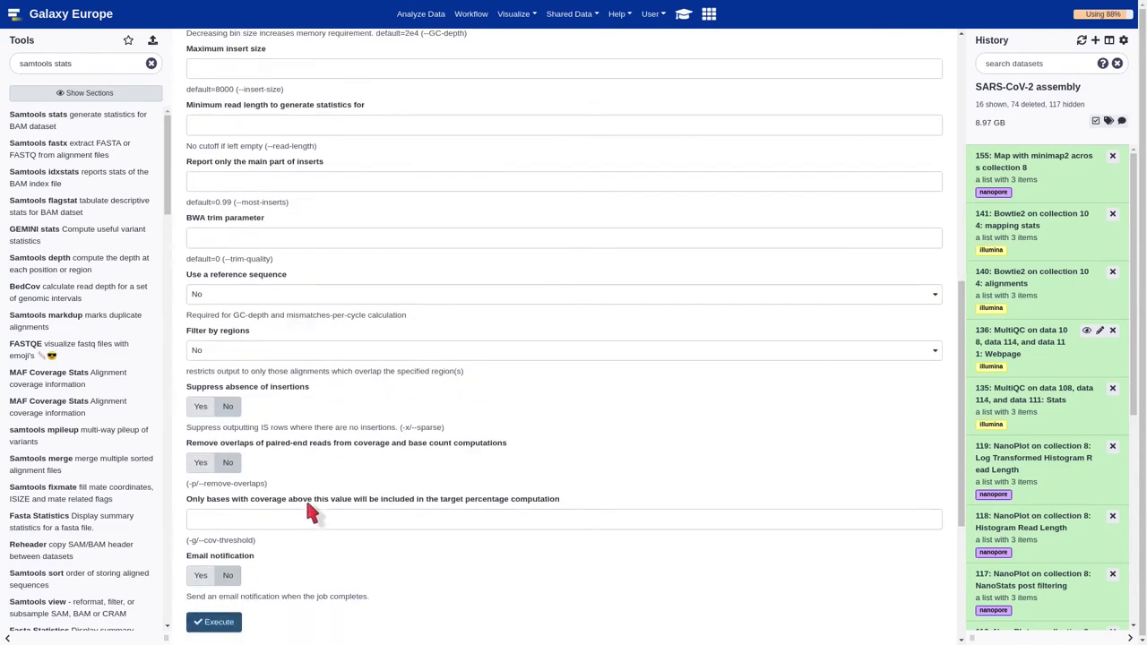
pyautogui.click(213, 472)
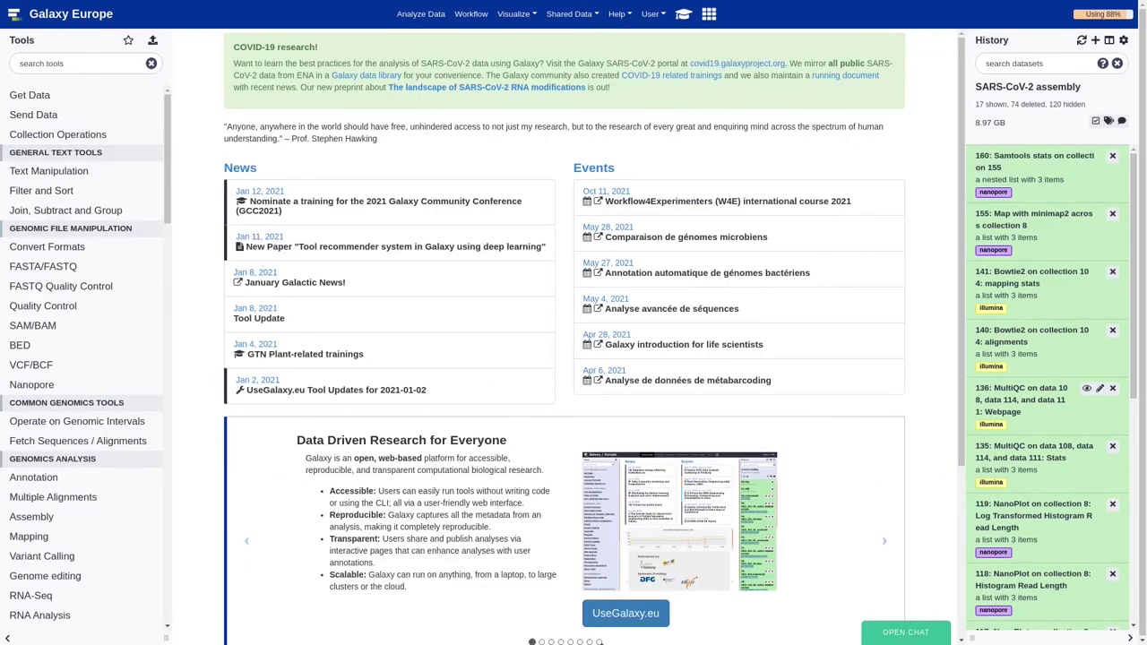
# Enable the Scratchbook and view the Bowtie2 mapping stats for SRR10903401 in its own window
pyautogui.click(709, 14)
pyautogui.click(1074, 307)
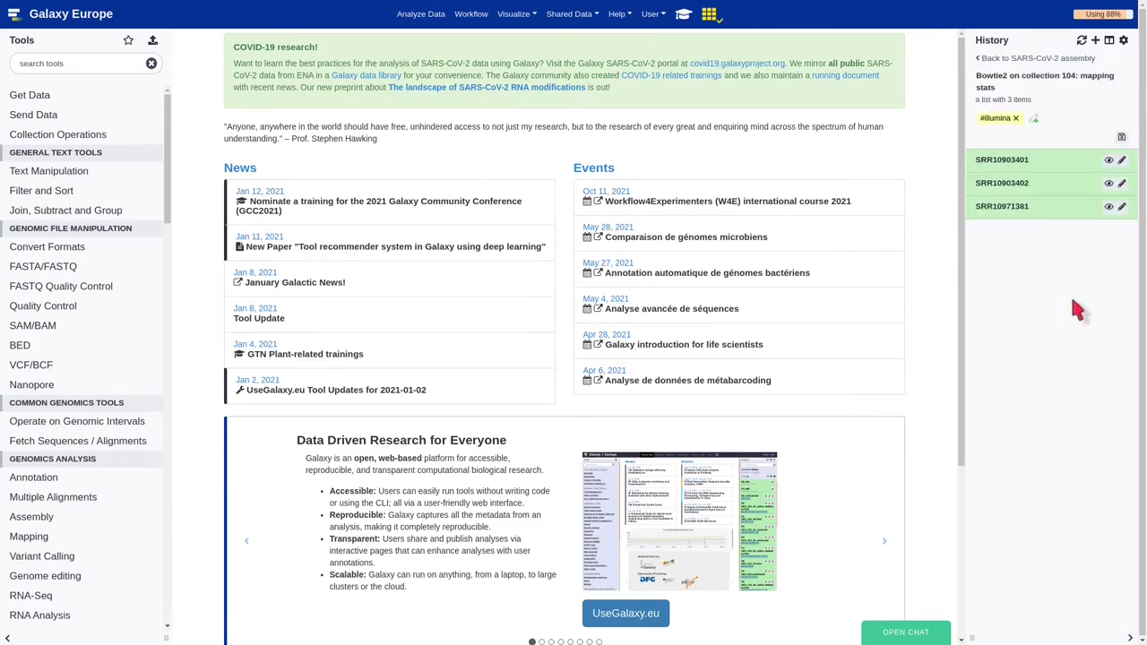
pyautogui.click(1108, 161)
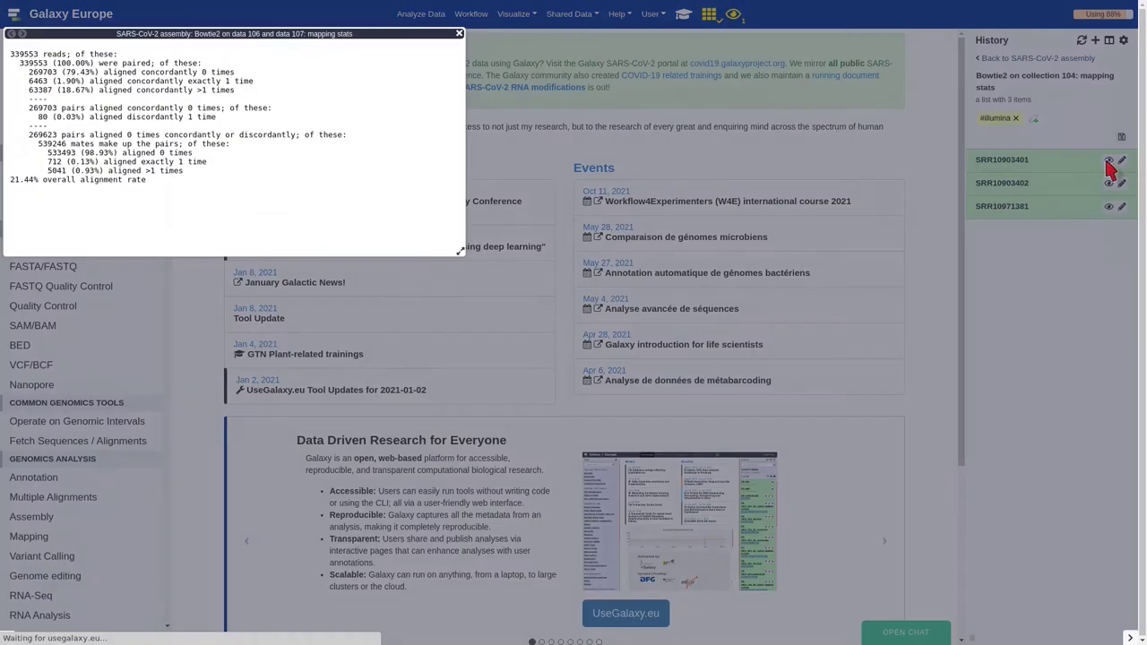
pyautogui.click(1042, 159)
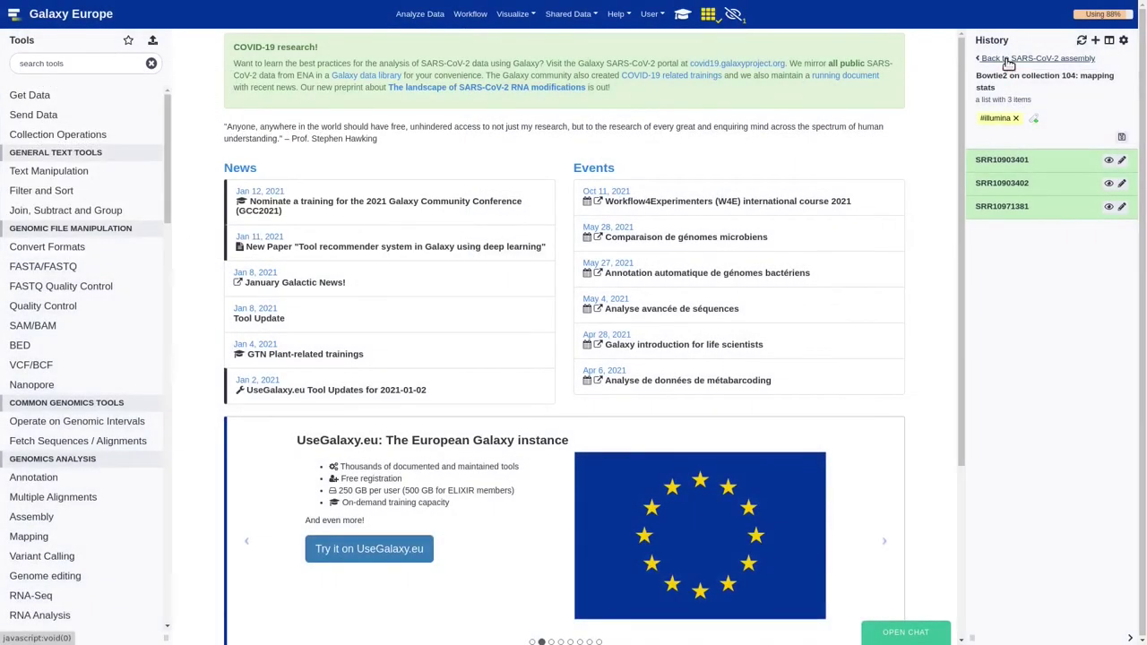
# View the Samtools stats Summary Numbers for SRR10902284 beside the Bowtie2 mapping stats, enlarging both windows to read them in full
pyautogui.click(1009, 58)
pyautogui.click(1087, 177)
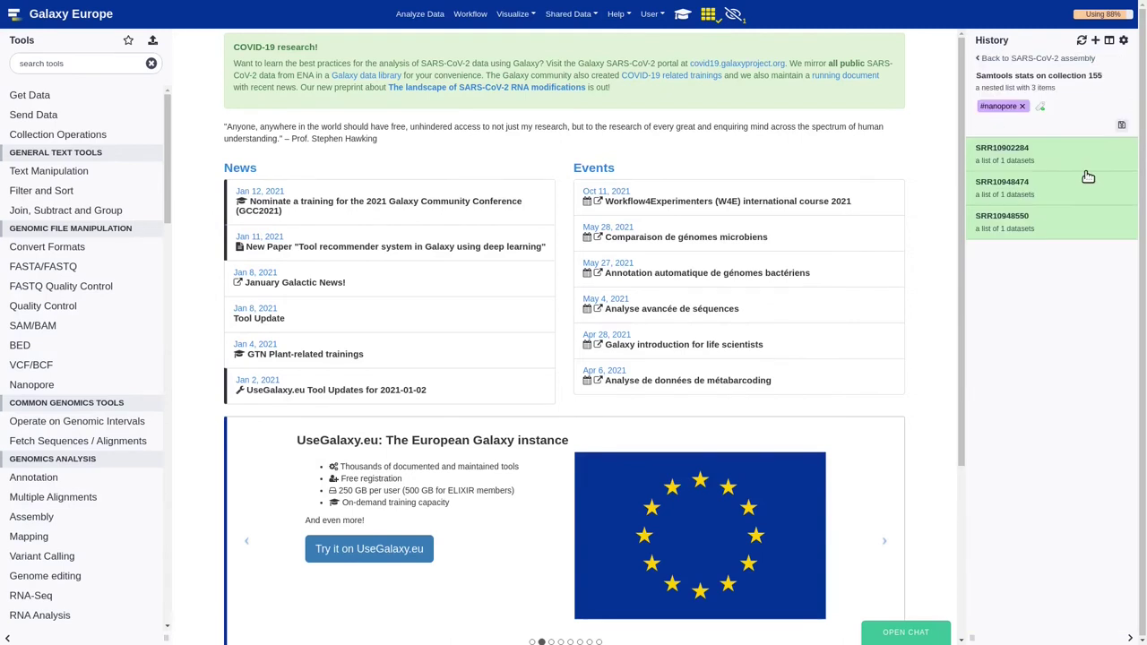
pyautogui.click(1071, 162)
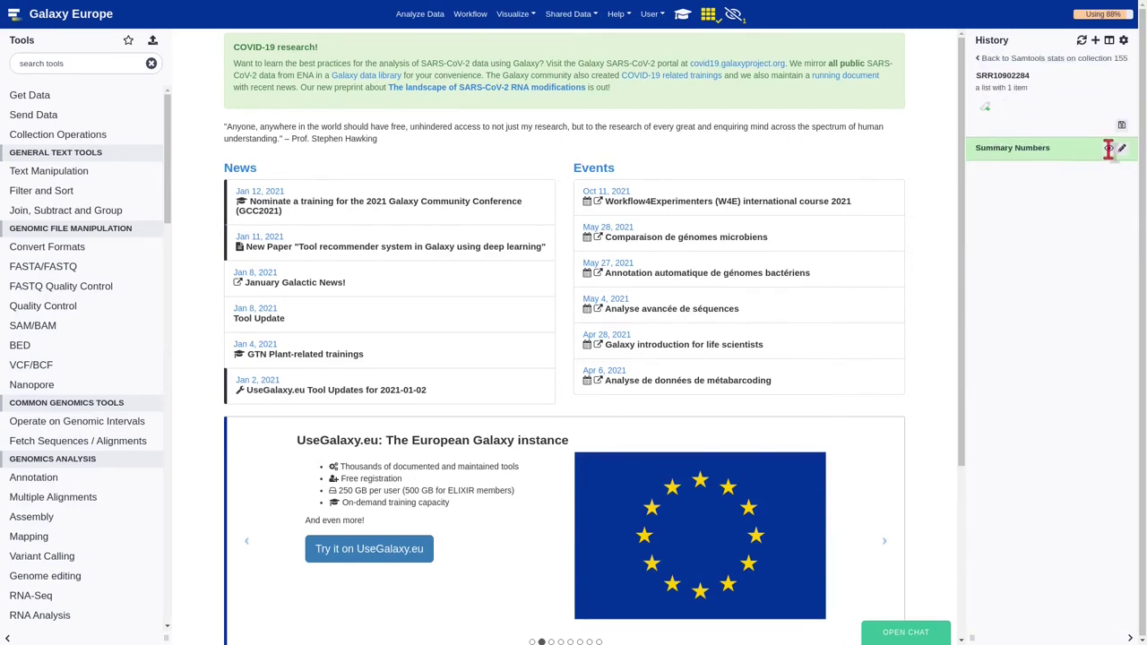
pyautogui.click(1102, 152)
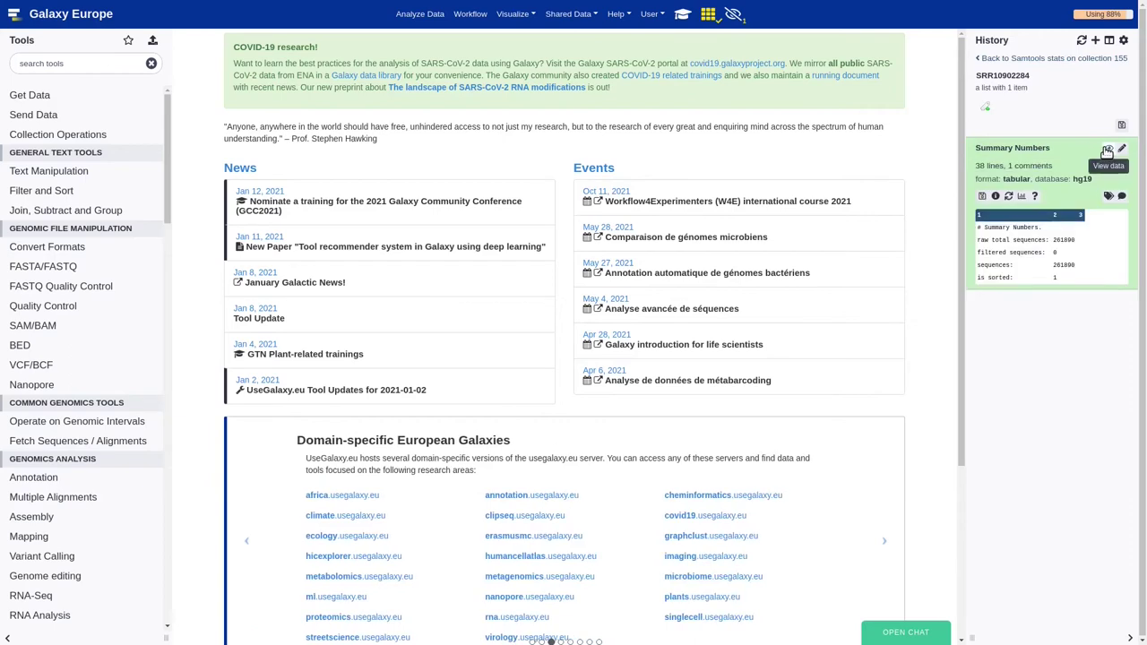
pyautogui.click(1107, 150)
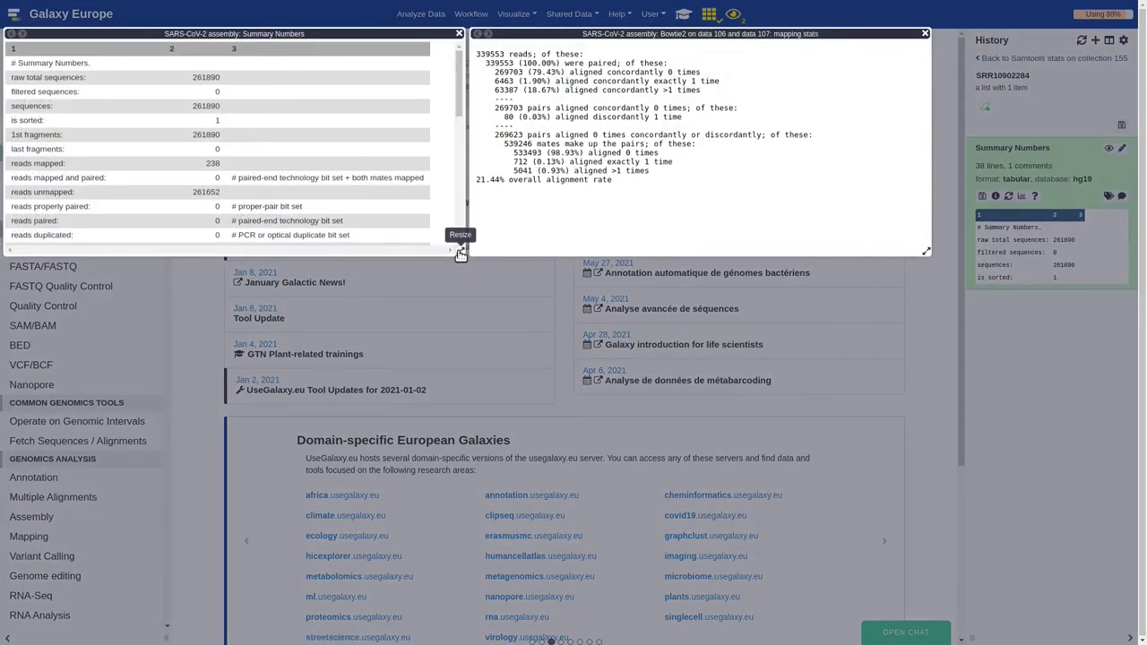
pyautogui.moveTo(460, 251); pyautogui.dragTo(528, 606)
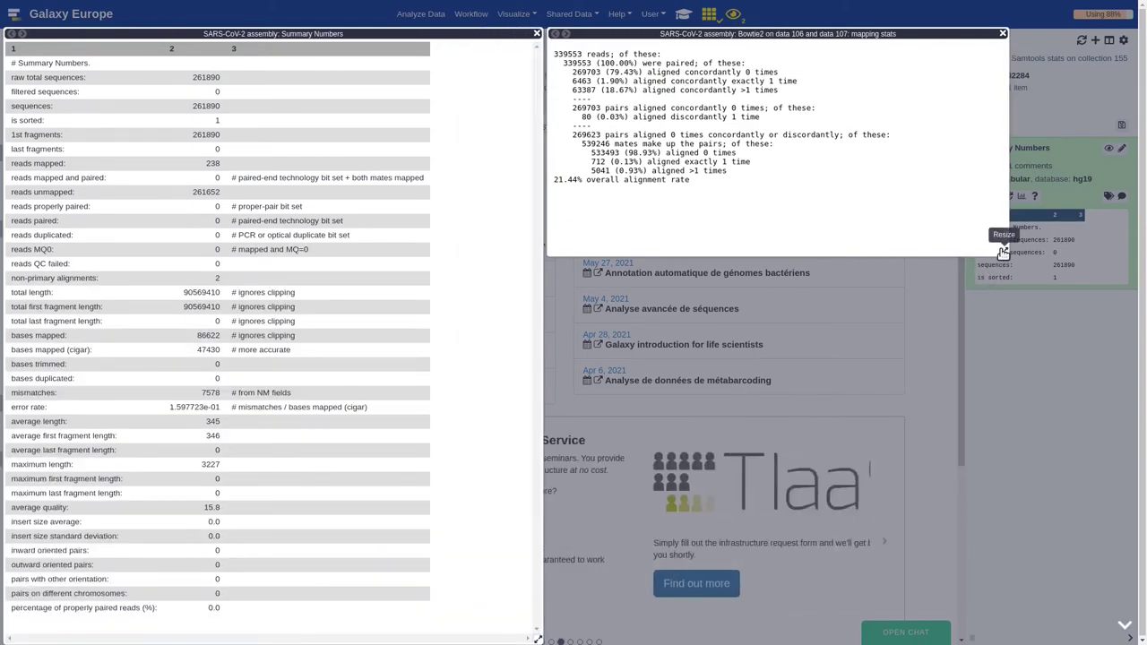
pyautogui.moveTo(1003, 253); pyautogui.dragTo(1012, 625)
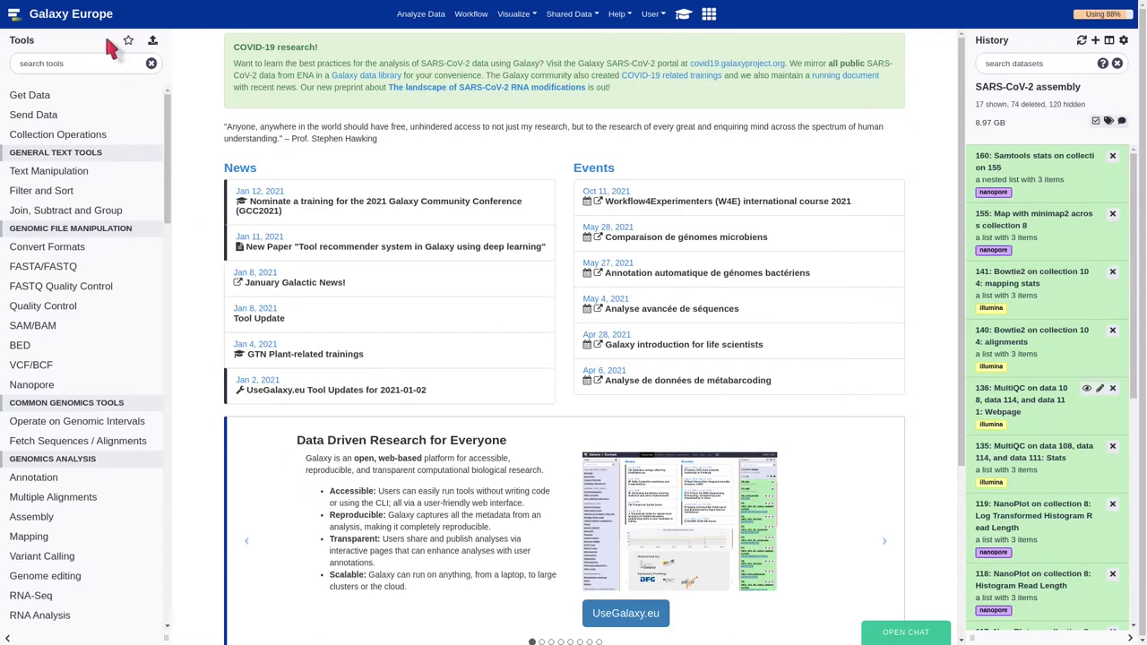
# Find and open the Samtools view tool and choose the Bowtie2 alignments collection as its input
pyautogui.click(89, 63)
pyautogui.write('samtools view')
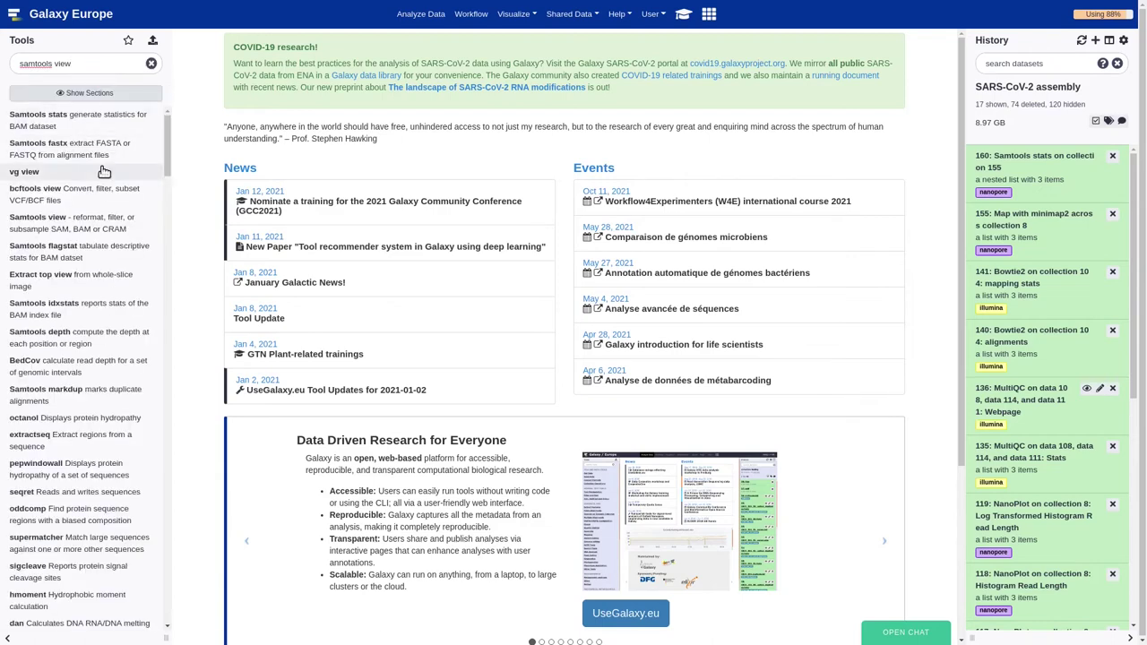
pyautogui.click(108, 219)
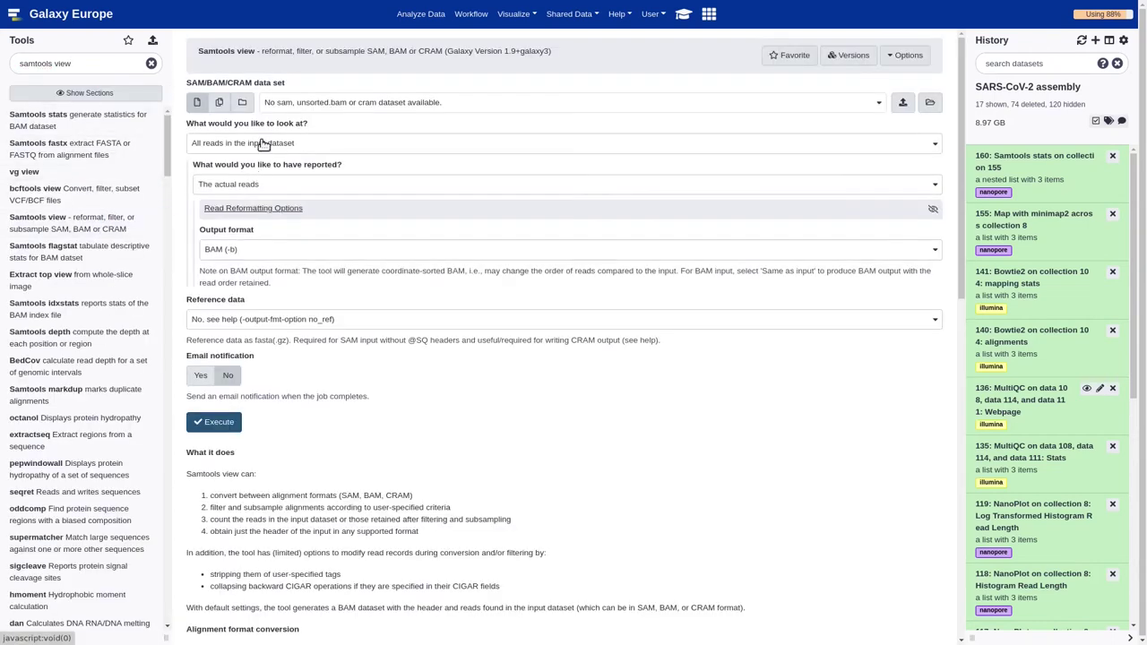
pyautogui.click(242, 102)
pyautogui.click(285, 105)
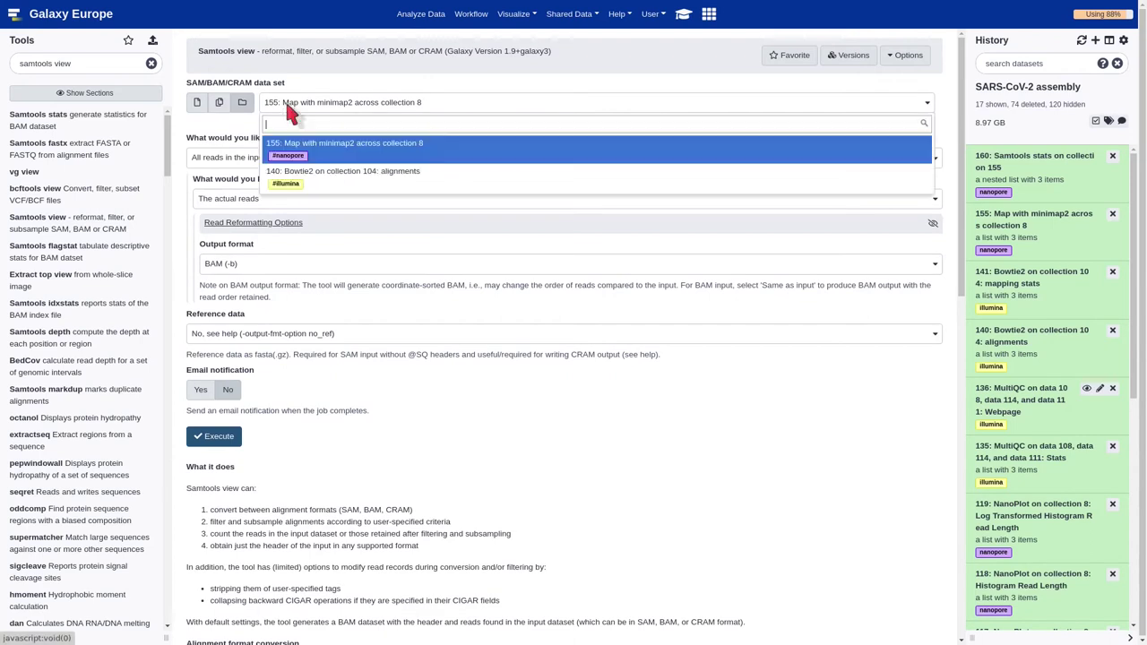
pyautogui.click(296, 177)
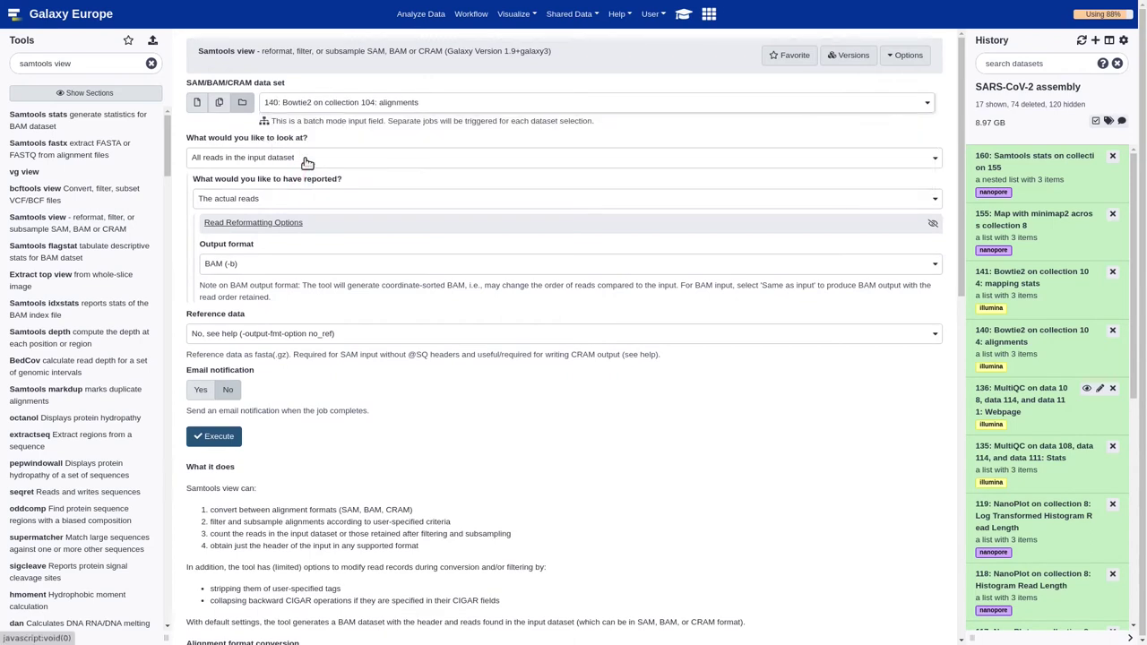
# Filter the Bowtie2 alignments to reads with the flags Read is unmapped and Mate is unmapped set, and run Samtools view
pyautogui.click(304, 157)
pyautogui.click(301, 215)
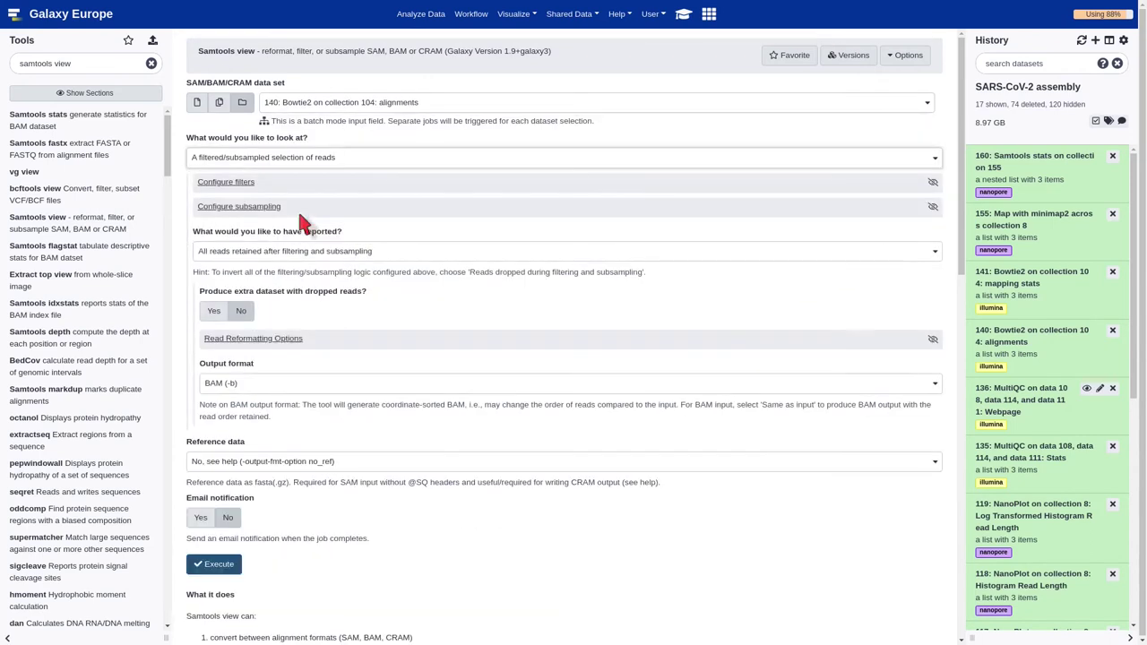
pyautogui.click(242, 183)
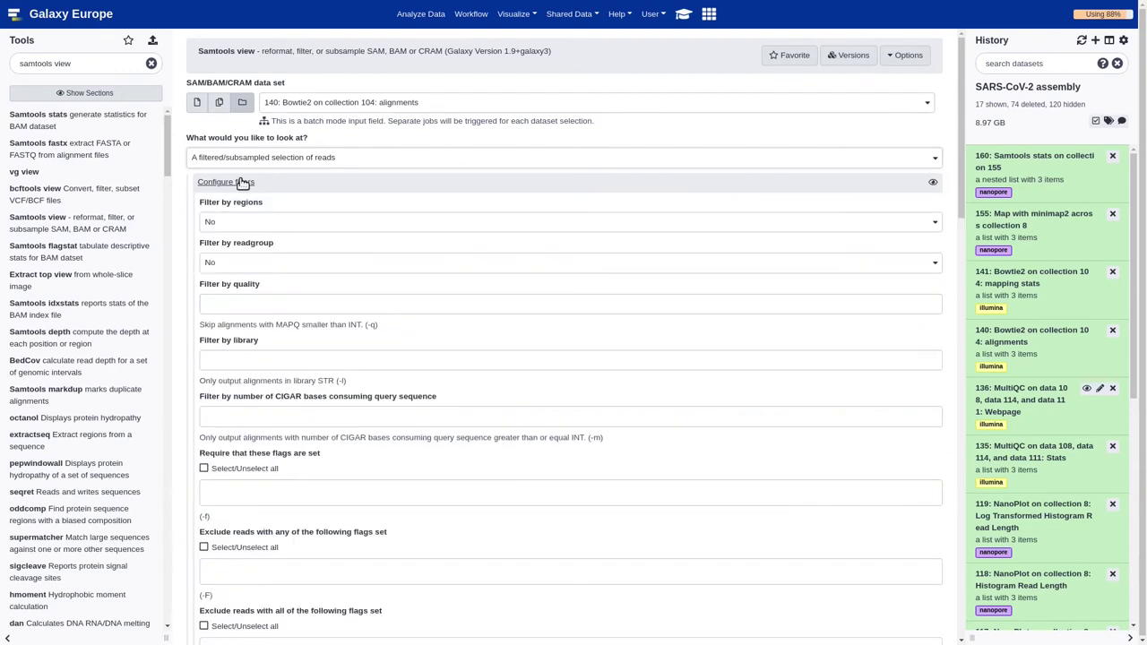
pyautogui.click(249, 493)
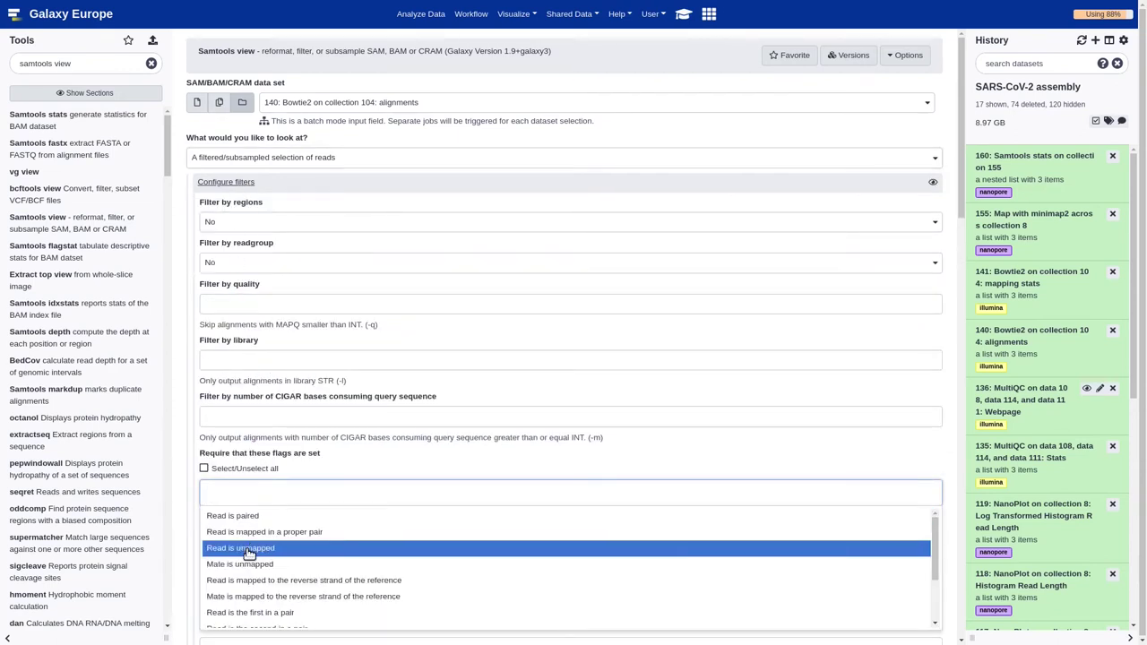
pyautogui.click(249, 550)
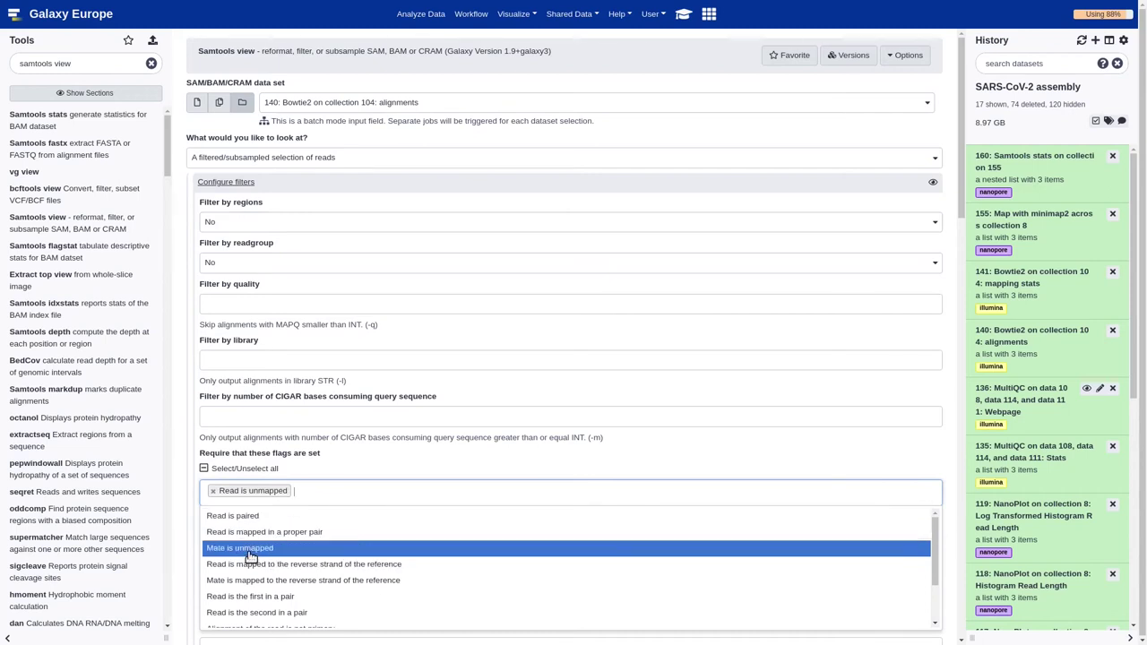
pyautogui.click(250, 550)
pyautogui.click(397, 457)
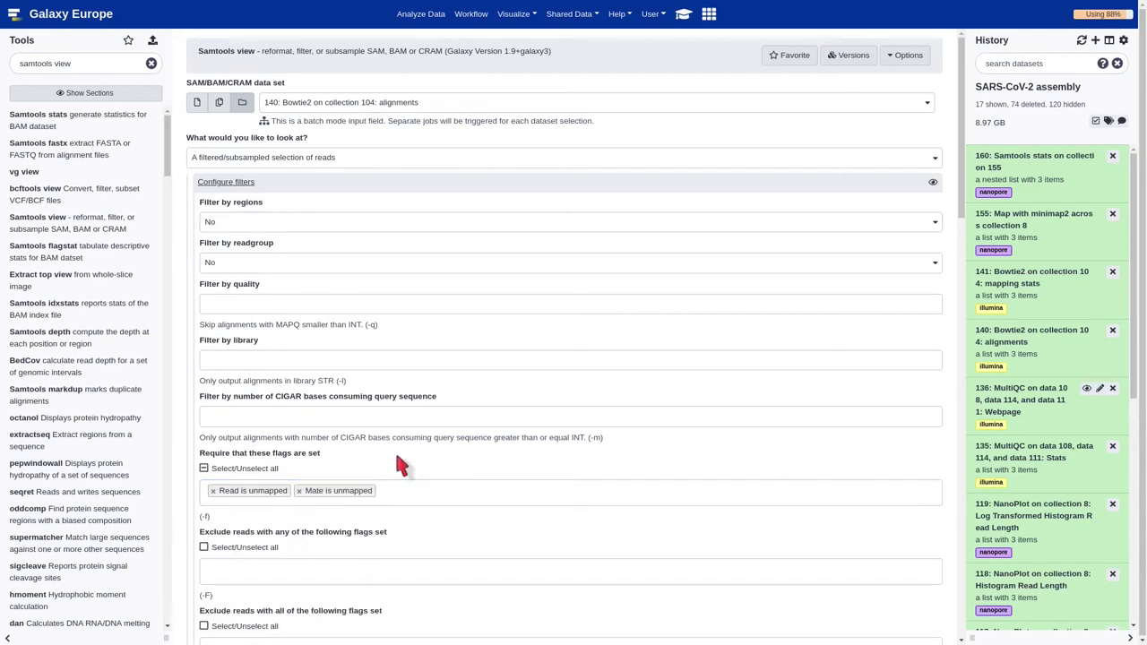
pyautogui.scroll(-4, 397, 457)
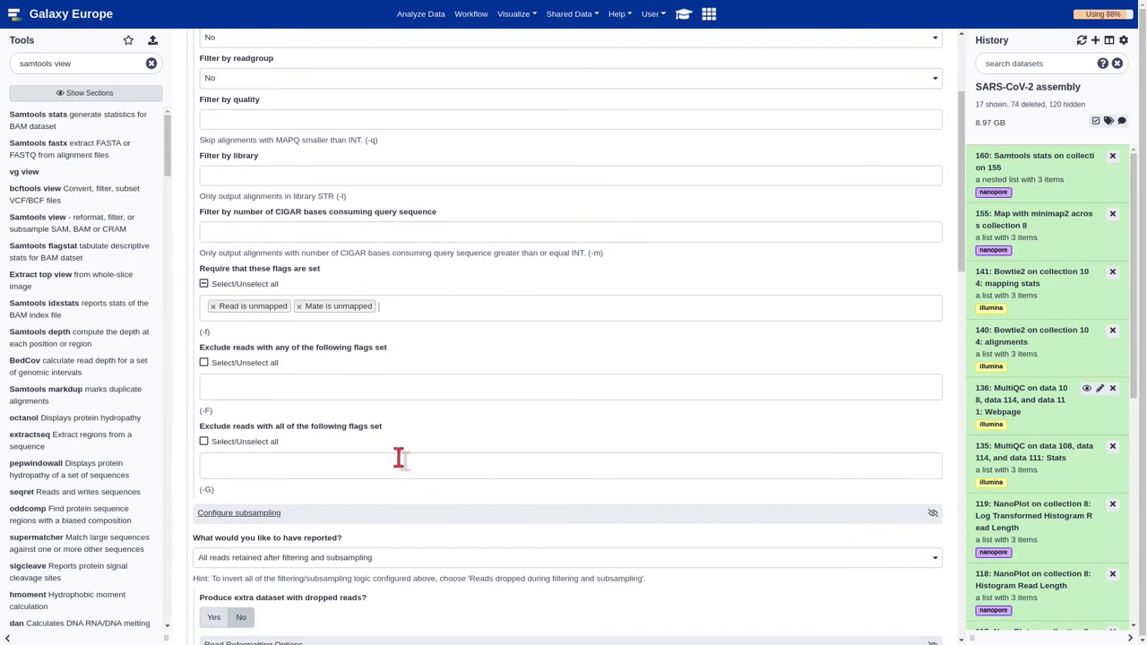
pyautogui.scroll(-3, 399, 457)
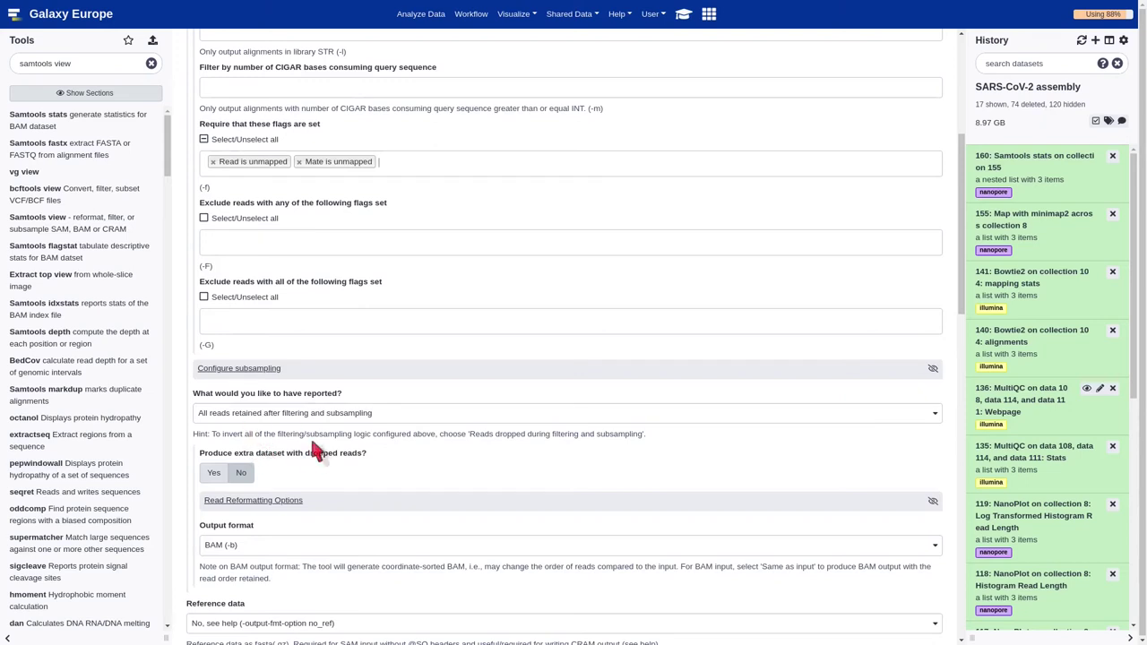
pyautogui.scroll(-2, 357, 459)
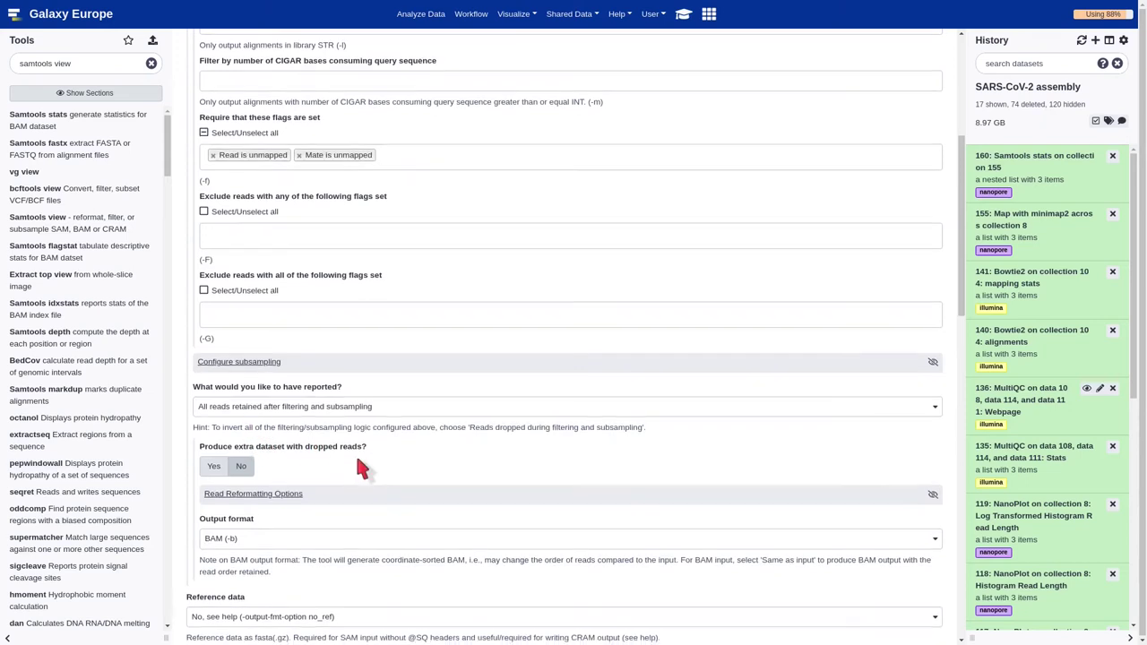
pyautogui.scroll(-2, 358, 463)
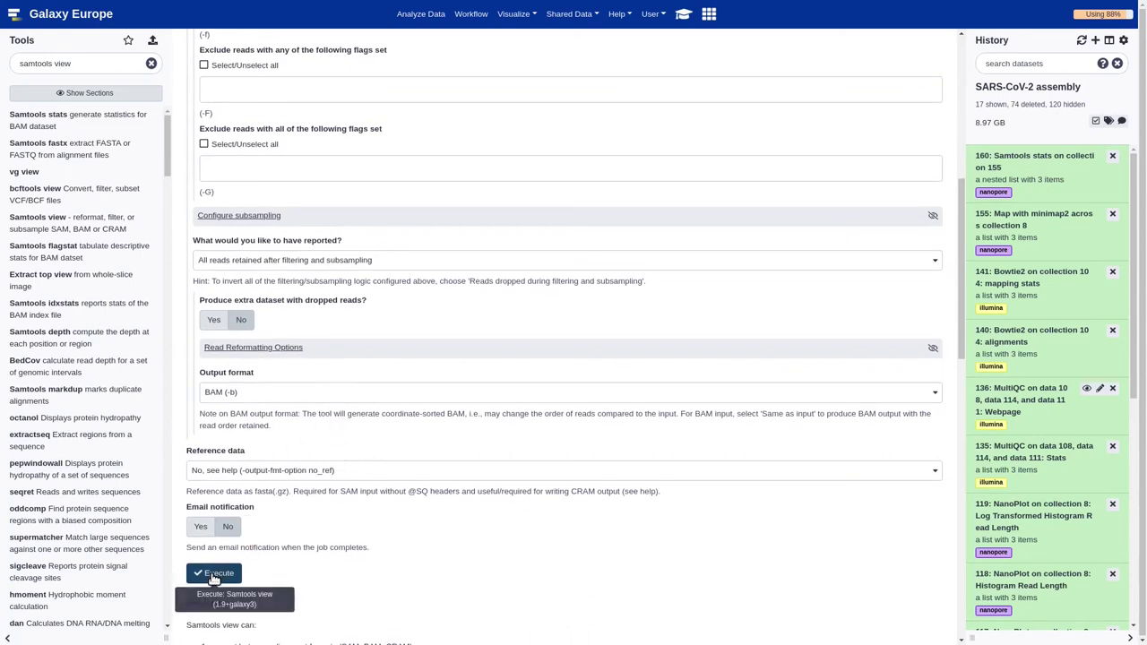
pyautogui.click(213, 575)
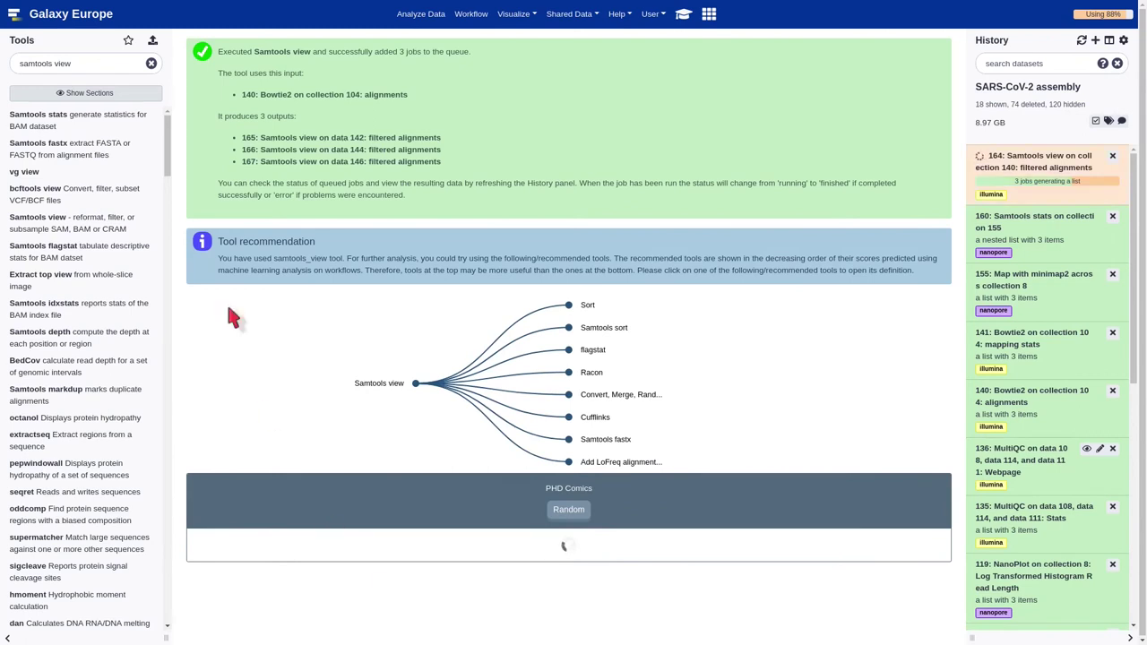
# Reopen Samtools view and choose the Map with minimap2 collection as its input
pyautogui.click(95, 222)
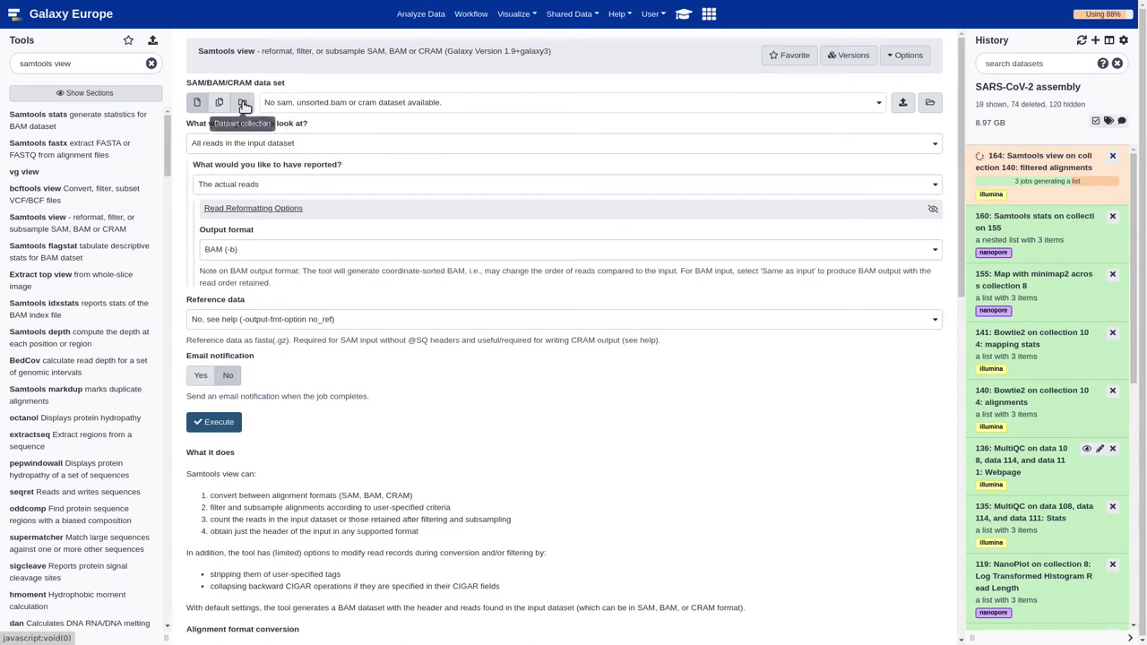
pyautogui.click(242, 102)
pyautogui.click(306, 104)
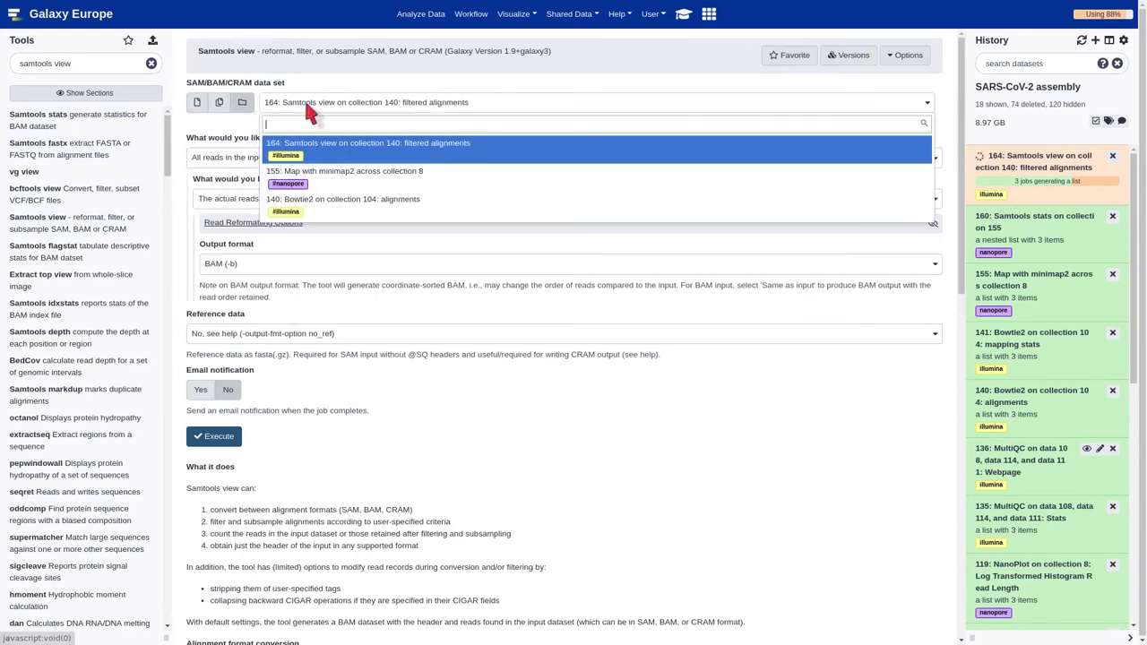
pyautogui.click(321, 185)
# Filter the minimap2 alignments to reads with the flag Read is unmapped set, and run Samtools view
pyautogui.click(301, 158)
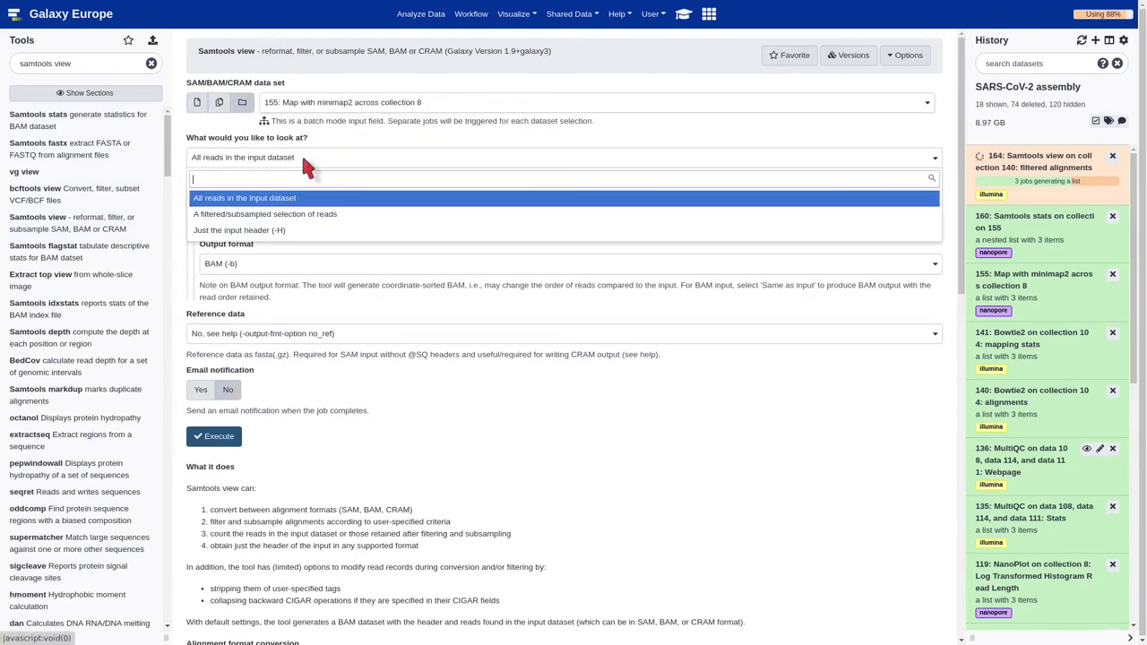
pyautogui.click(295, 215)
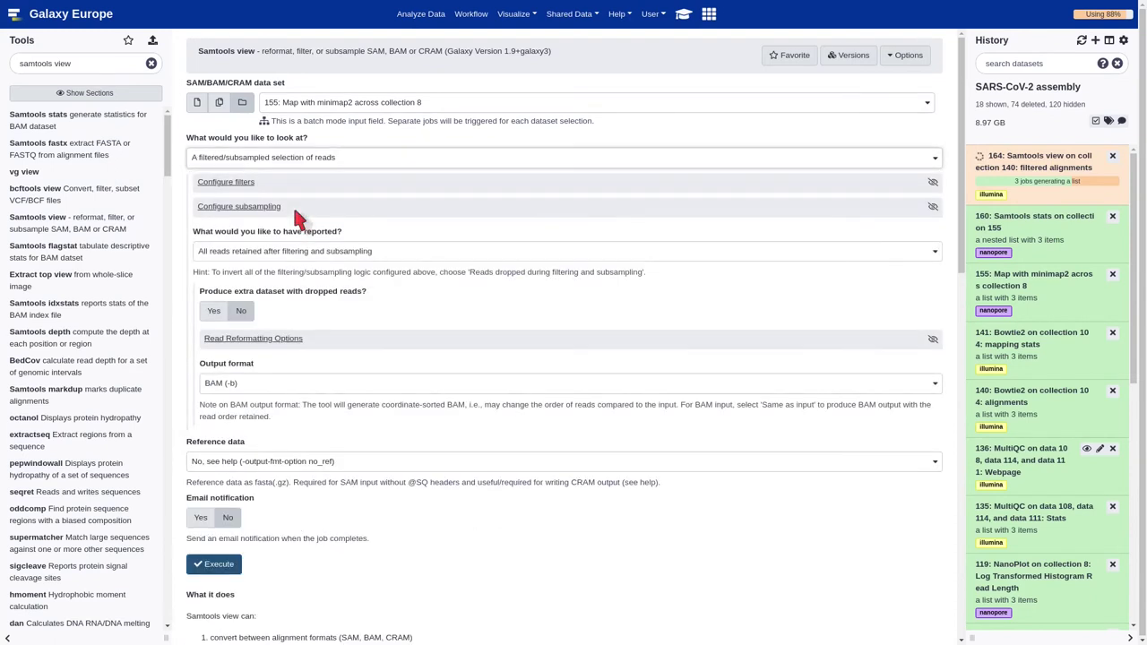
pyautogui.click(239, 184)
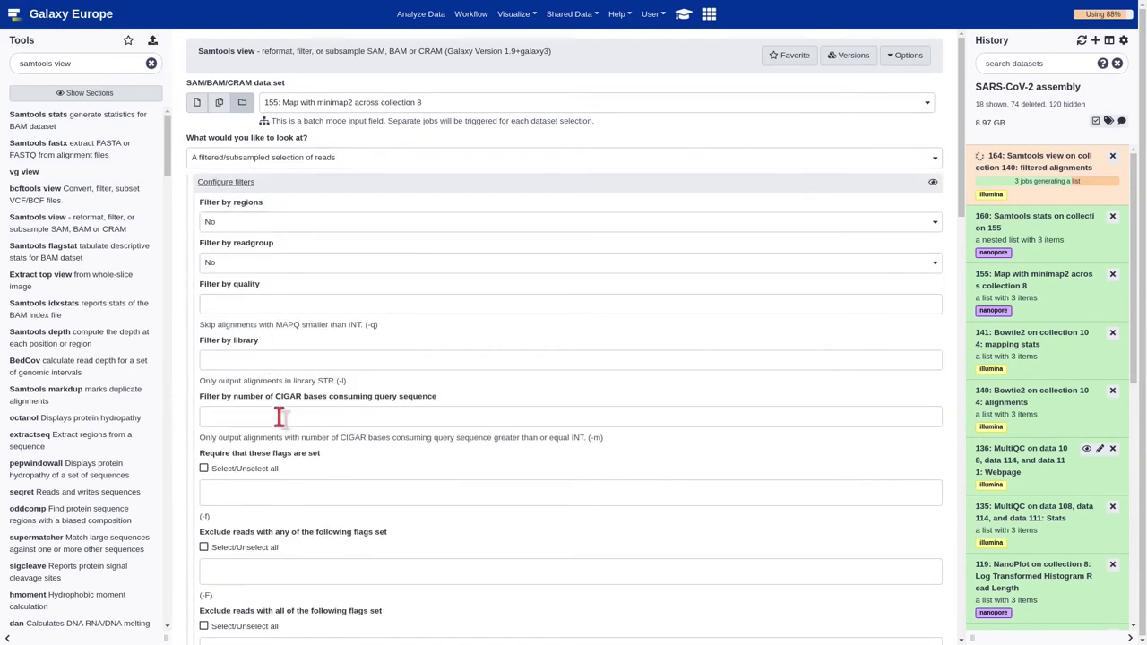
pyautogui.click(259, 491)
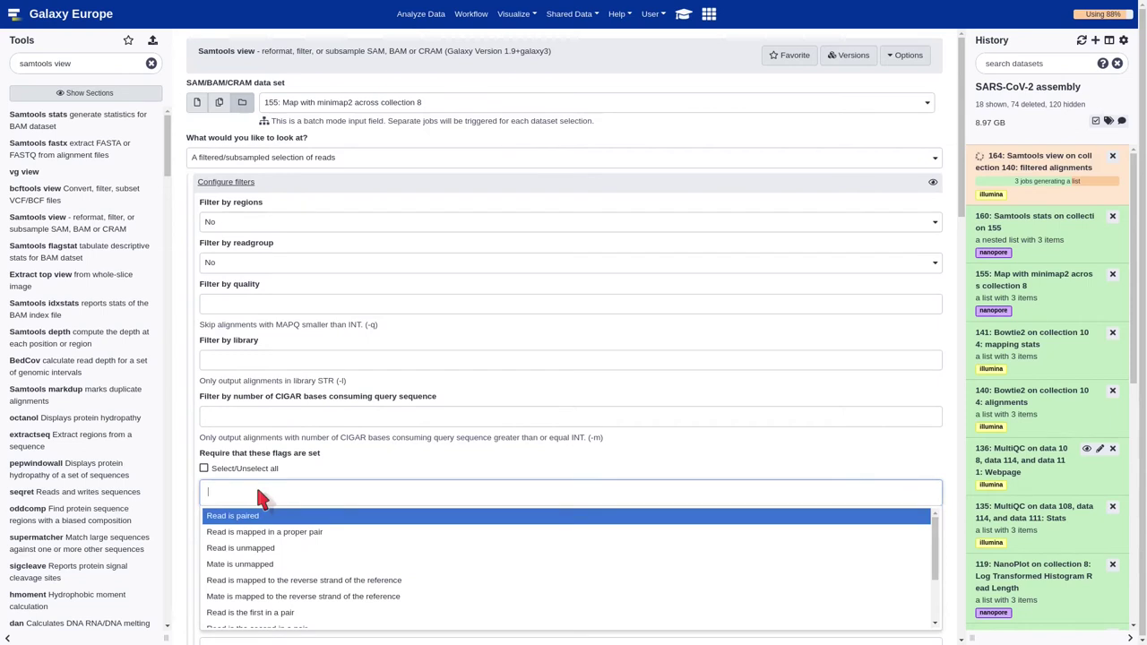
pyautogui.write('read')
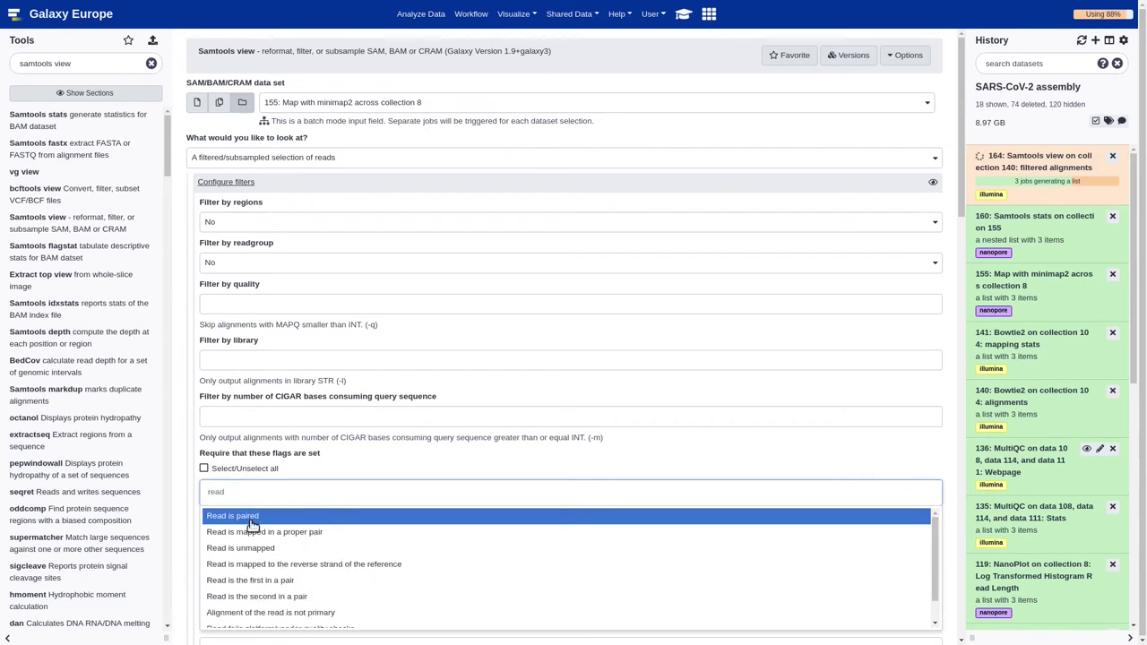
pyautogui.click(241, 548)
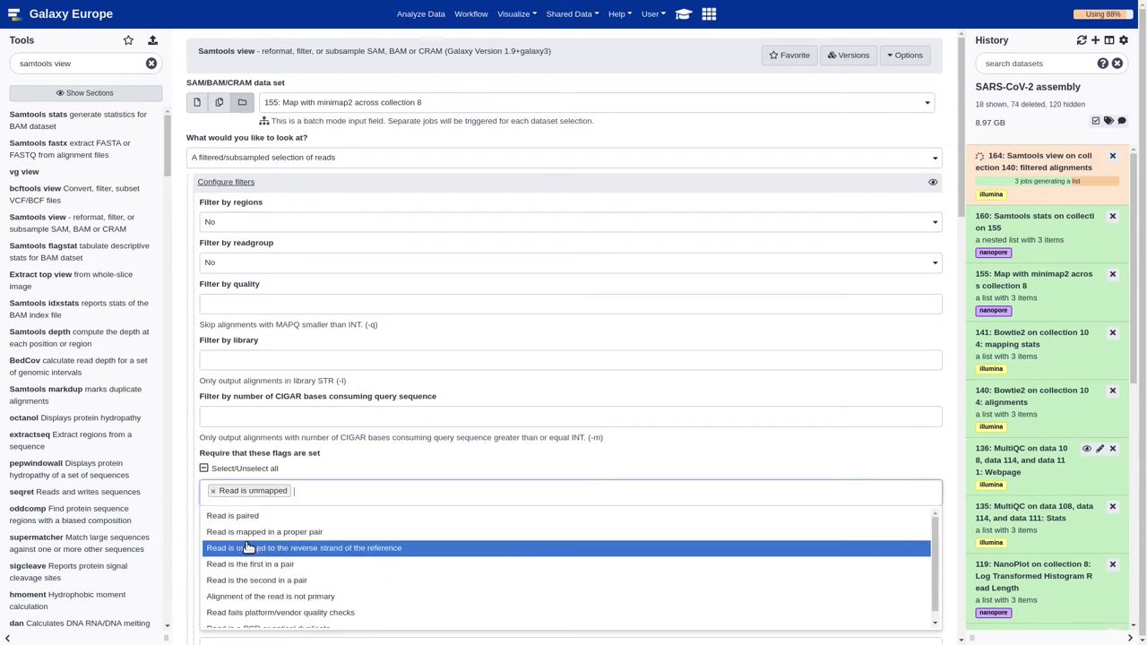
pyautogui.click(352, 475)
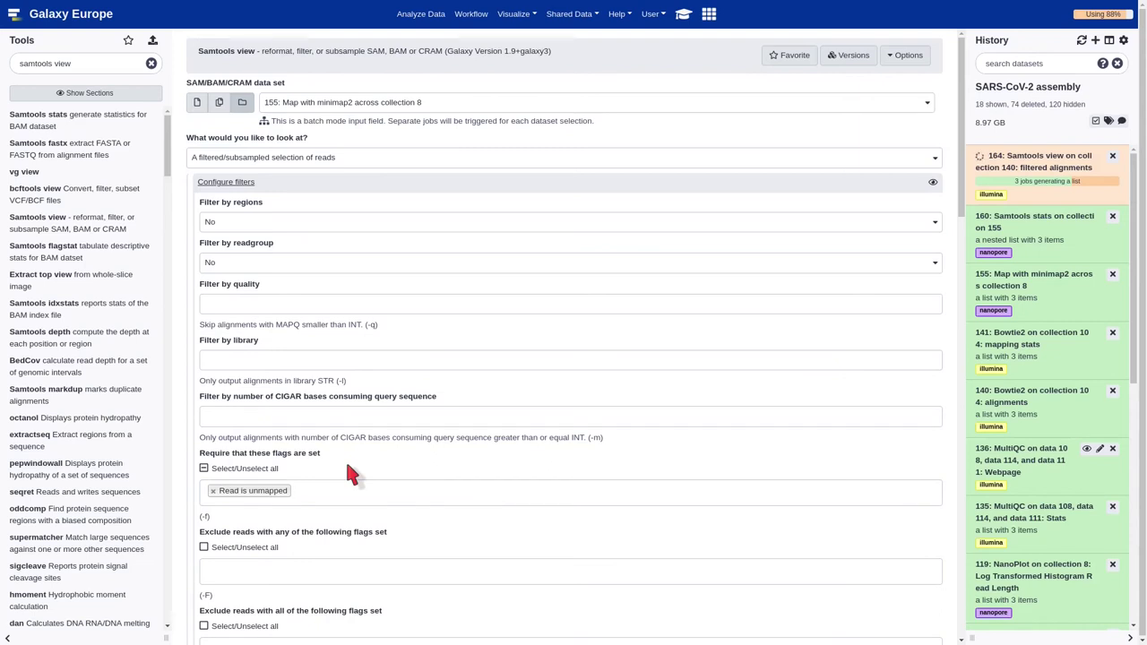
pyautogui.scroll(-3, 351, 474)
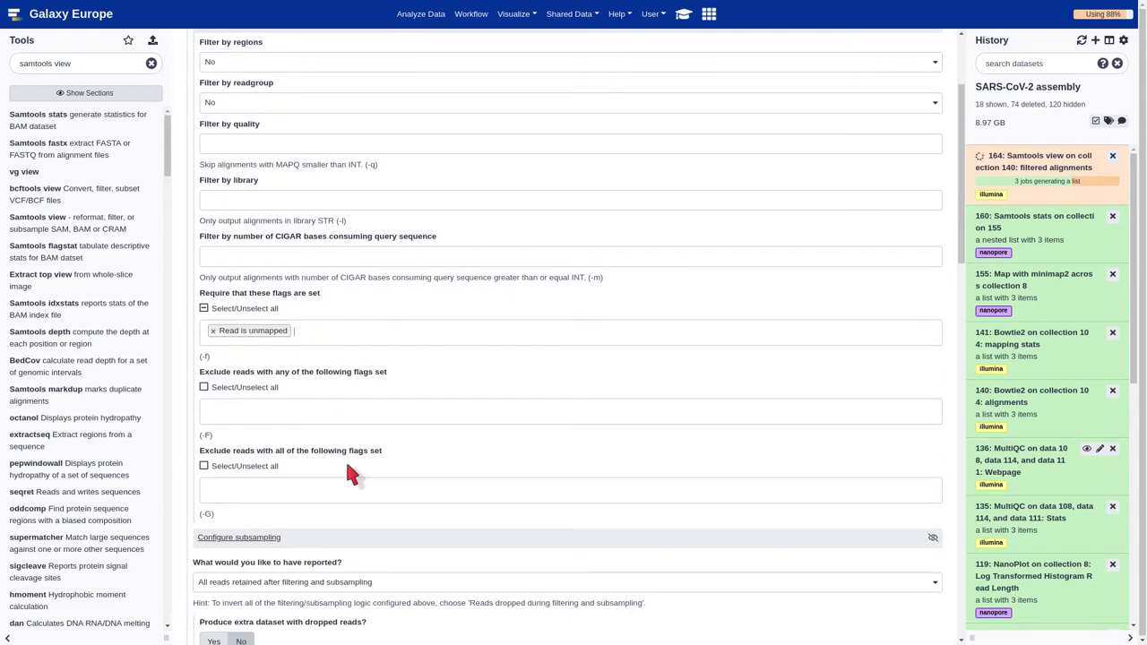
pyautogui.scroll(-4, 349, 473)
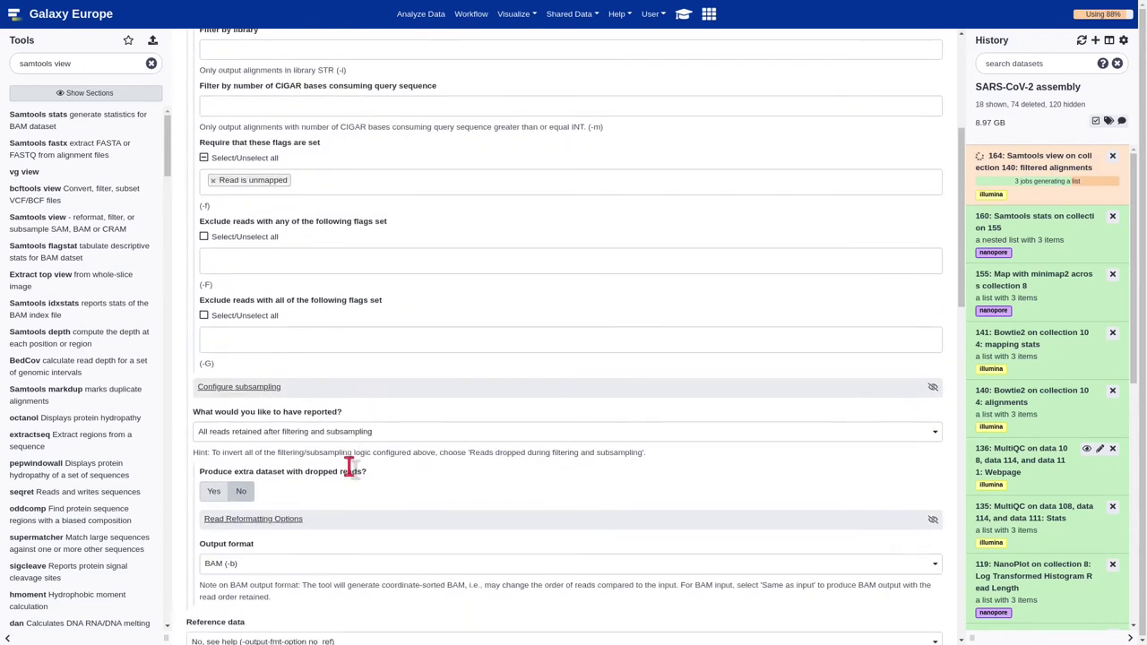
pyautogui.scroll(-3, 349, 467)
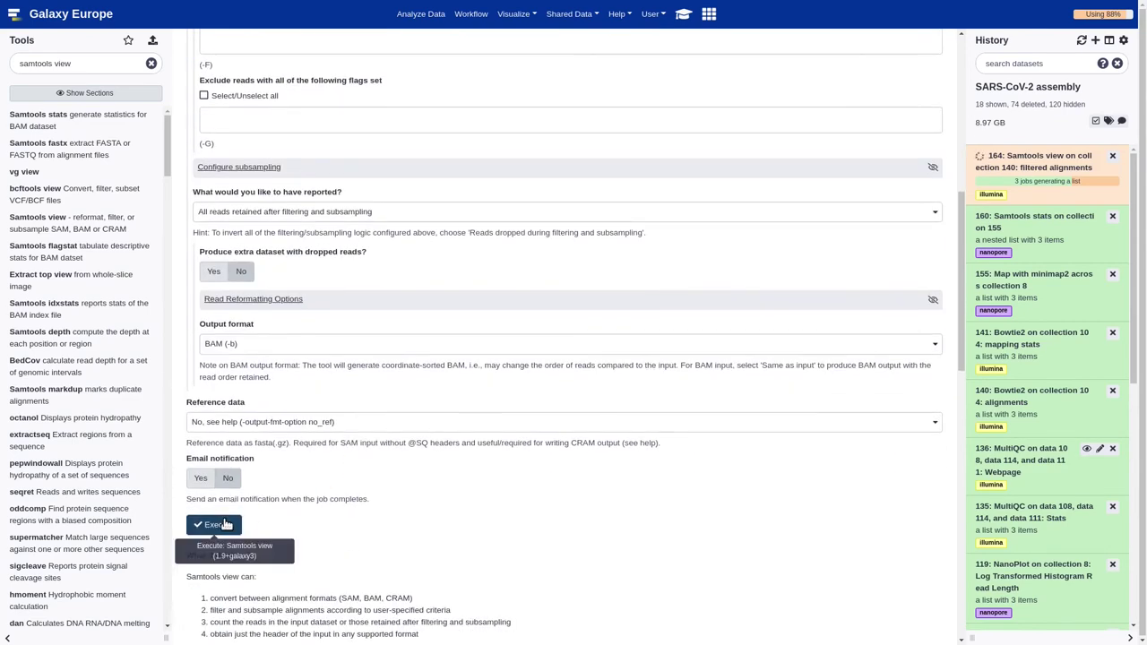
pyautogui.click(224, 524)
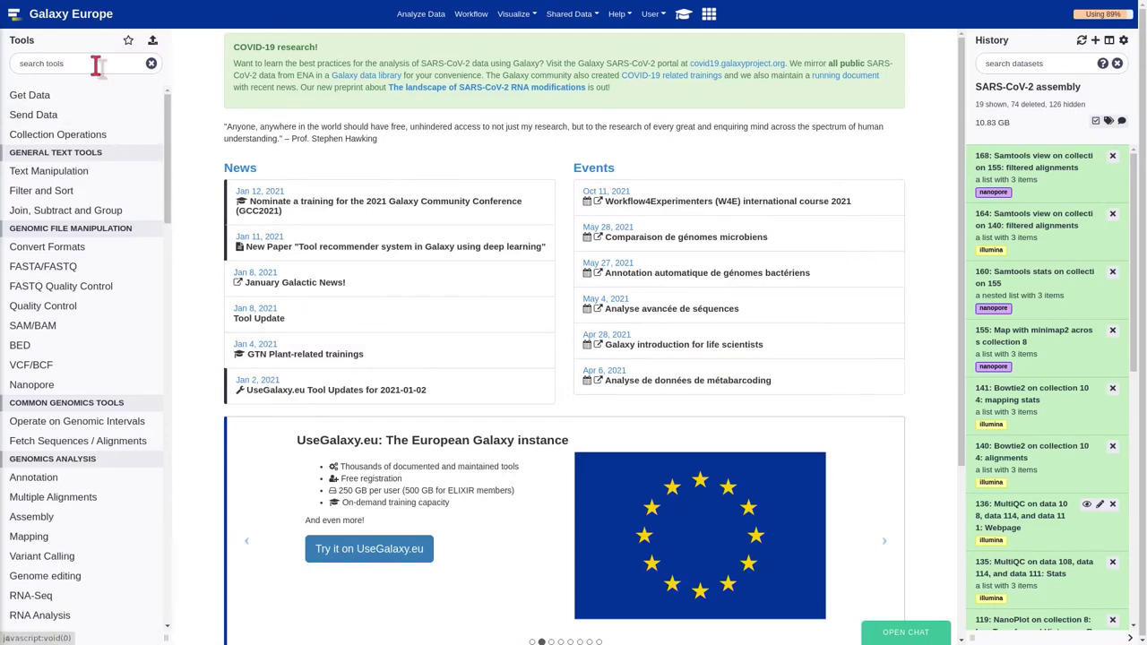
# Find and open the Samtools fastx tool and choose the filtered alignments of collection 140 (illumina) as its input
pyautogui.click(96, 65)
pyautogui.write('samtools ')
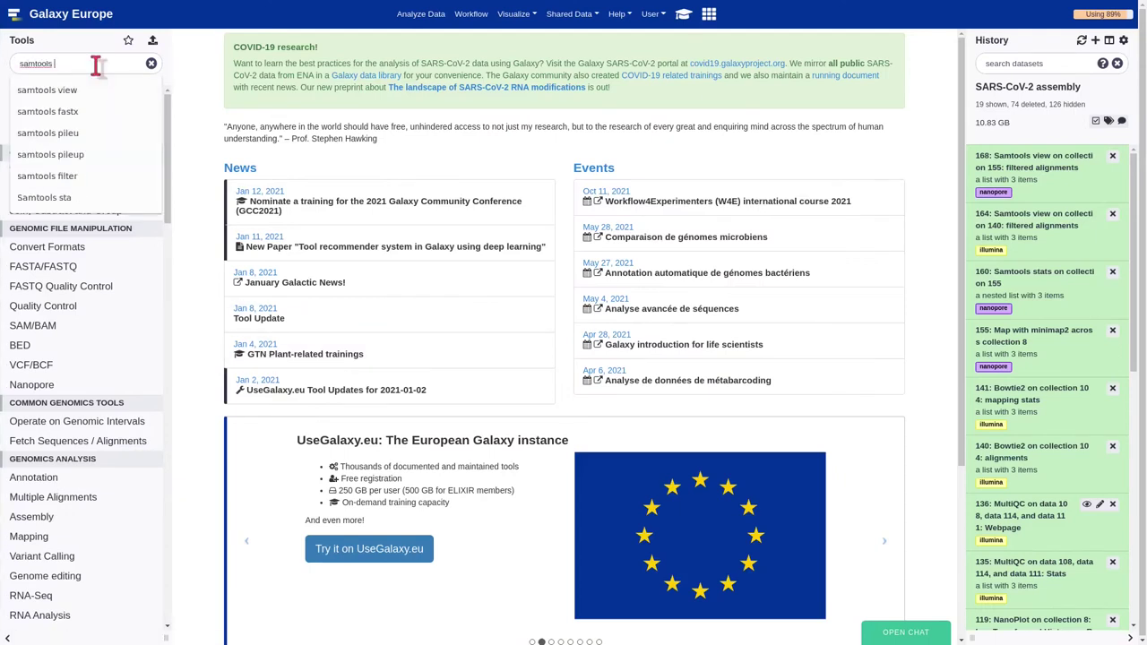
pyautogui.write('fast')
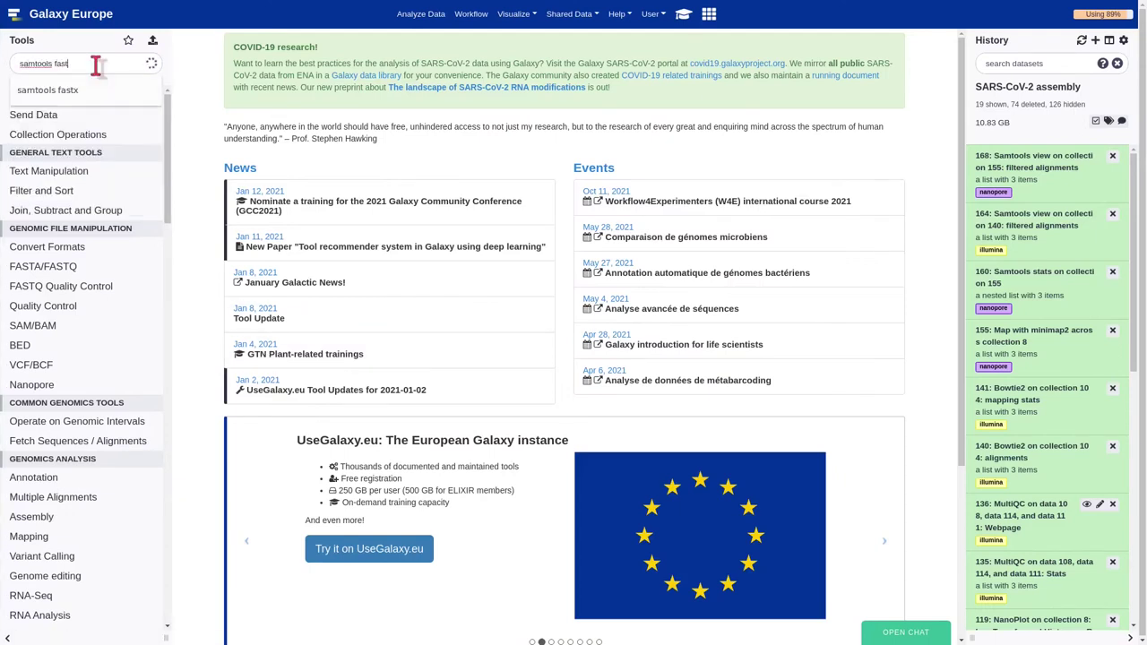
pyautogui.write('x')
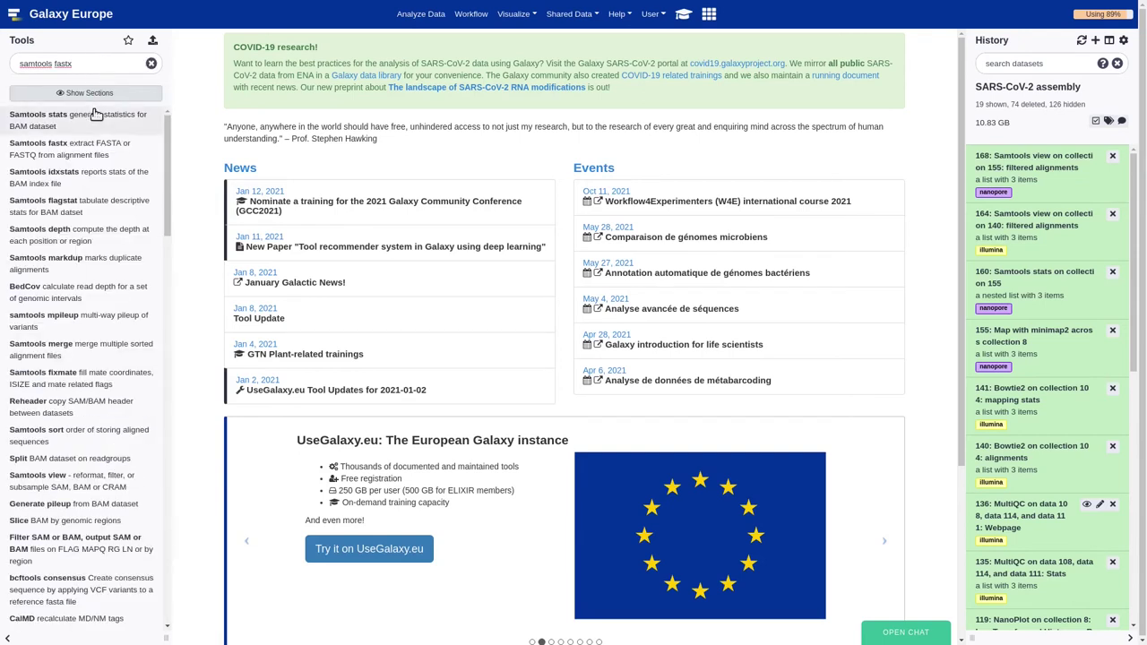
pyautogui.click(87, 153)
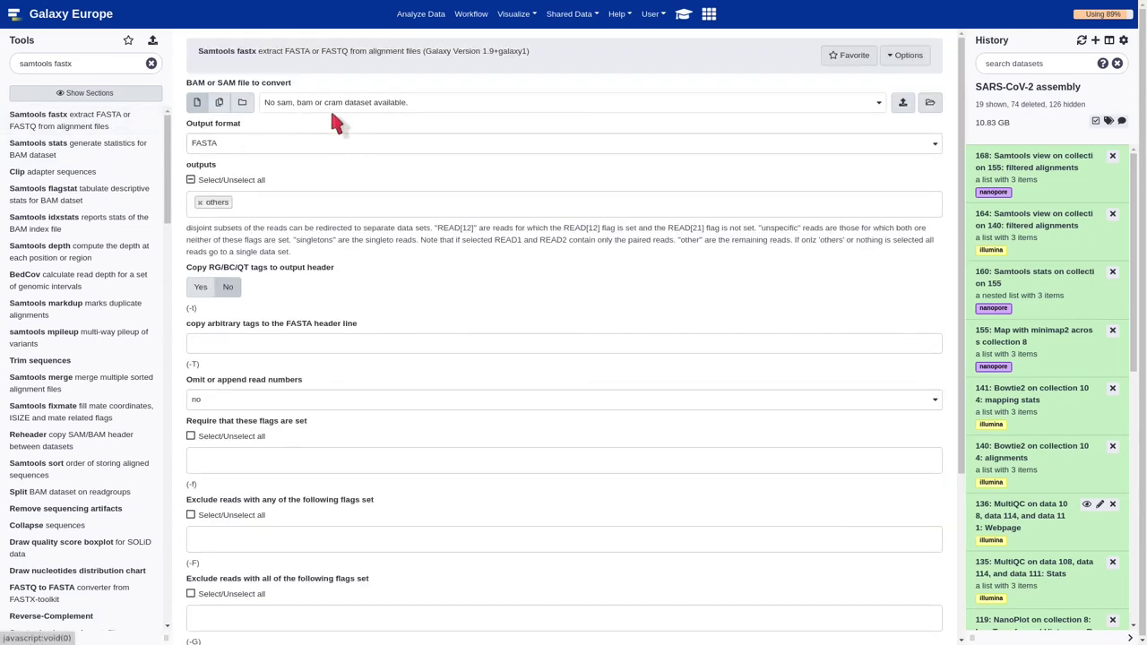
pyautogui.click(242, 102)
pyautogui.click(302, 112)
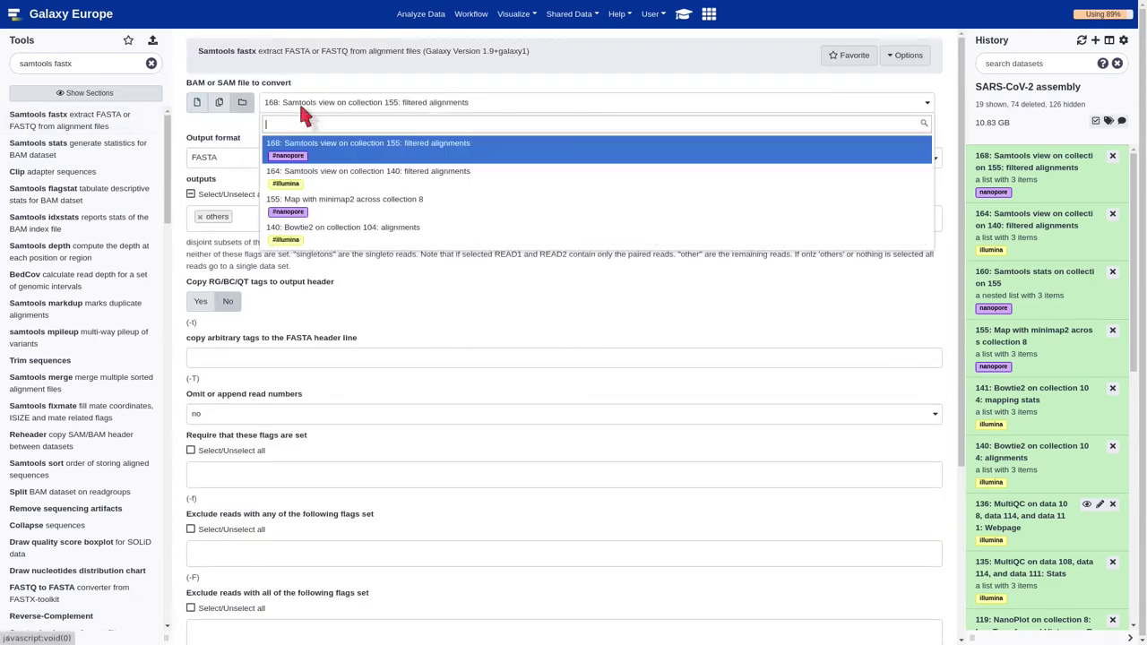
pyautogui.click(307, 177)
# Set the output format to compressed FASTQ, replace the others output with READ1 and READ2, and run Samtools fastx
pyautogui.click(281, 156)
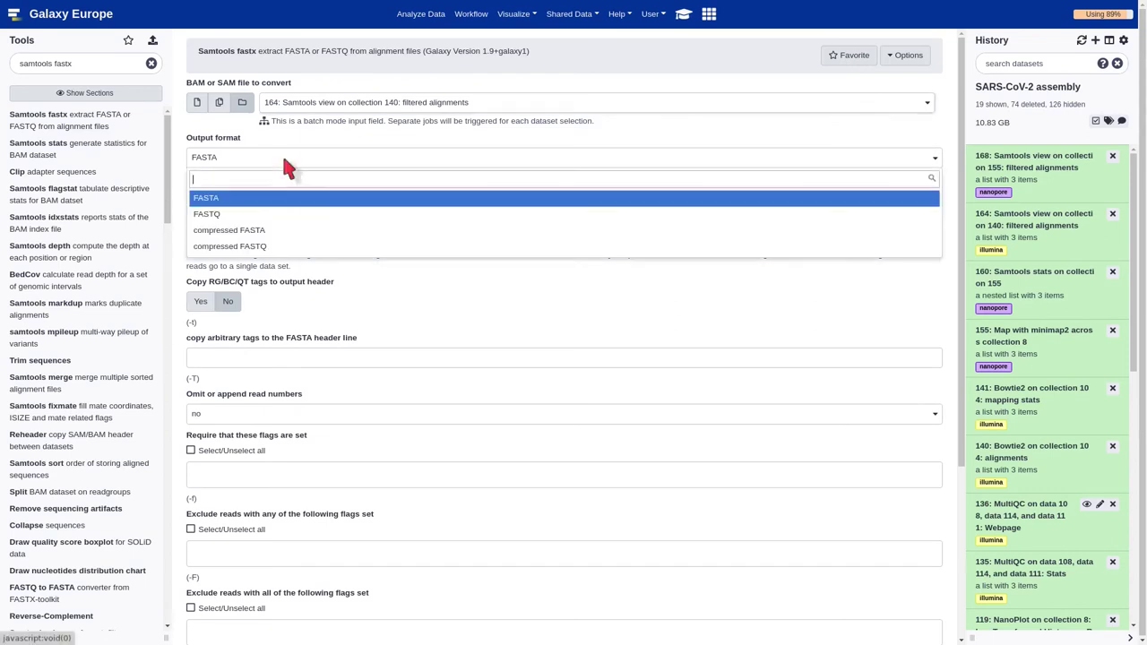
pyautogui.click(259, 246)
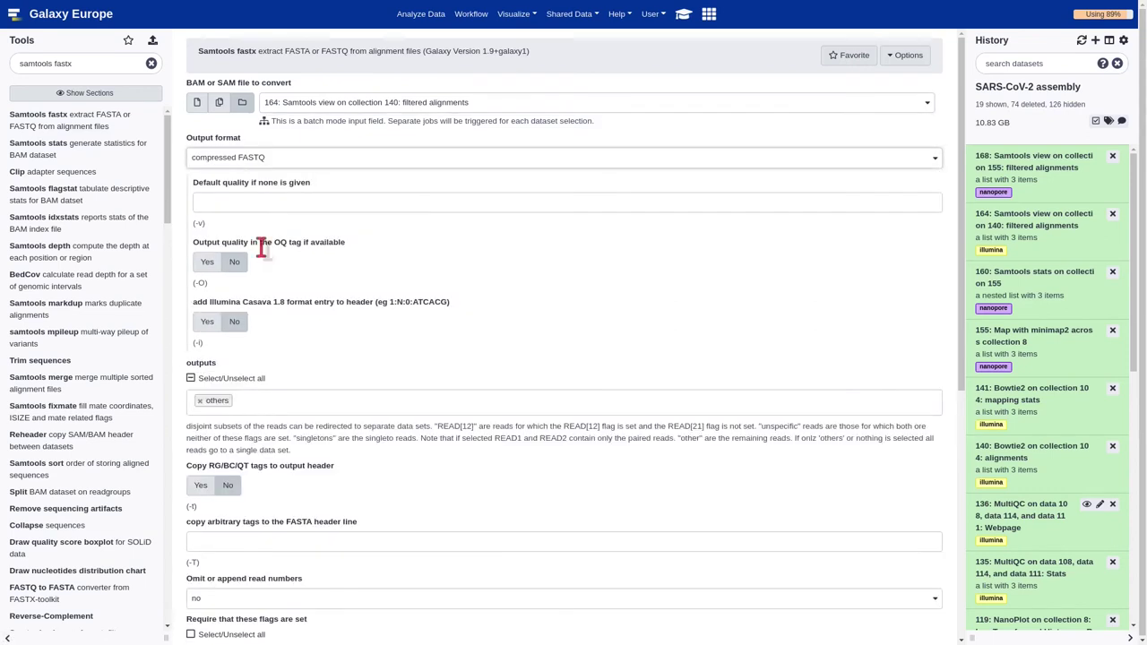
pyautogui.click(200, 401)
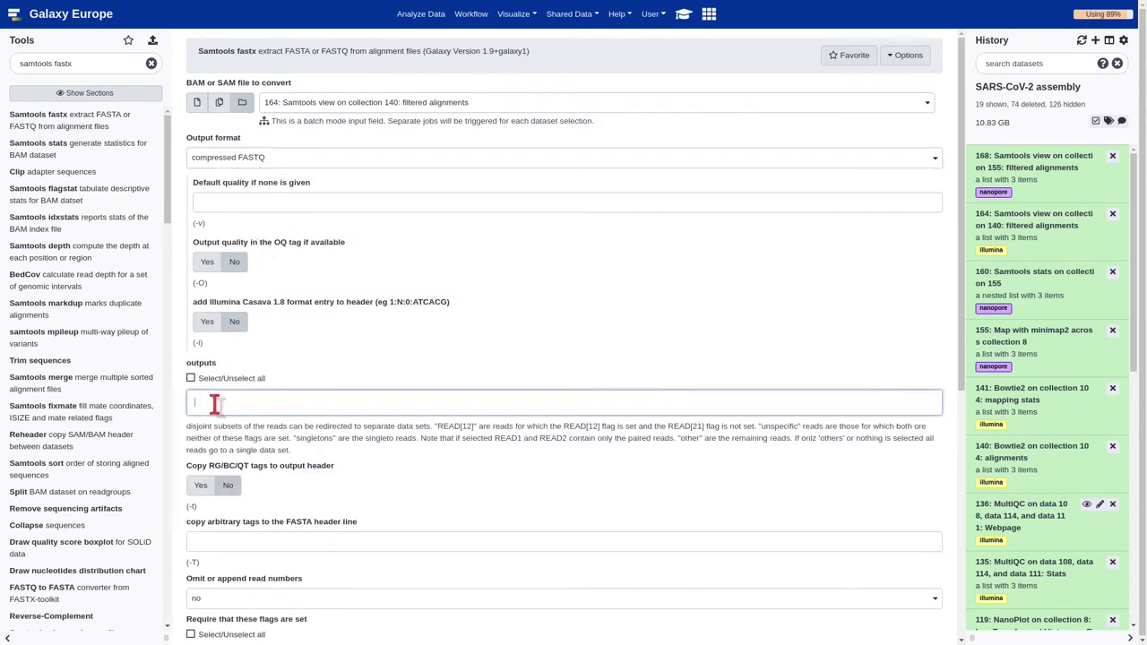
pyautogui.click(215, 403)
pyautogui.click(217, 442)
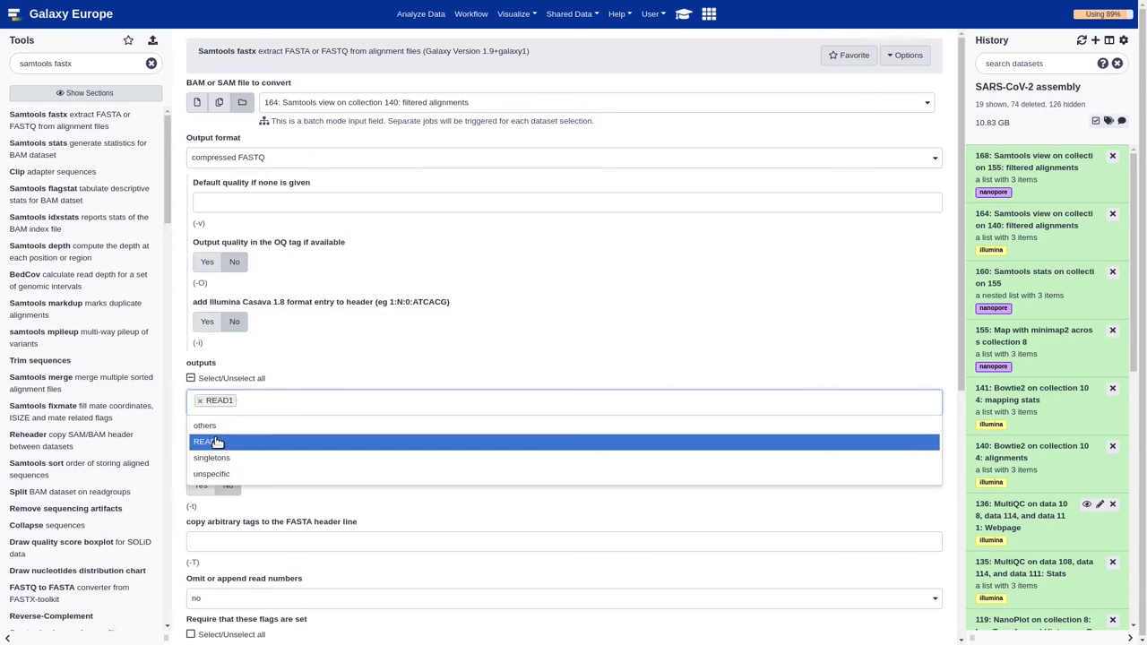
pyautogui.click(217, 442)
pyautogui.click(351, 492)
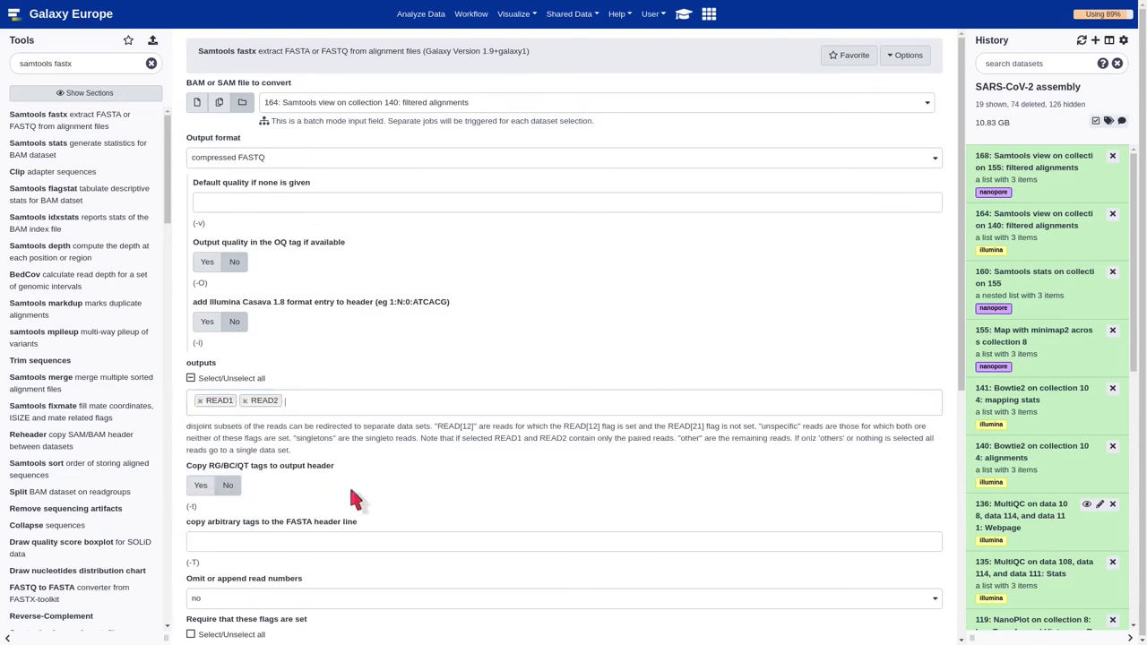
pyautogui.scroll(-5, 355, 499)
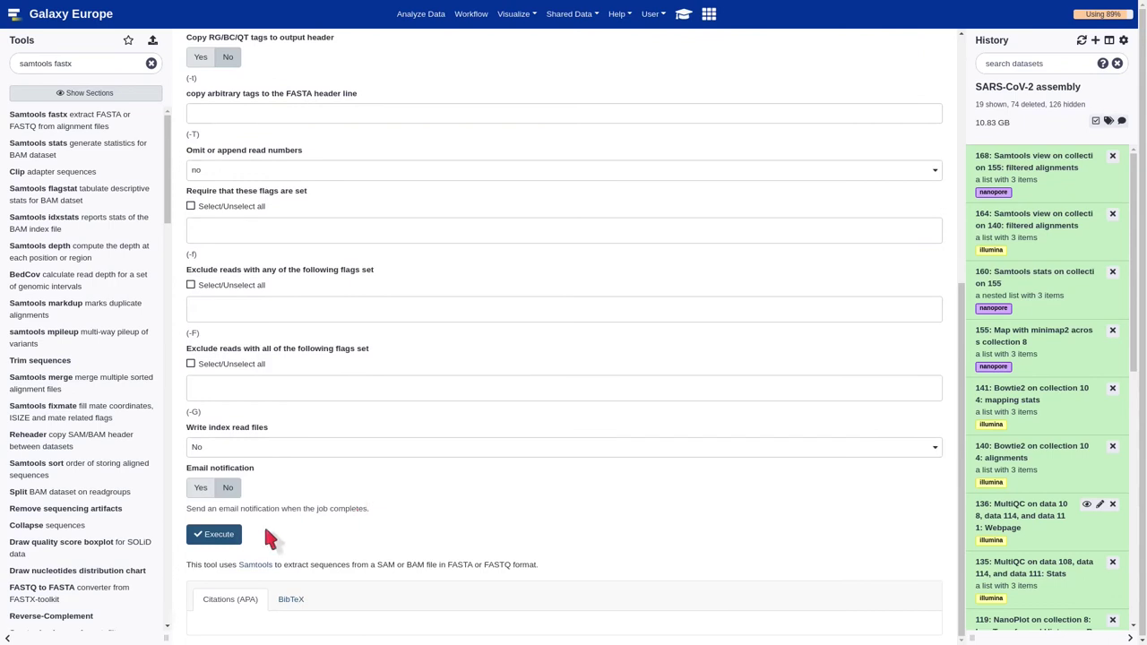
pyautogui.click(222, 534)
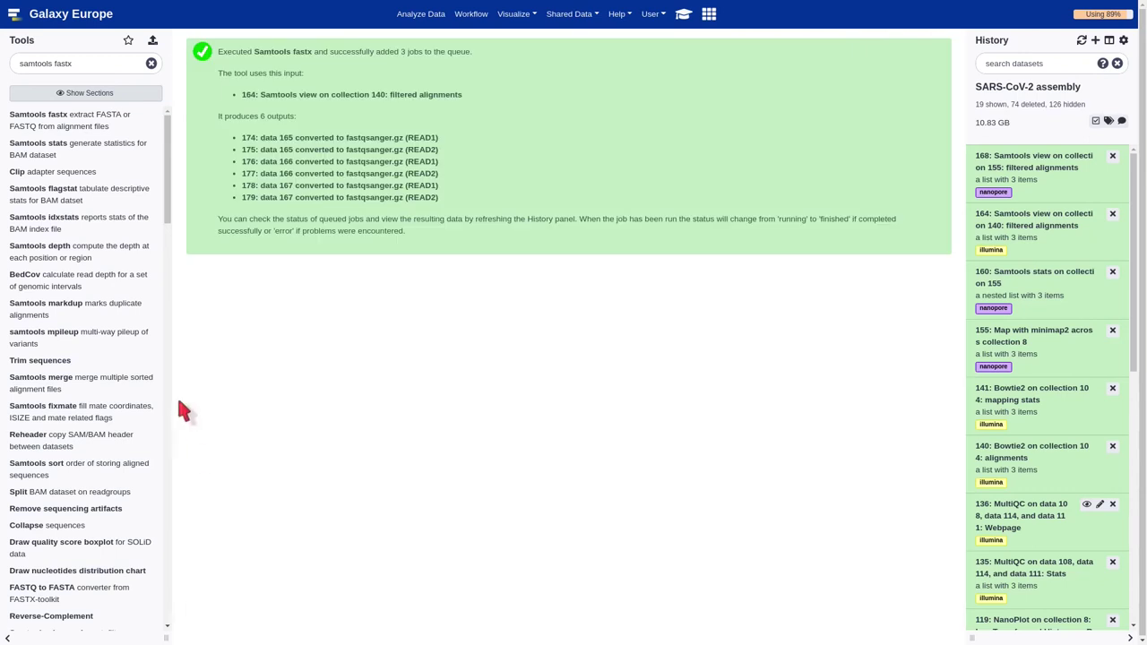
# Reopen Samtools fastx with the filtered alignments of collection 155 (nanopore) as input and compressed FASTQ as output format
pyautogui.click(81, 126)
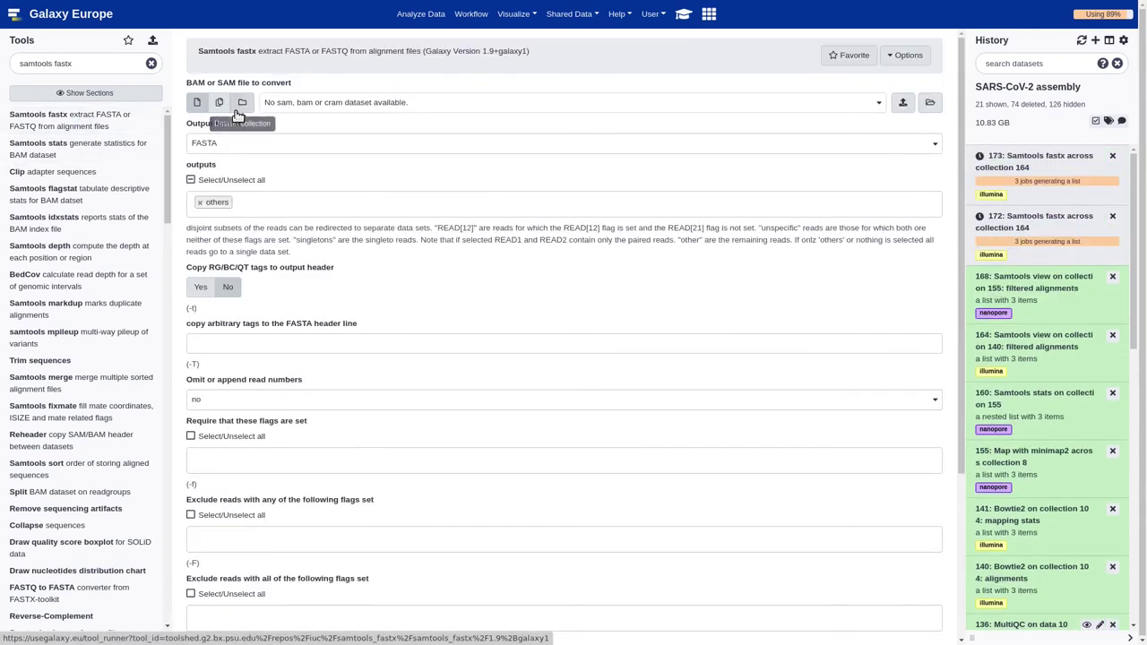
pyautogui.click(240, 107)
pyautogui.click(287, 106)
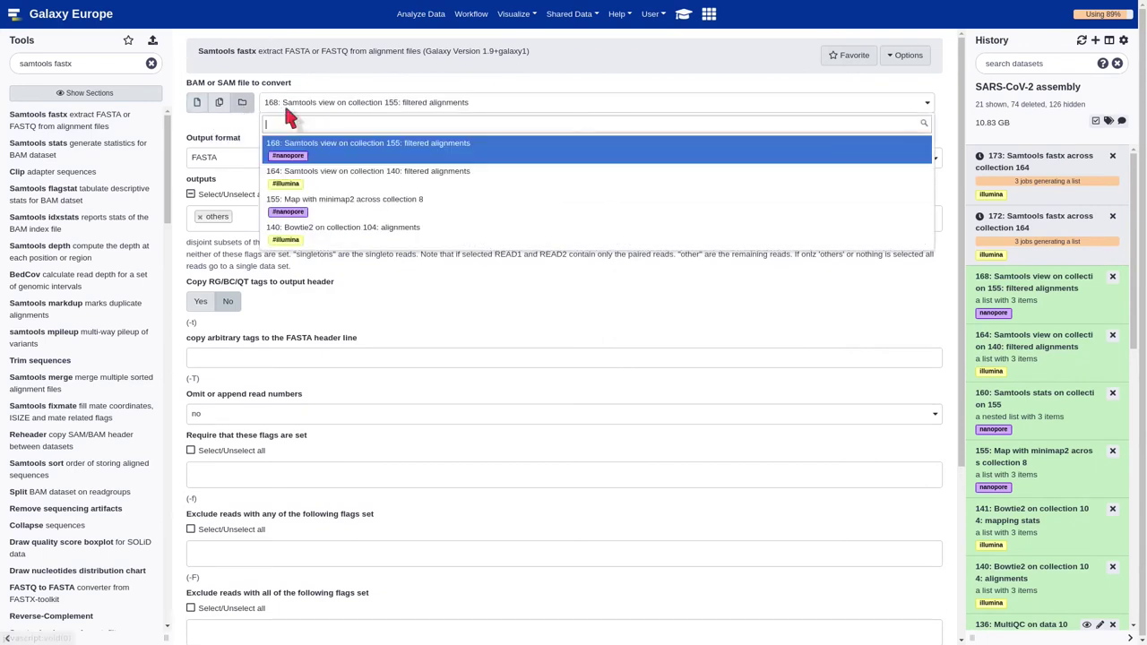
pyautogui.click(345, 152)
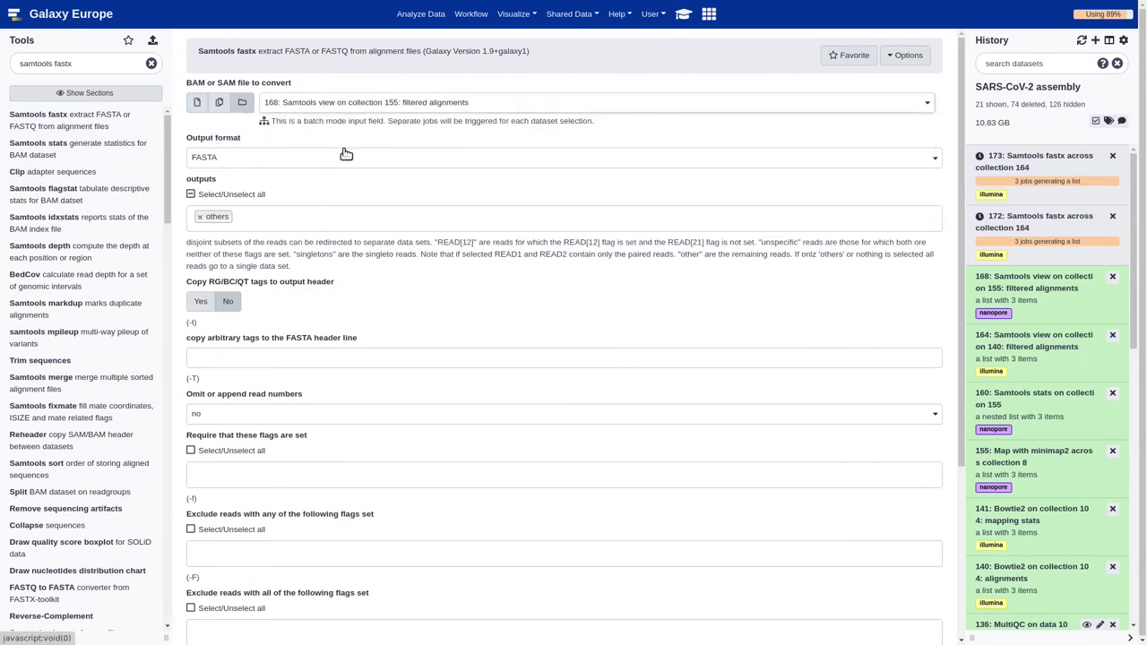
pyautogui.click(304, 165)
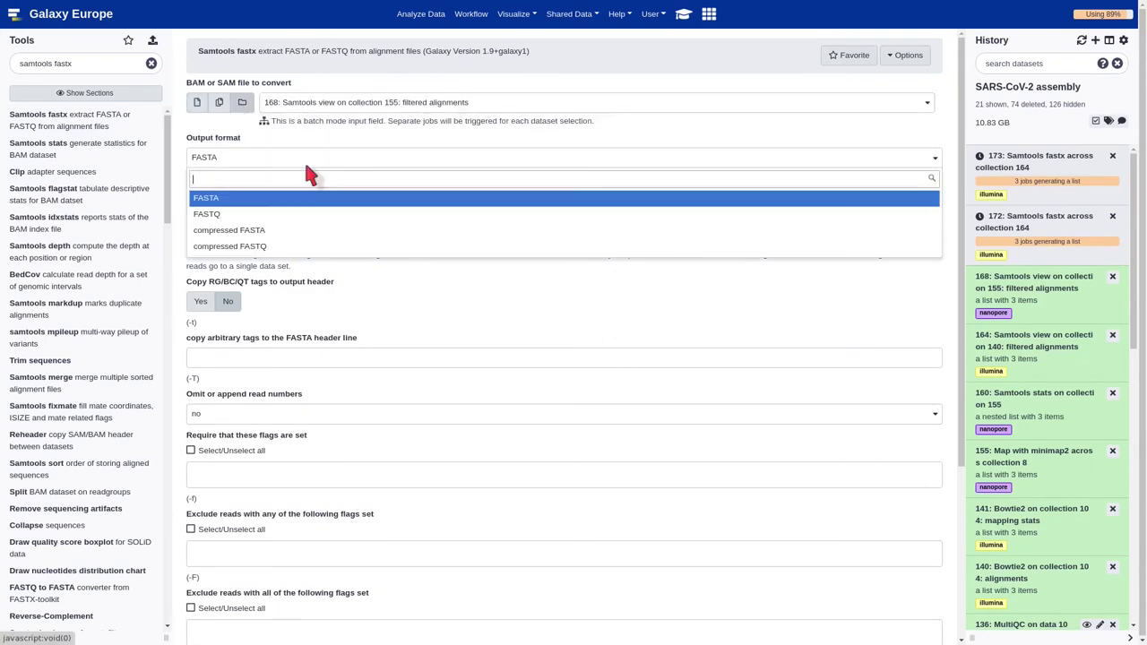
pyautogui.click(283, 248)
# Replace the others output with unspecific and run Samtools fastx on the nanopore alignments
pyautogui.scroll(-2, 329, 251)
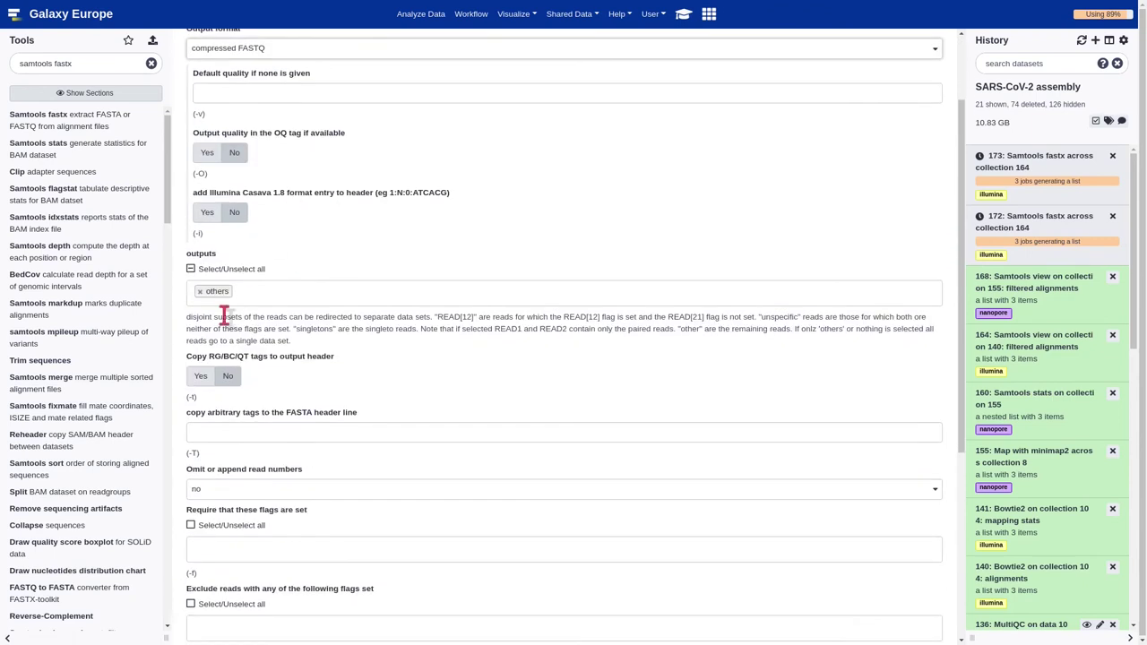
pyautogui.click(199, 292)
pyautogui.click(215, 295)
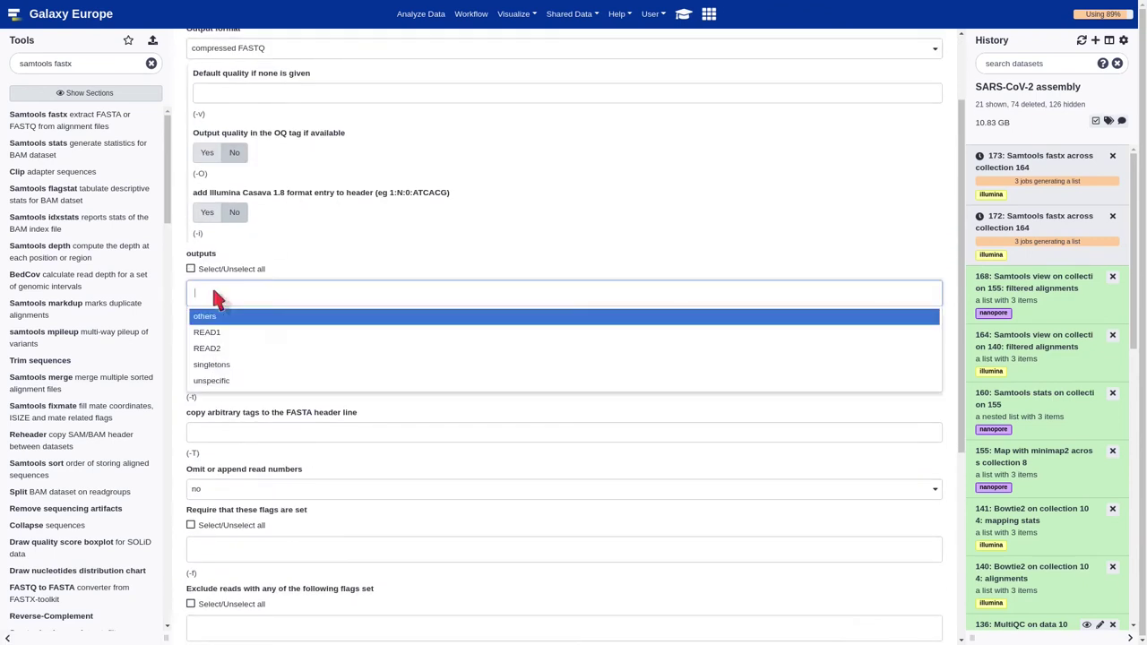
pyautogui.click(211, 381)
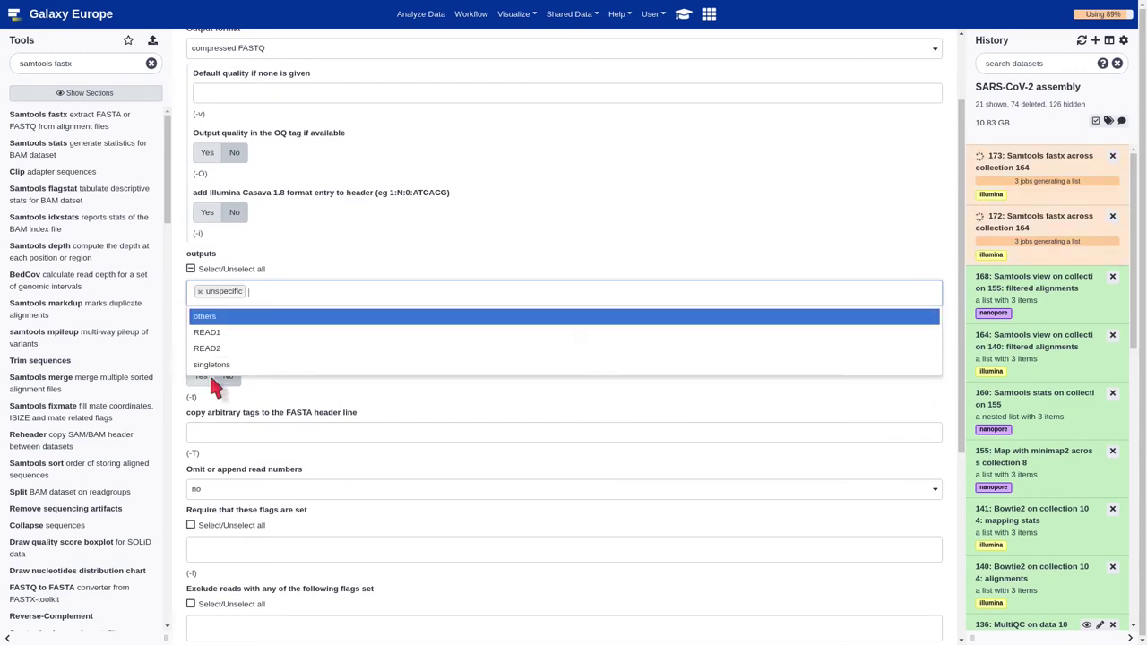
pyautogui.click(341, 399)
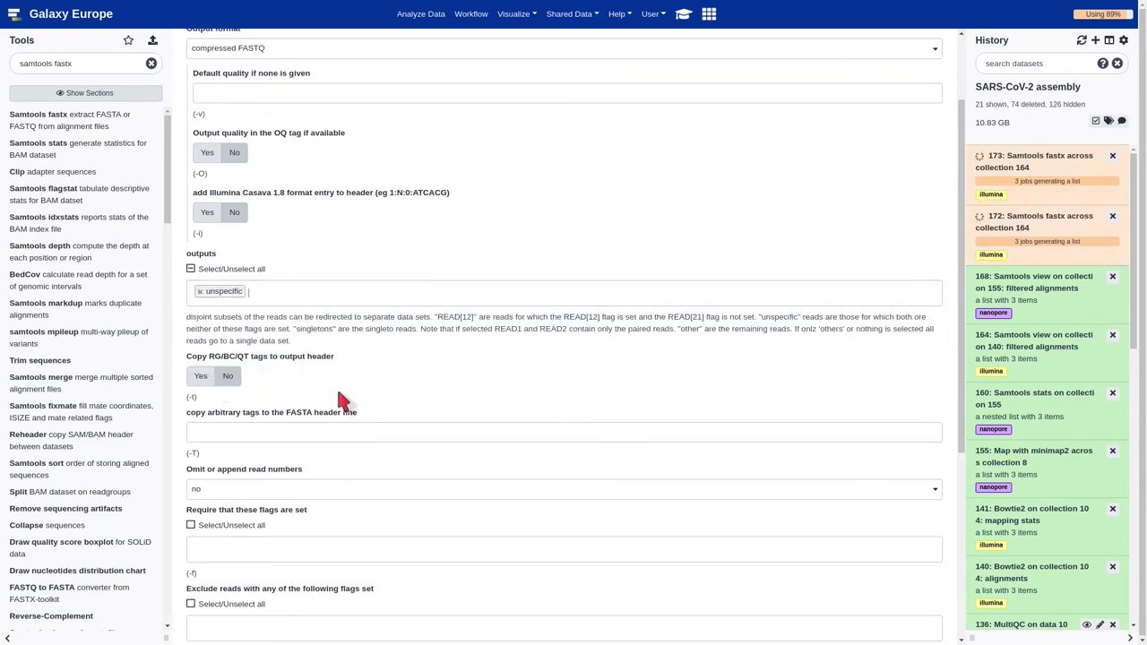
pyautogui.scroll(-5, 340, 400)
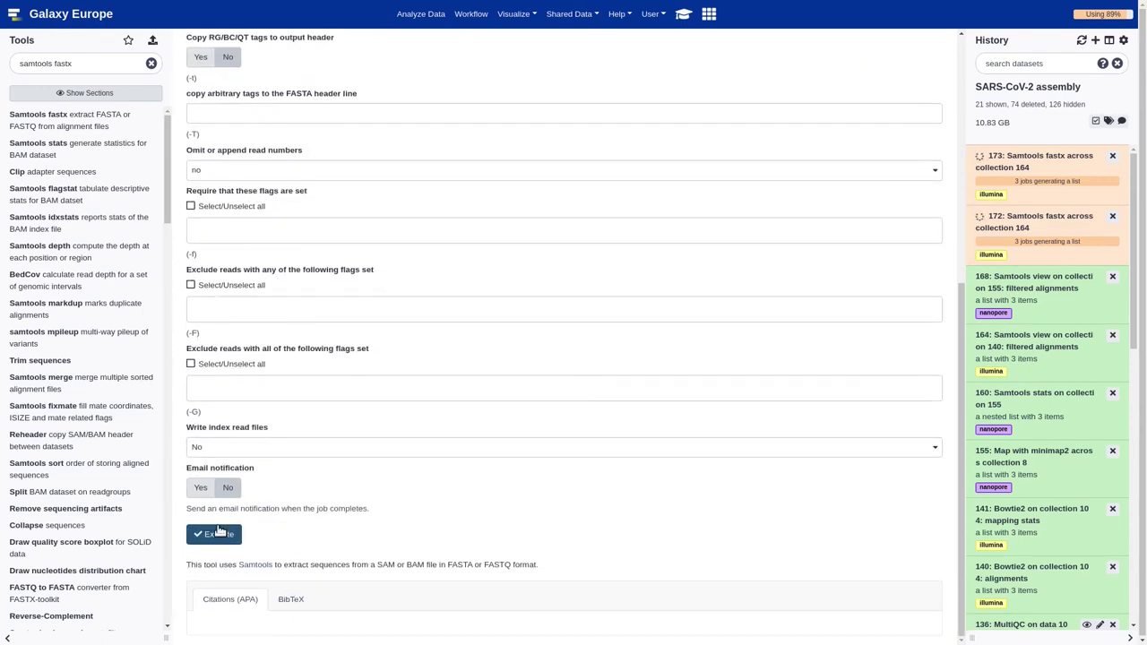
pyautogui.click(218, 532)
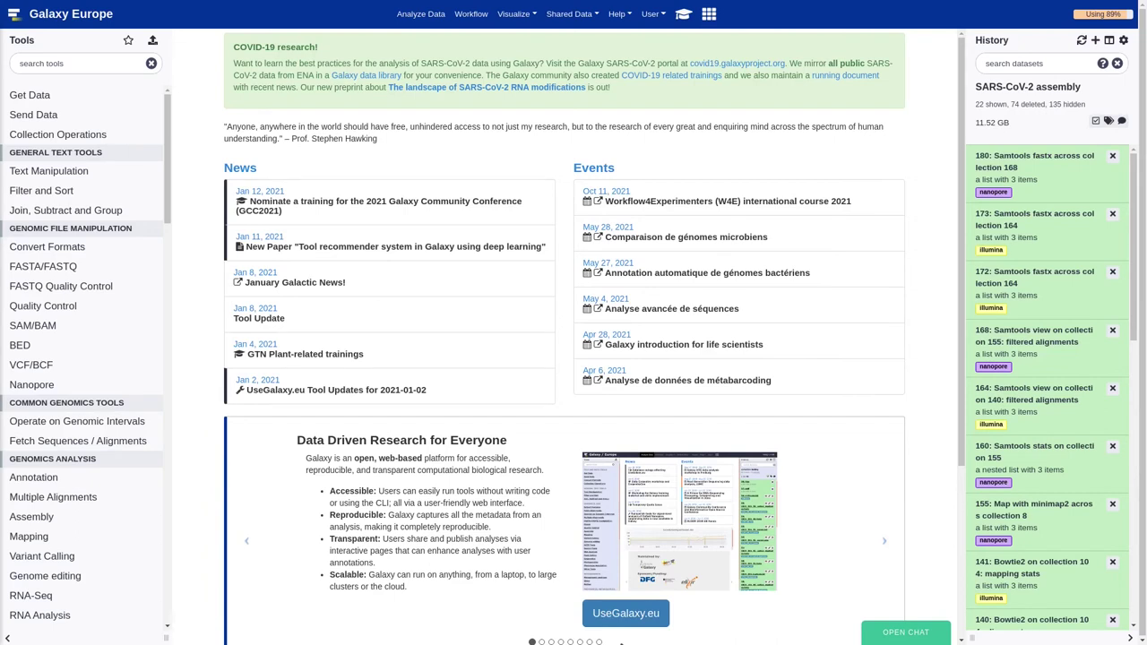
# Find the Collapse Collection tool and run it on the illumina collection 172: Samtools fastx across collection 164
pyautogui.click(90, 61)
pyautogui.write('collapse collection')
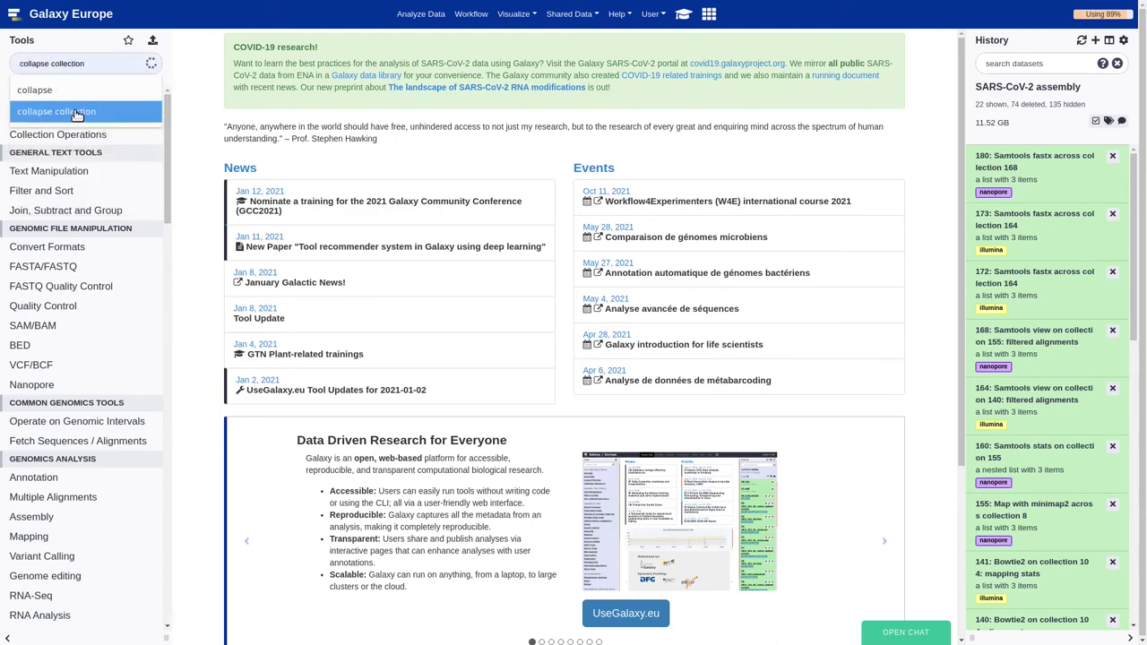
pyautogui.click(77, 112)
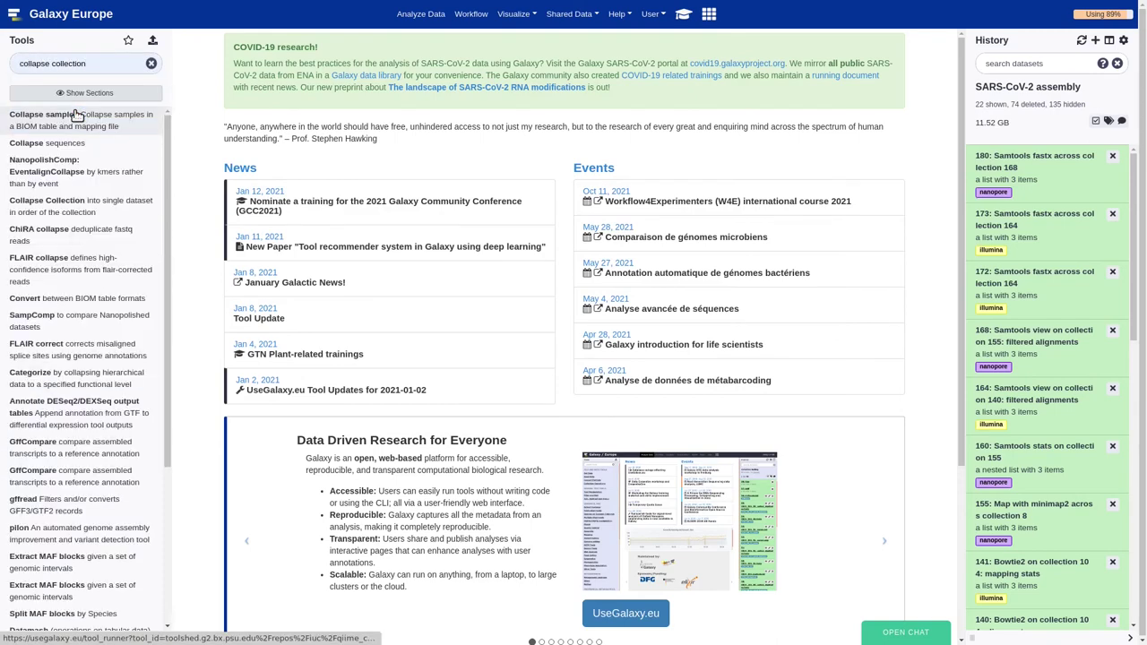
pyautogui.click(117, 123)
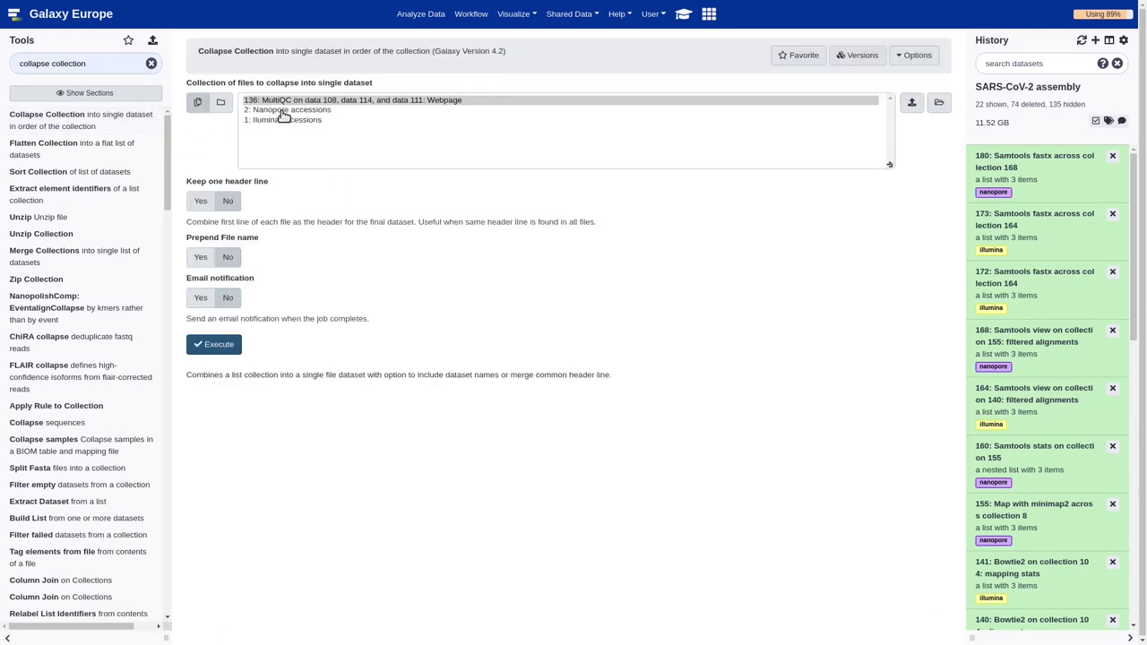
pyautogui.click(220, 102)
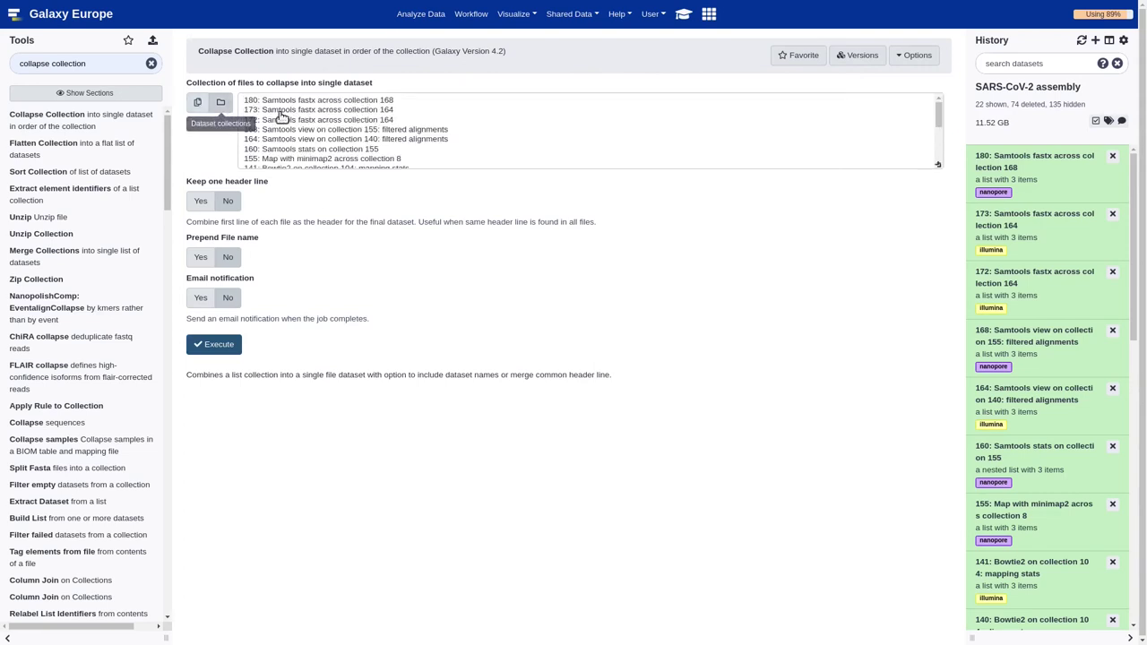
pyautogui.click(338, 121)
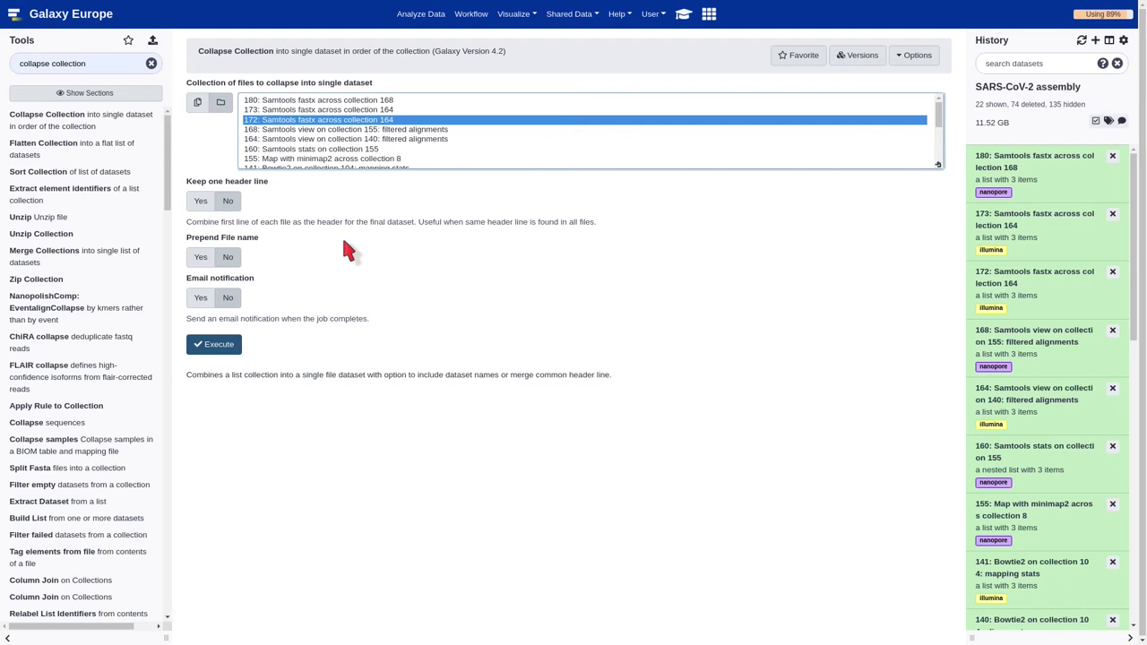
pyautogui.click(214, 344)
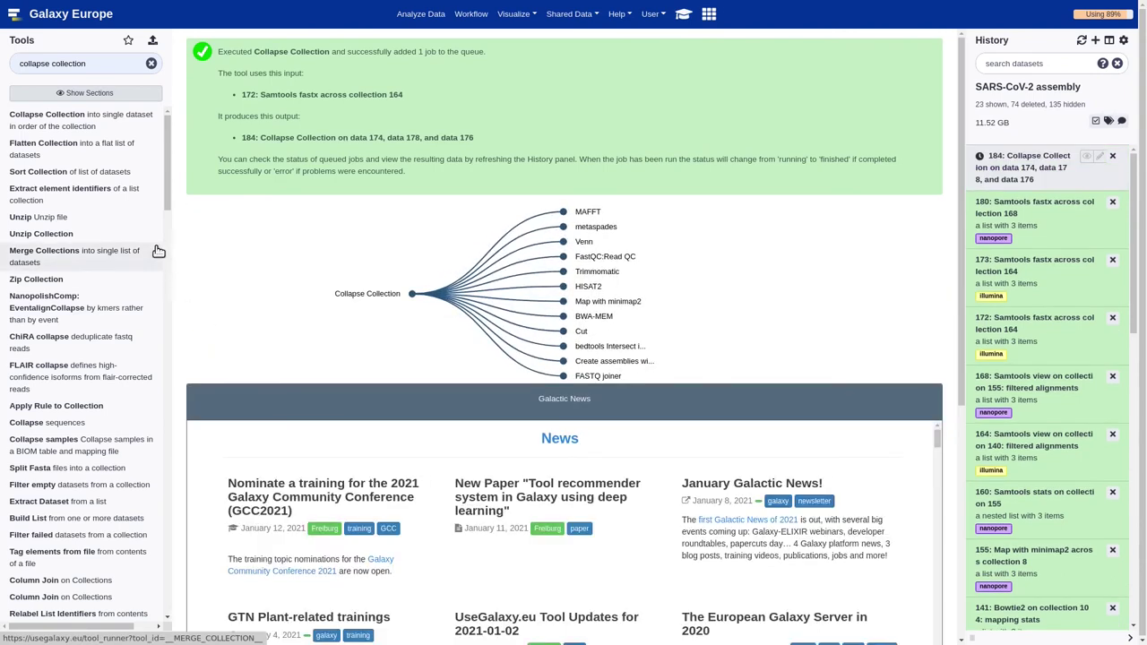
# Run Collapse Collection again on the illumina collection 173: Samtools fastx across collection 164
pyautogui.click(108, 128)
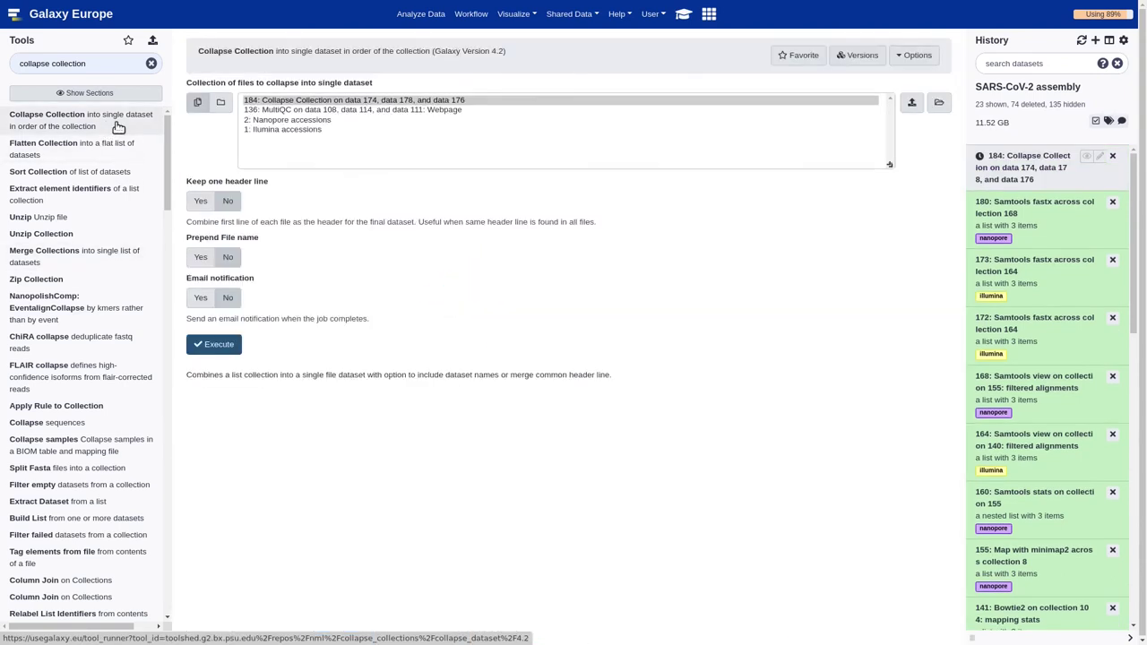
pyautogui.click(221, 104)
pyautogui.click(301, 111)
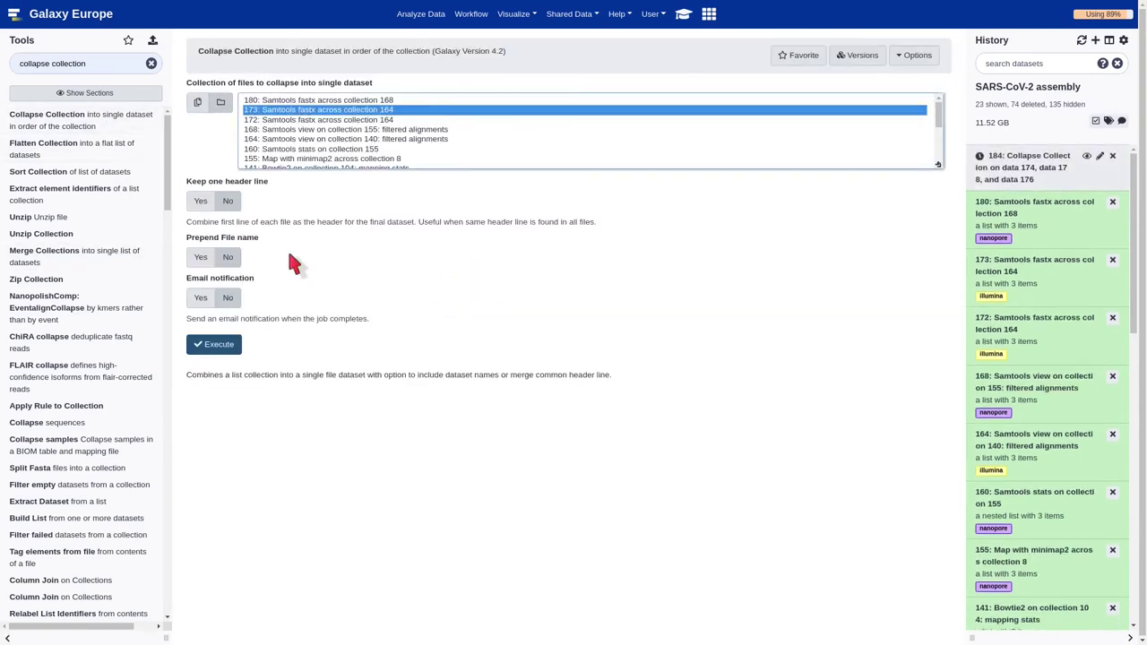
pyautogui.click(216, 345)
# Run Collapse Collection on the nanopore collection 180: Samtools fastx across collection 168
pyautogui.click(92, 127)
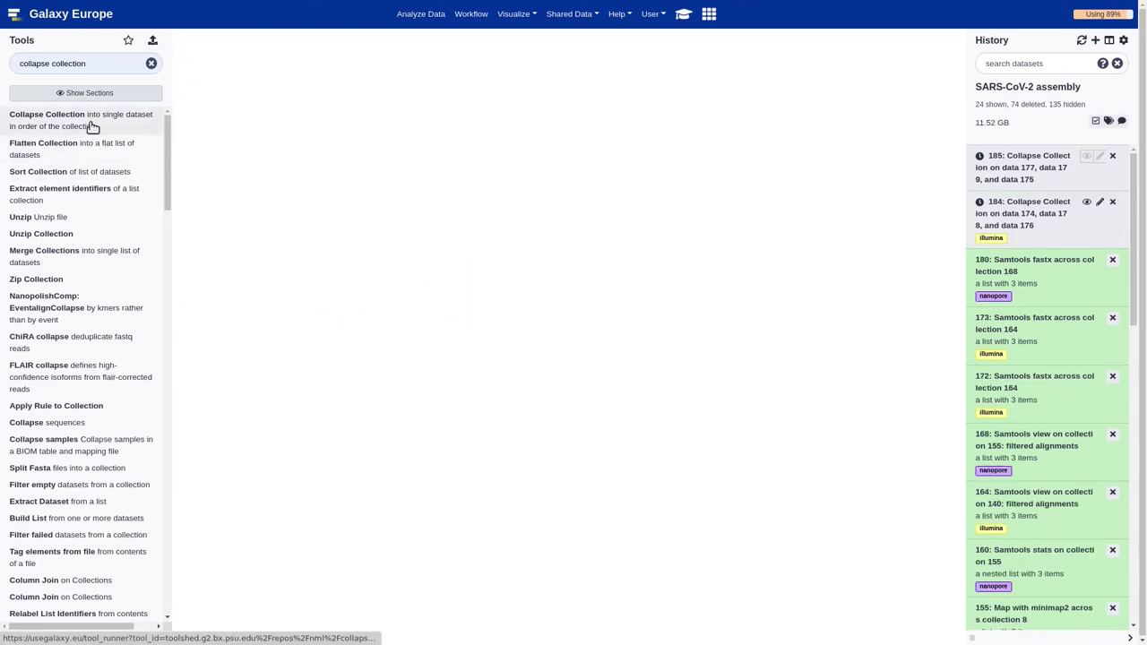
pyautogui.click(221, 103)
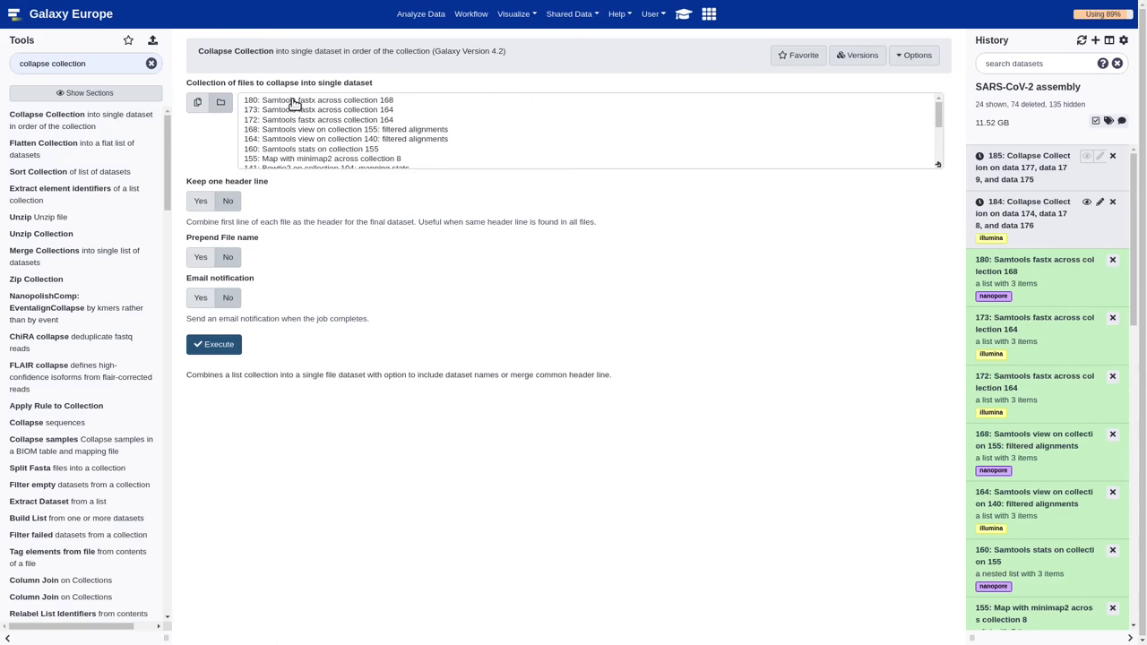
pyautogui.click(294, 104)
pyautogui.click(216, 345)
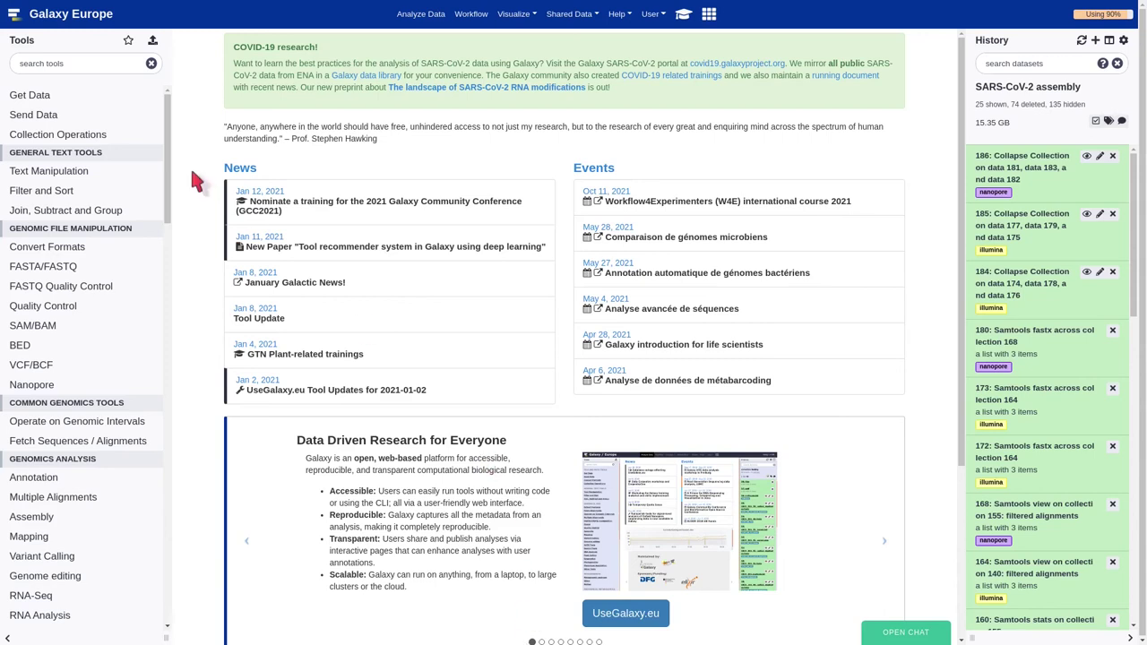
# Find and open the seqtk_sample tool for random subsampling of FASTA or FASTQ sequences
pyautogui.click(111, 70)
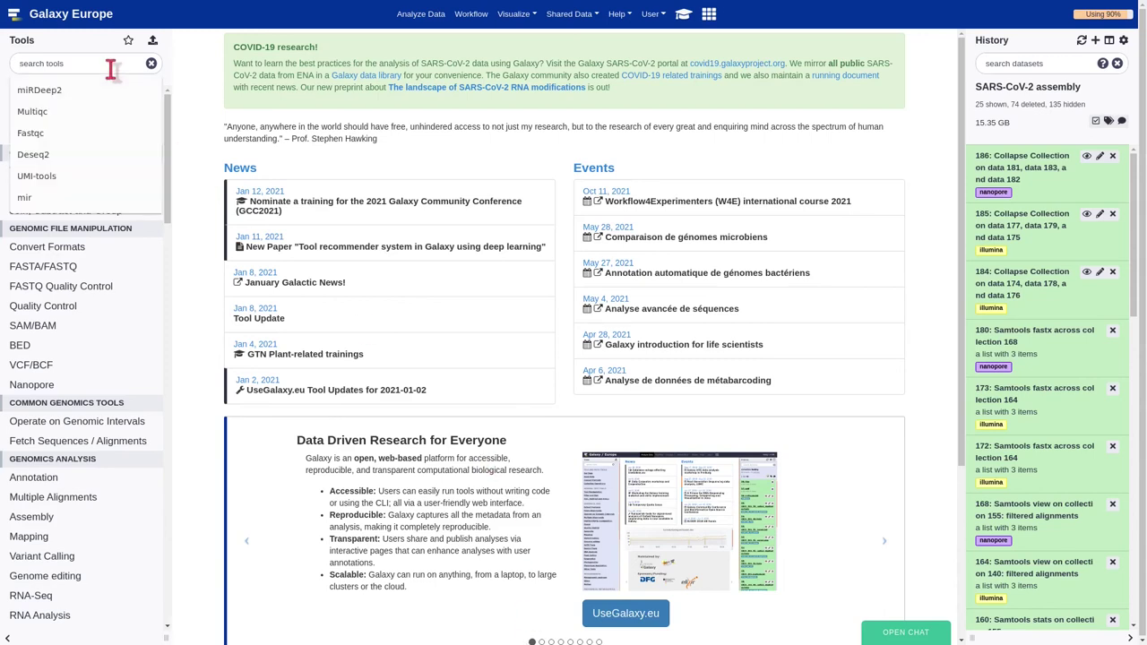
pyautogui.write('seqtk_sample')
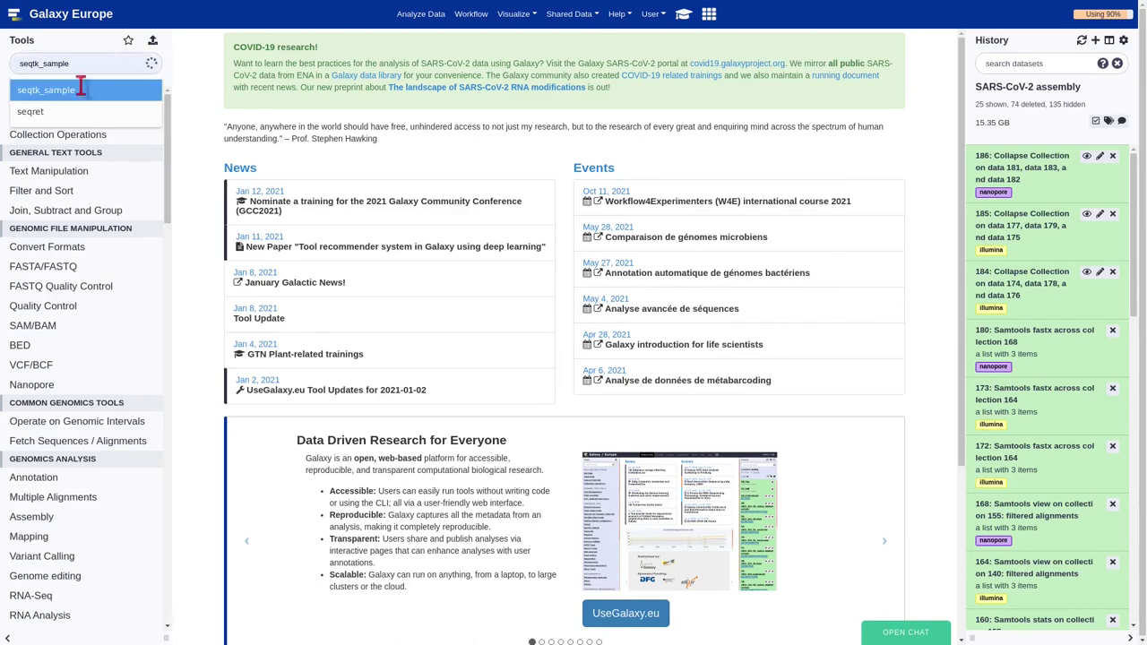
pyautogui.click(79, 88)
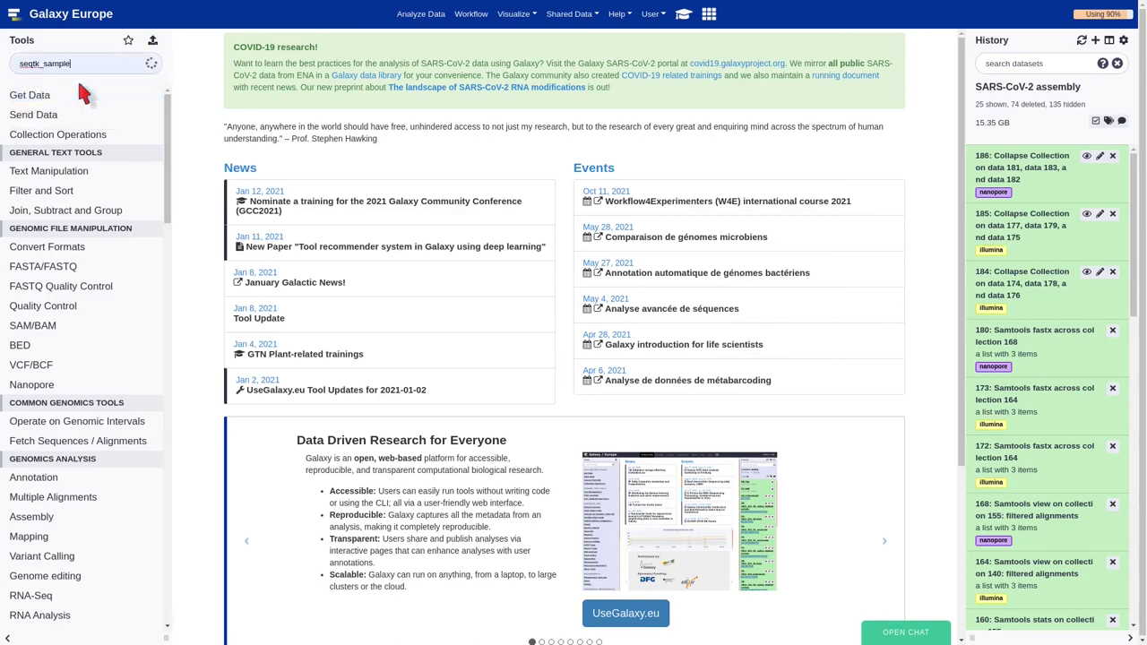
pyautogui.click(82, 122)
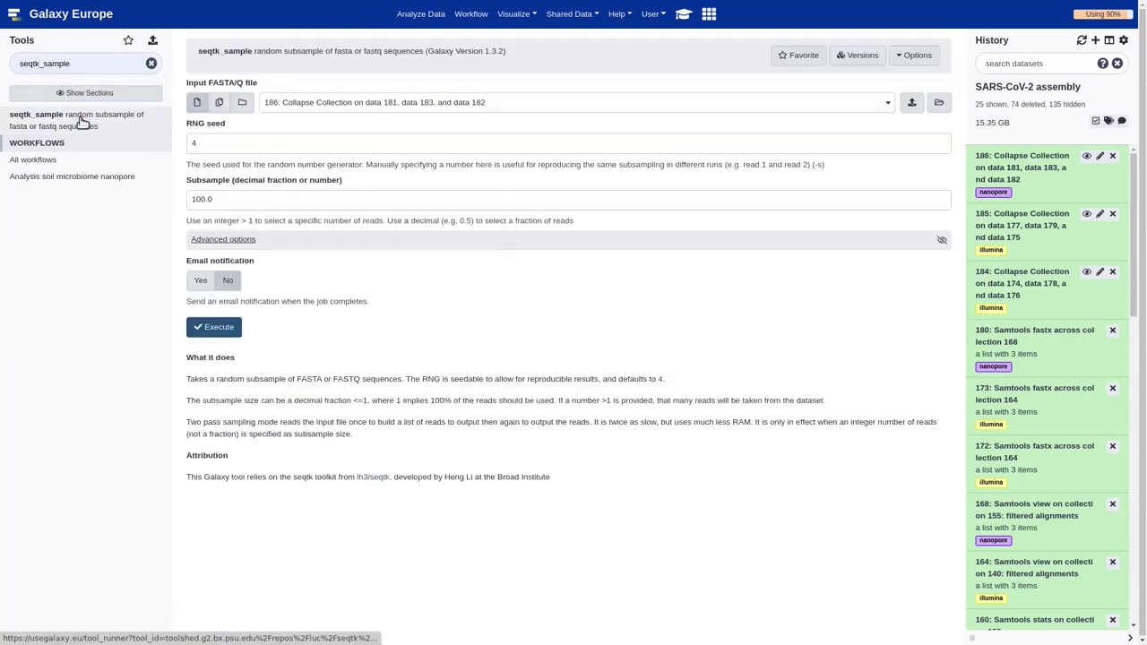
# Run seqtk_sample in batch on the two illumina Collapse Collection datasets 185 and 184 with a subsample fraction of 0.1
pyautogui.click(219, 103)
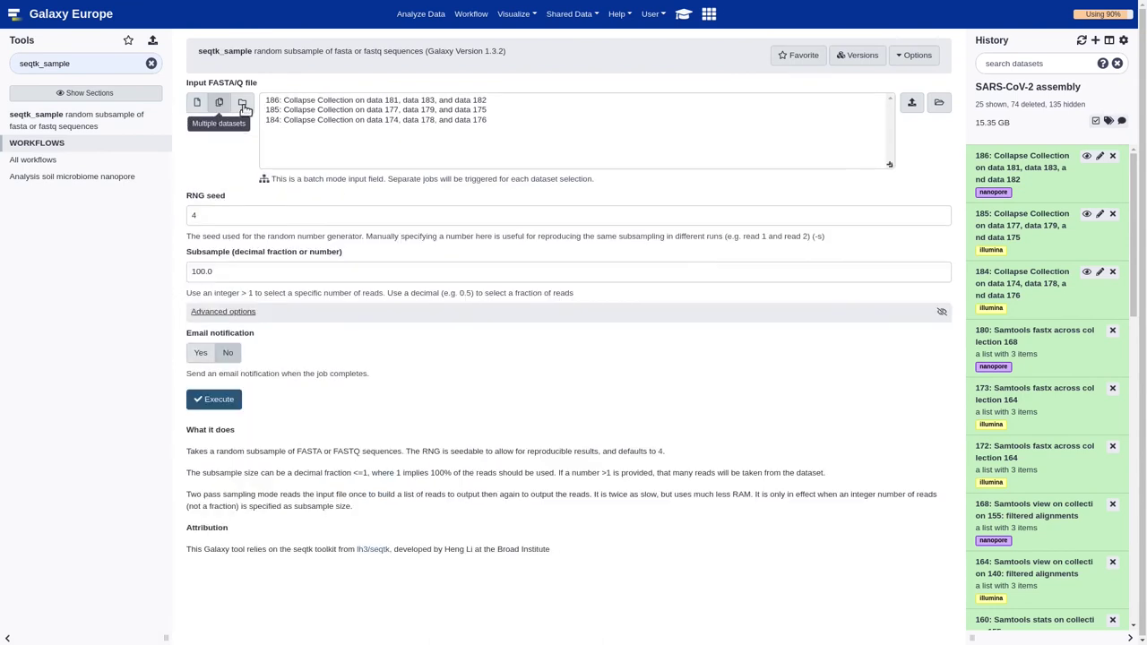
pyautogui.click(333, 110)
pyautogui.keyDown('ctrl'); pyautogui.click(335, 121); pyautogui.keyUp('ctrl')
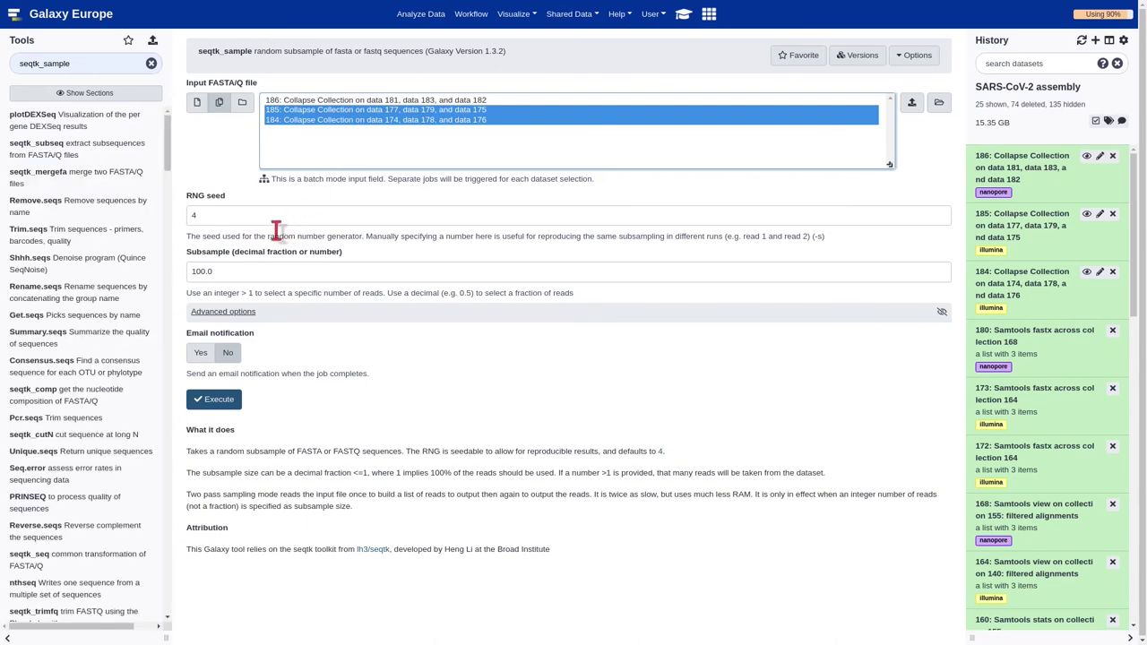
pyautogui.doubleClick(242, 273)
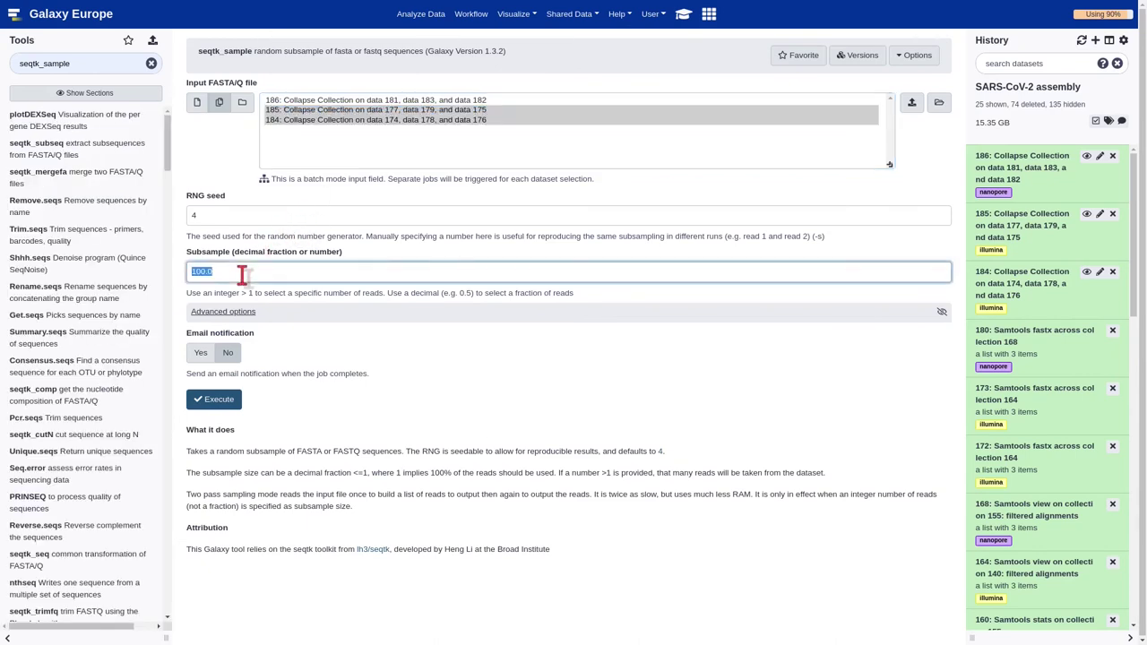
pyautogui.write('0.1')
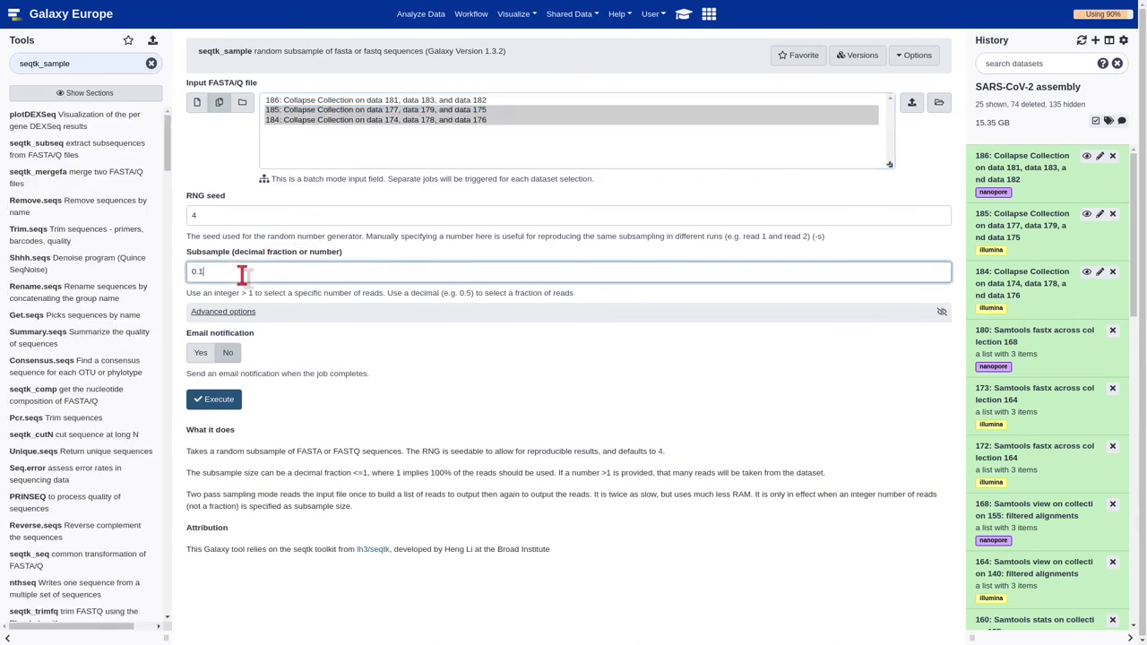
pyautogui.click(216, 402)
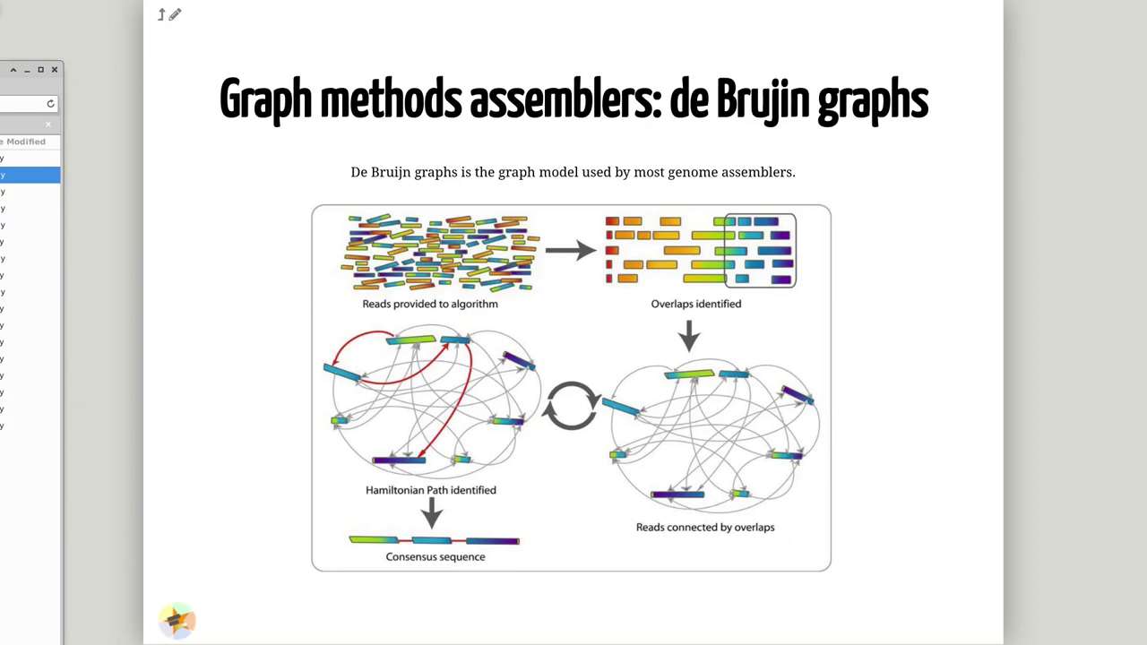
pyautogui.click(27, 208)
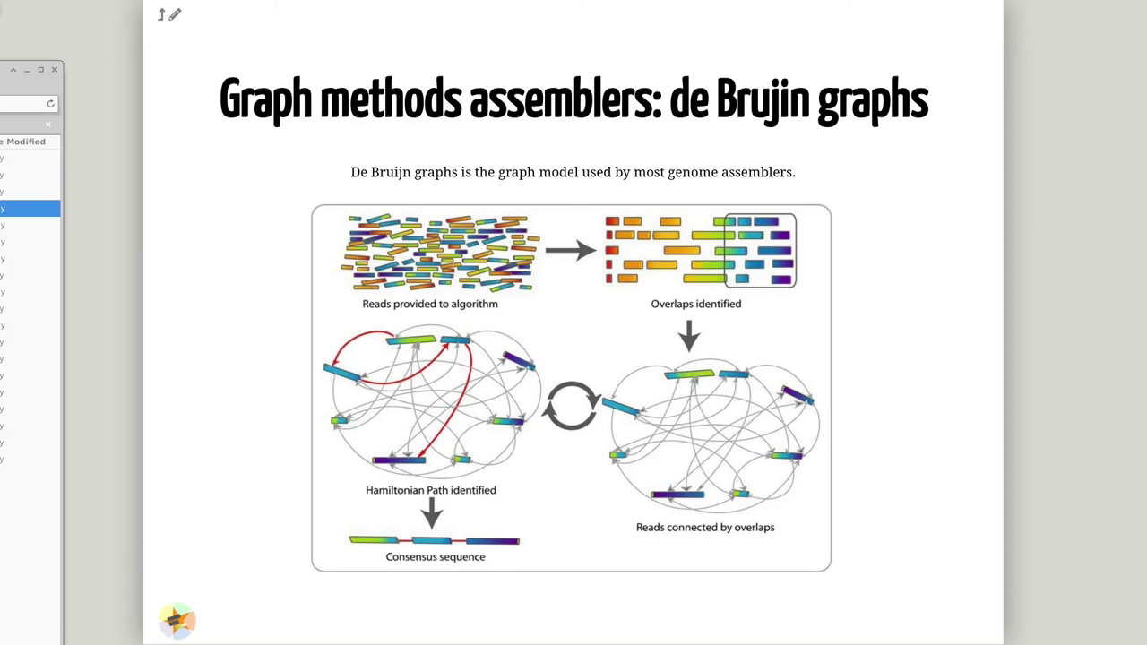
pyautogui.click(29, 224)
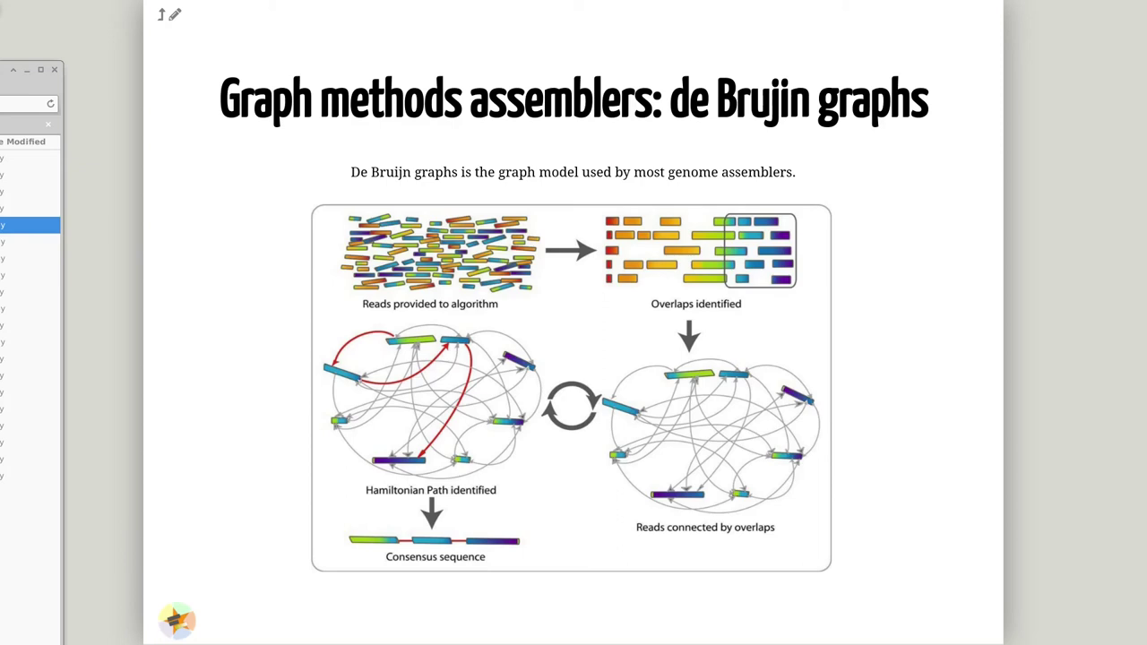
pyautogui.click(29, 241)
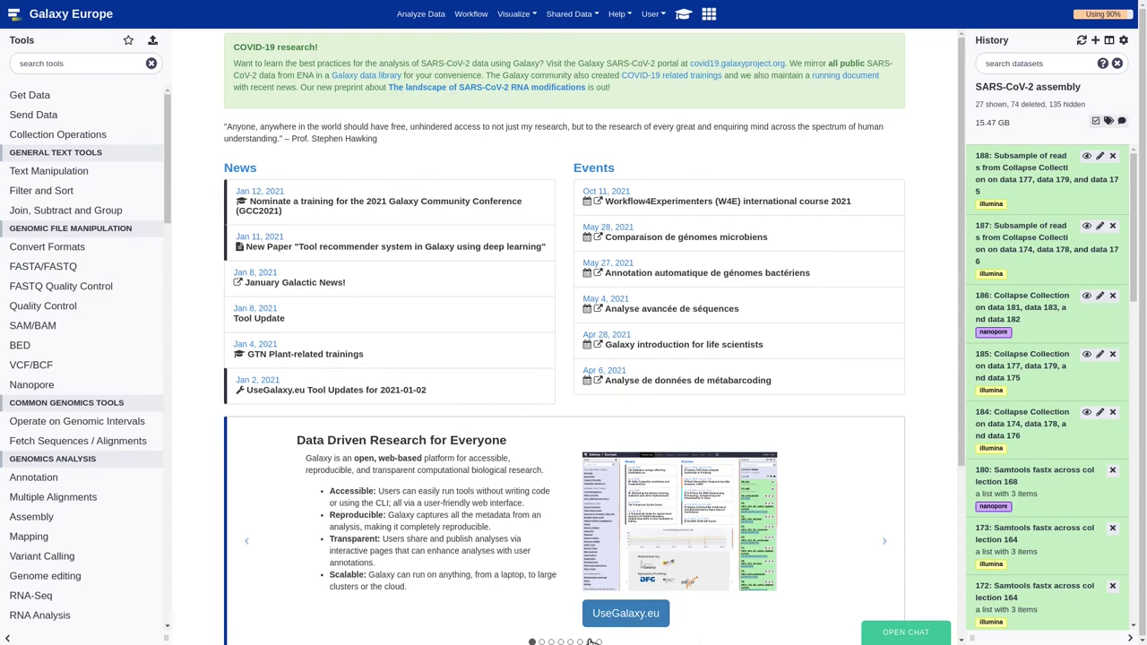
# Open Create assemblies with Unicycler, choosing illumina subsample 187 as the second read set and nanopore Collapse Collection dataset 186 as the long reads
pyautogui.click(117, 65)
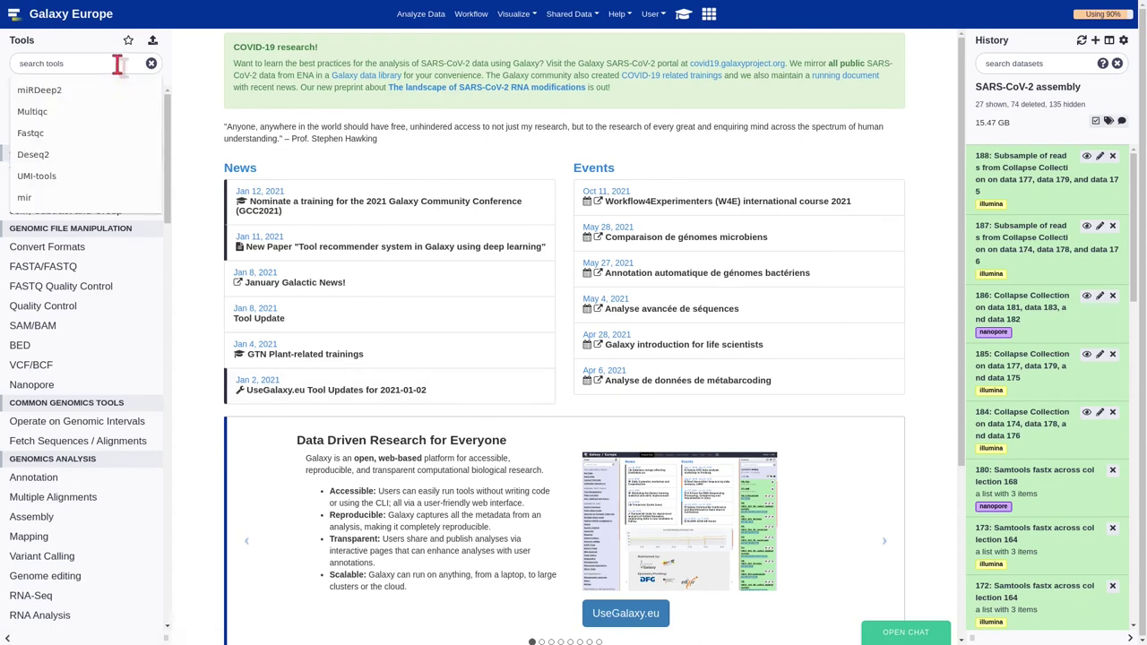
pyautogui.write('unicycler')
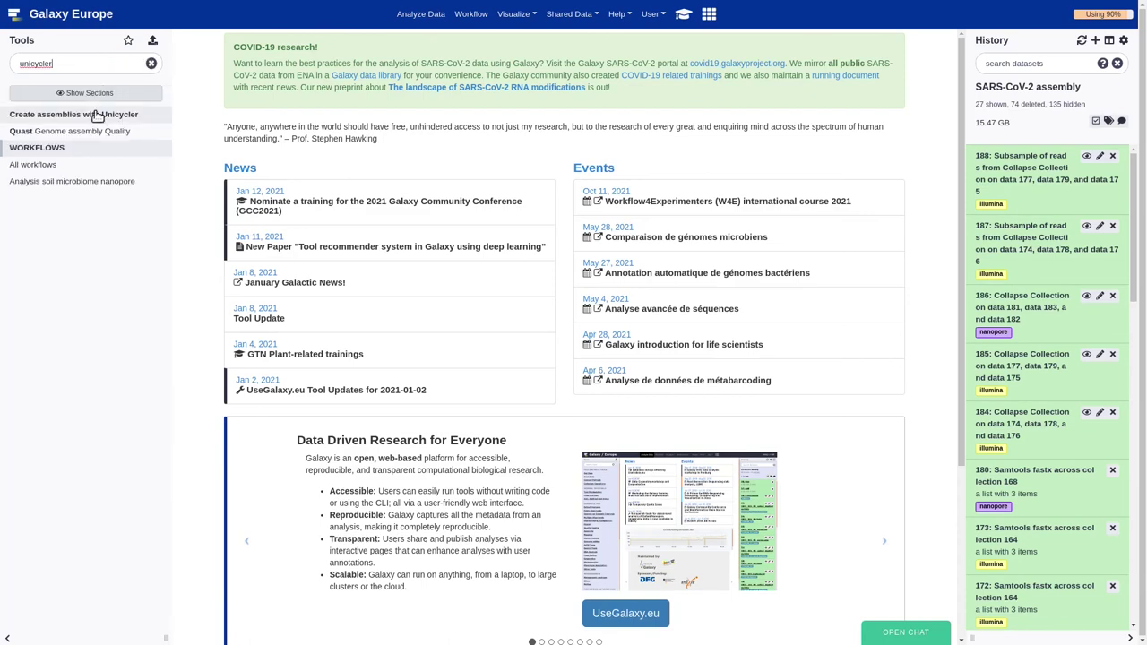
pyautogui.click(97, 117)
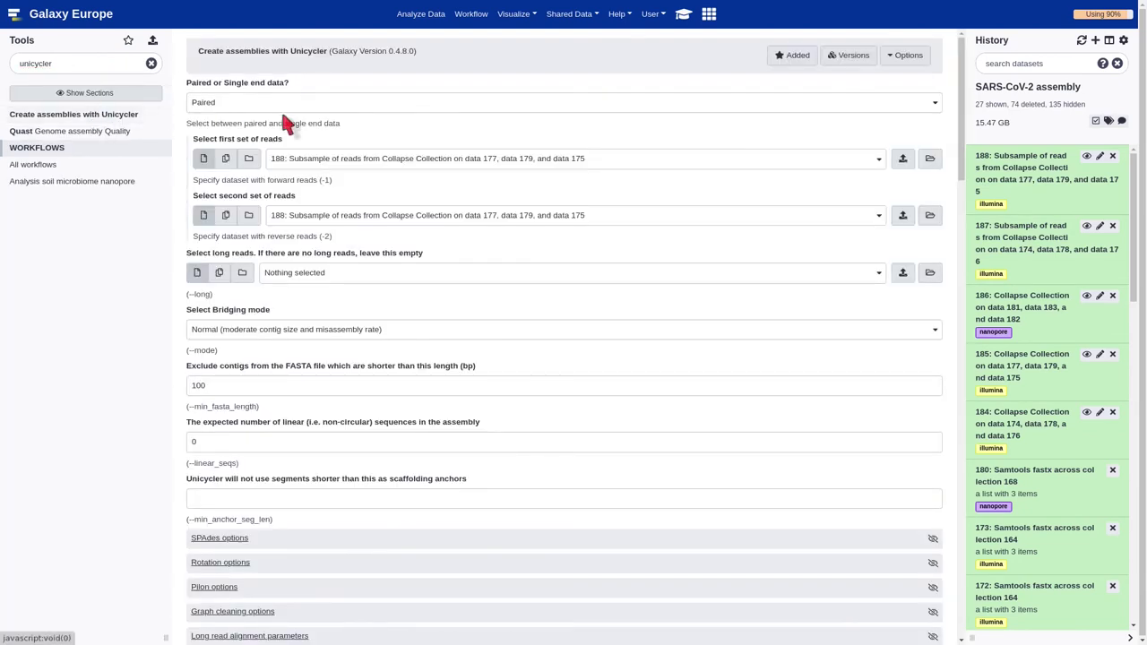
pyautogui.click(333, 215)
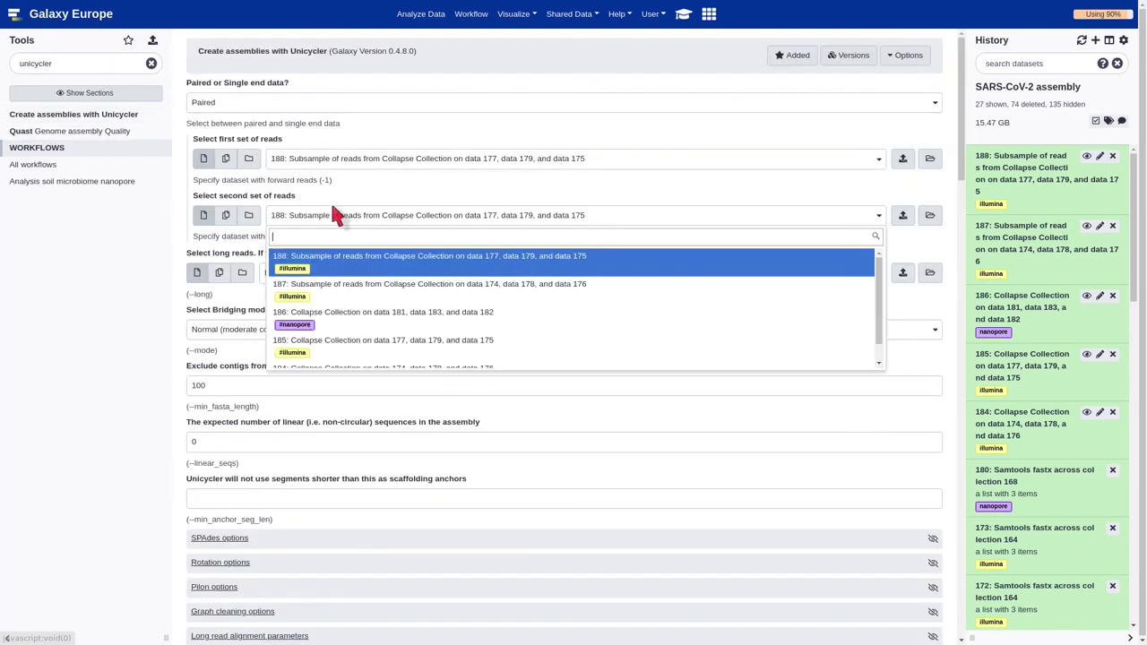
pyautogui.click(339, 284)
pyautogui.click(333, 273)
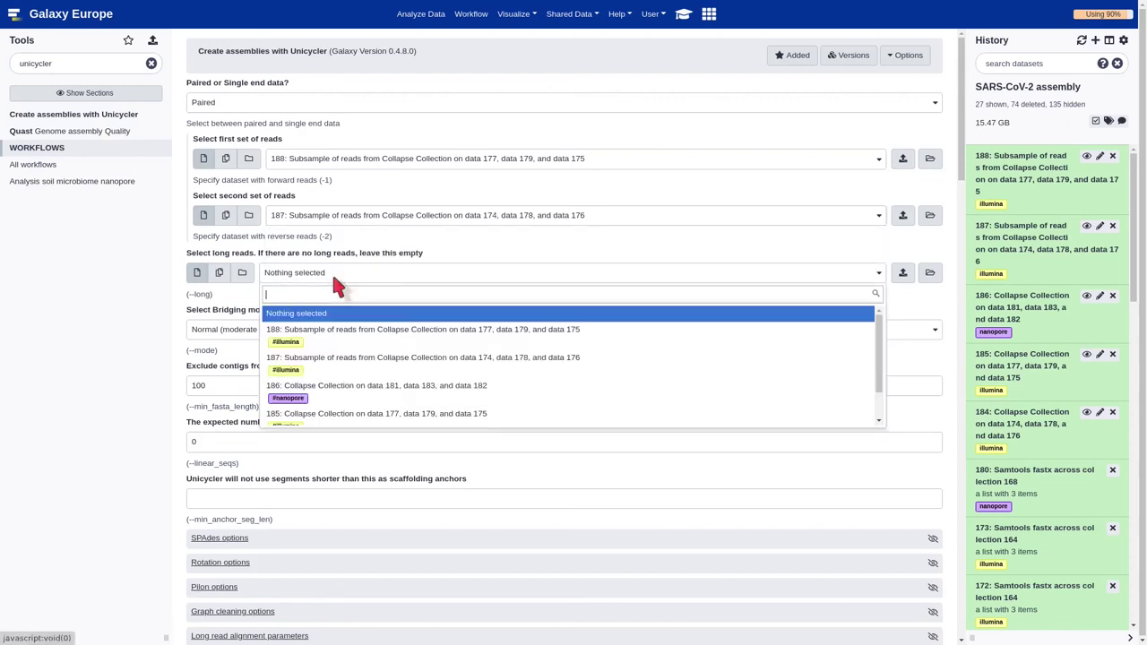
pyautogui.click(336, 387)
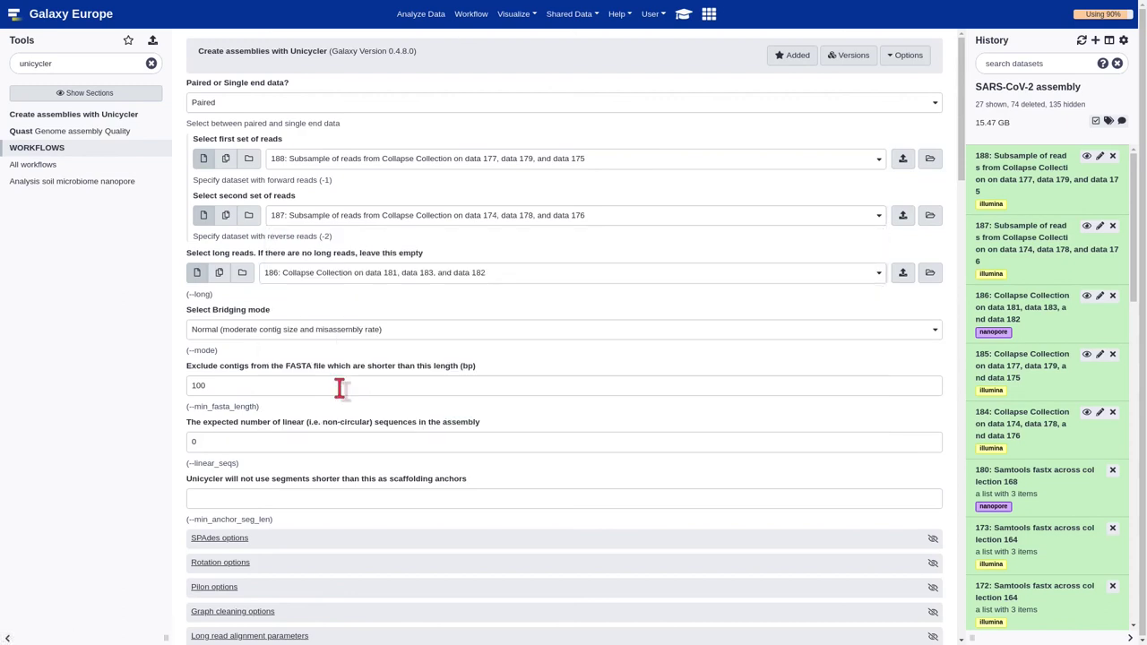
# Set the expected number of linear sequences in the assembly to 1 and run Unicycler
pyautogui.doubleClick(272, 446)
pyautogui.write('1')
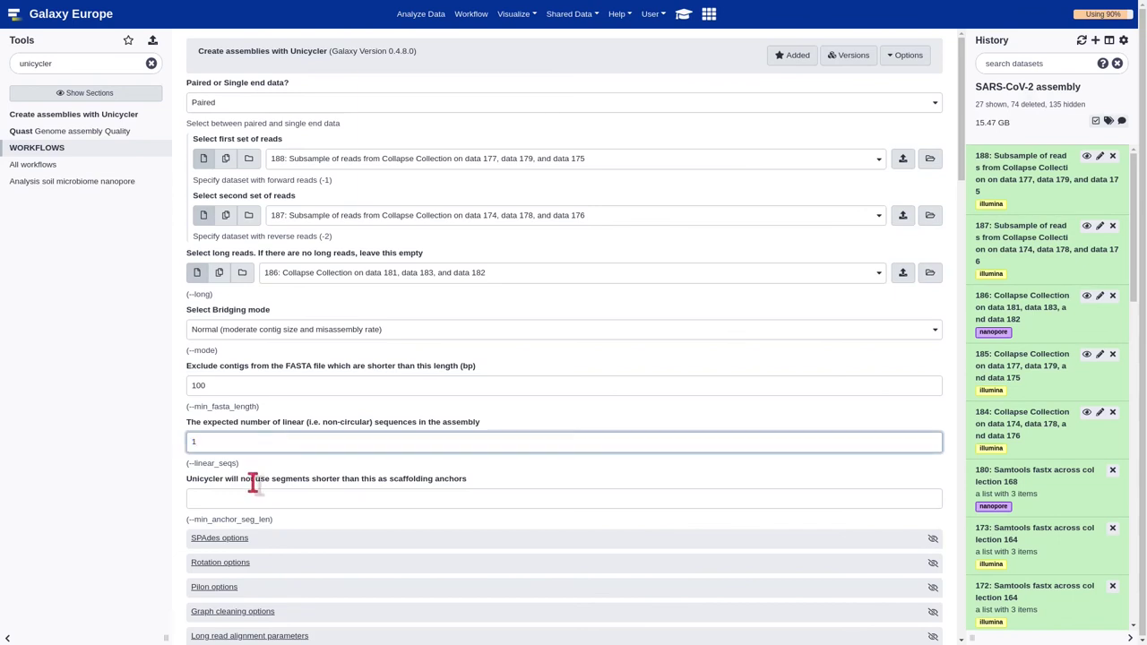
pyautogui.click(260, 477)
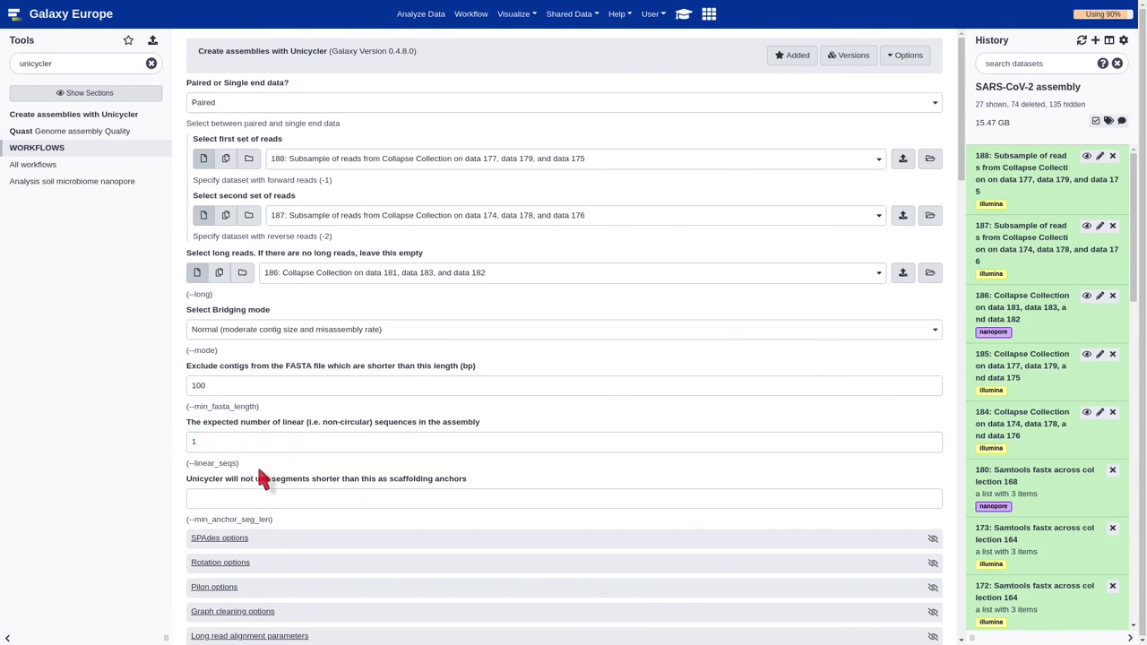
pyautogui.scroll(-5, 260, 478)
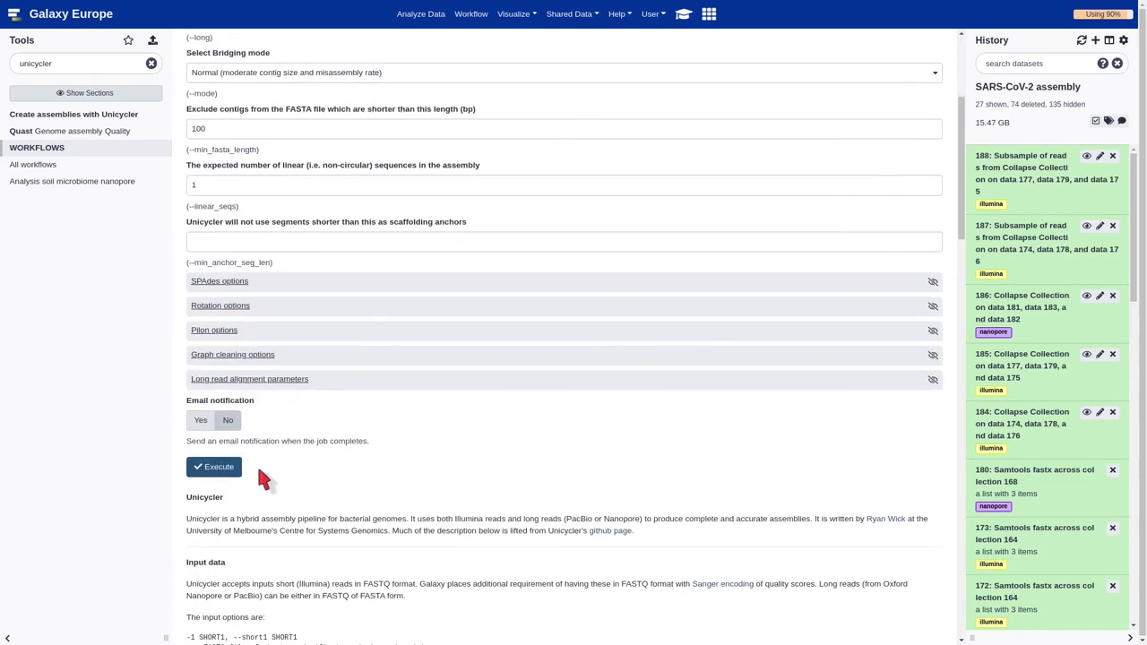
pyautogui.click(221, 467)
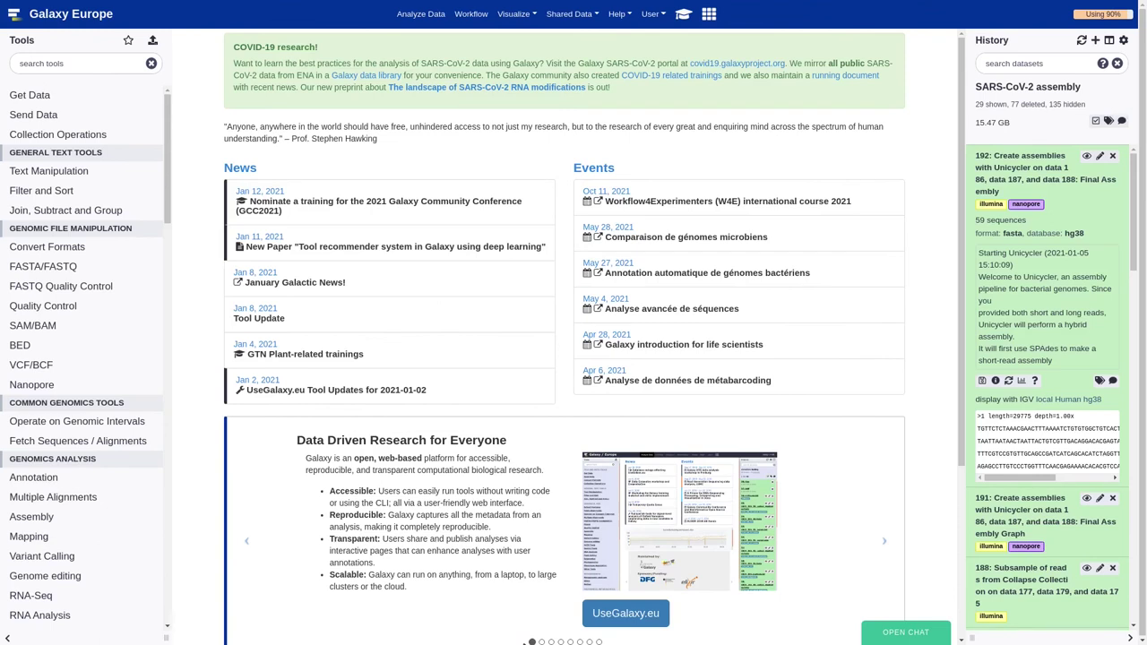
# Find the Bandage Info tool and run it on dataset 191, the Unicycler Final Assembly Graph
pyautogui.click(104, 64)
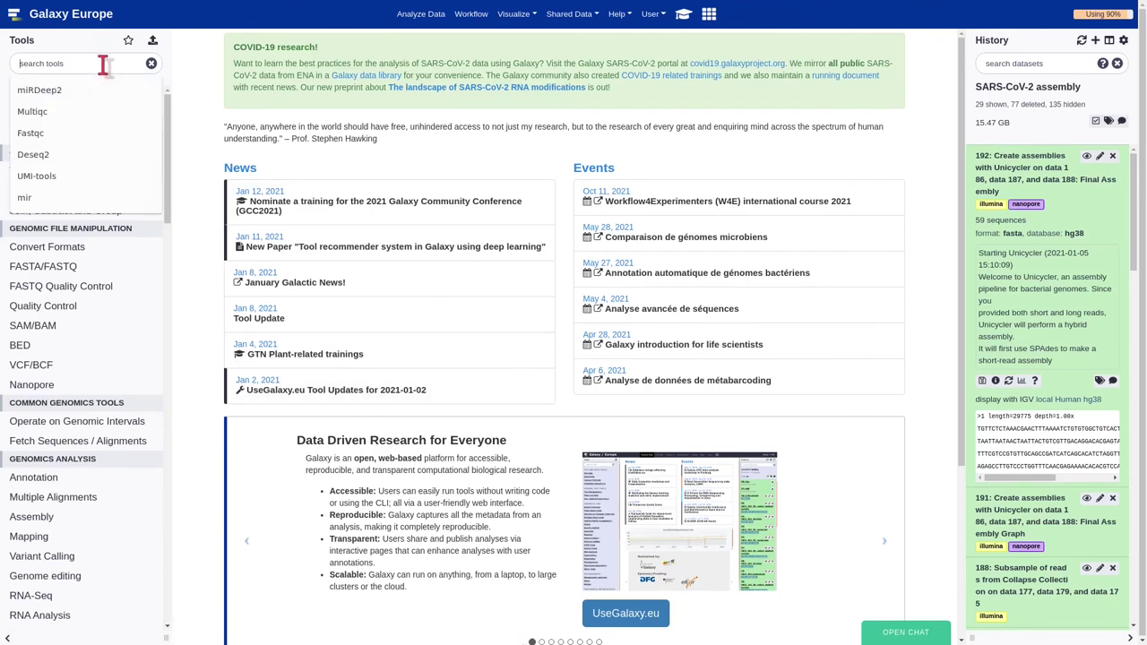
pyautogui.write('Bandage info')
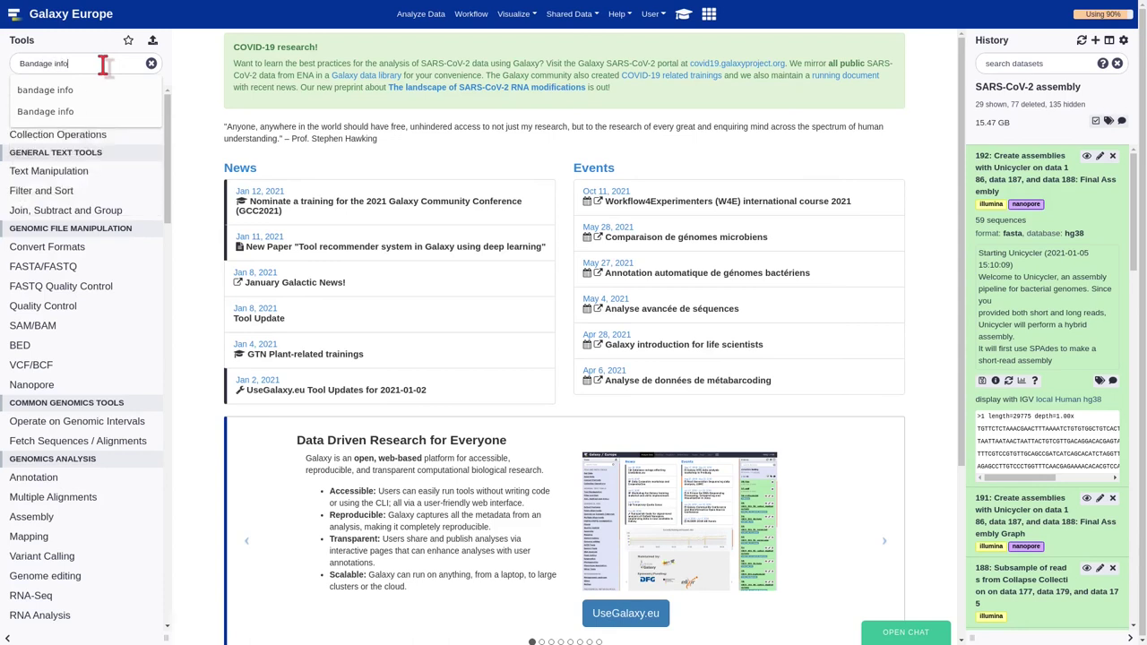
pyautogui.click(77, 91)
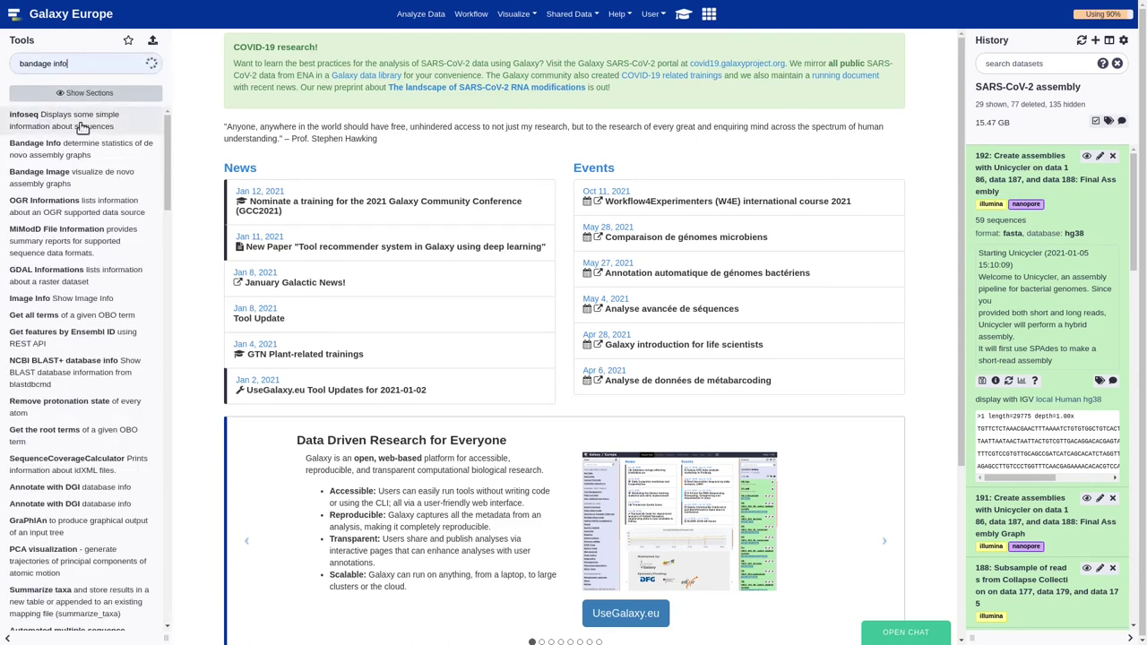
pyautogui.click(85, 149)
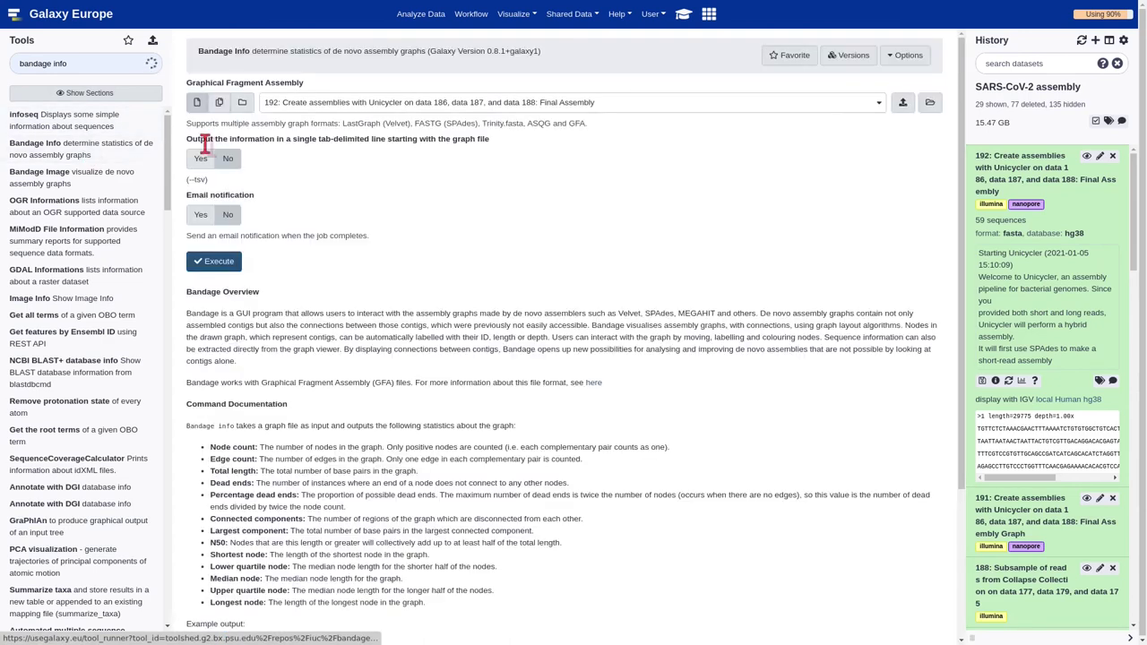
pyautogui.click(285, 107)
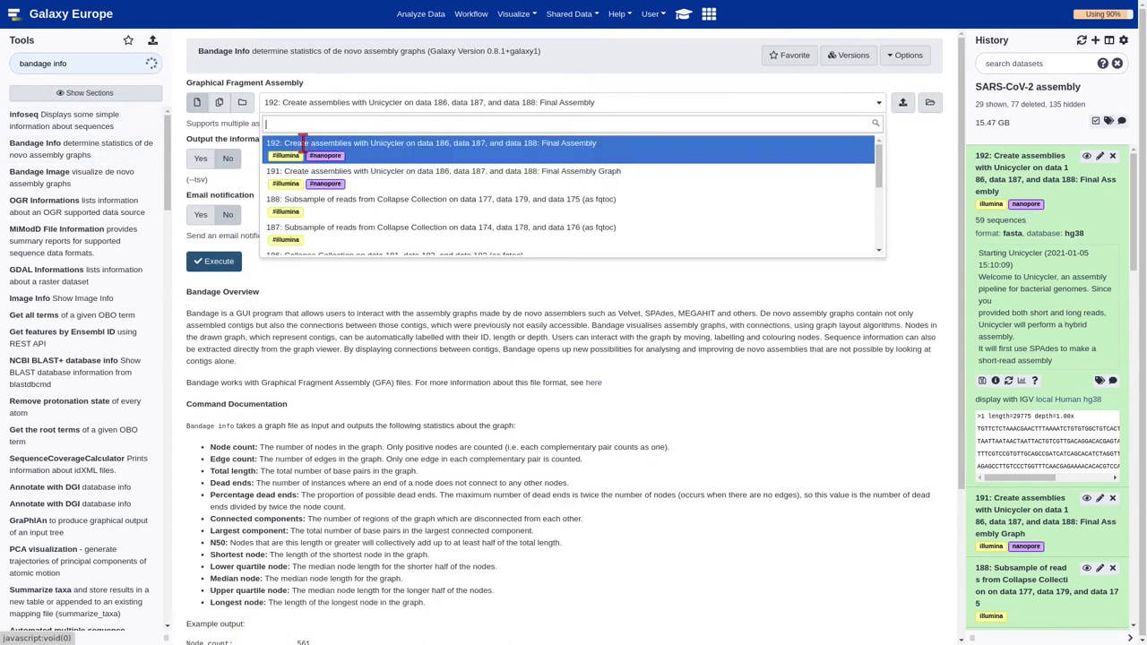
pyautogui.click(342, 181)
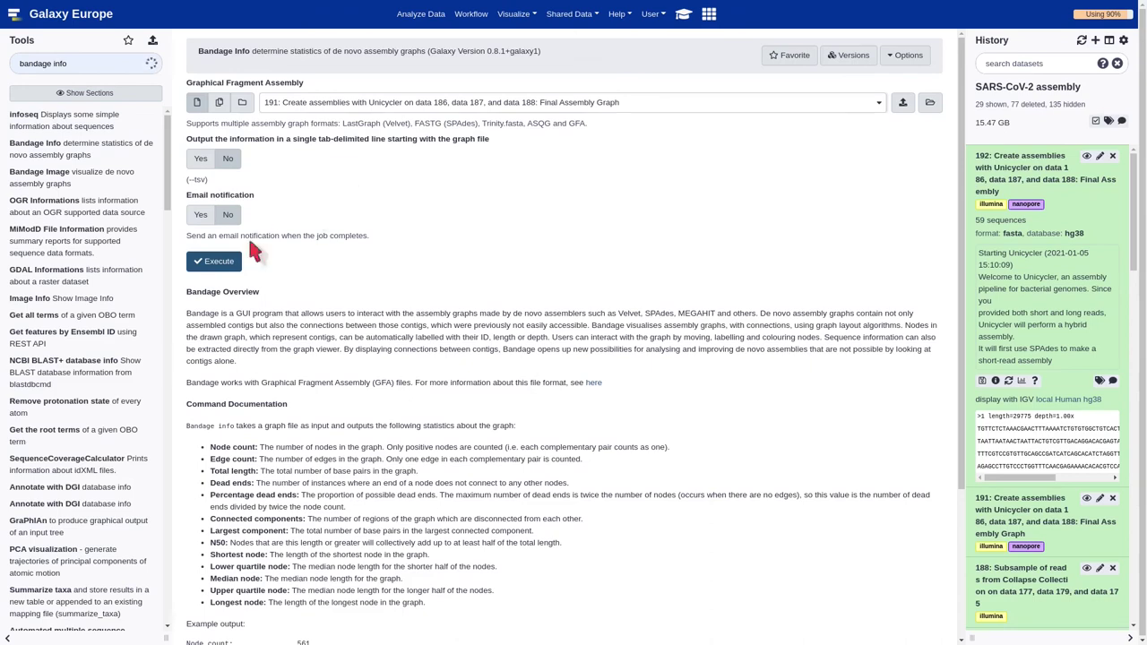
pyautogui.click(215, 261)
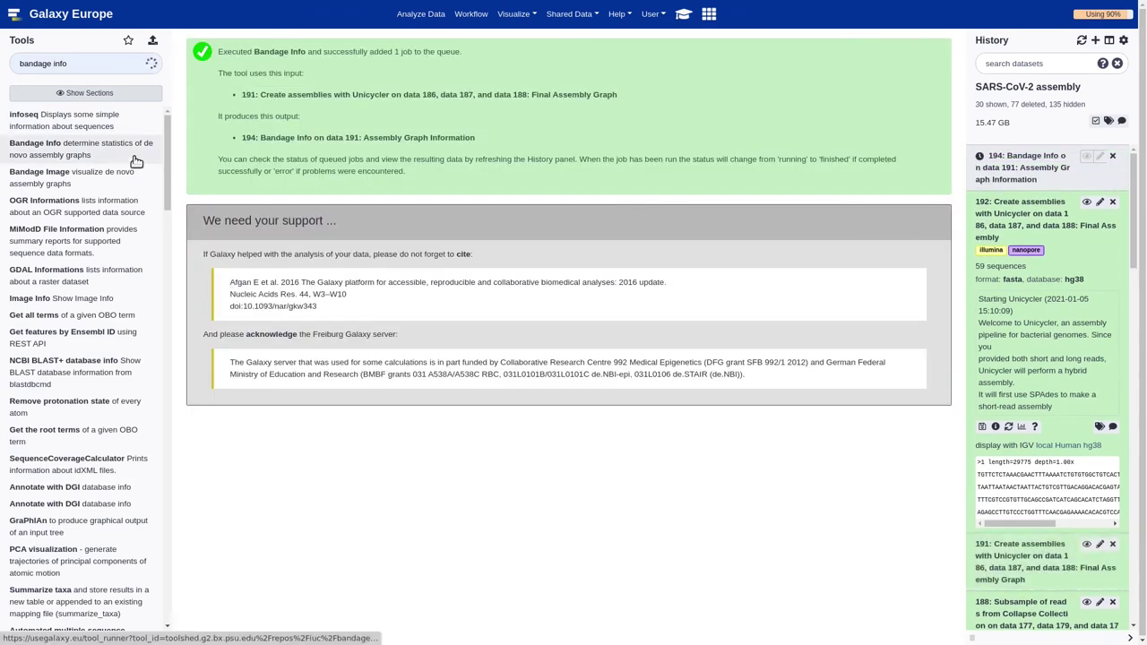
# Run Bandage Image on dataset 192, the Unicycler Final Assembly, with node name labels and node length labels enabled
pyautogui.click(102, 184)
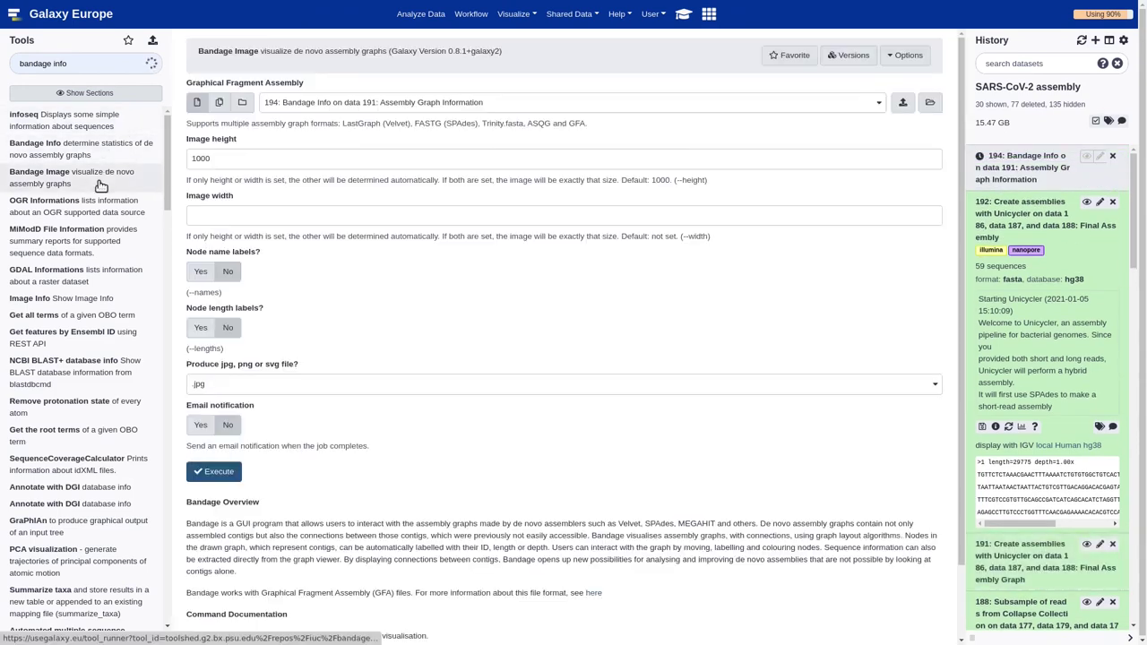
pyautogui.click(371, 106)
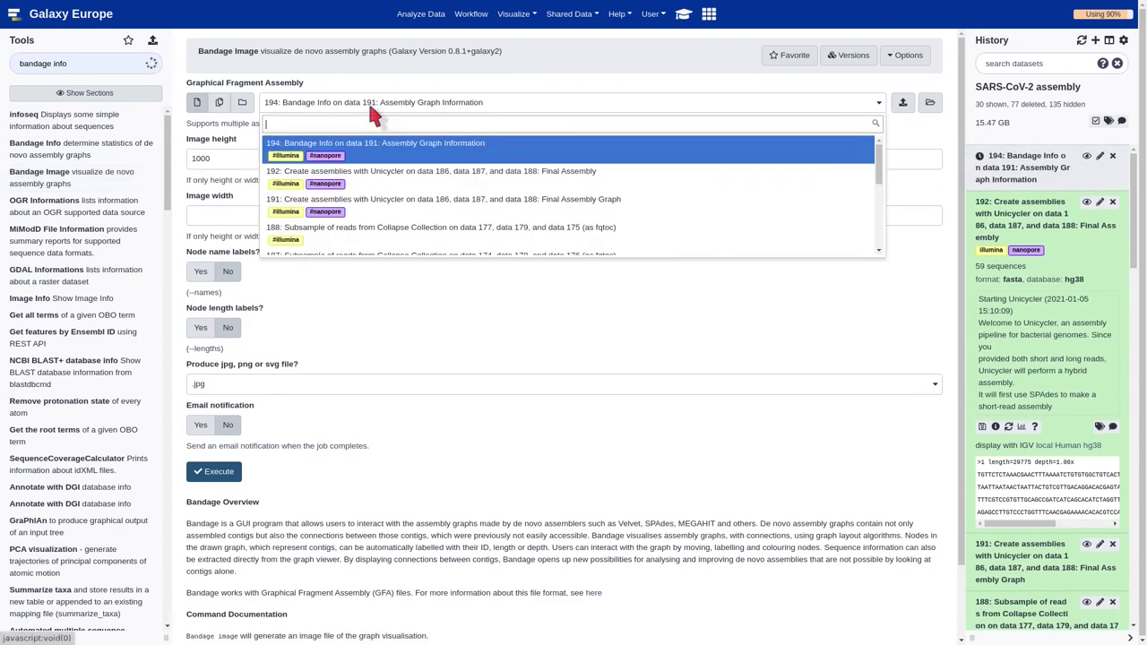
pyautogui.click(387, 174)
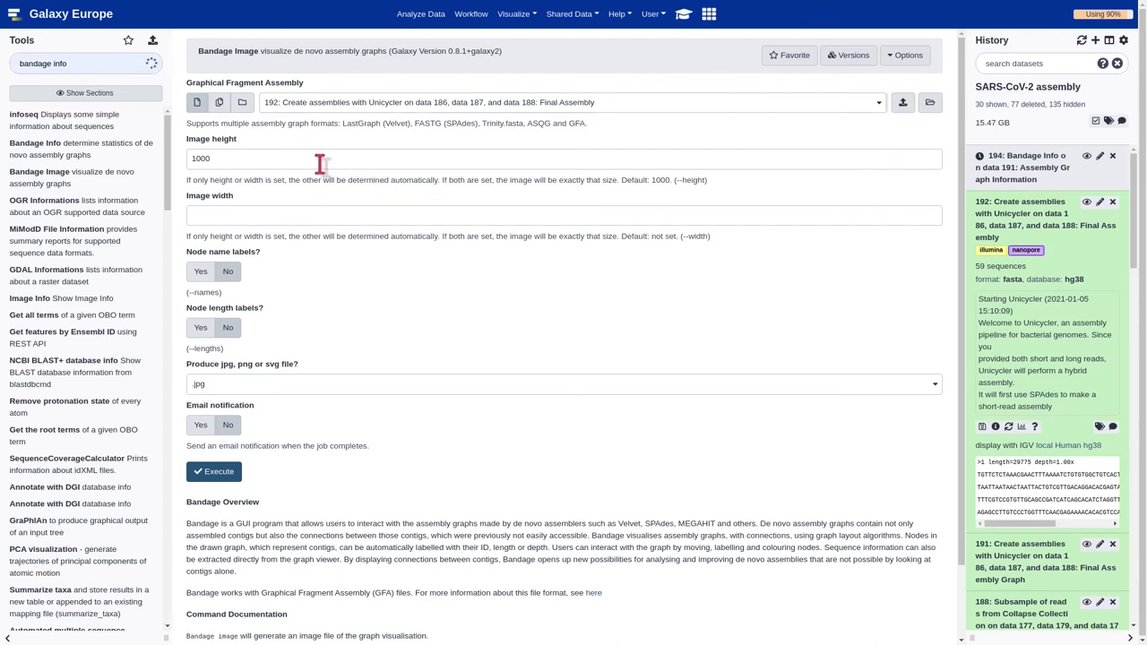
pyautogui.click(201, 273)
pyautogui.click(197, 327)
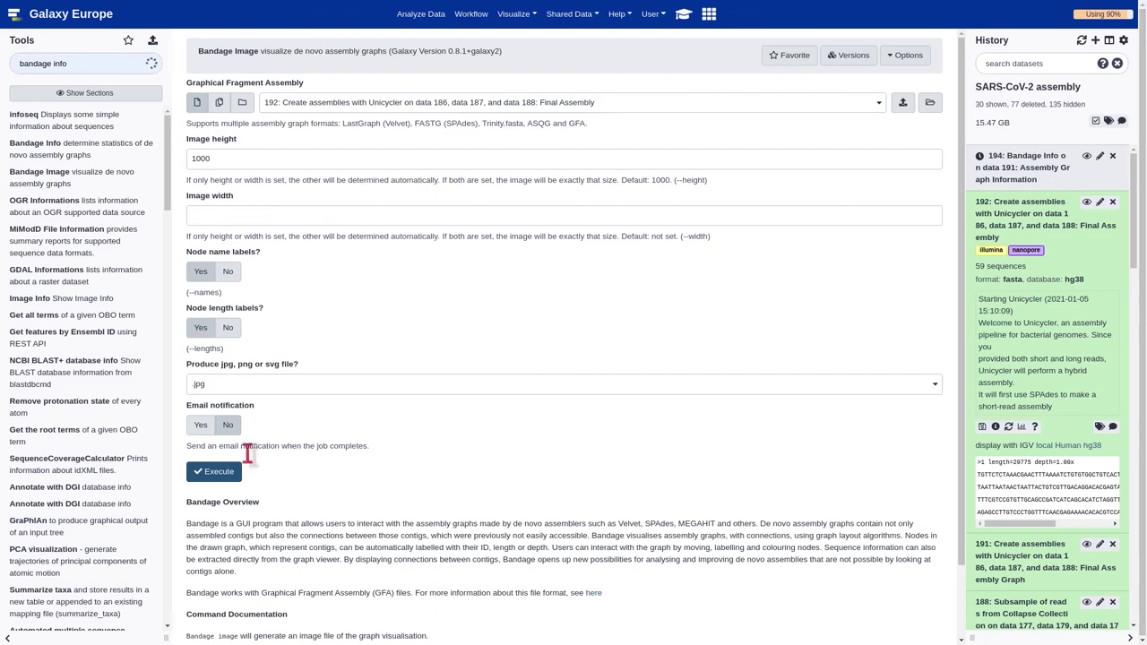
pyautogui.click(217, 473)
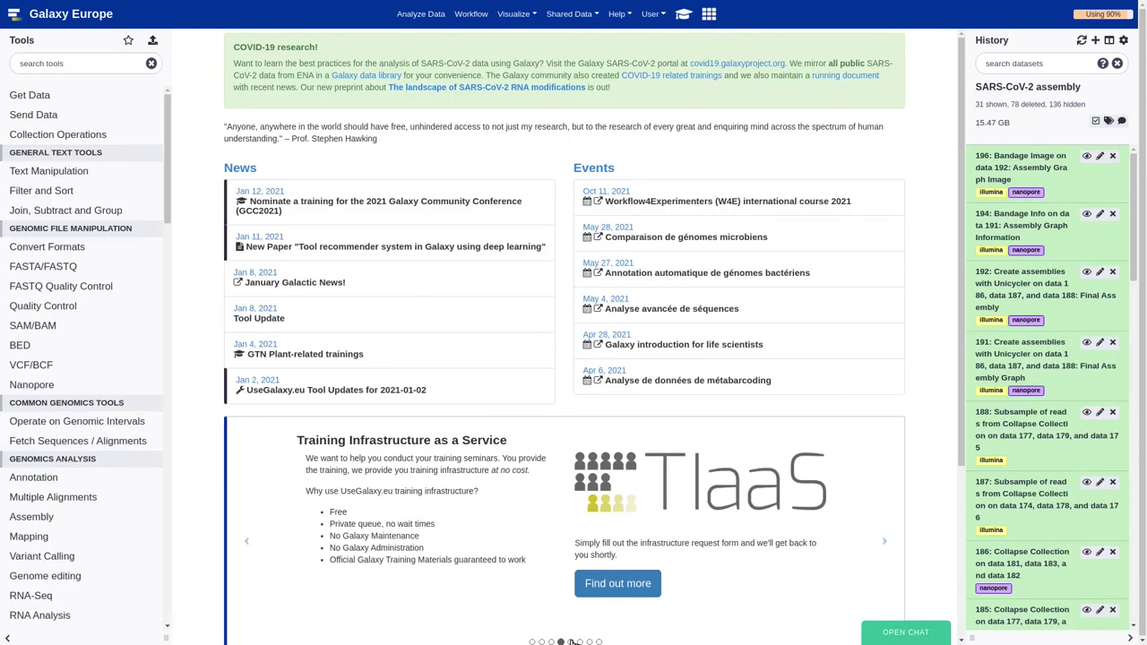
# View the Bandage Info statistics, highlighting the largest component, and the Bandage Image assembly graph, and return to the Galaxy home page
pyautogui.click(1086, 217)
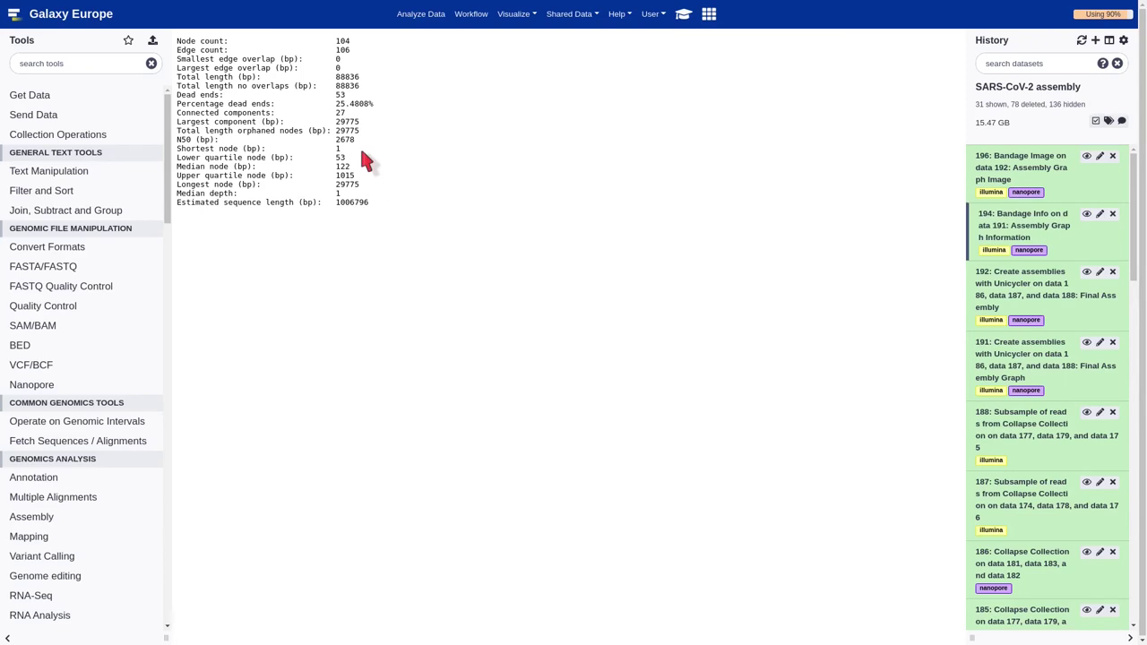
pyautogui.moveTo(349, 113)
pyautogui.mouseDown()
pyautogui.moveTo(299, 118)
pyautogui.moveTo(359, 124)
pyautogui.mouseUp()
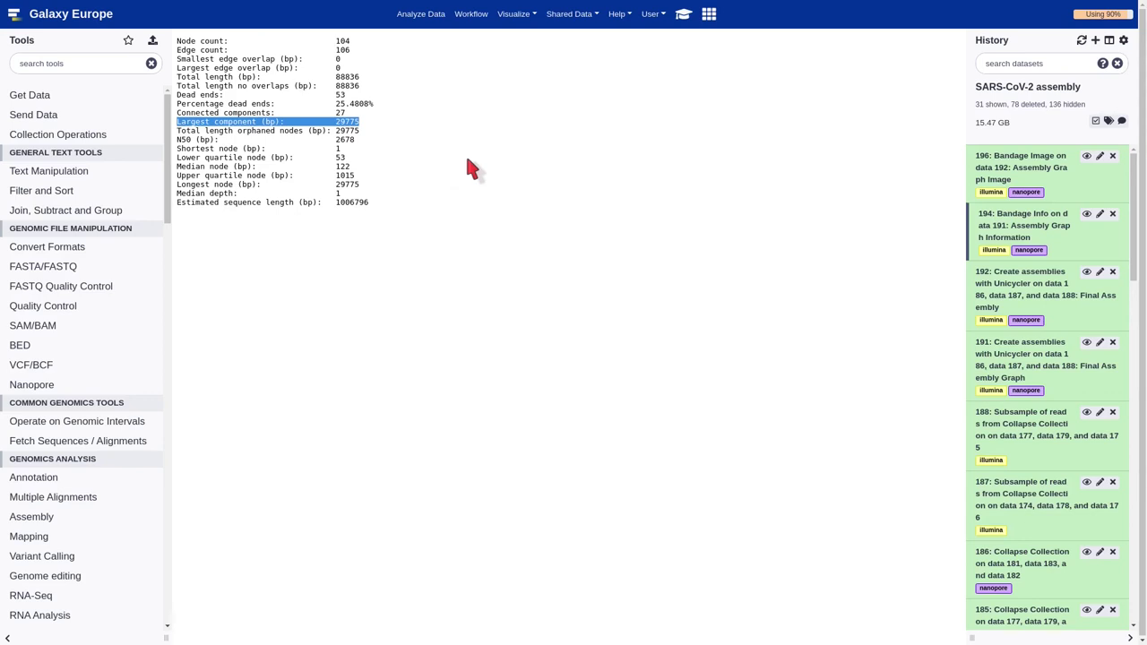
pyautogui.click(1086, 157)
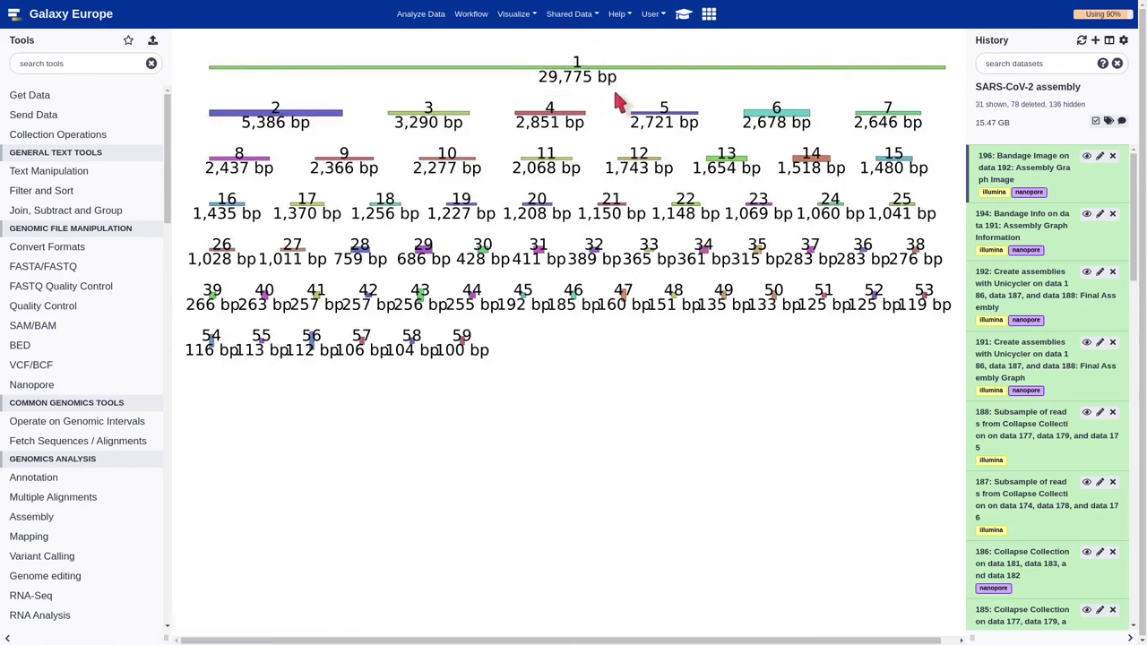
pyautogui.click(79, 16)
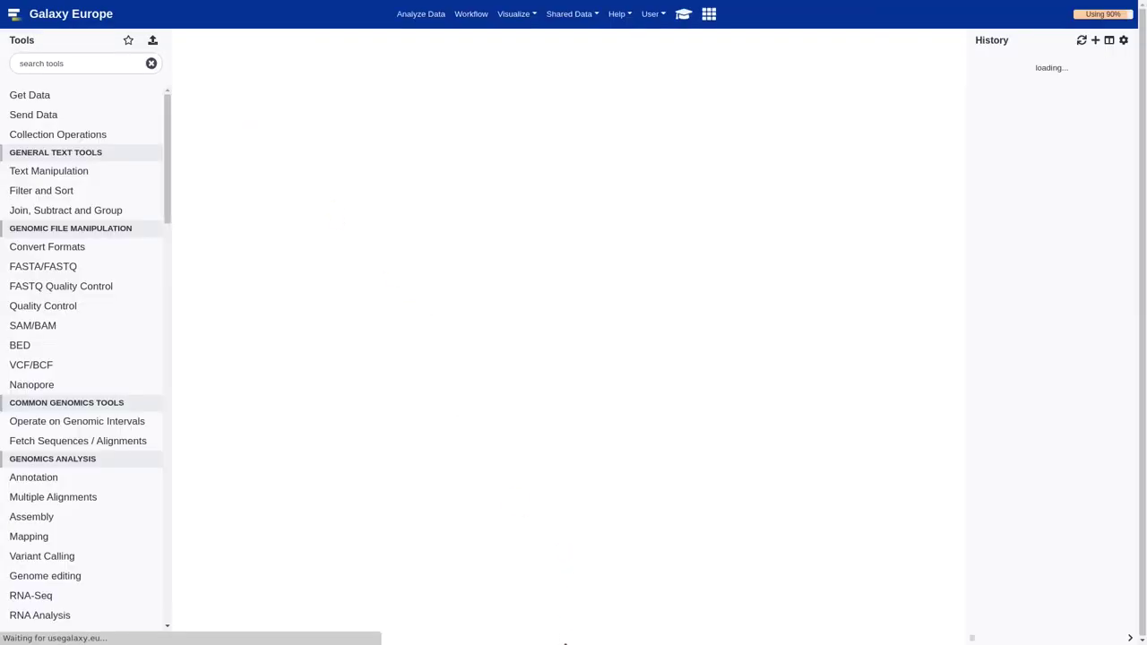